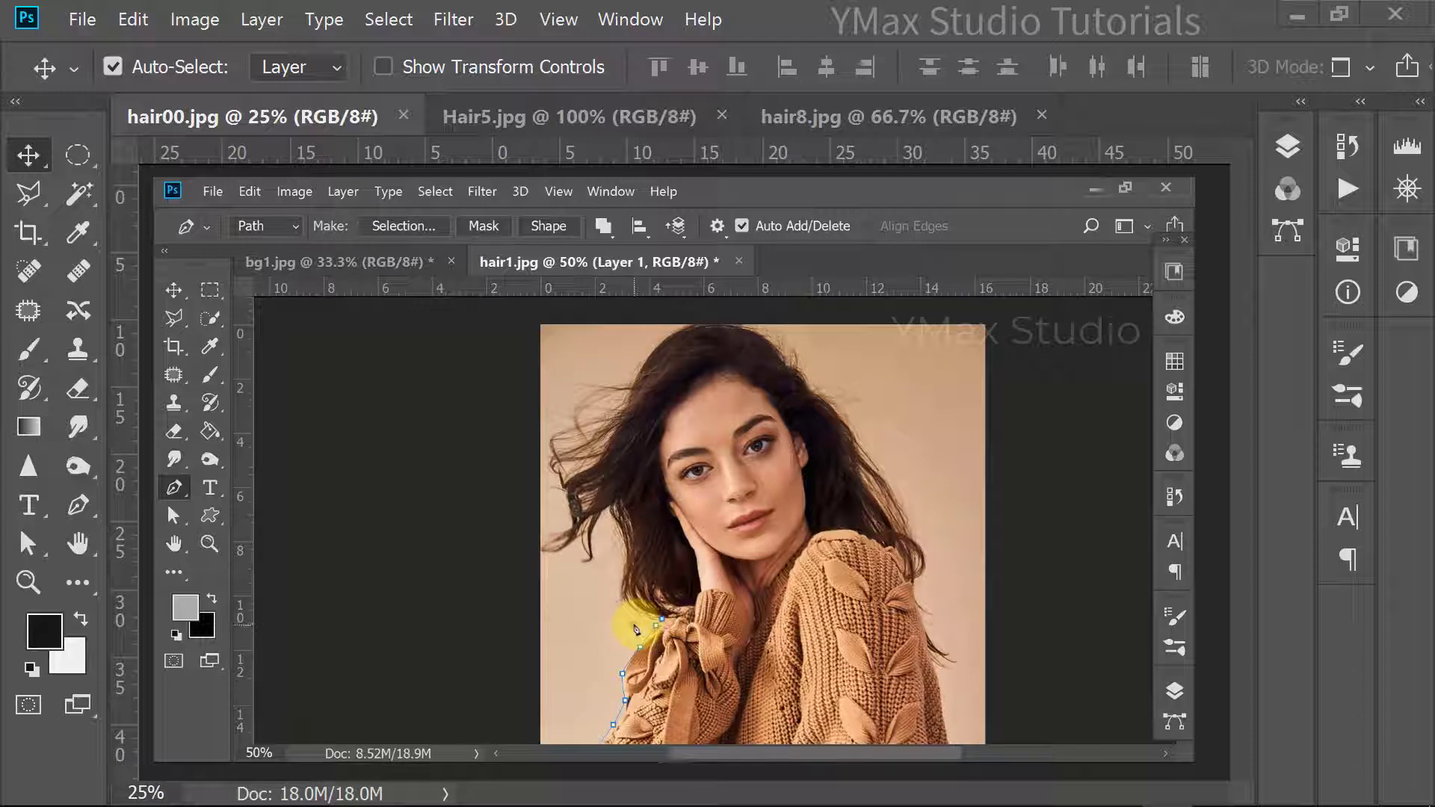
Step: Look through the open portraits Hair5.jpg and hair8.jpg
mouse_move(536, 603)
left_mouse_down()
mouse_move(516, 542)
mouse_move(520, 460)
mouse_move(549, 374)
mouse_move(622, 323)
mouse_move(732, 315)
left_mouse_up()
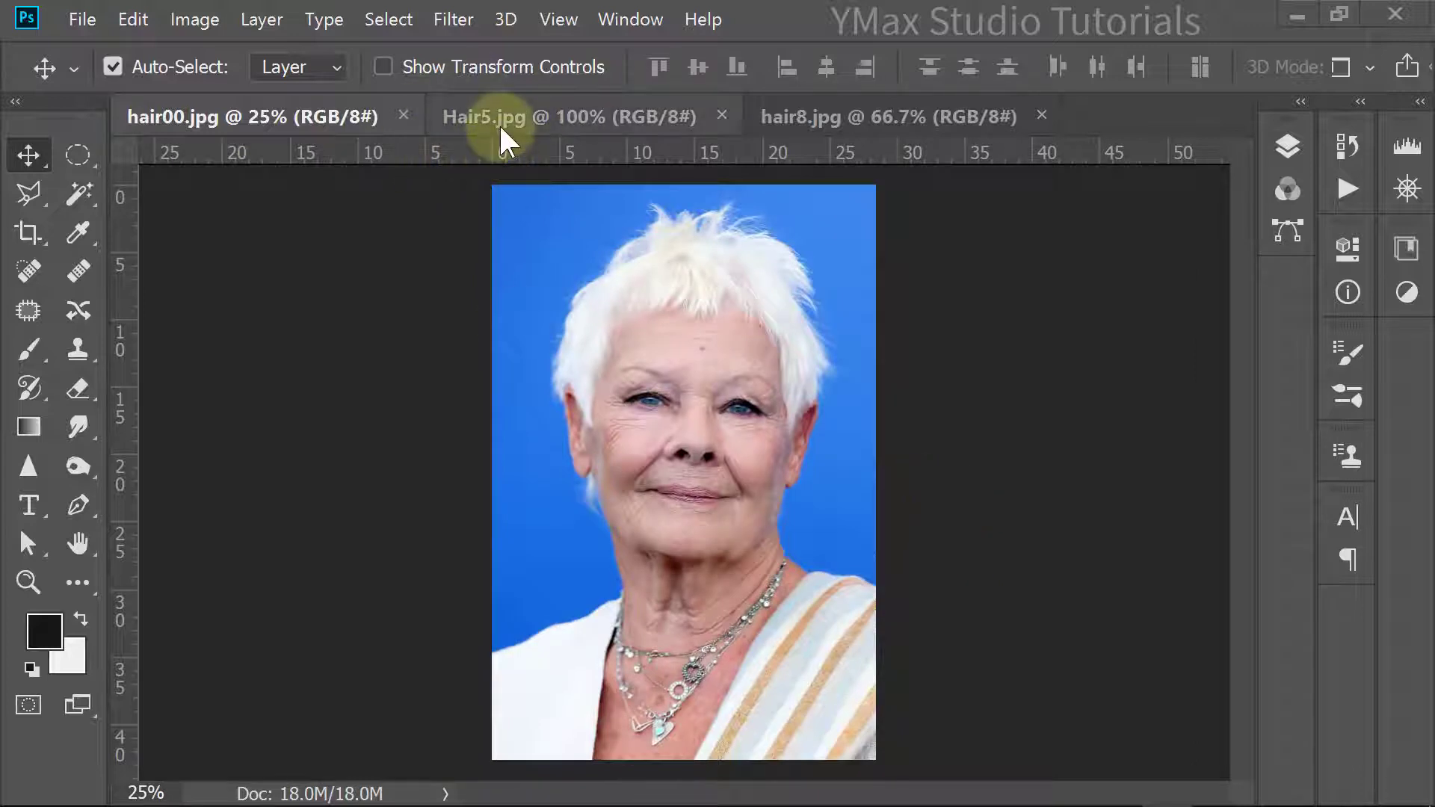
left_click(503, 134)
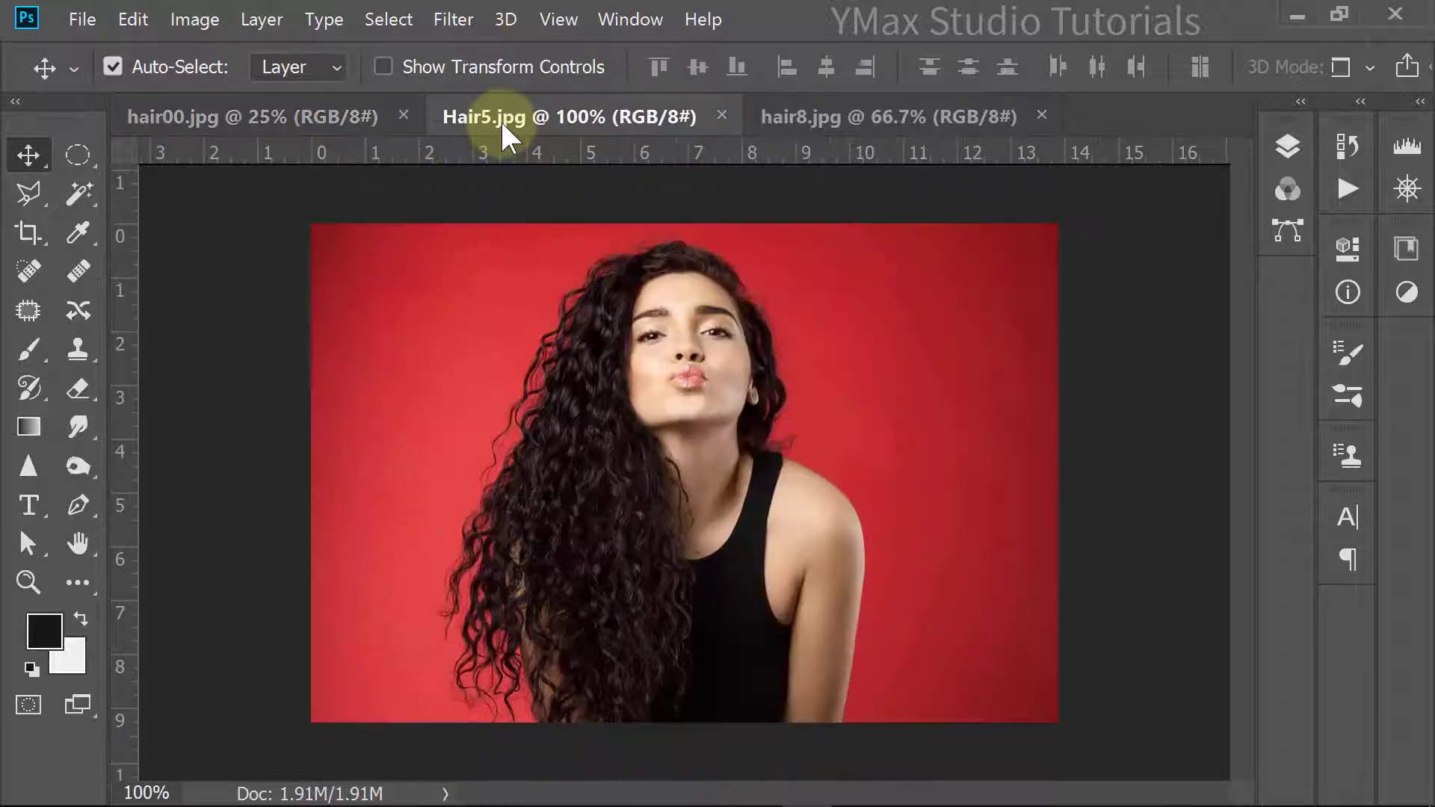
left_click(848, 124)
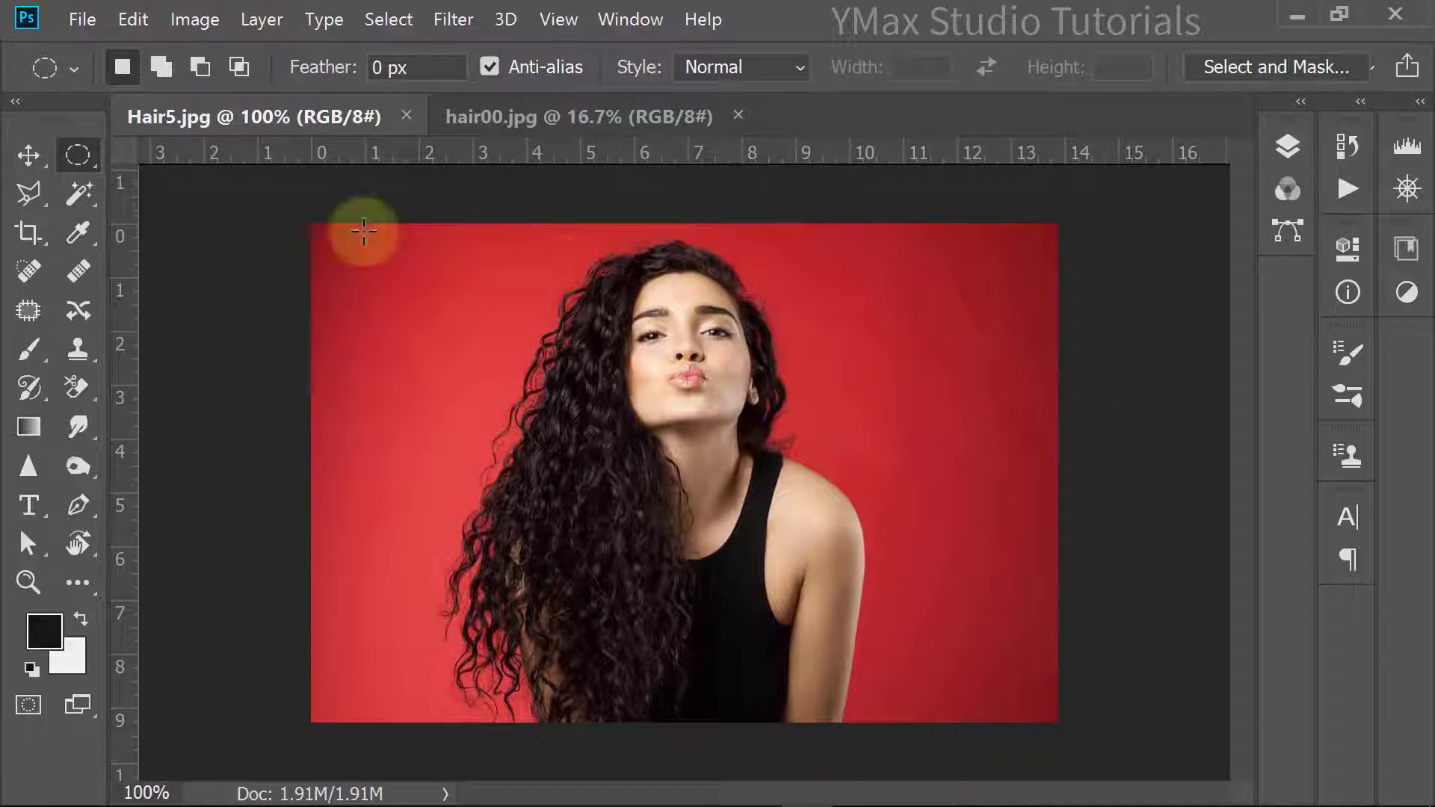
Step: Start a Polygonal Lasso outline below the photo's lower edge beside the arm and trace upward just inside the woman's left-hand curls
left_click(29, 198)
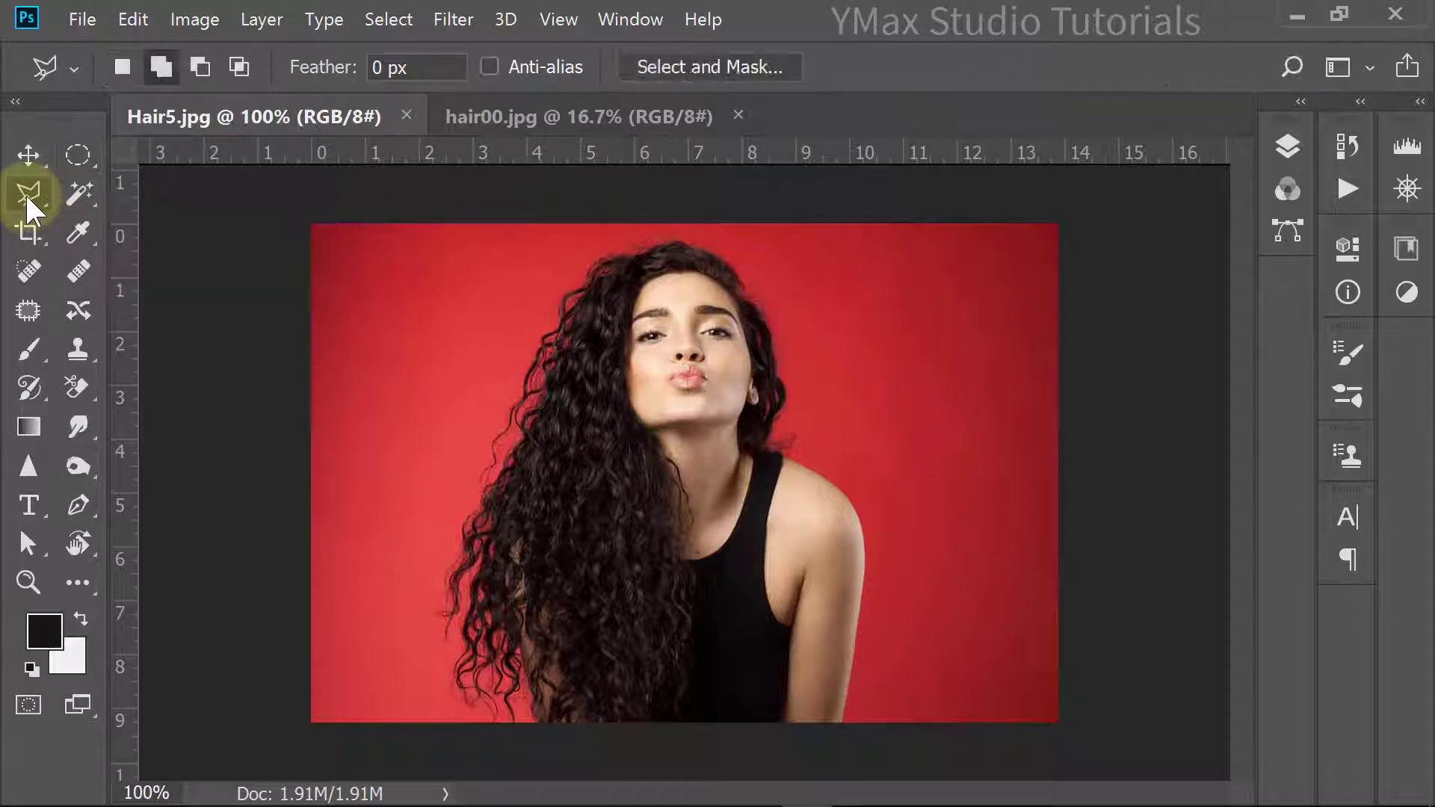
key("ctrl+plus")
key("ctrl+plus")
key("ctrl+plus")
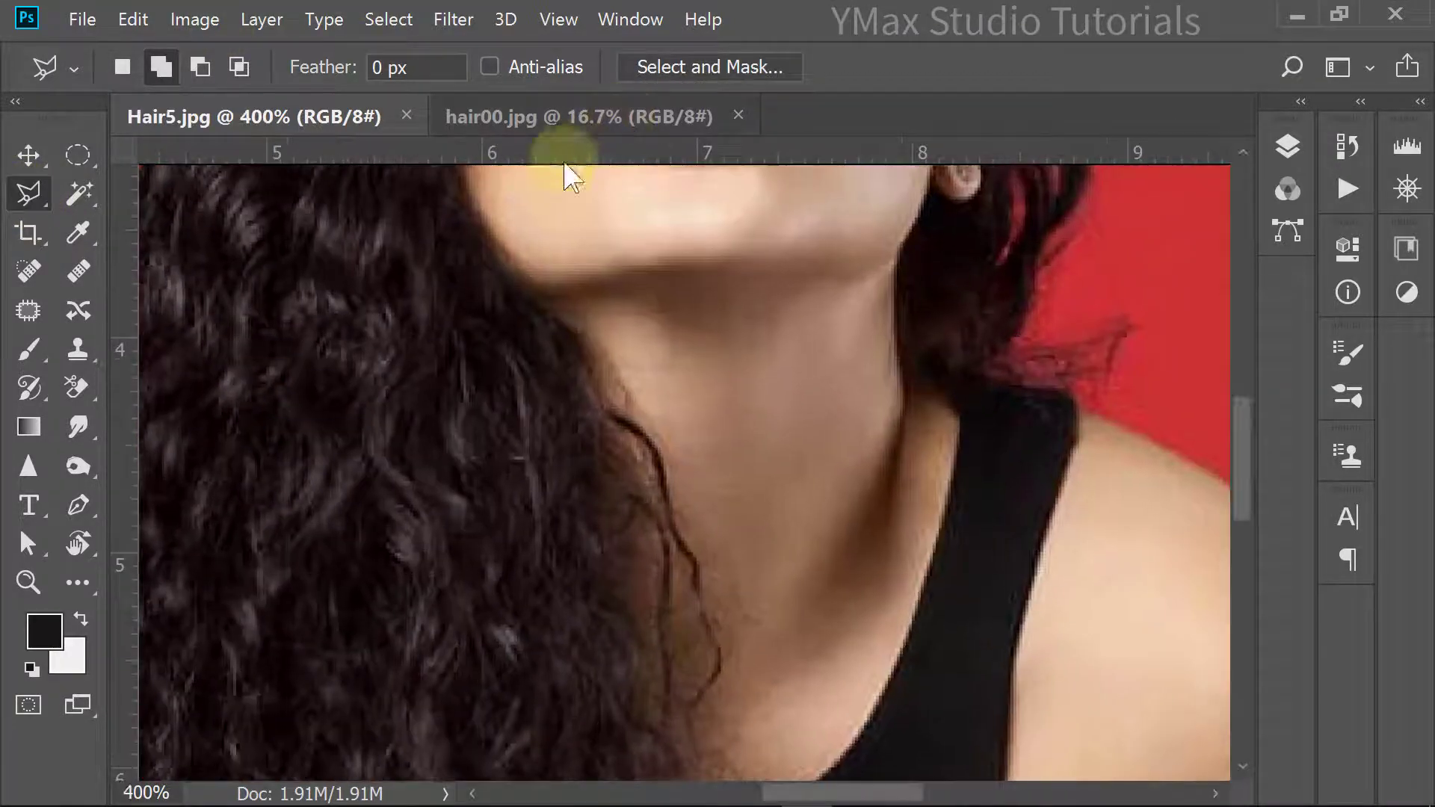
key("space")
left_click_drag(577, 490, 890, 112)
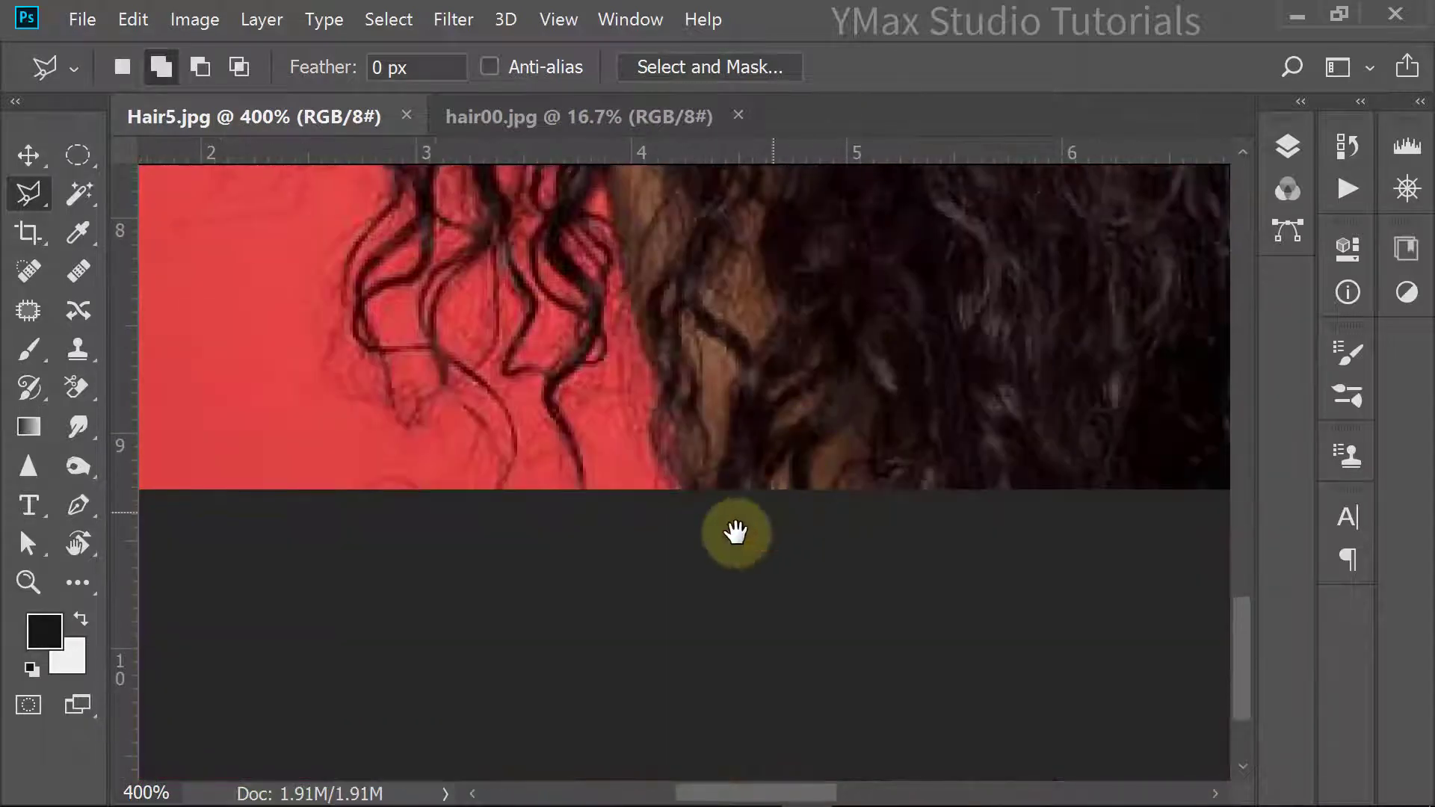
left_click(713, 528)
left_click(633, 290)
key("space")
mouse_move(627, 228)
left_mouse_down()
mouse_move(647, 410)
mouse_move(730, 660)
left_mouse_up()
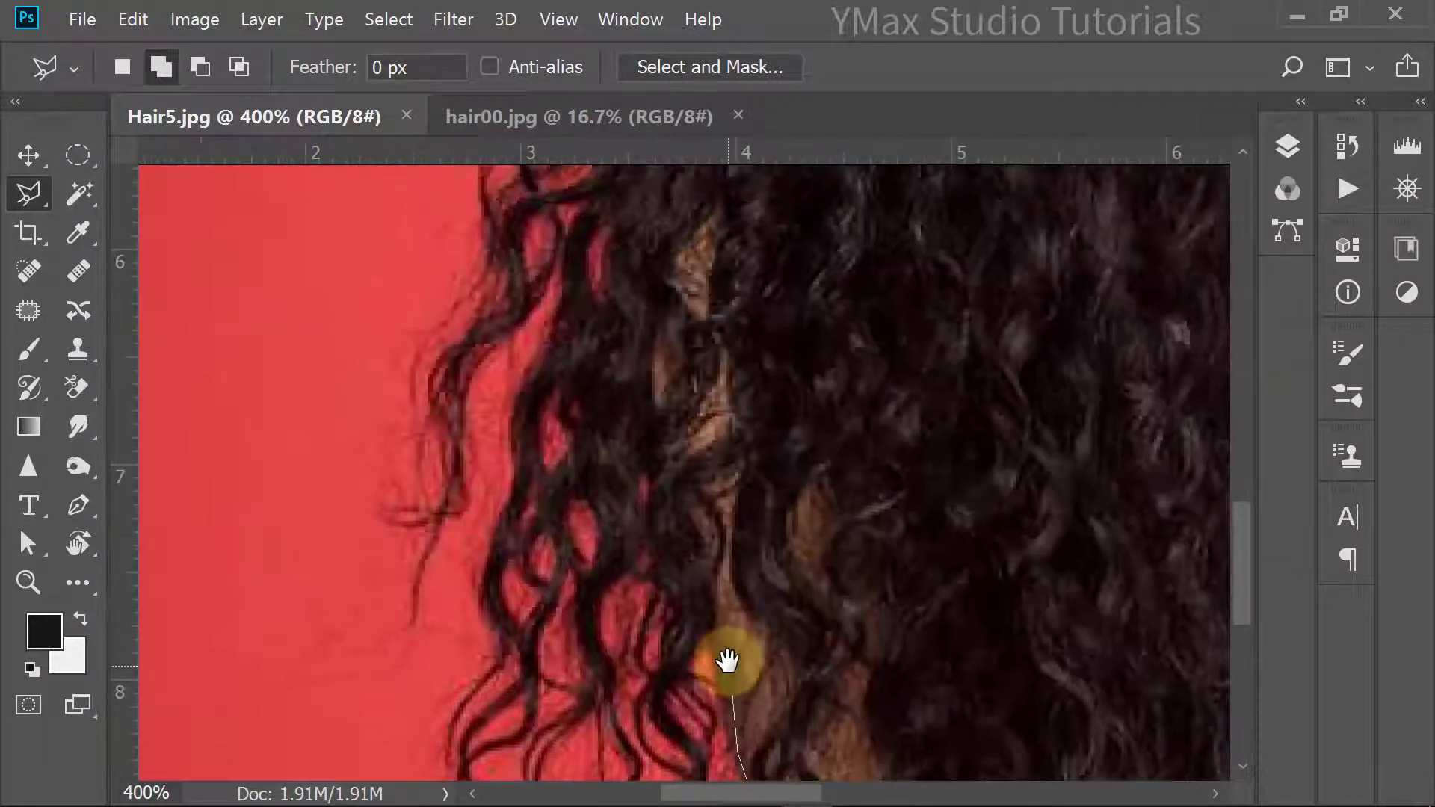
left_click(719, 631)
left_click(706, 597)
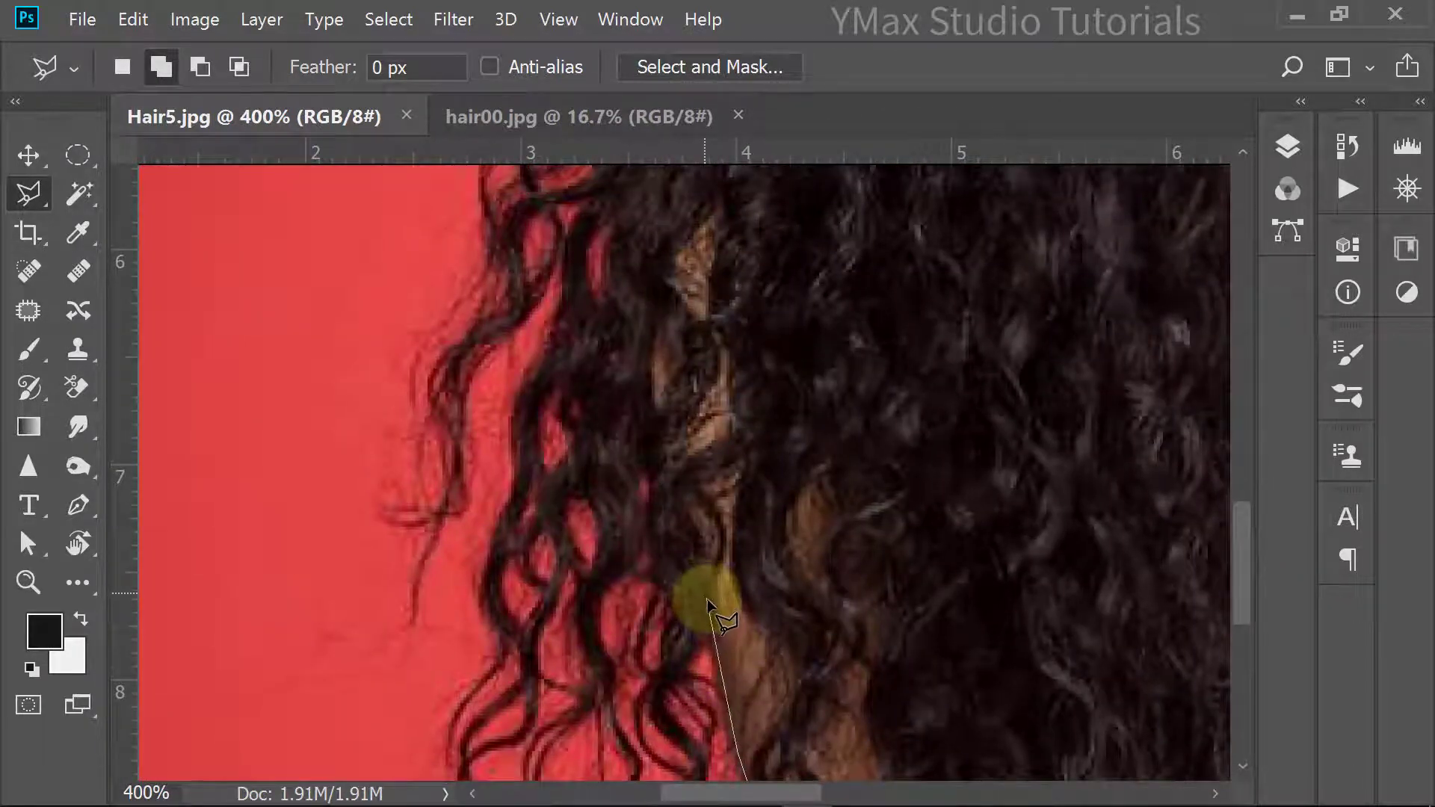
left_click(652, 307)
scroll(303, 7, "down", 1)
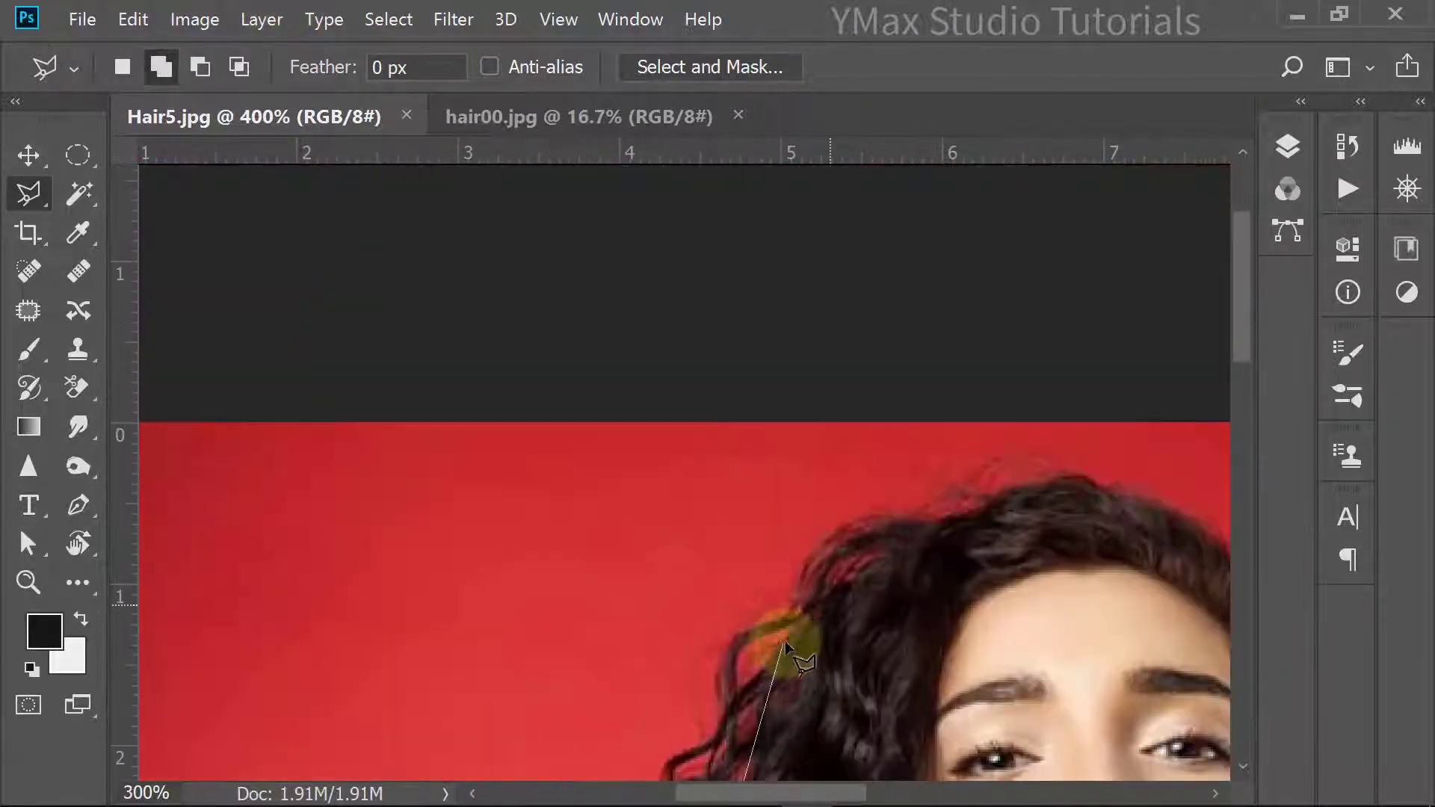
left_click_drag(755, 661, 748, 125)
left_click_drag(754, 604, 755, 187)
left_click_drag(749, 570, 750, 617)
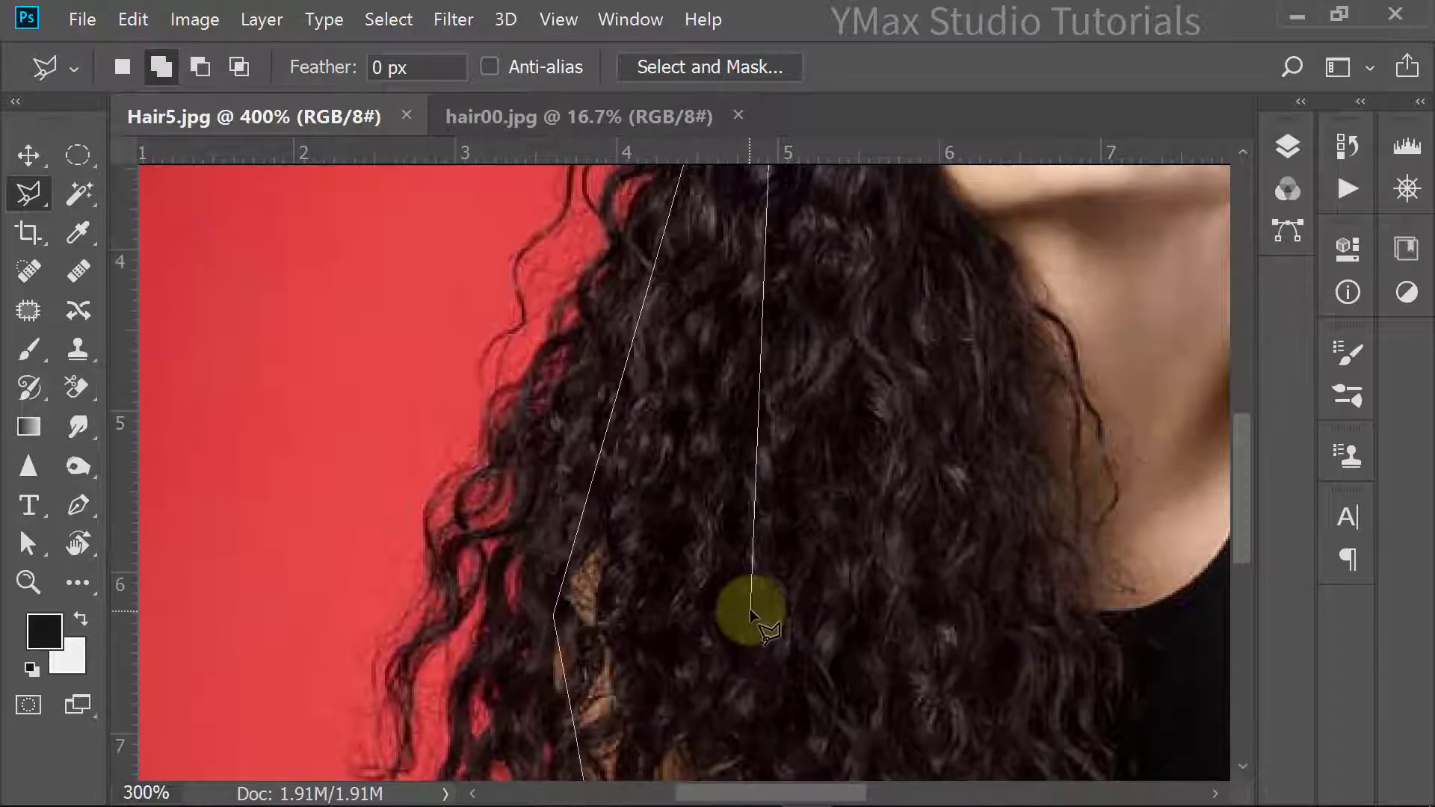
scroll(768, 609, "down", 2)
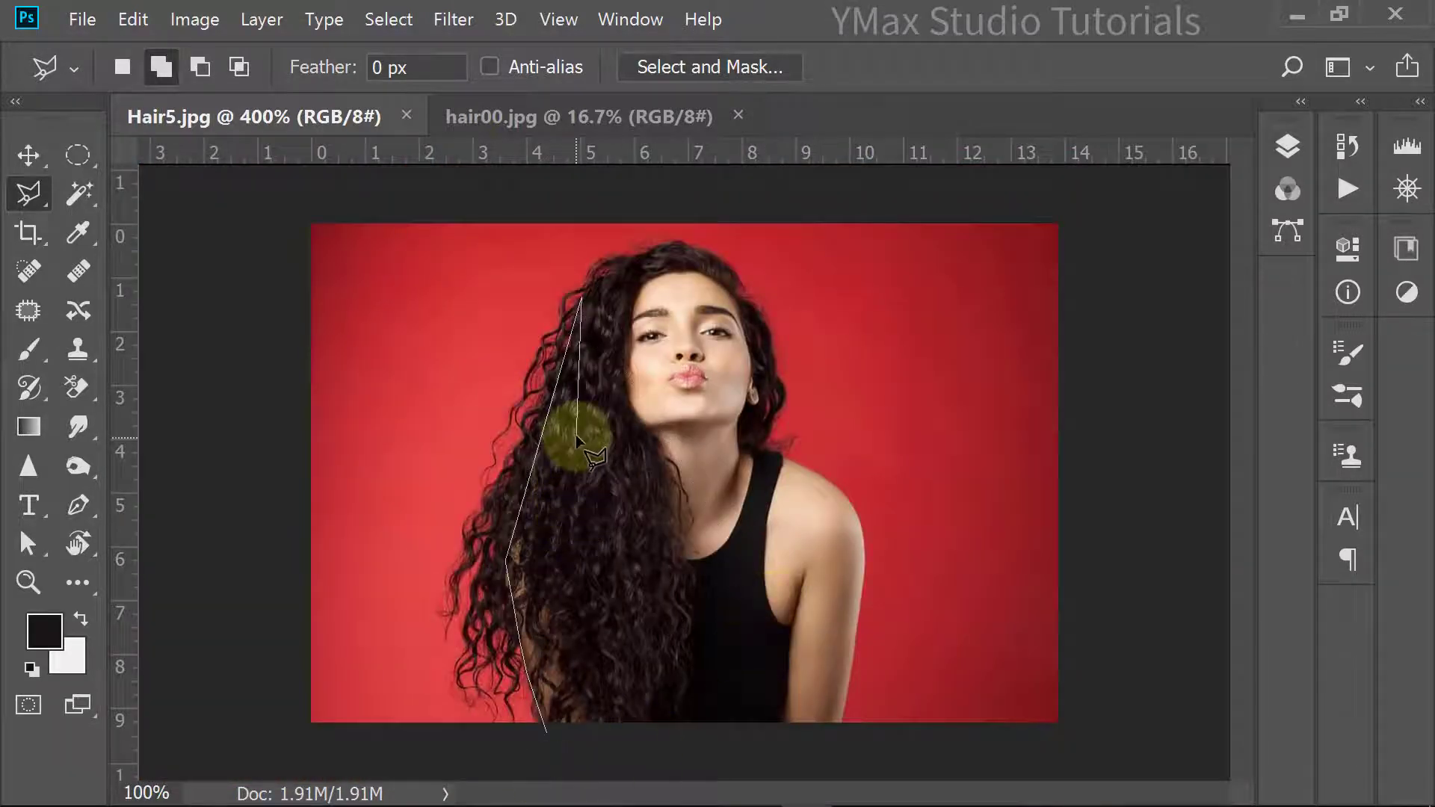
key("BackSpace")
key("BackSpace")
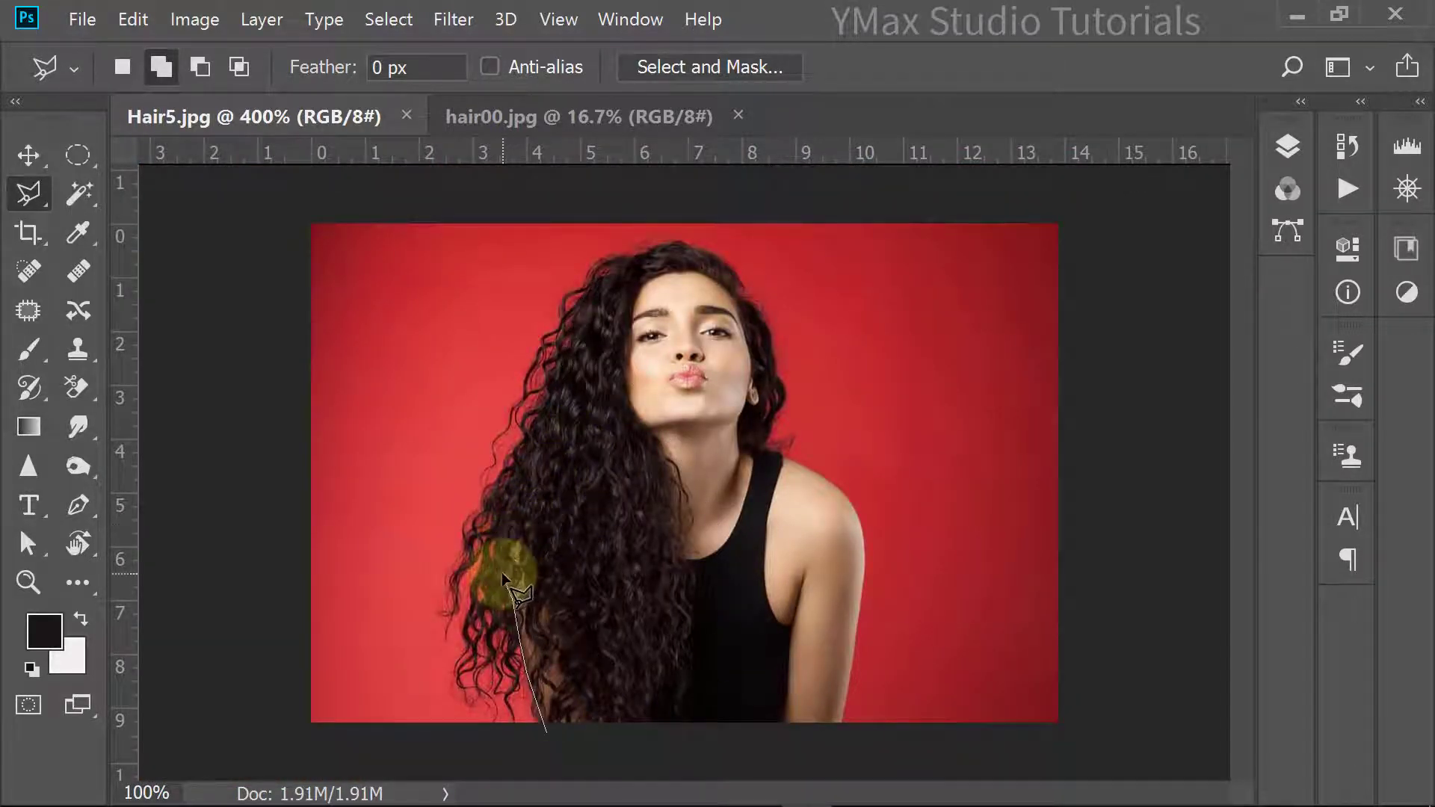
Step: Continue the lasso outline up the left side of the curly hair, staying inside the loose strands, to about eye level
left_click(503, 568)
left_click(509, 527)
left_click(519, 497)
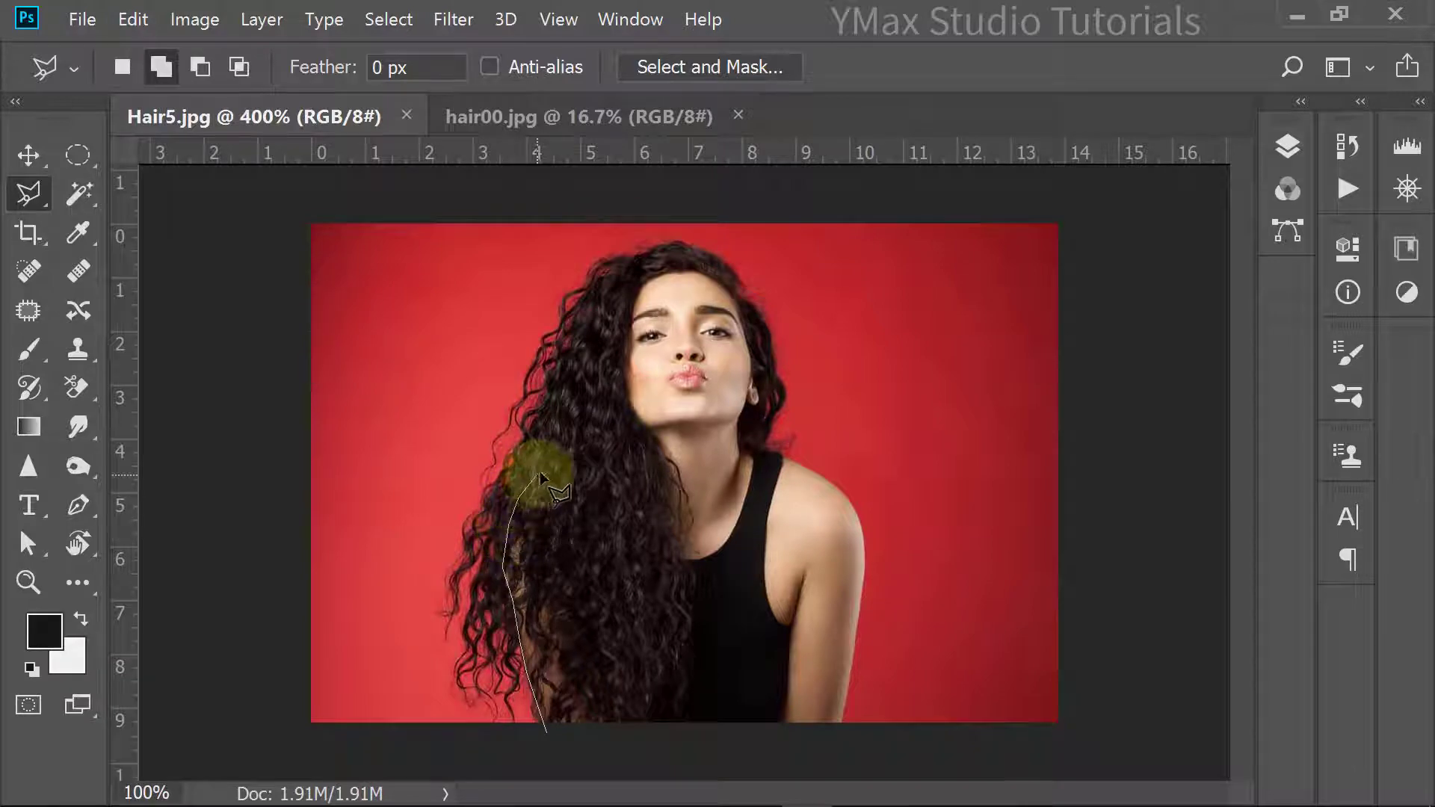
left_click(542, 473)
left_click(568, 457)
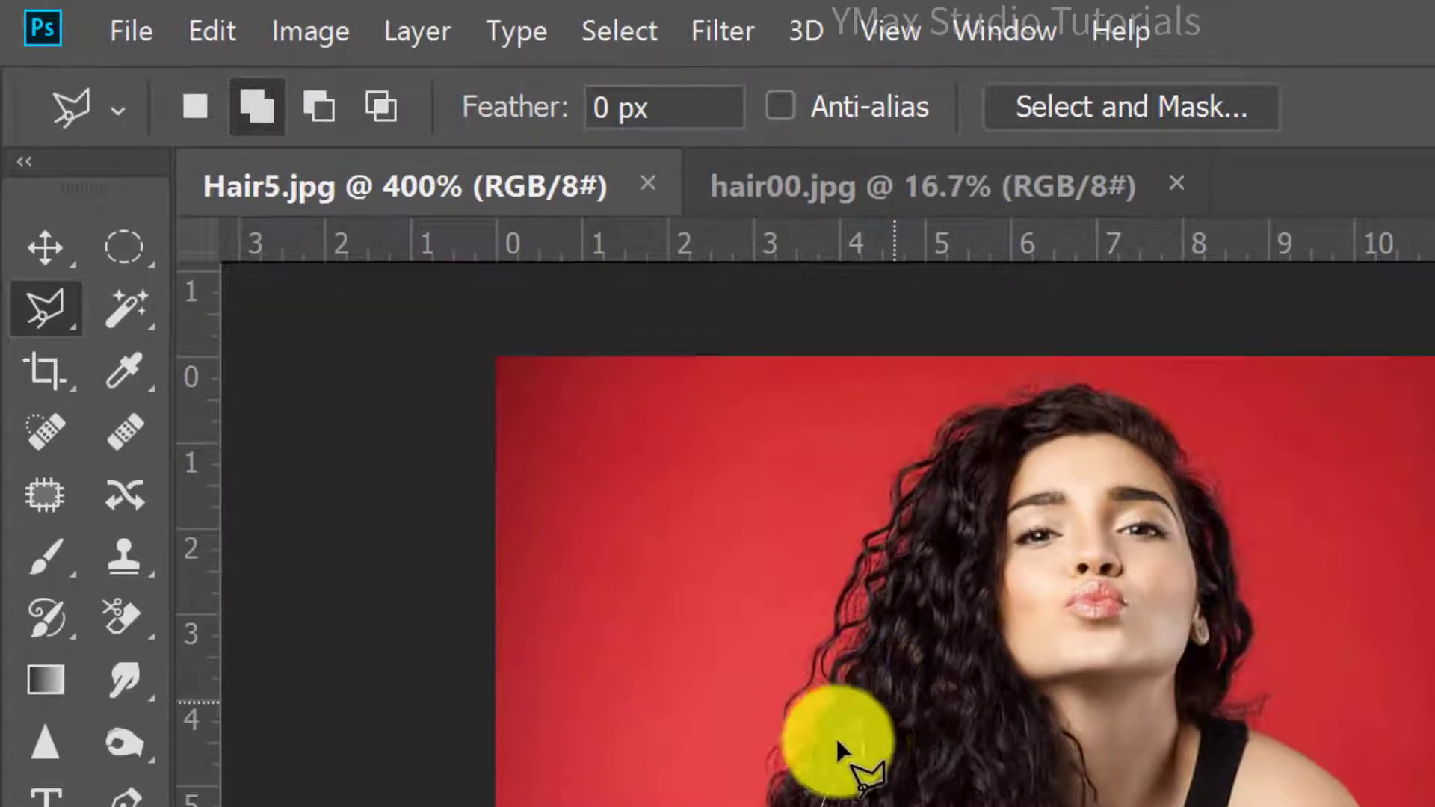
left_click(866, 753)
left_click(889, 605)
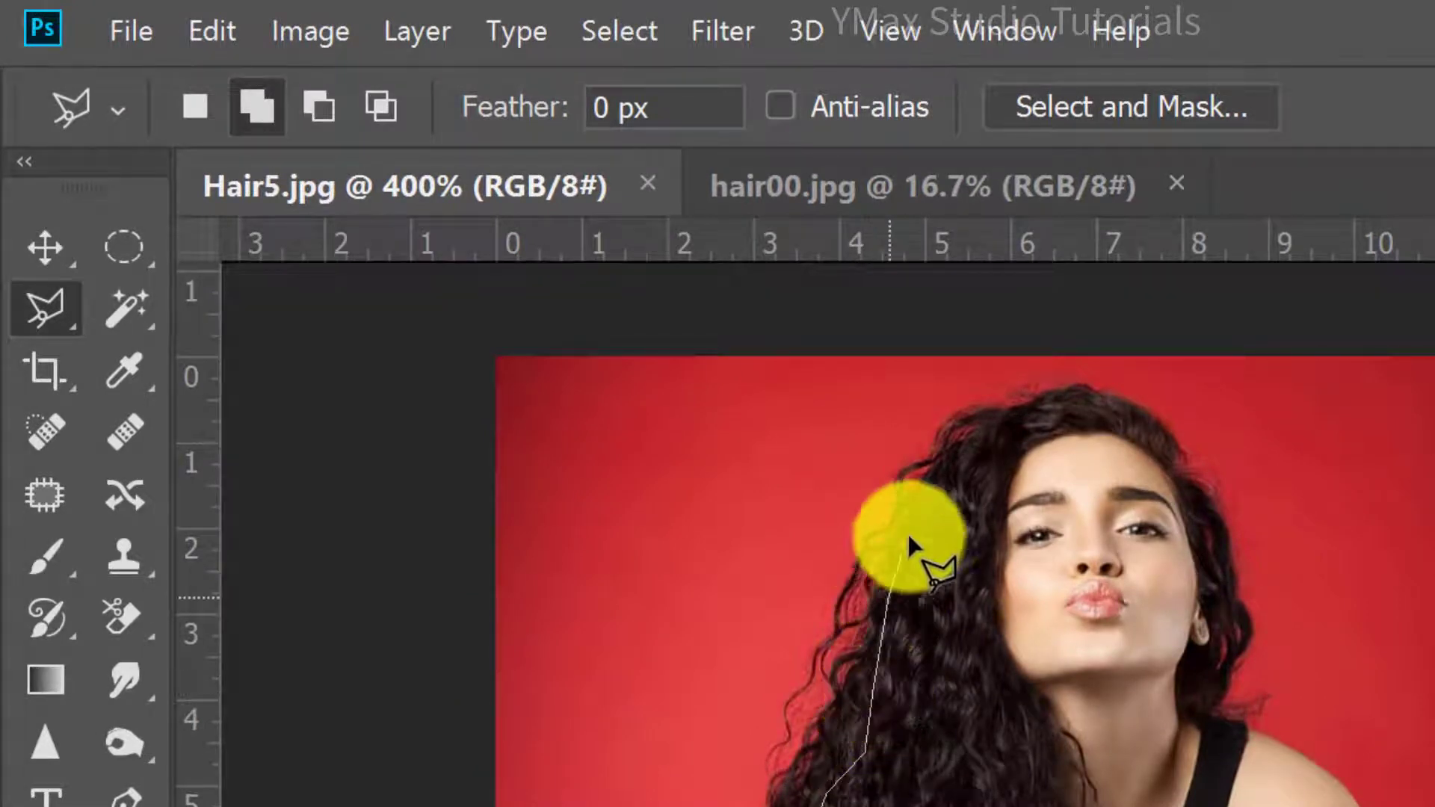
Step: Carry the lasso outline over the crown of the head, just inside the edge of the hair
left_click(938, 469)
left_click(999, 421)
left_click(1044, 402)
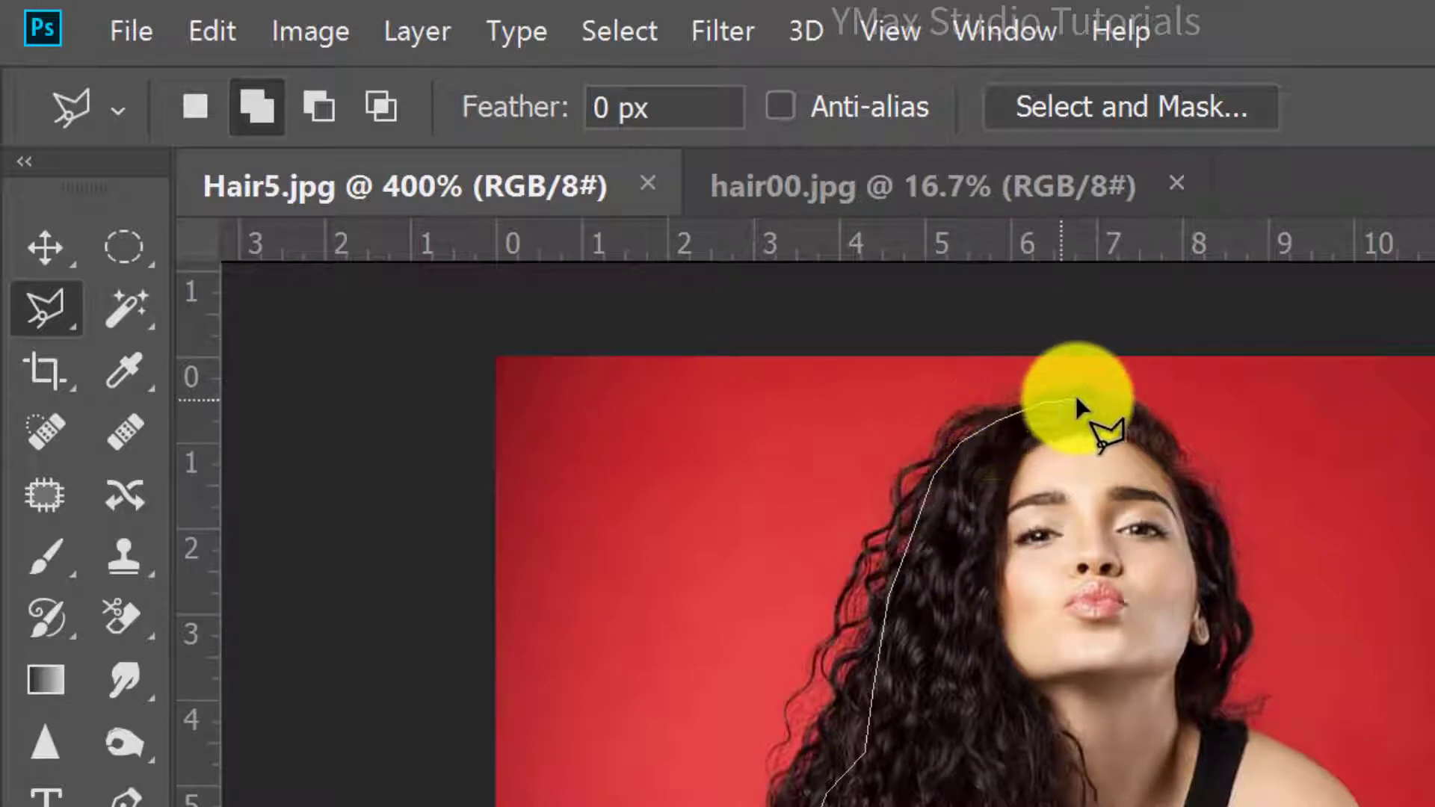
left_click(1091, 400)
left_click(1148, 435)
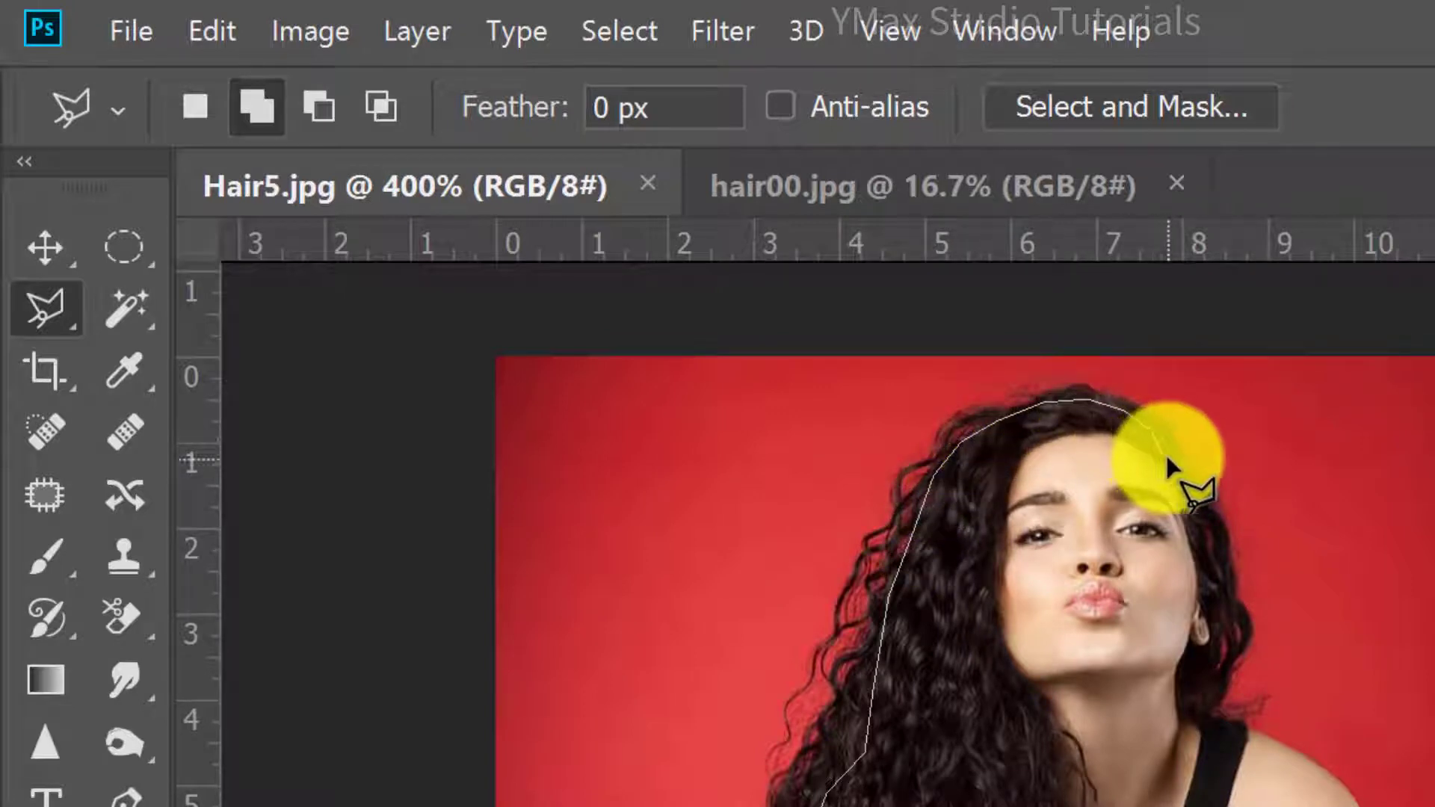
Step: Trace the outline down the right side of the hair past the ear to where the neck meets the shoulder
left_click(1214, 512)
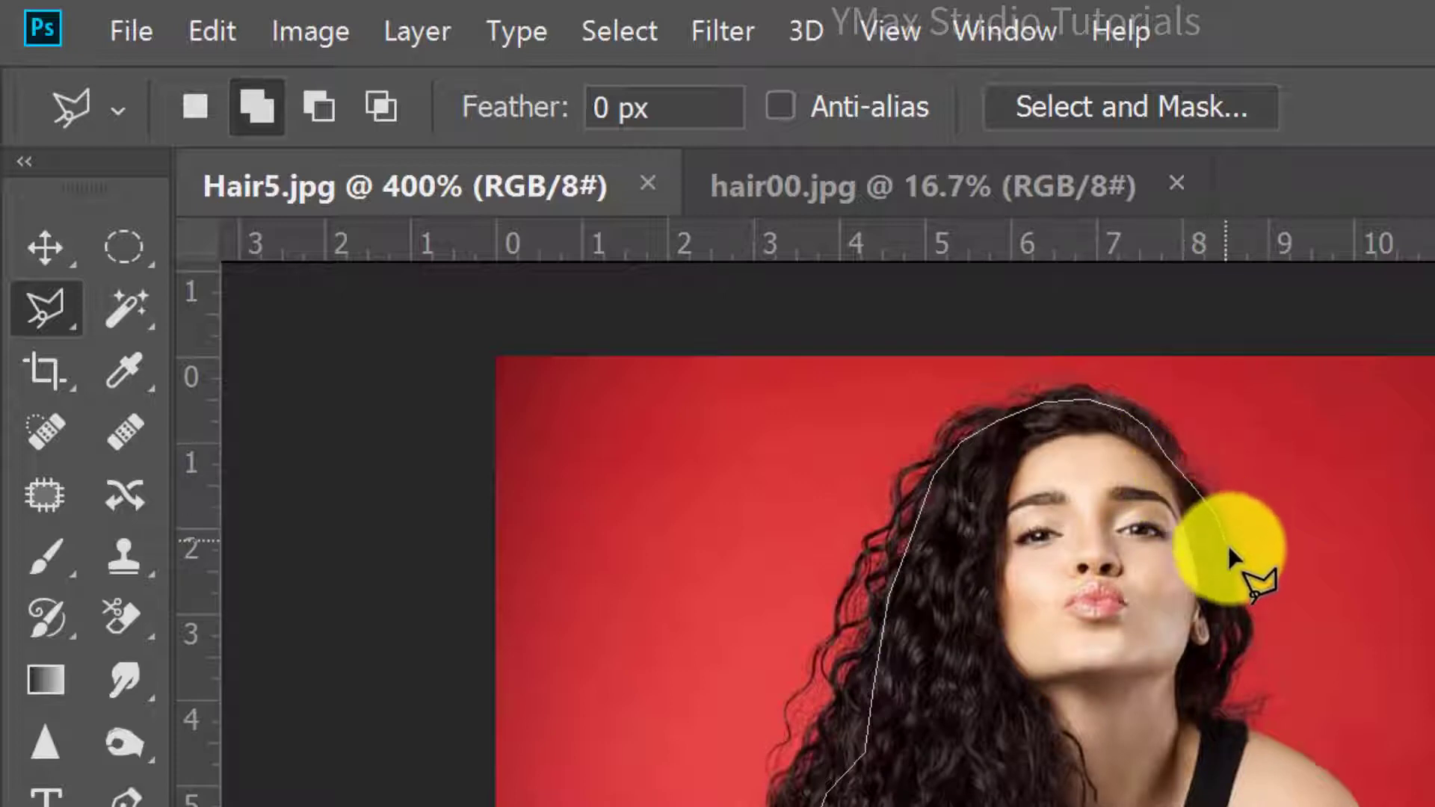
left_click(1233, 578)
left_click(1231, 638)
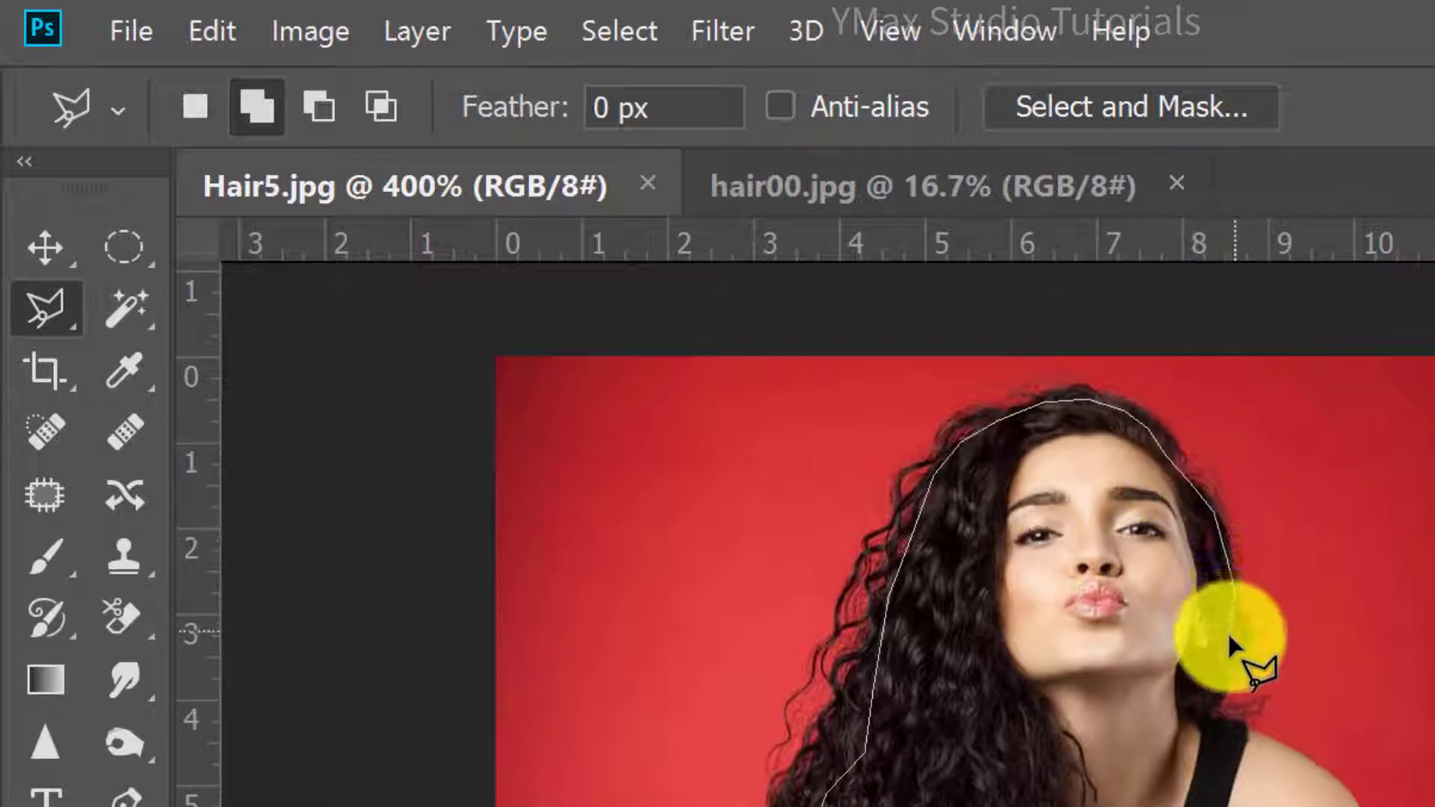
left_click(1216, 681)
left_click(1220, 706)
left_click(1240, 731)
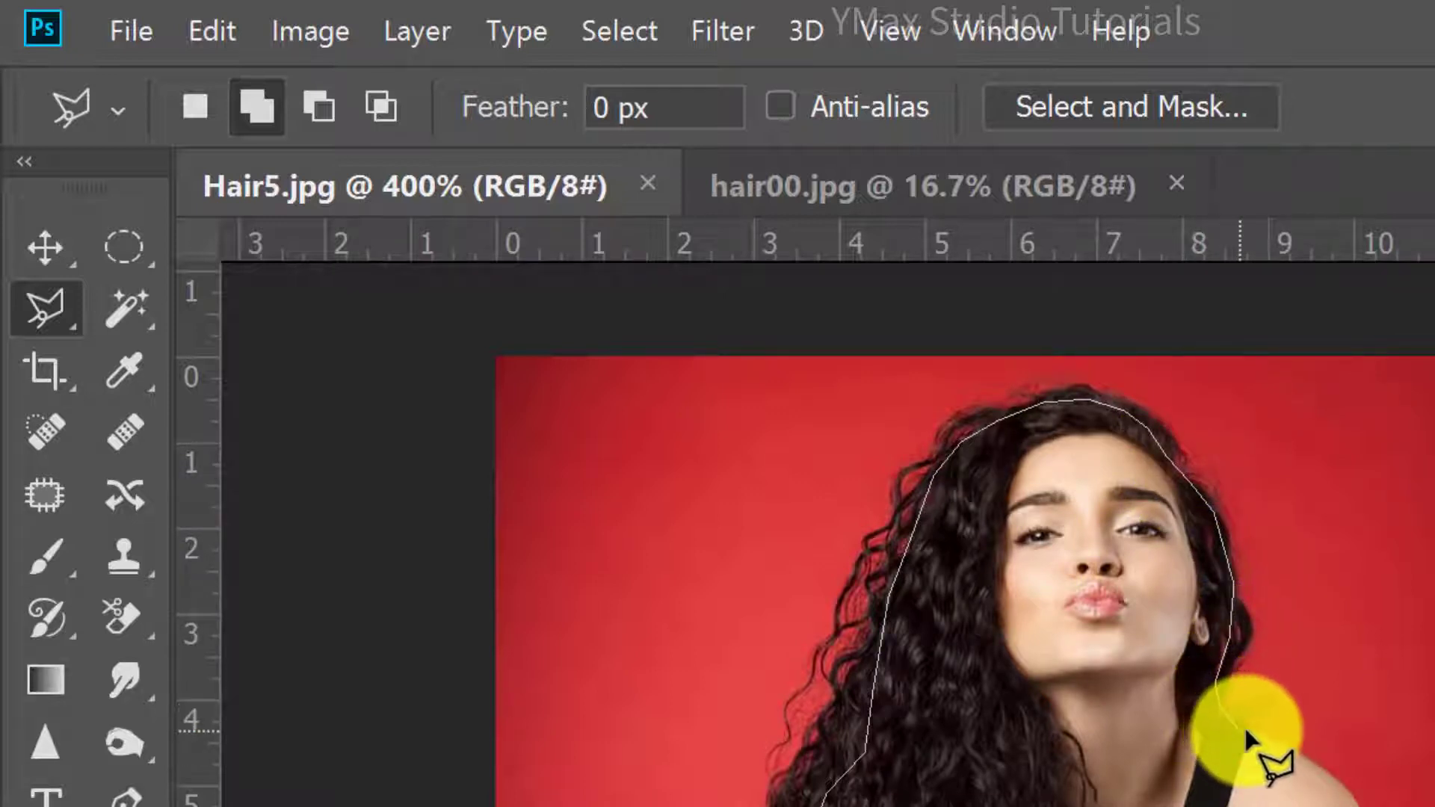
Step: Outline the right shoulder and arm, pass below the photo's lower edge, and close the selection at its starting point
left_click(1283, 743)
left_click(1322, 771)
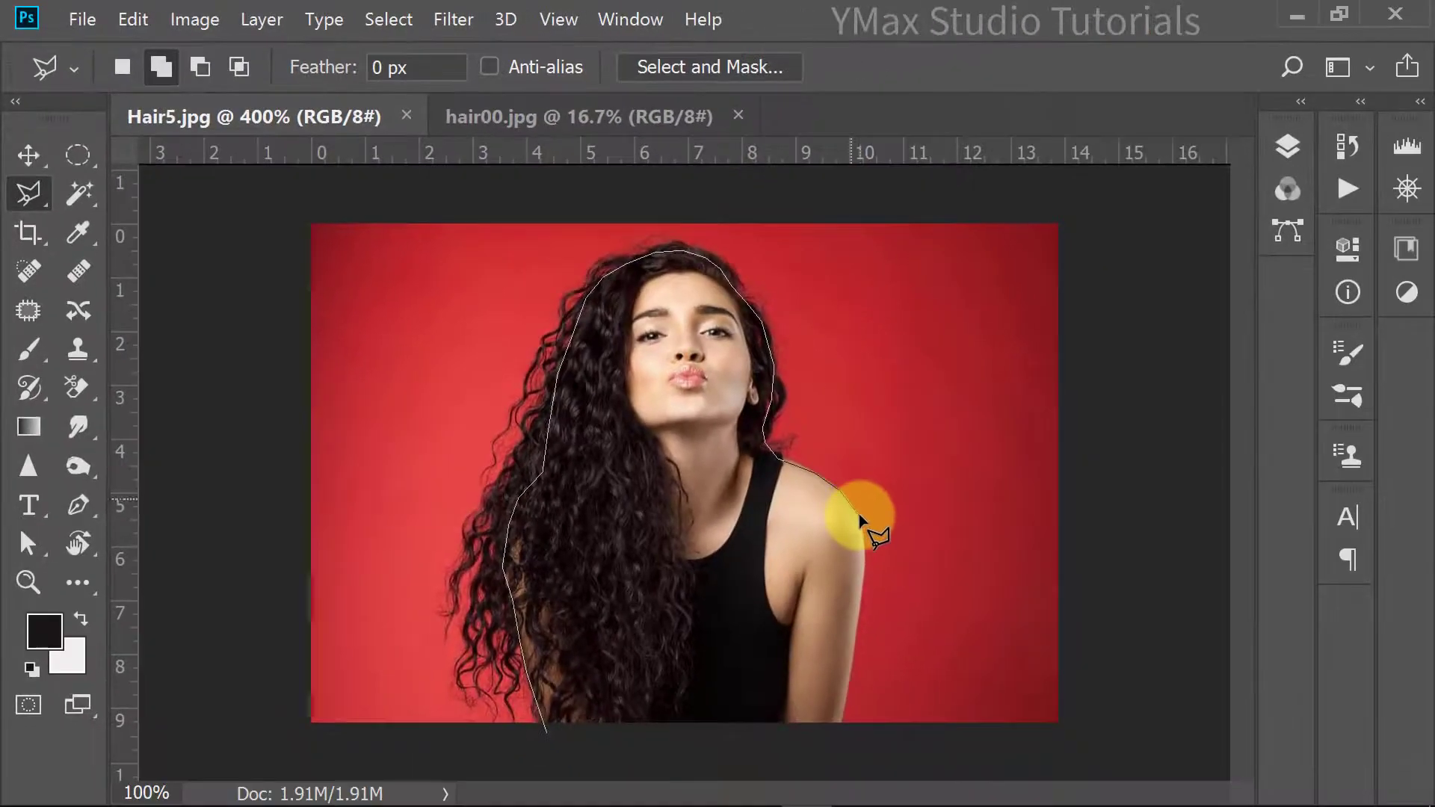
left_click(1352, 806)
left_click(858, 649)
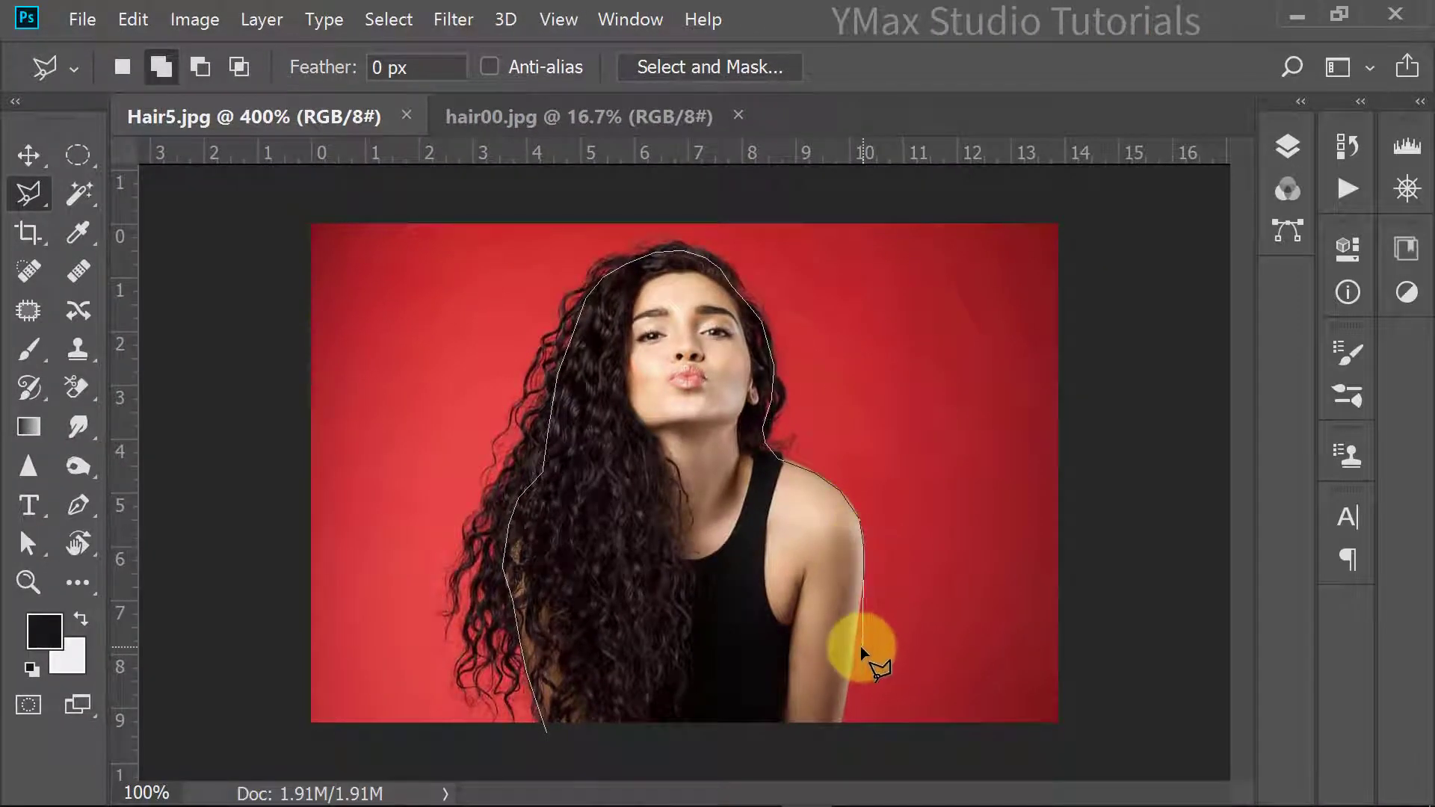
left_click(847, 744)
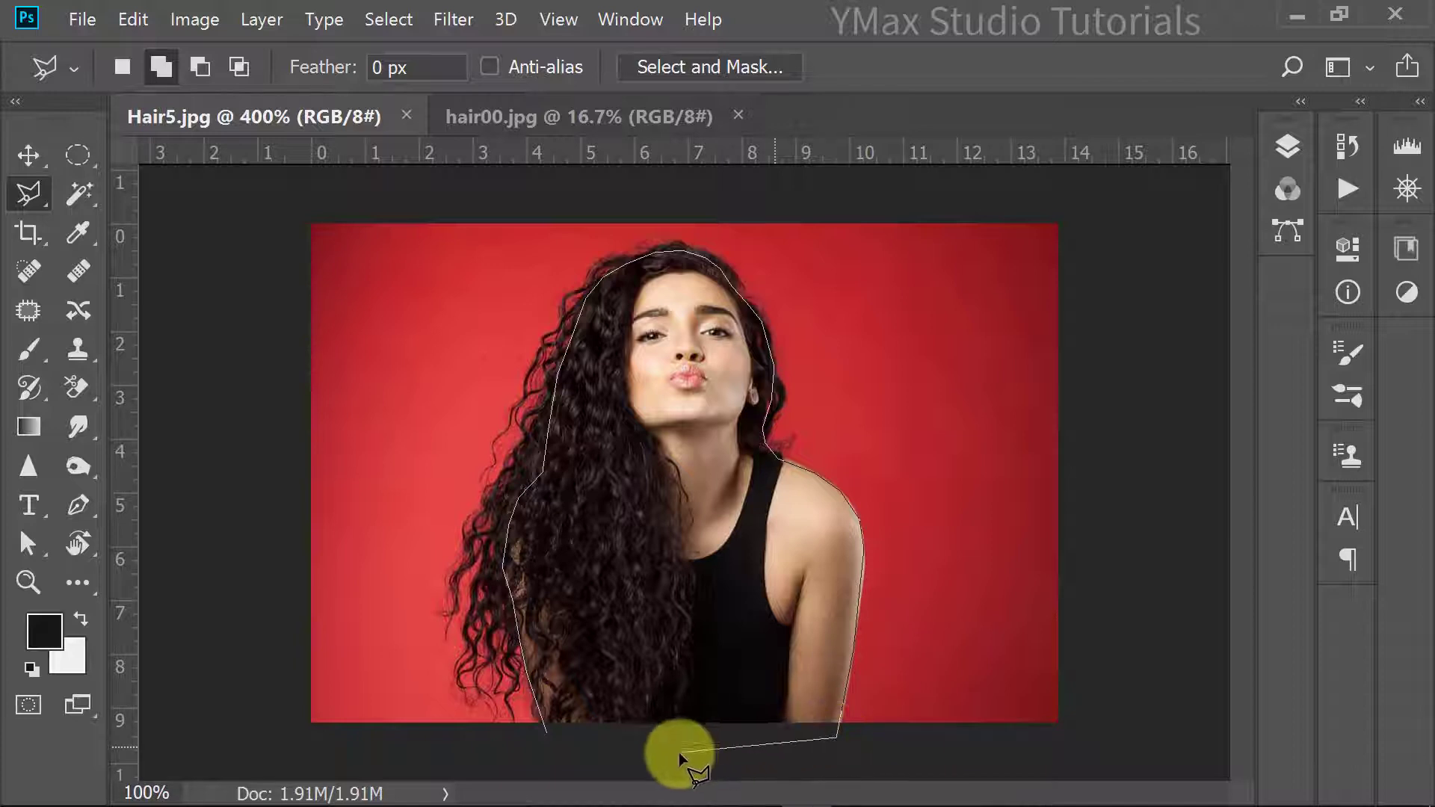
left_click(644, 753)
left_click(548, 738)
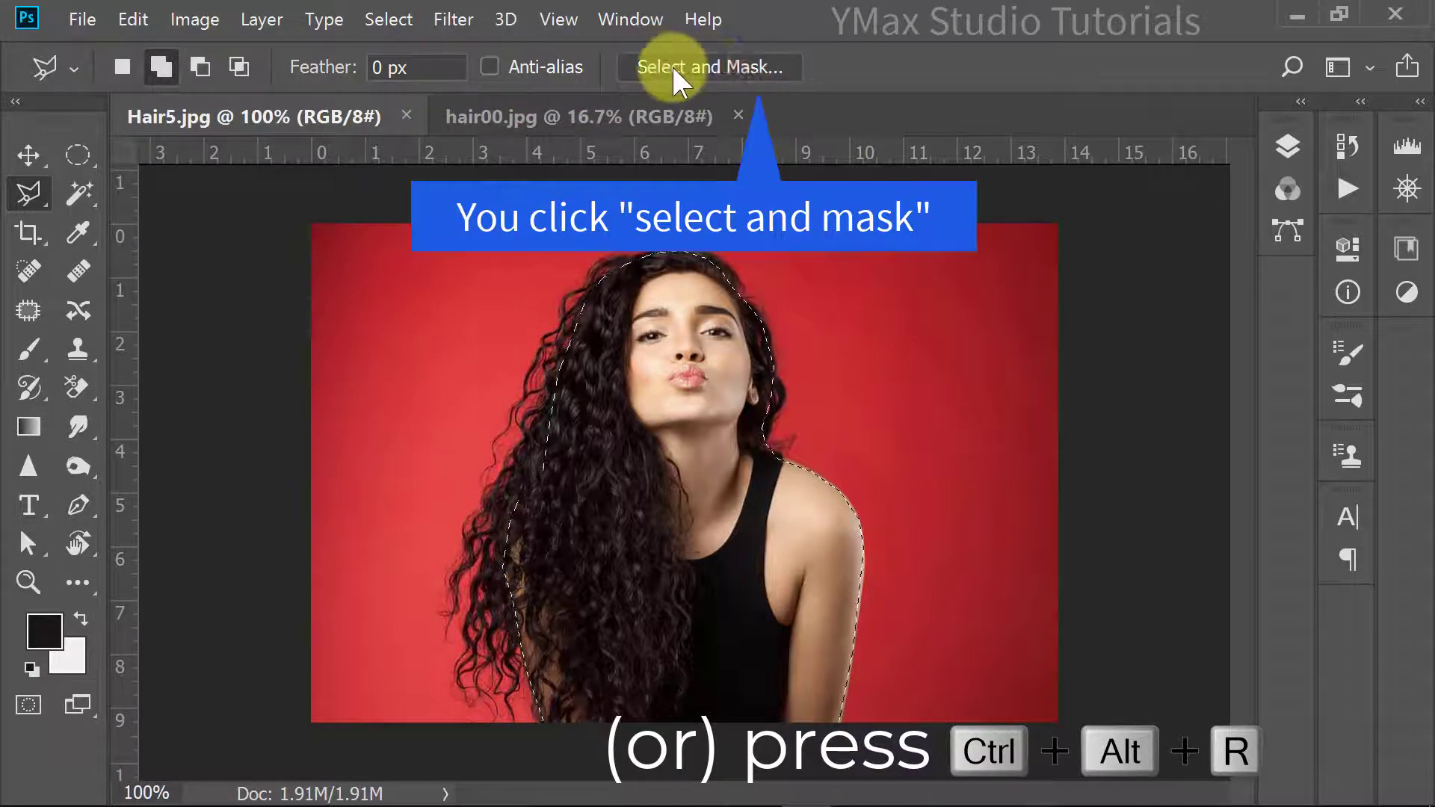
Step: Open the traced selection of the woman in the Select and Mask workspace
left_click(713, 66)
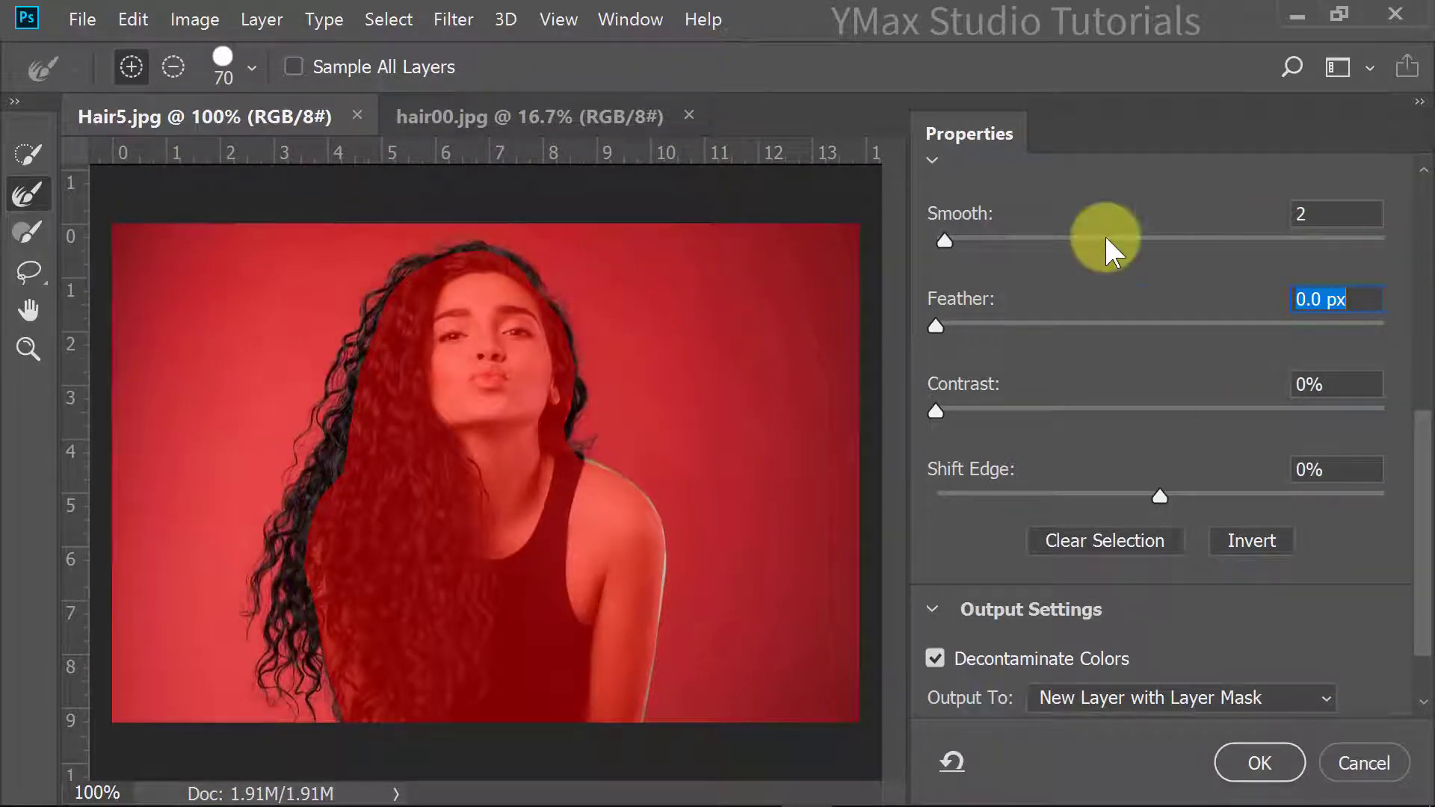
scroll(1109, 235, "up", 6)
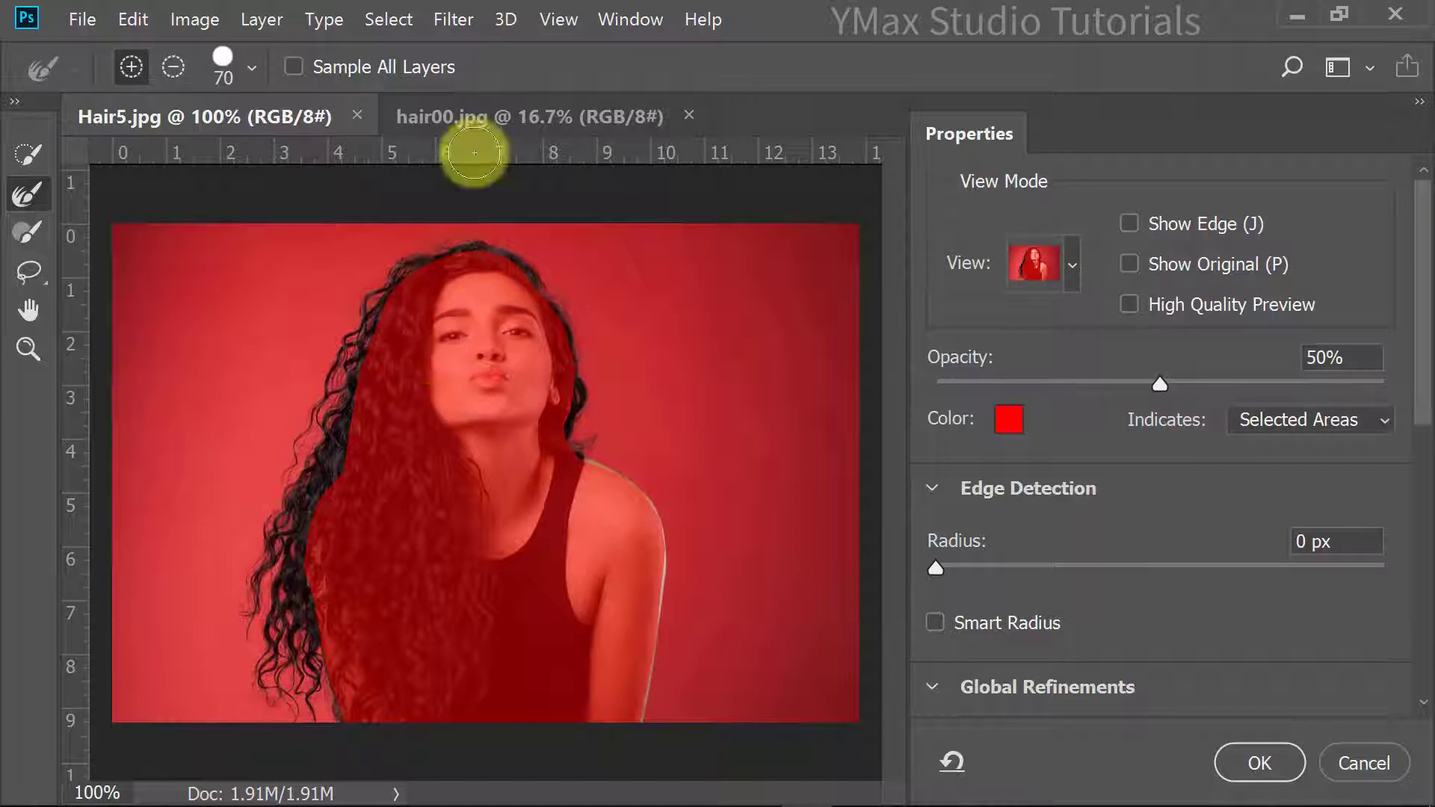
Step: Compare the cutout in the Onion Skin, Marching Ants, On Black and On White views and return to Overlay
left_click(1065, 266)
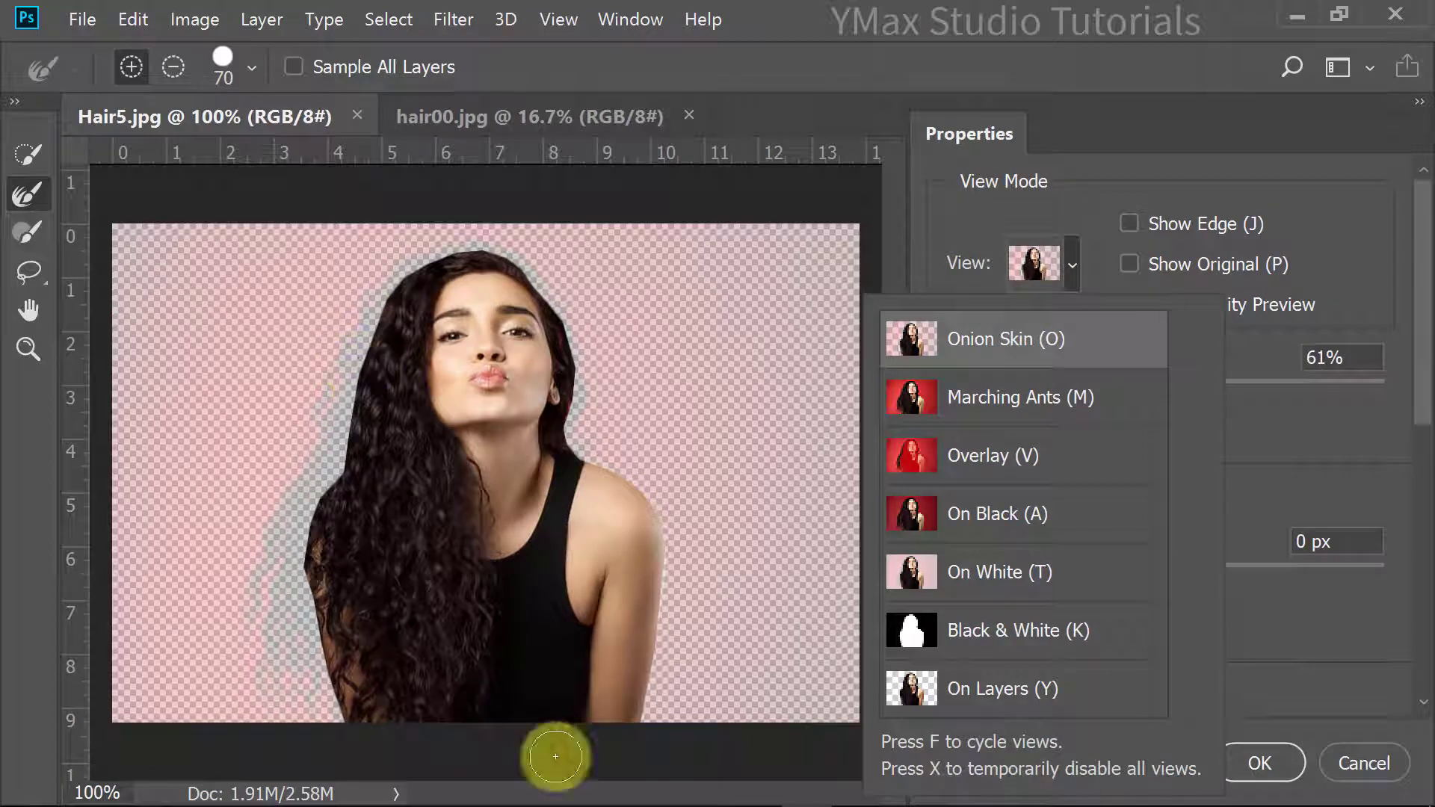
left_click(1062, 404)
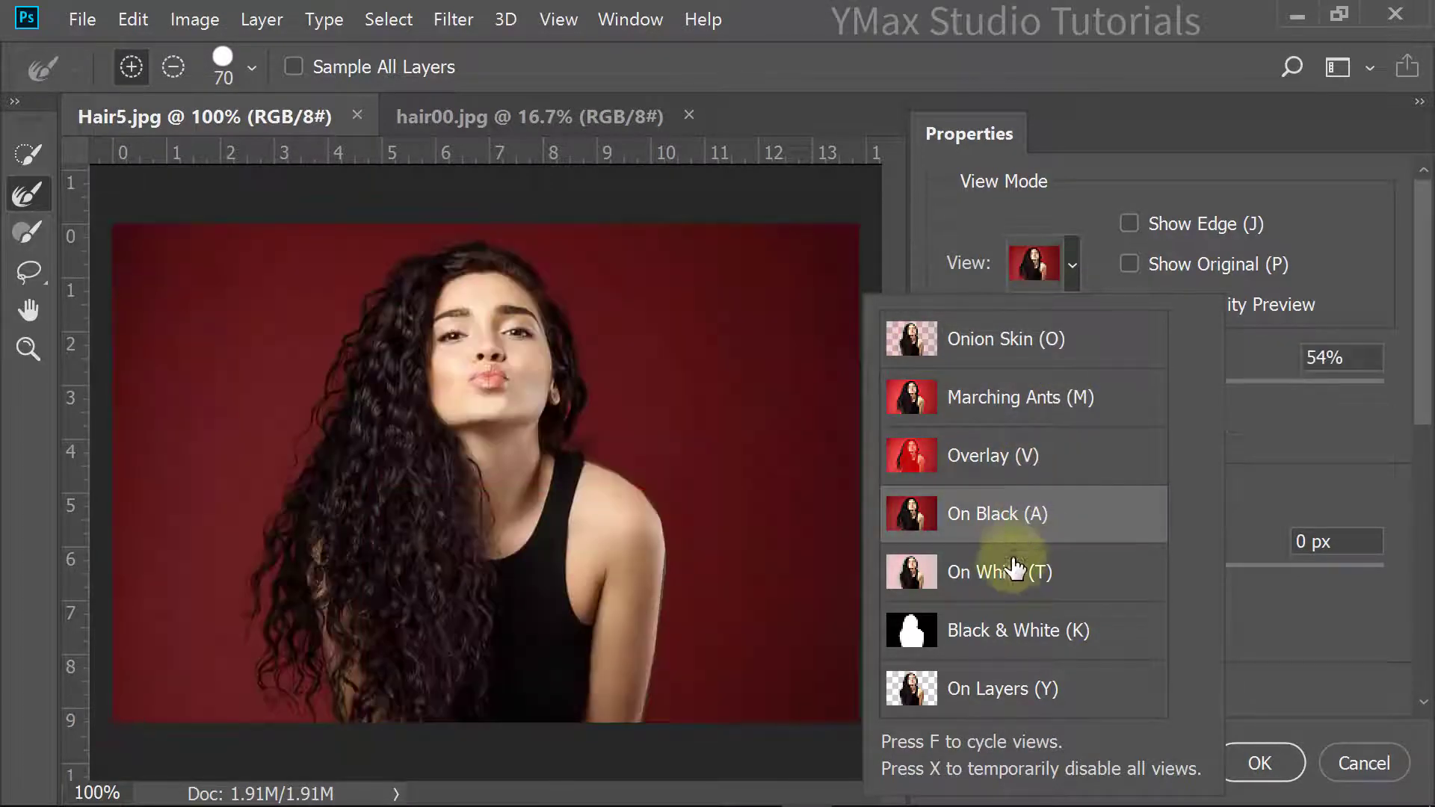
left_click(1013, 574)
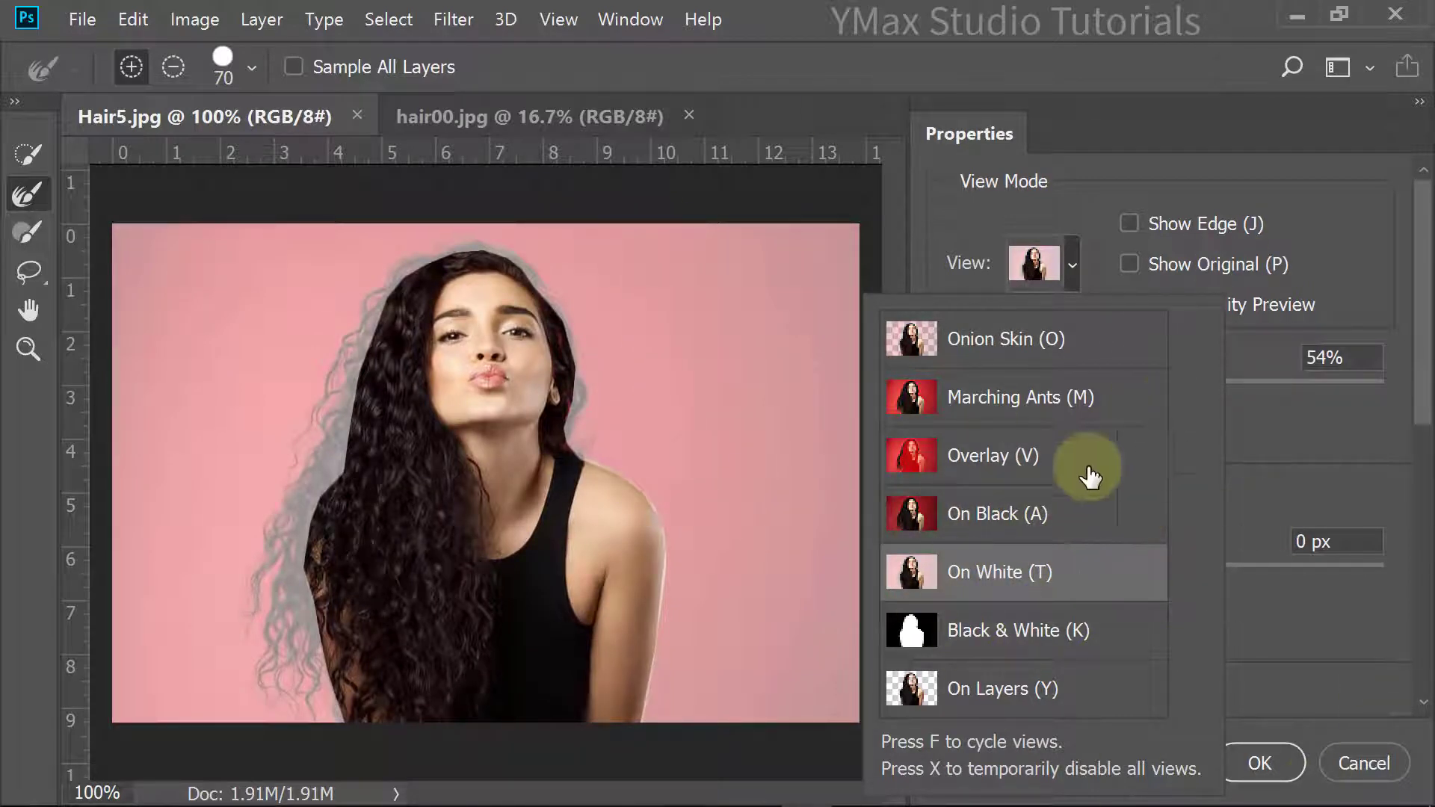
left_click(983, 461)
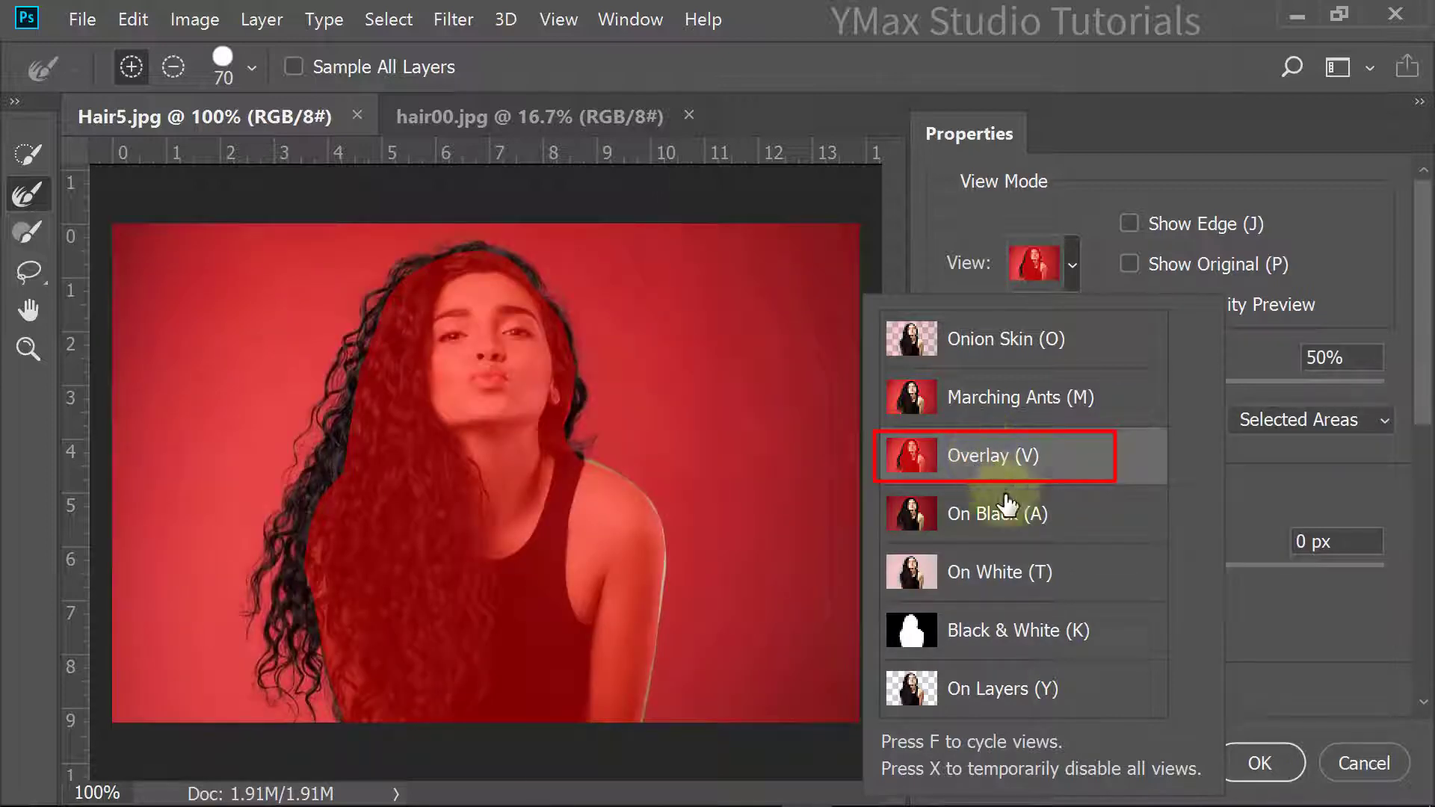
left_click(998, 458)
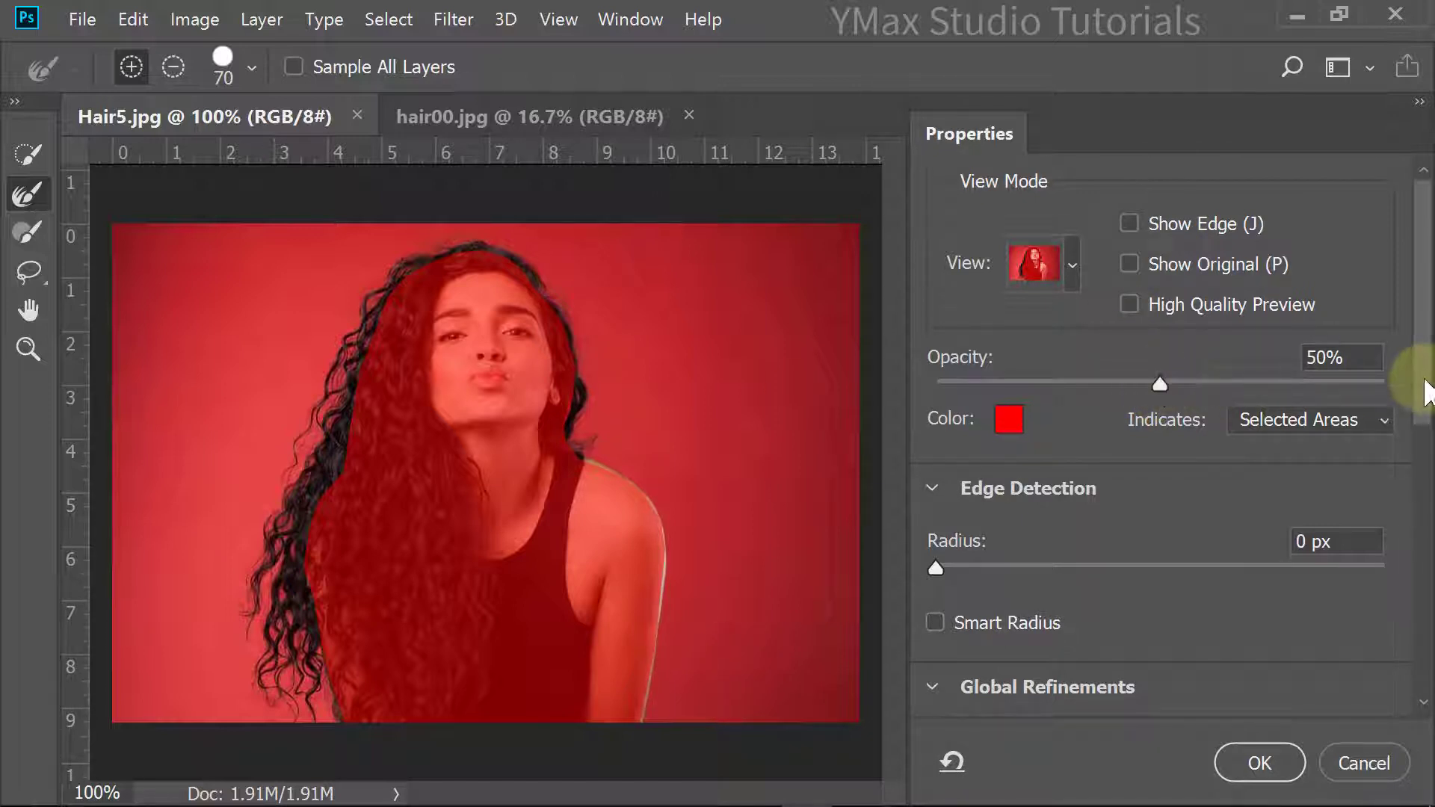
Step: Try the overlay opacity at 100%, set it back to 50%, and set the edge detection radius to 0 px
left_click_drag(1159, 385, 1384, 383)
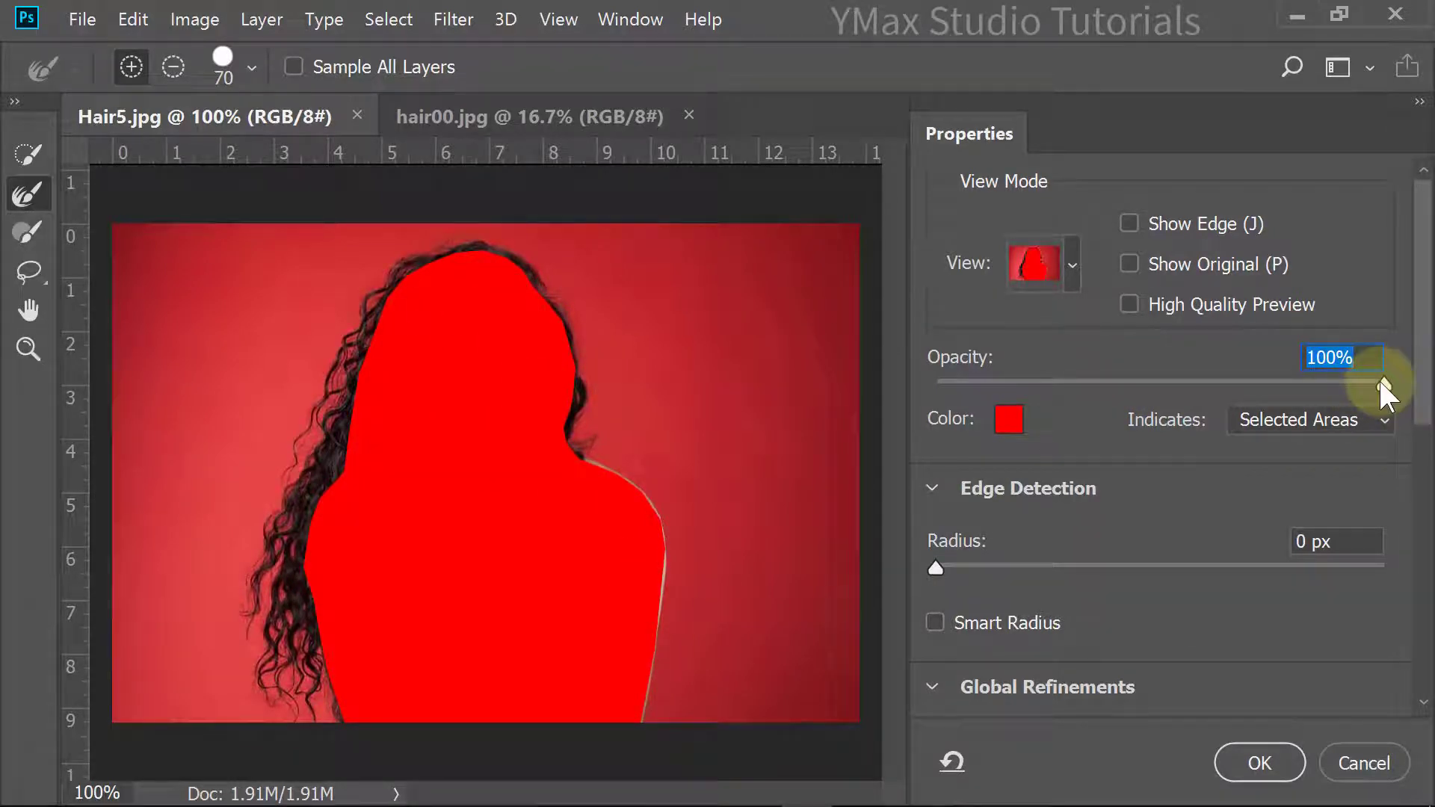
type("50")
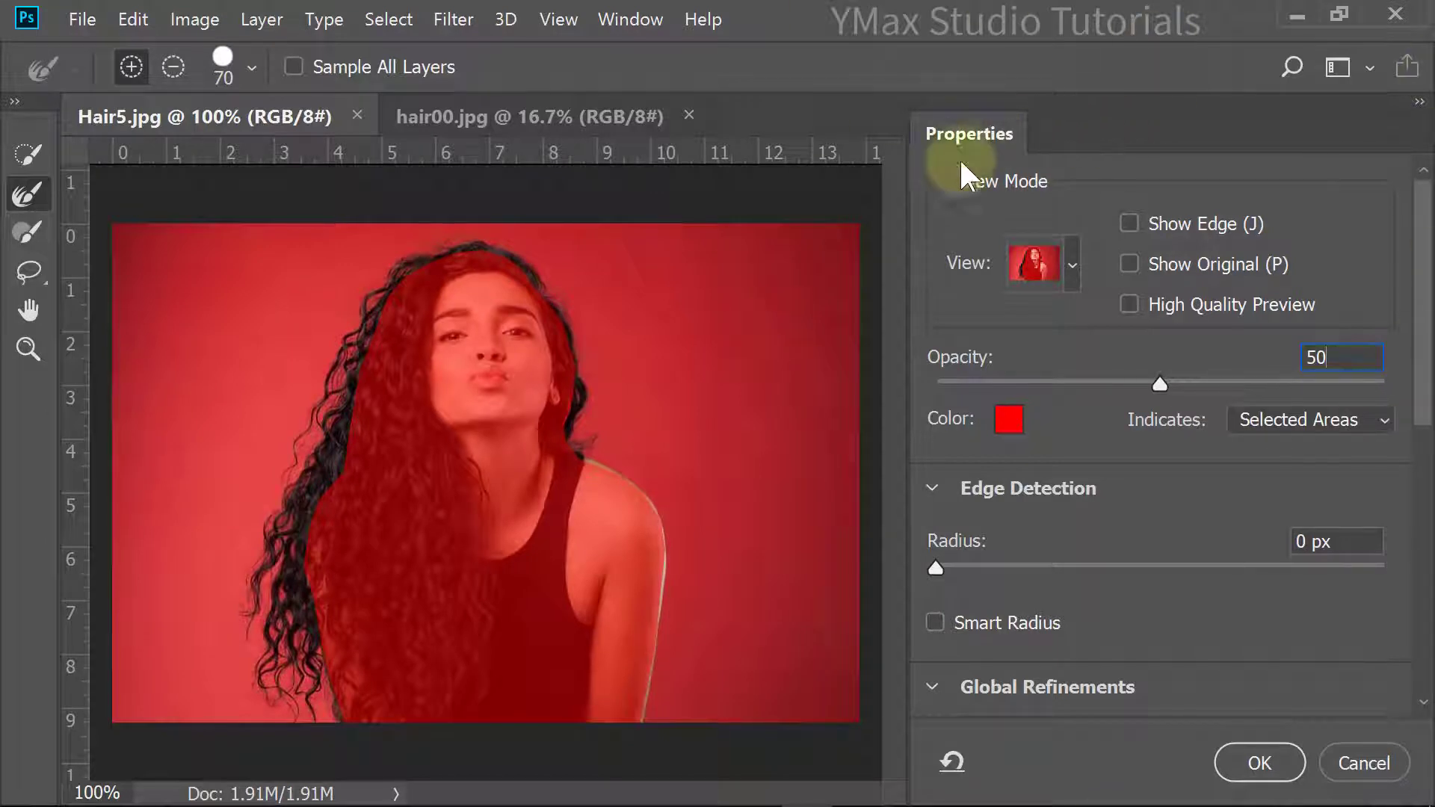
scroll(1166, 539, "down", 1)
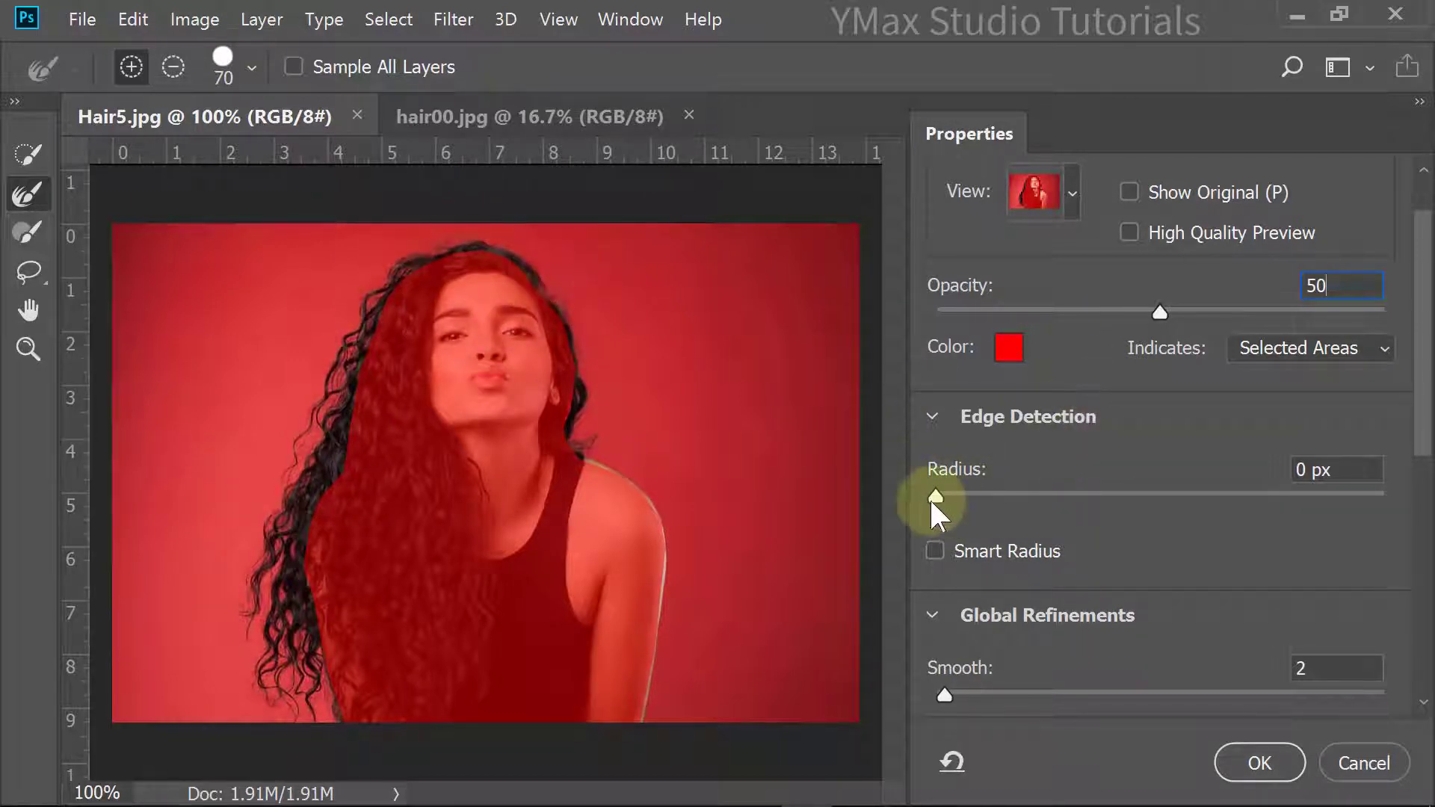
mouse_move(934, 490)
left_mouse_down()
mouse_move(1383, 498)
mouse_move(935, 498)
left_mouse_up()
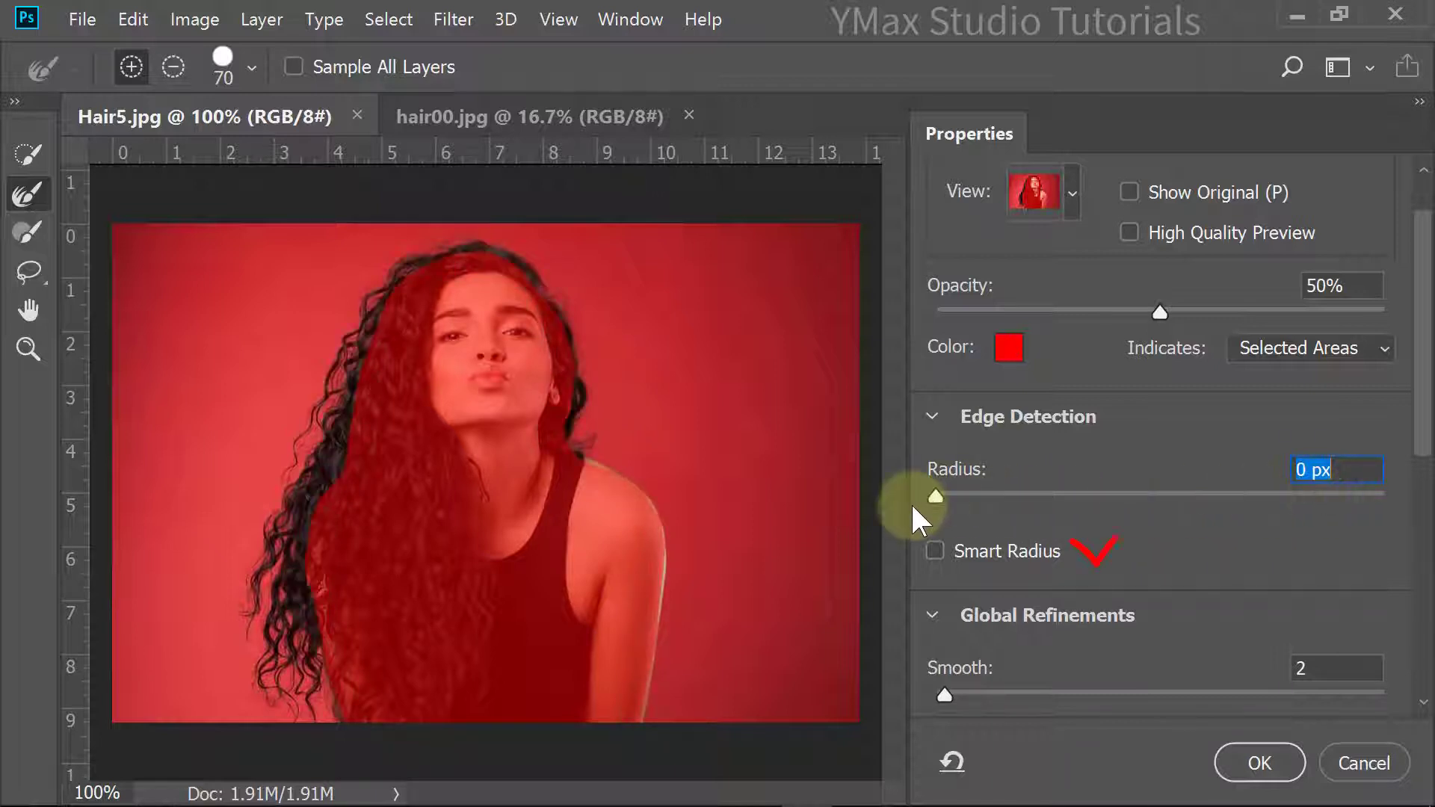
Step: Enable Smart Radius for edge detection and set the Smooth refinement to 0
left_click(935, 551)
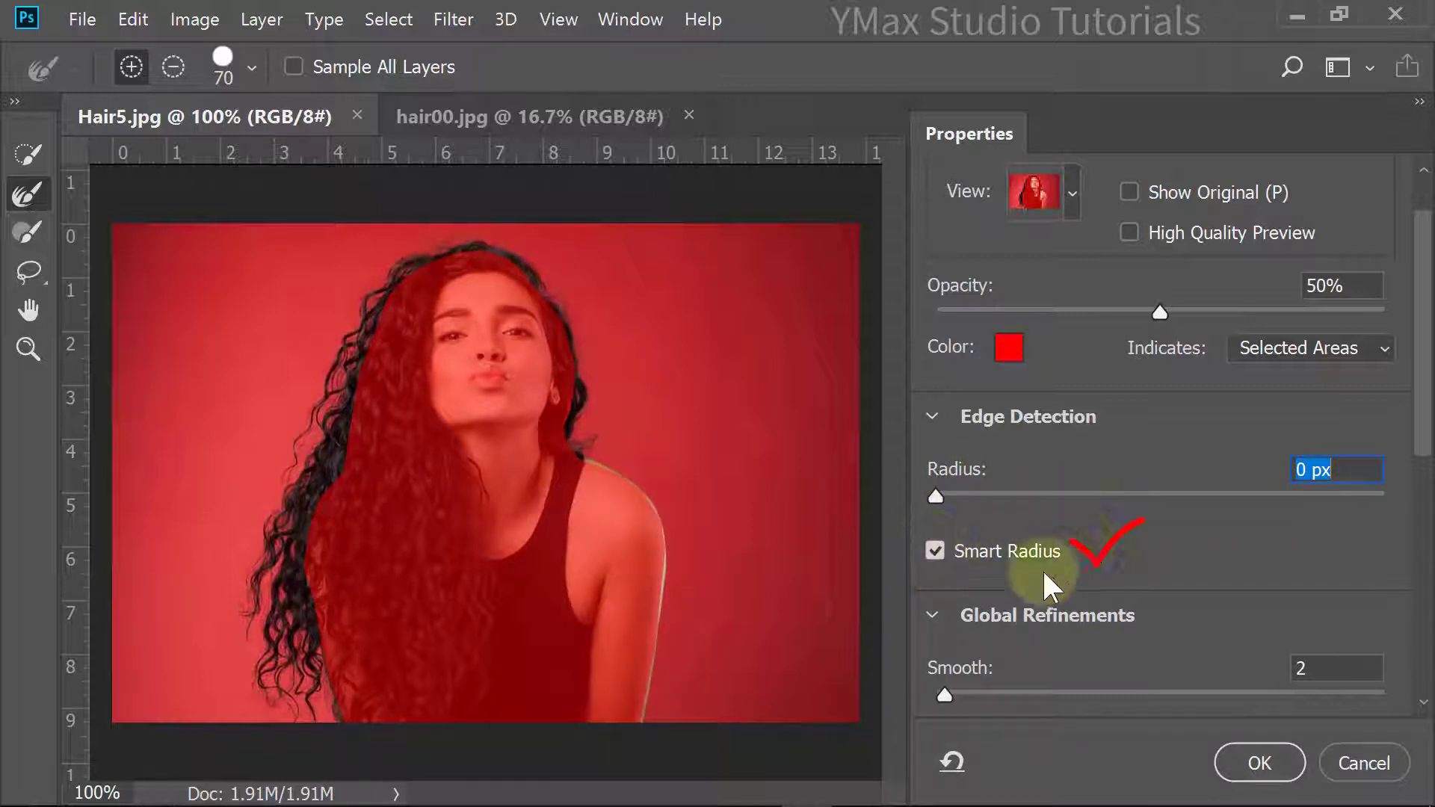
scroll(1205, 574, "down", 7)
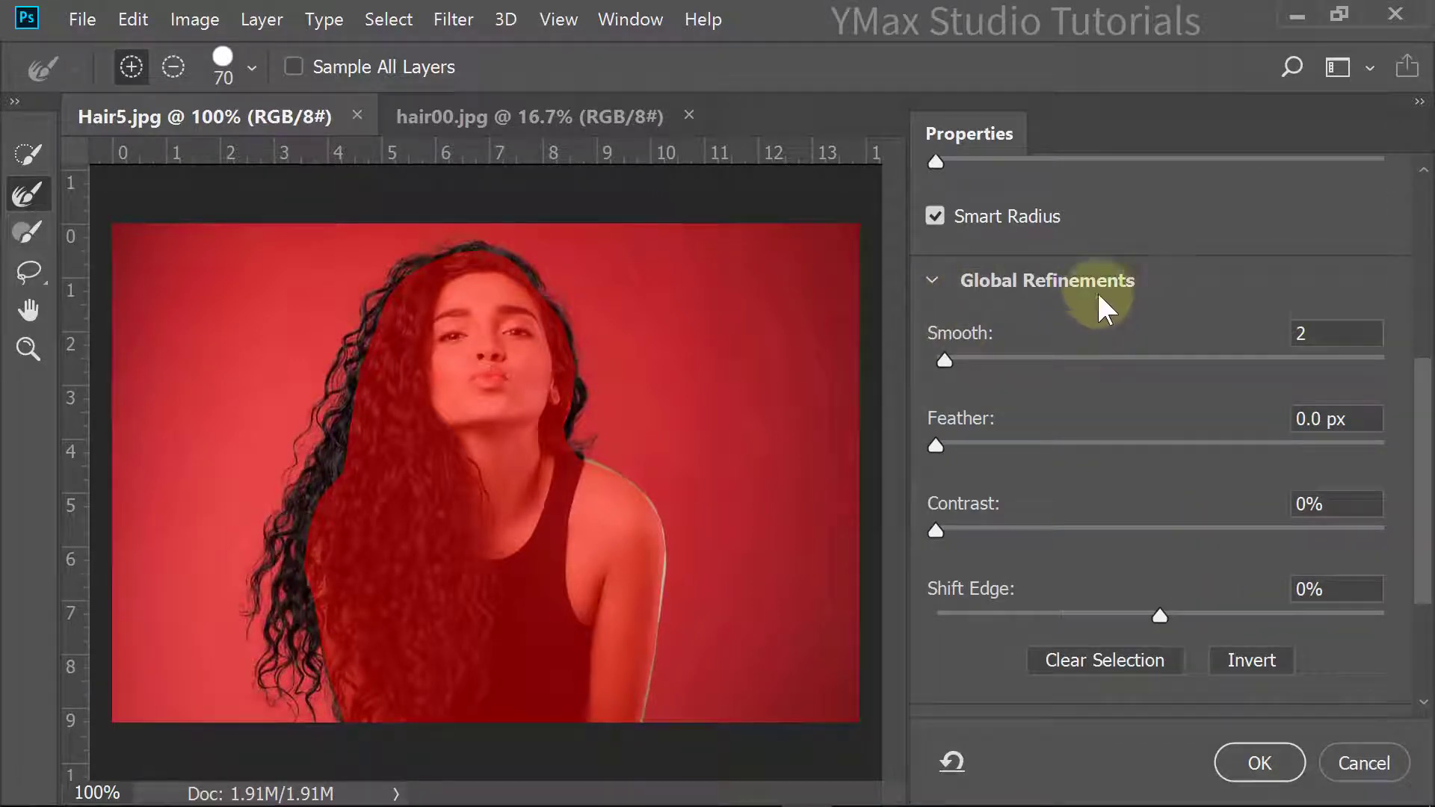
left_click_drag(945, 366, 936, 360)
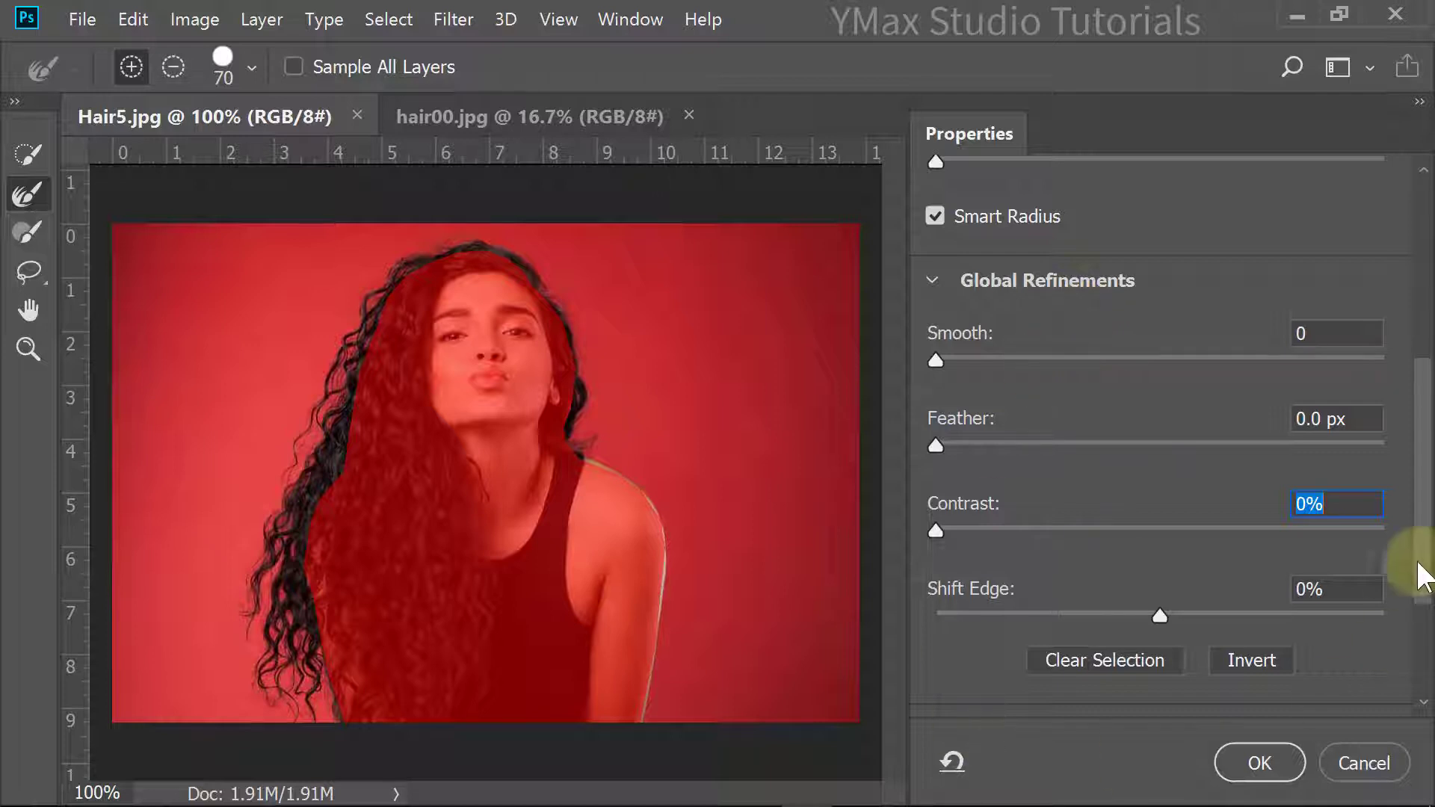
Step: Configure the output with Decontaminate Colors on, New Layer with Layer Mask as the destination, and Remember Settings on
left_click_drag(1426, 450, 1426, 643)
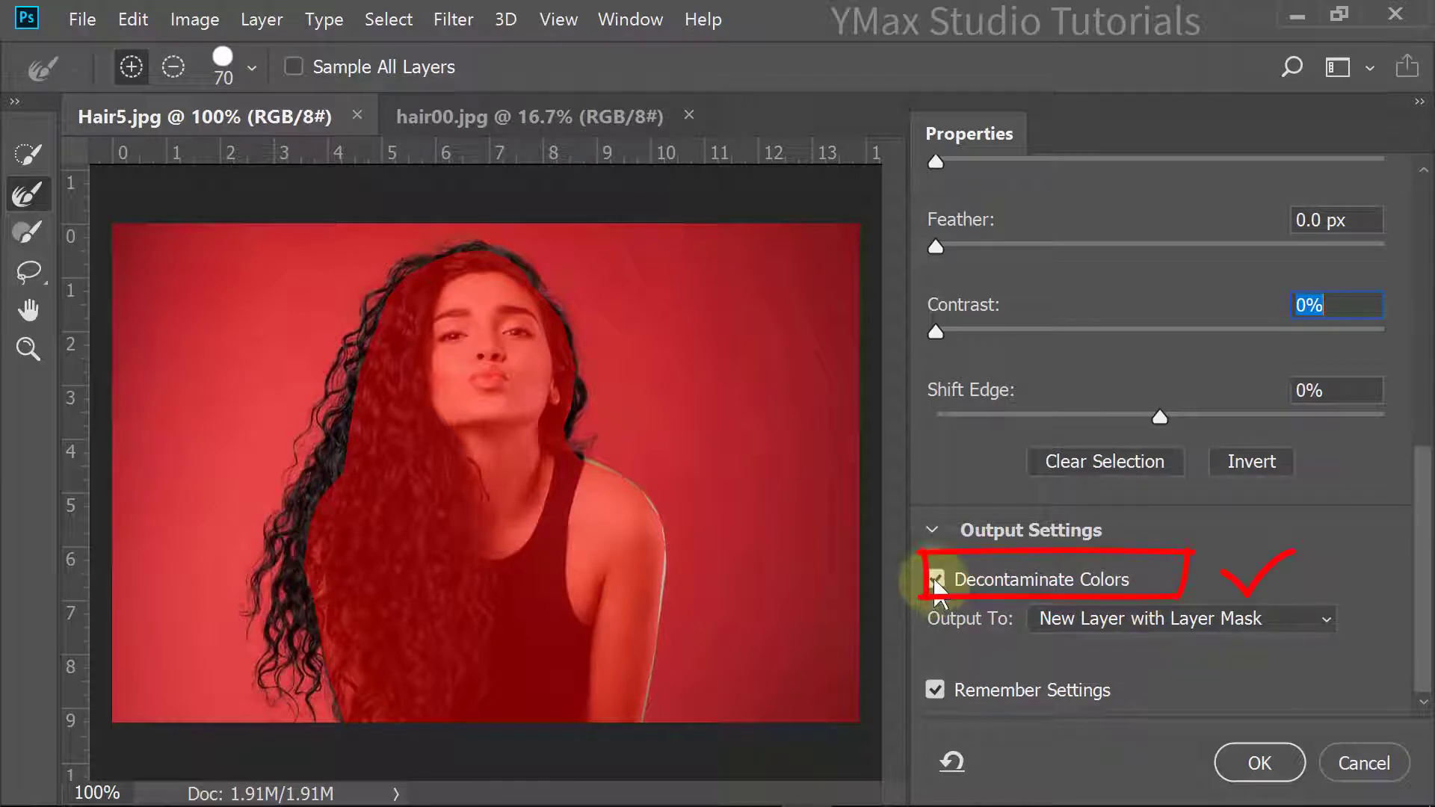
mouse_move(351, 407)
left_mouse_down()
mouse_move(323, 392)
mouse_move(335, 342)
mouse_move(394, 266)
mouse_move(474, 238)
mouse_move(525, 248)
mouse_move(556, 292)
left_mouse_up()
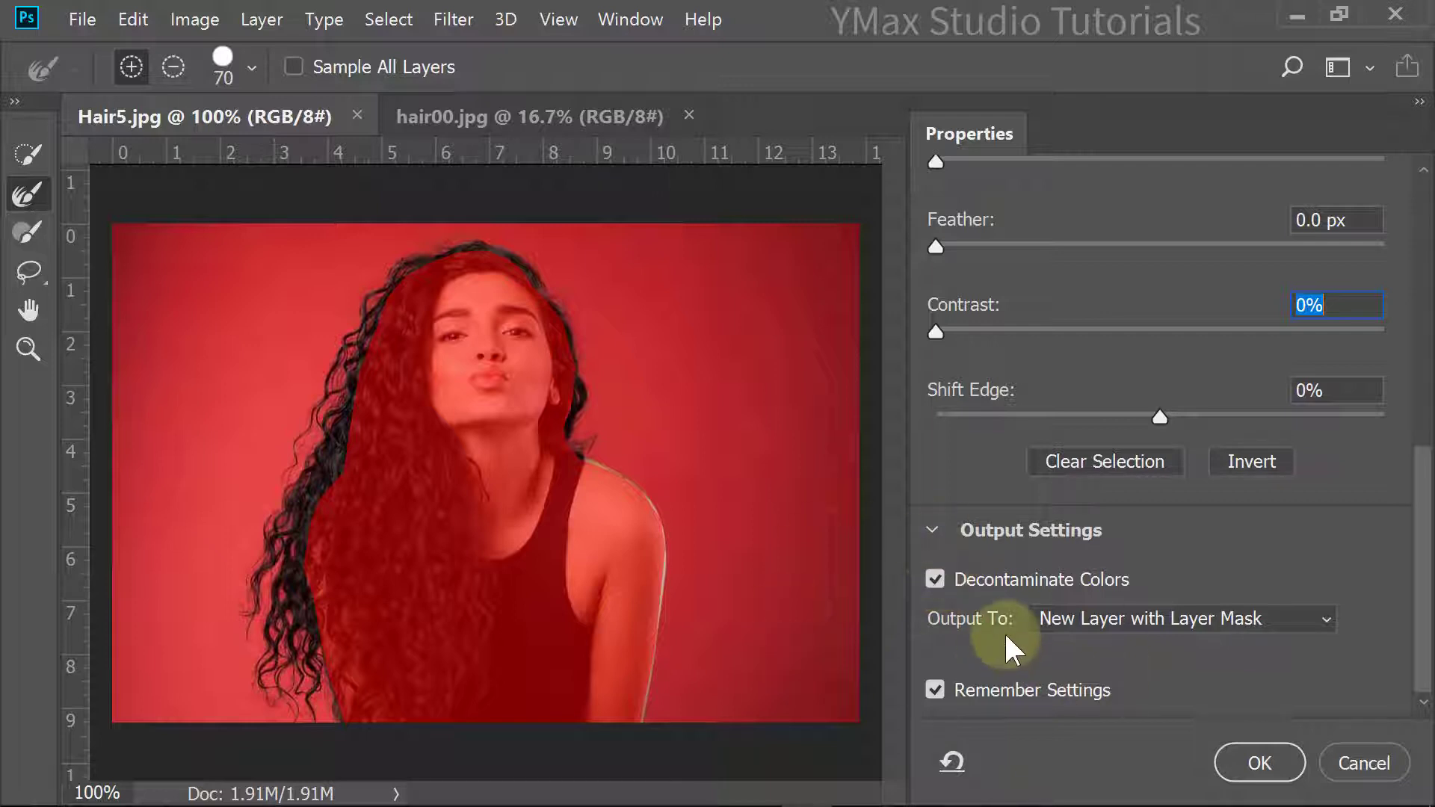
left_click(1206, 622)
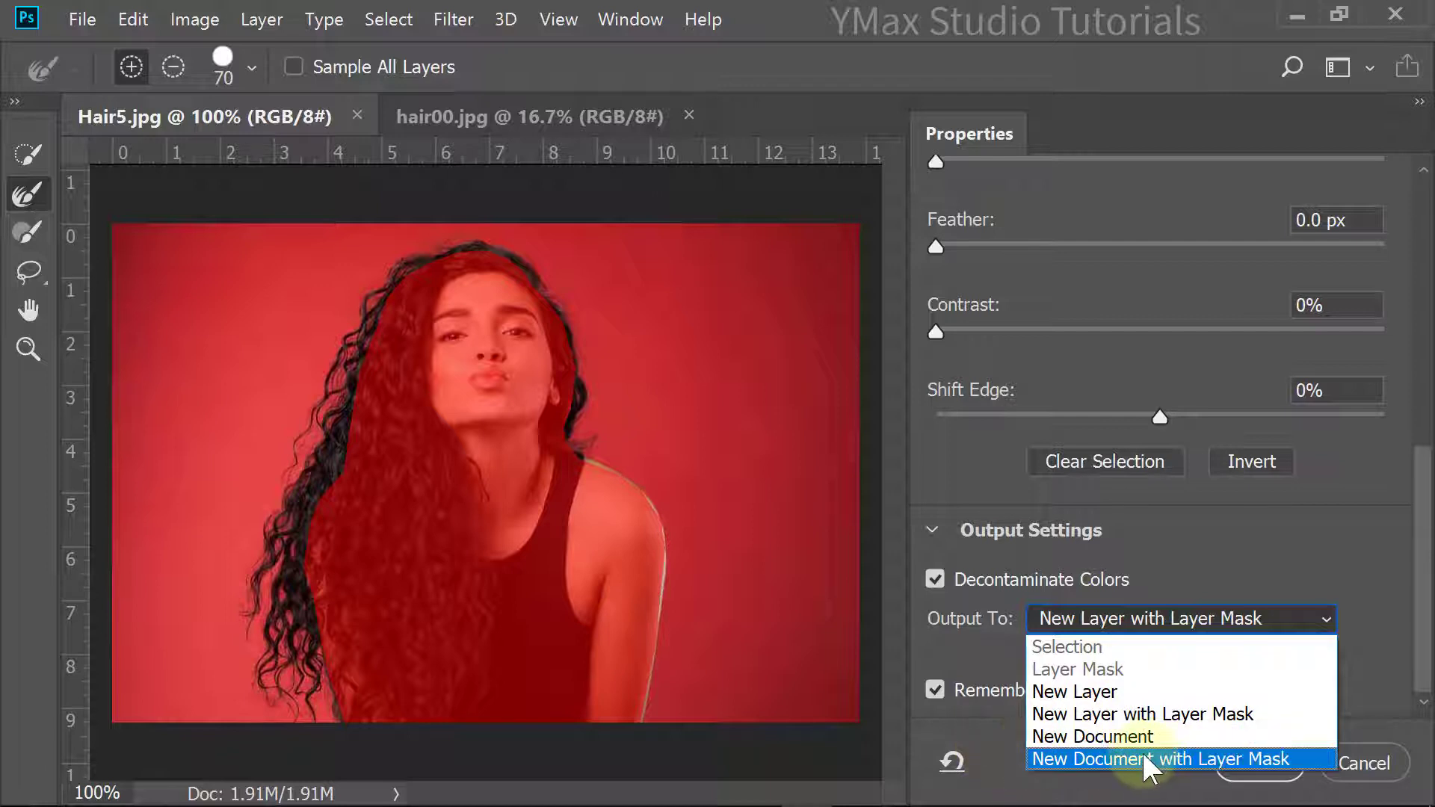
left_click(1382, 653)
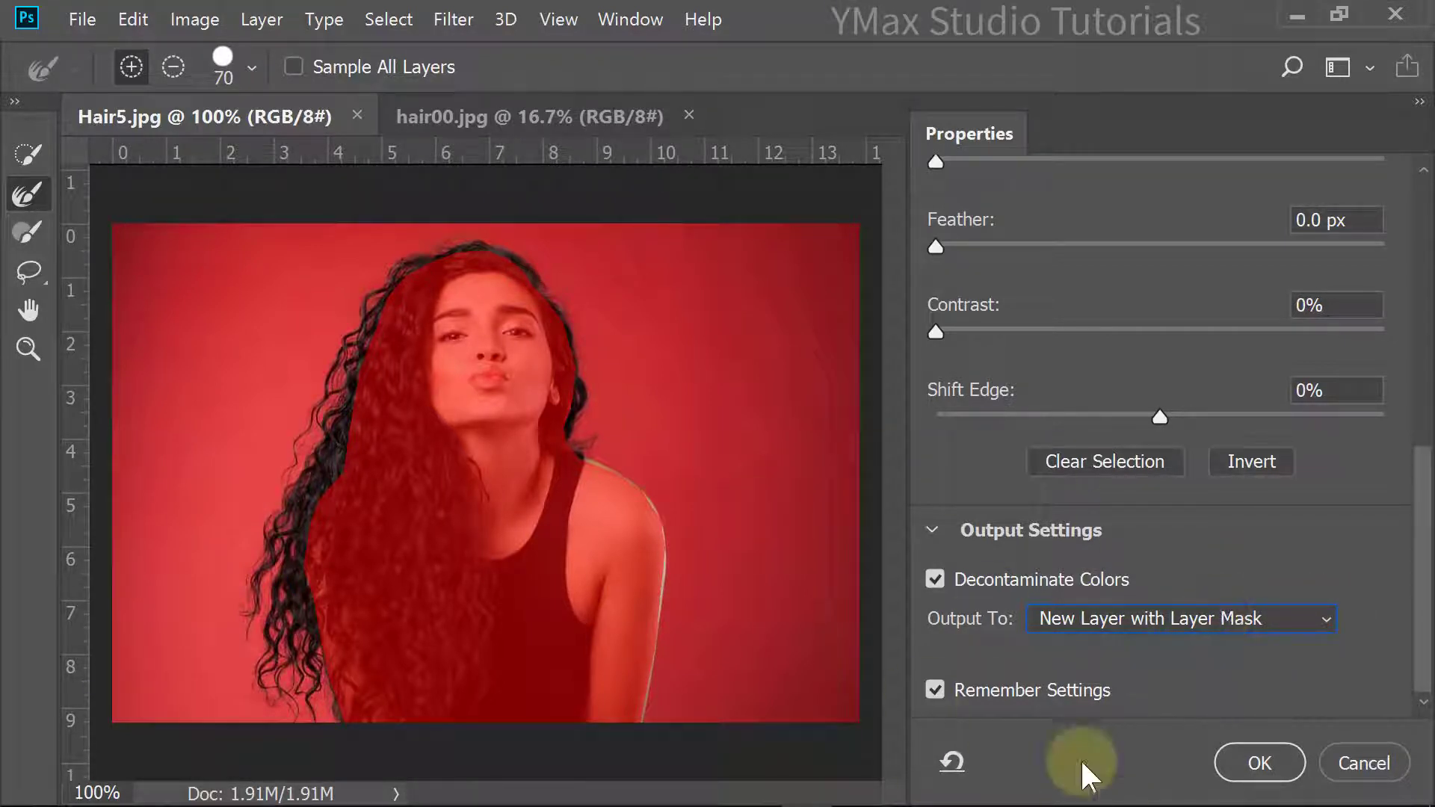
left_click(936, 689)
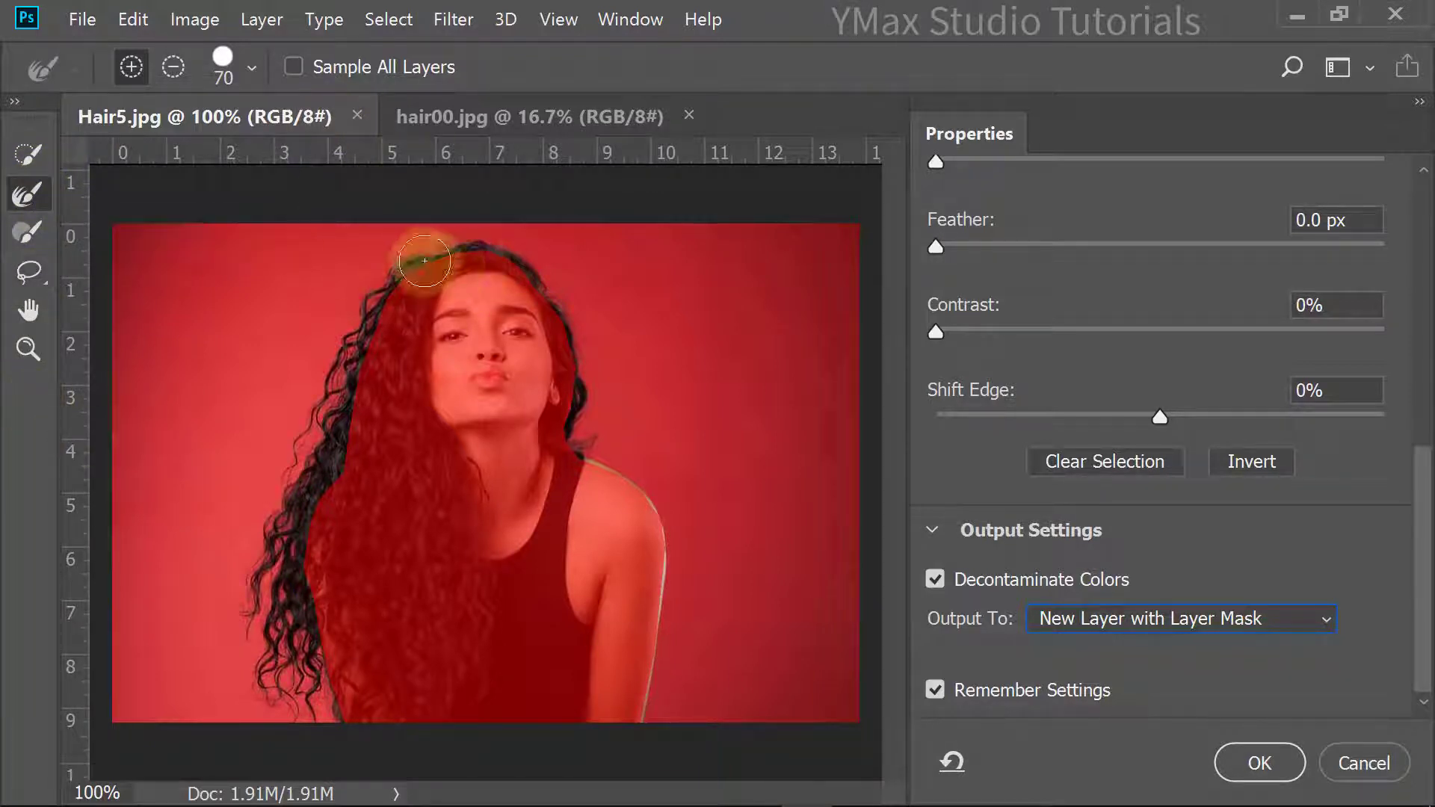
Step: Set the Refine Edge brush to 52 px size, 35% hardness and 1% spacing
left_click(250, 68)
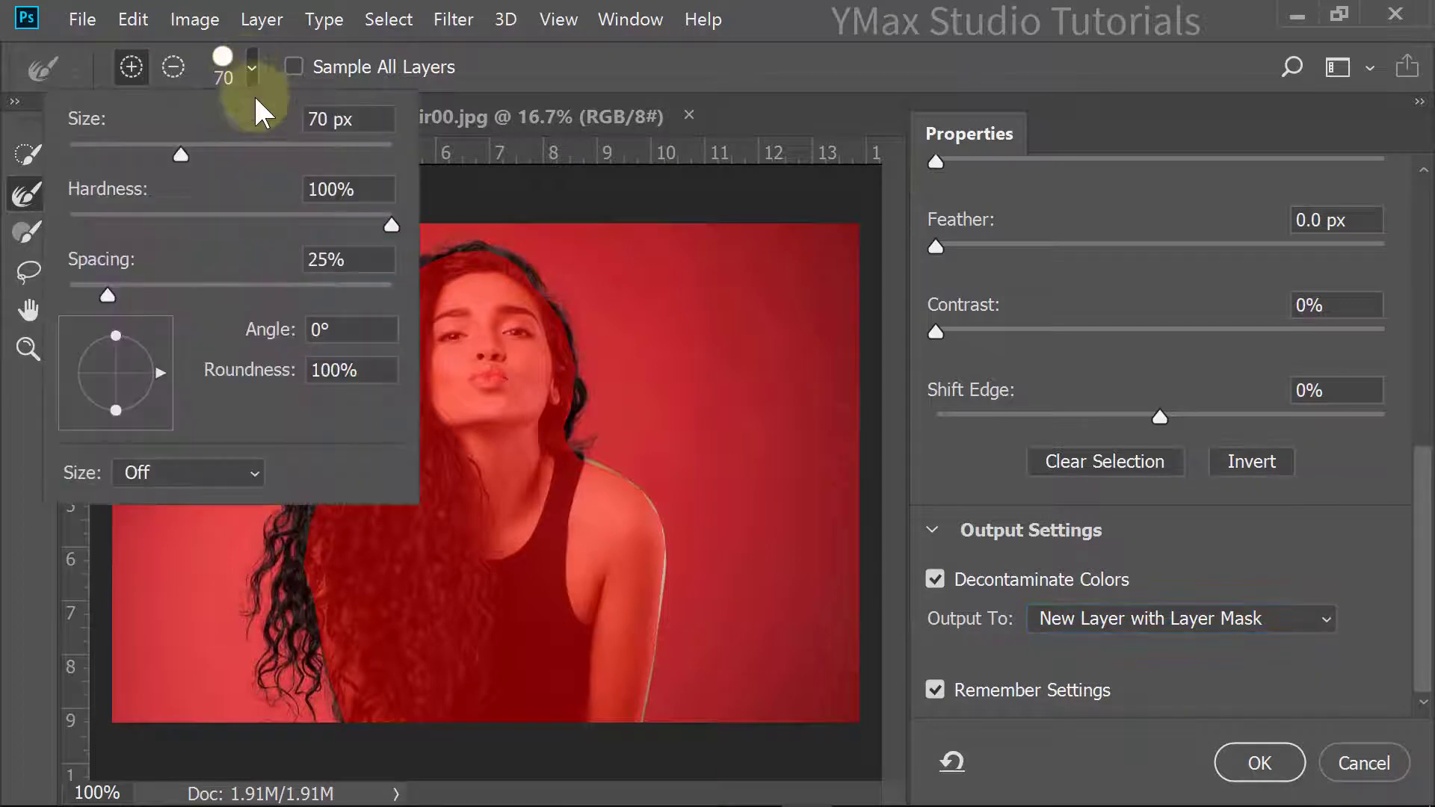
left_click_drag(185, 153, 150, 153)
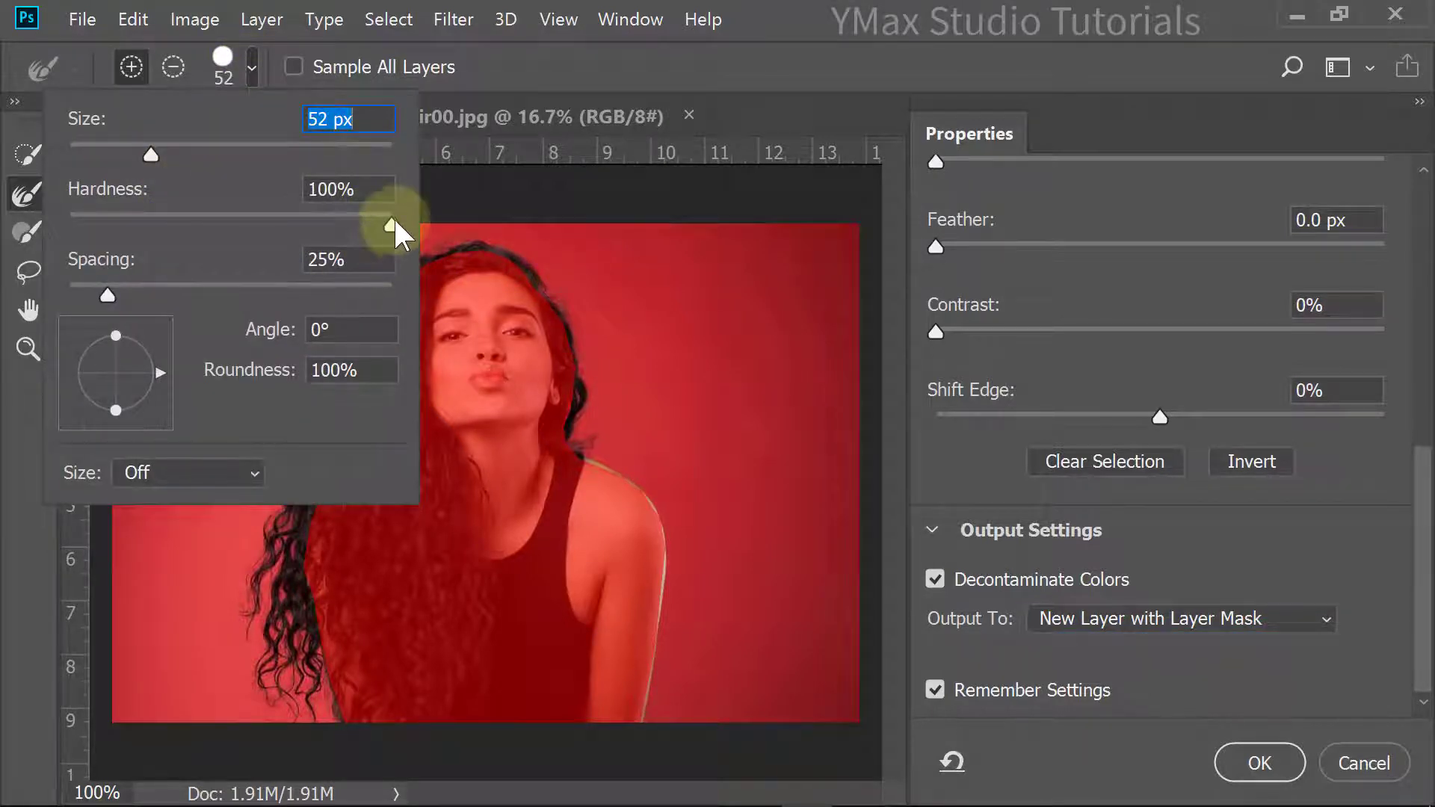
mouse_move(391, 228)
left_mouse_down()
mouse_move(152, 218)
mouse_move(184, 217)
left_mouse_up()
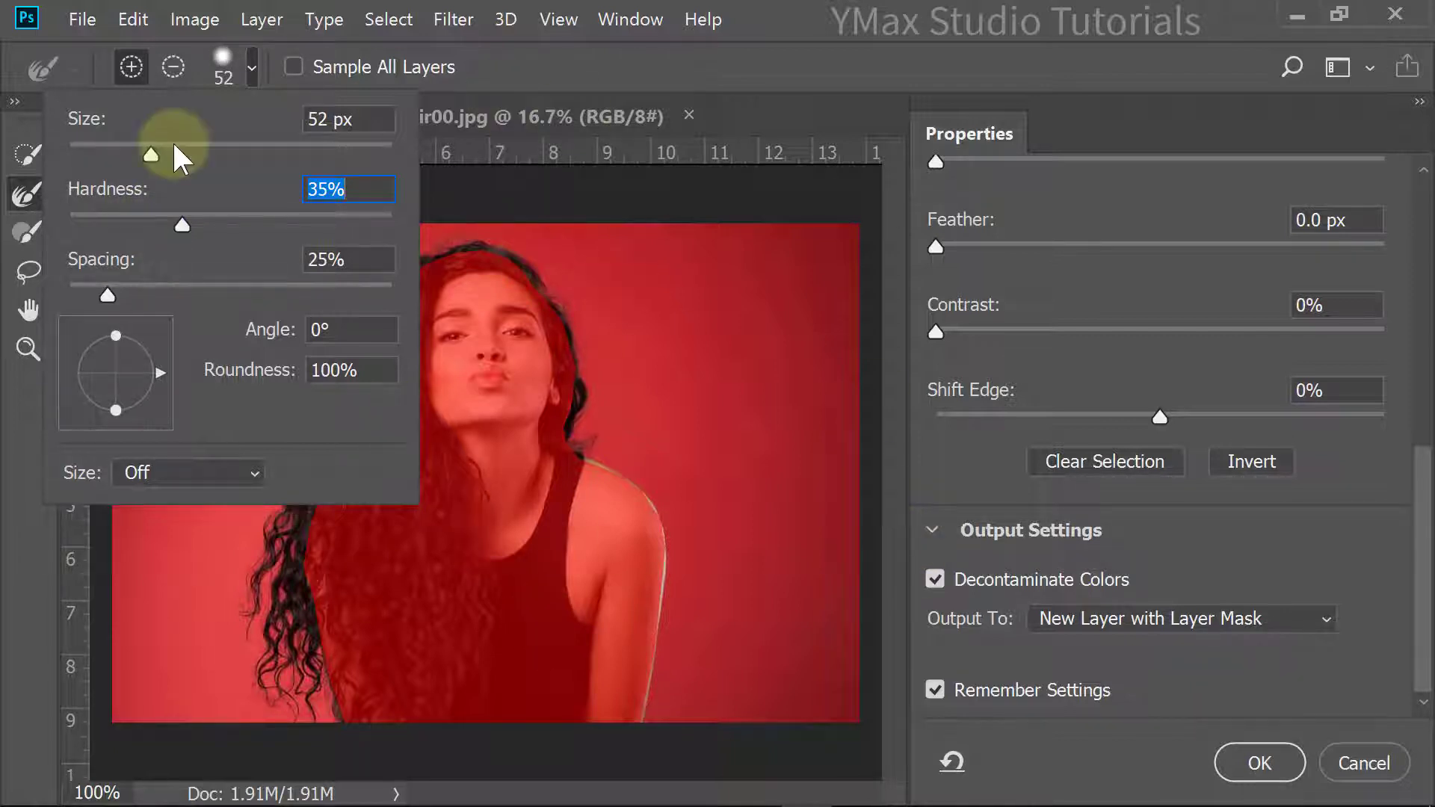
left_click_drag(113, 295, 37, 293)
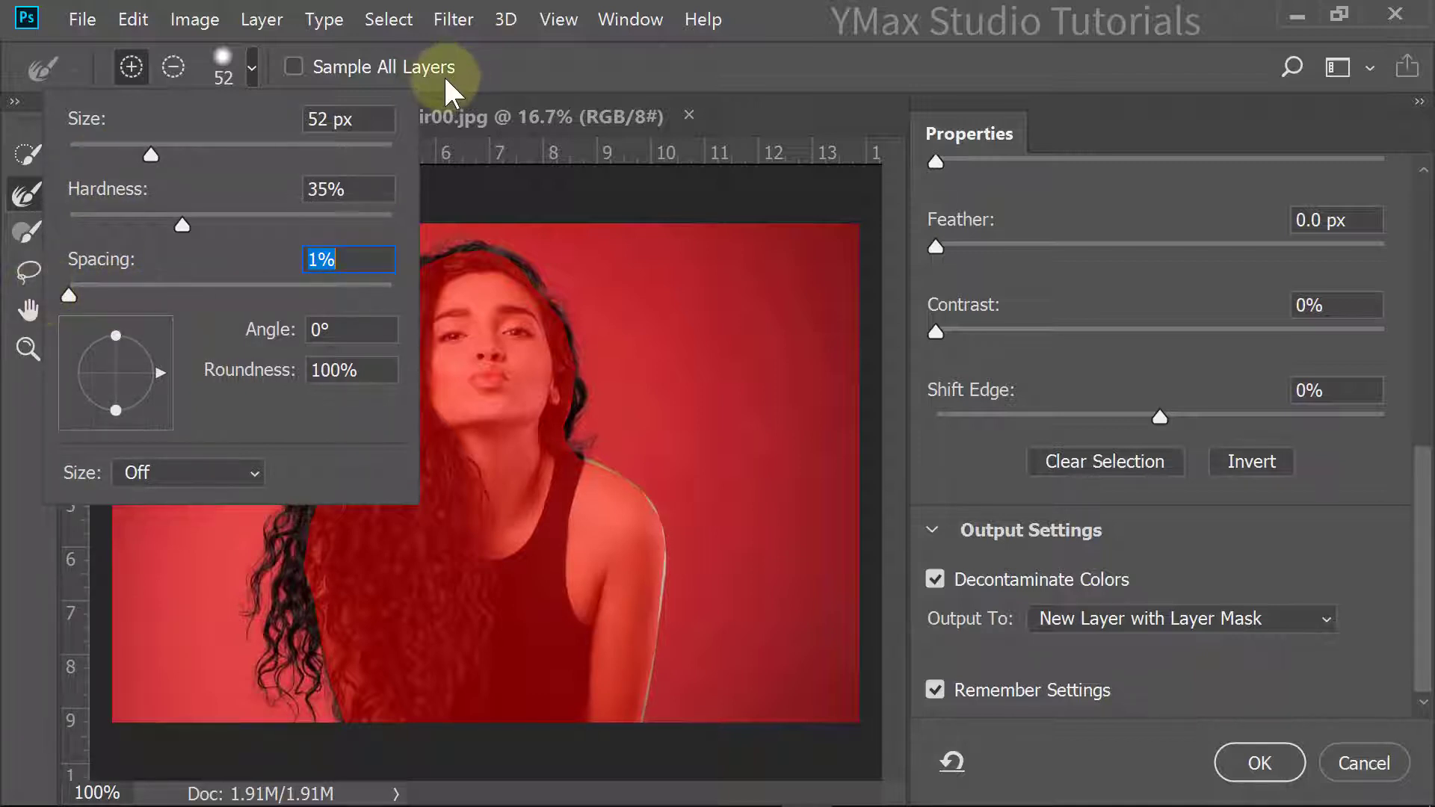
left_click(871, 71)
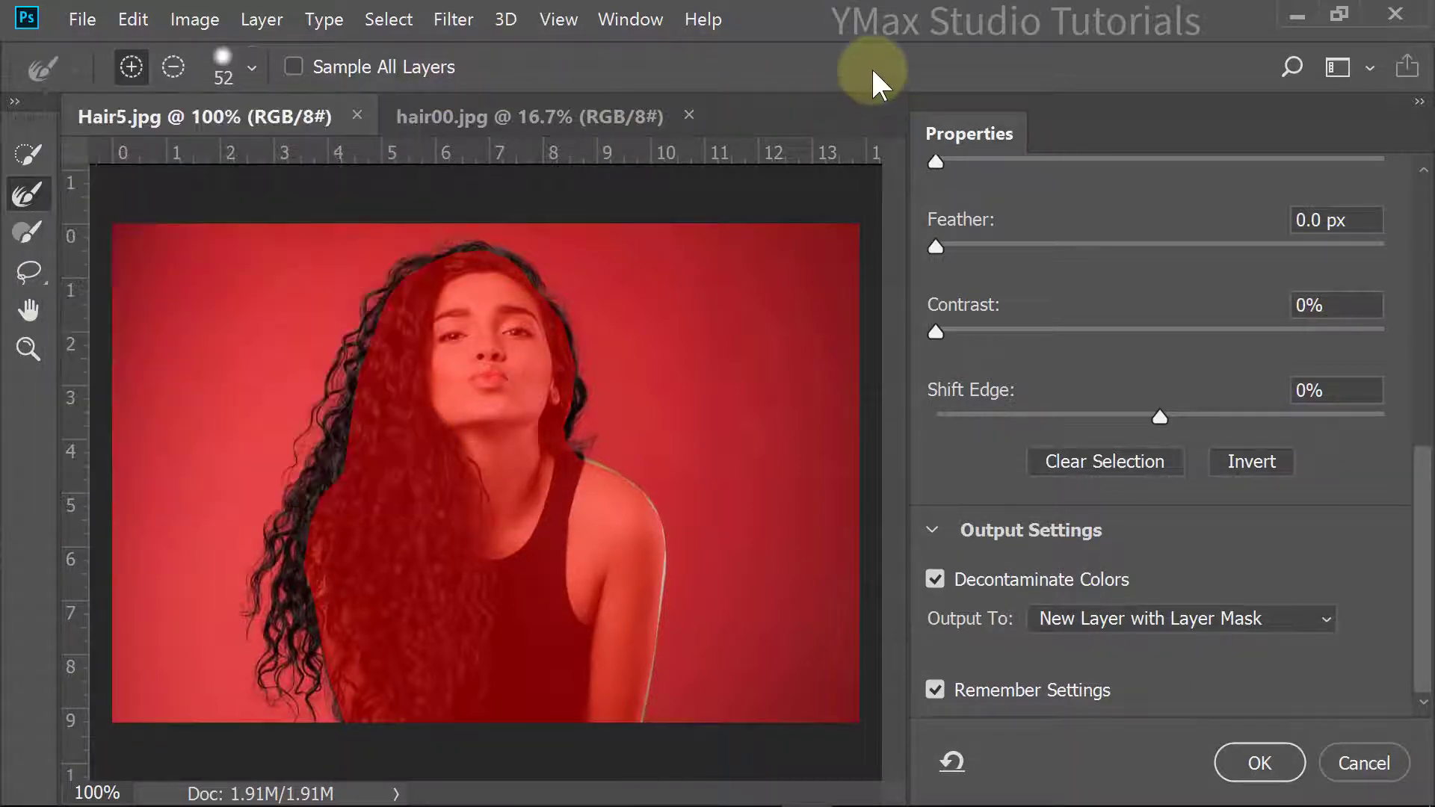
Step: Refine the mid-length curls on the photo's left side with the Refine Edge brush at 300% zoom
key("ctrl+plus")
key("ctrl+plus")
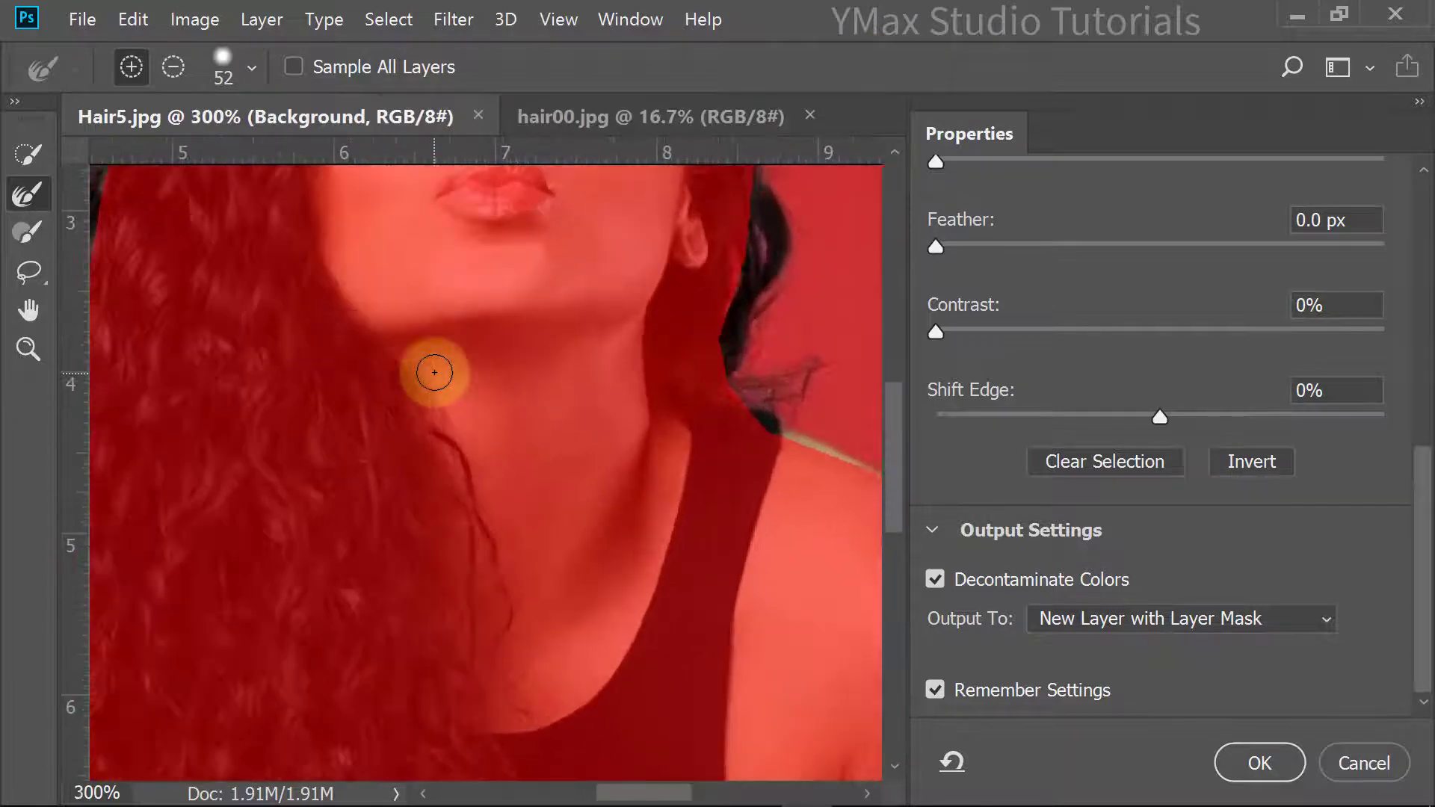
left_click_drag(464, 426, 1118, 506)
mouse_move(827, 471)
left_mouse_down()
mouse_move(382, 401)
mouse_move(426, 394)
mouse_move(401, 397)
mouse_move(403, 383)
mouse_move(391, 397)
mouse_move(395, 376)
mouse_move(357, 534)
left_mouse_up()
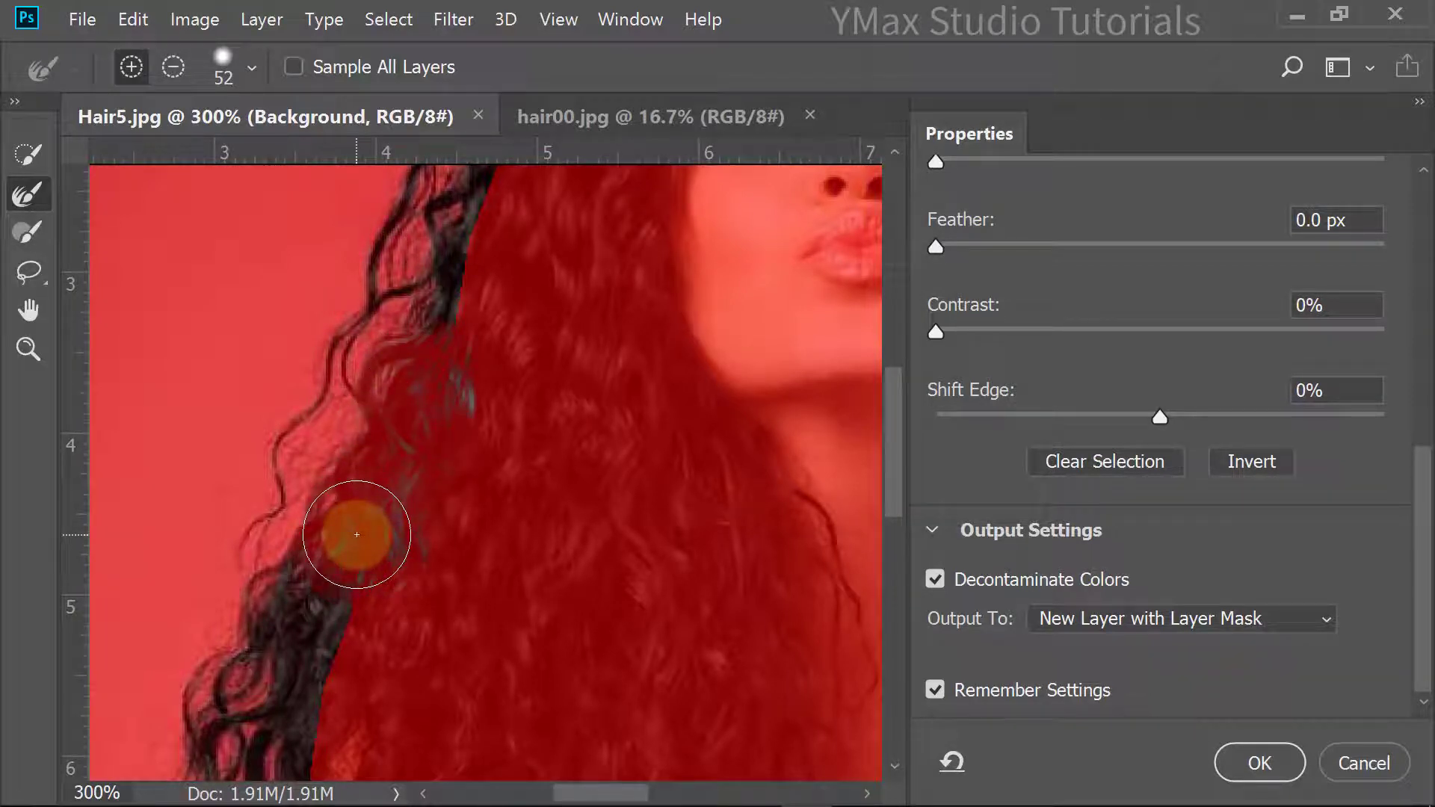
left_click_drag(448, 258, 448, 259)
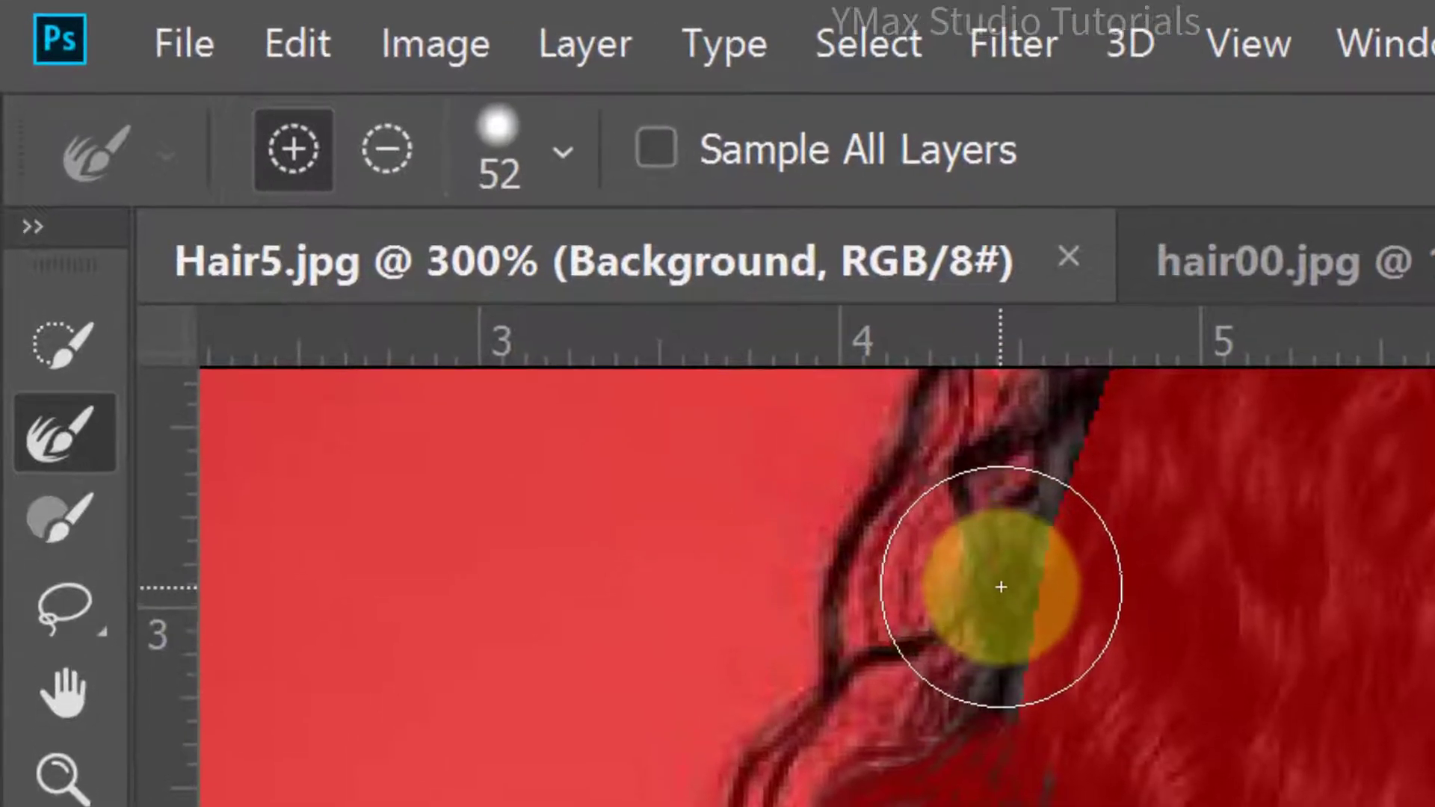
left_click_drag(1000, 588, 999, 567)
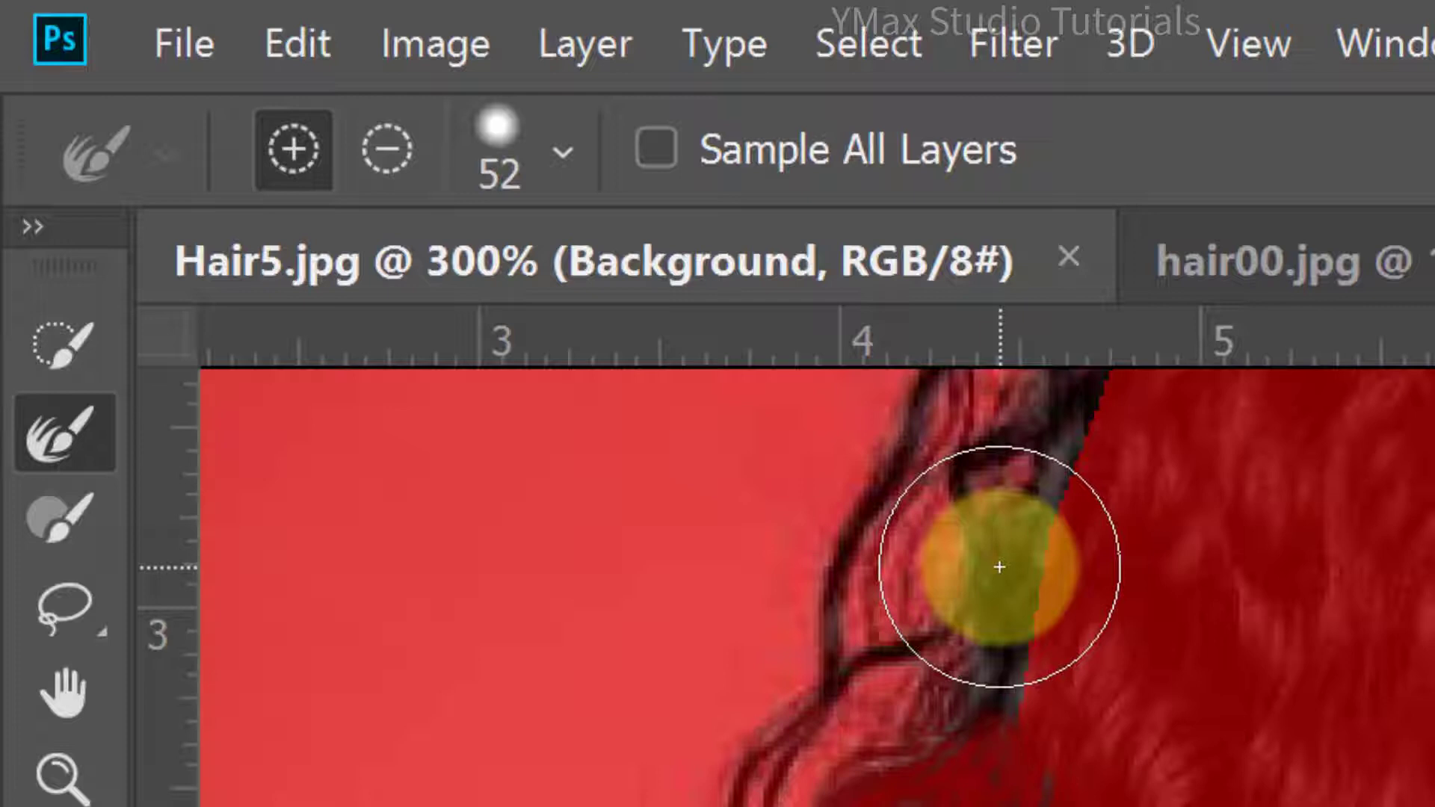
mouse_move(1000, 567)
left_mouse_down()
mouse_move(929, 609)
mouse_move(840, 766)
mouse_move(702, 803)
left_mouse_up()
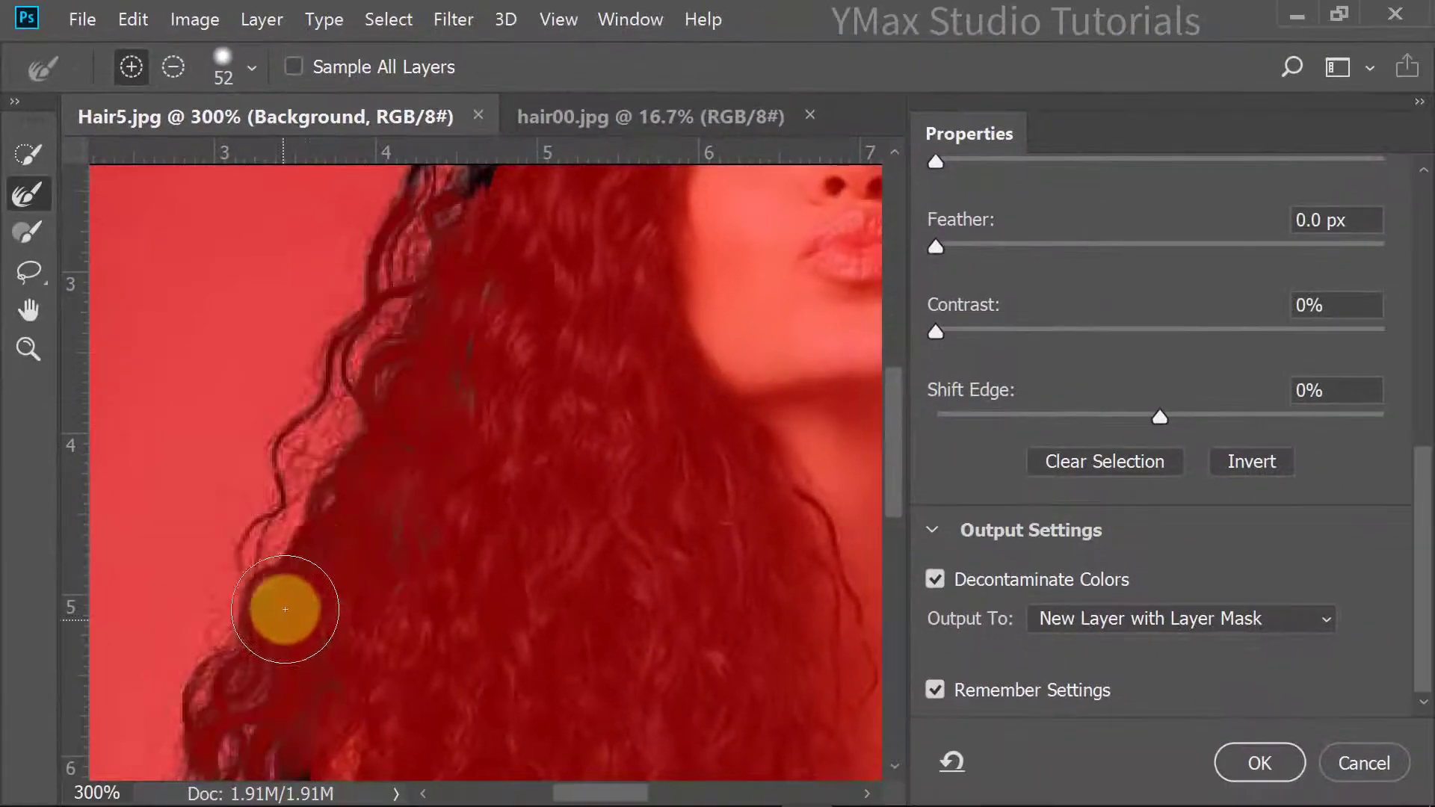
Step: Brush the Refine Edge tool over the lower curls on the photo's left side, down to the loose hair ends
left_click_drag(342, 519, 535, 208)
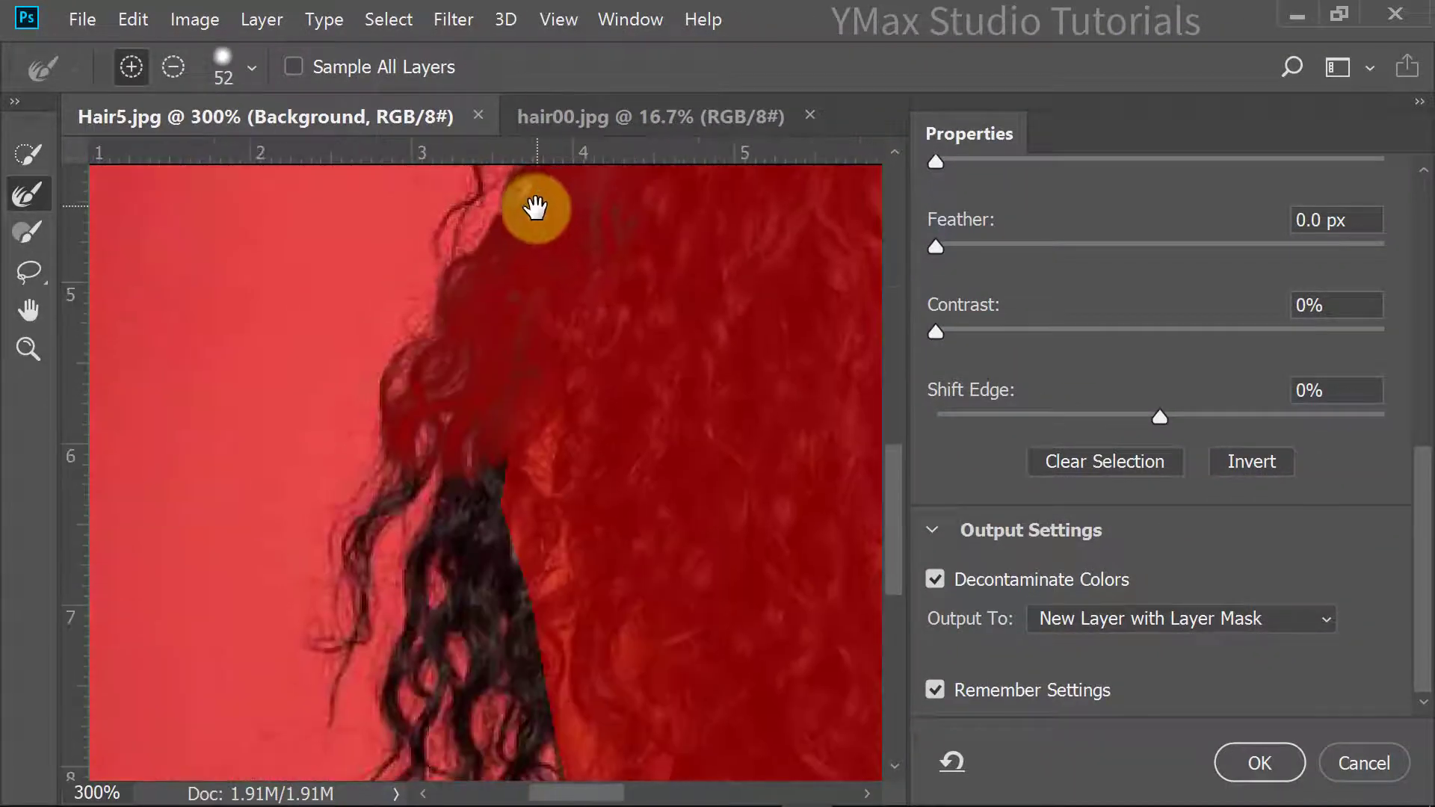
mouse_move(464, 396)
left_mouse_down()
mouse_move(373, 518)
mouse_move(356, 620)
mouse_move(354, 598)
mouse_move(330, 611)
mouse_move(385, 563)
mouse_move(463, 670)
mouse_move(463, 493)
mouse_move(491, 657)
mouse_move(475, 433)
mouse_move(468, 586)
mouse_move(468, 495)
left_mouse_up()
left_click_drag(466, 359, 463, 189)
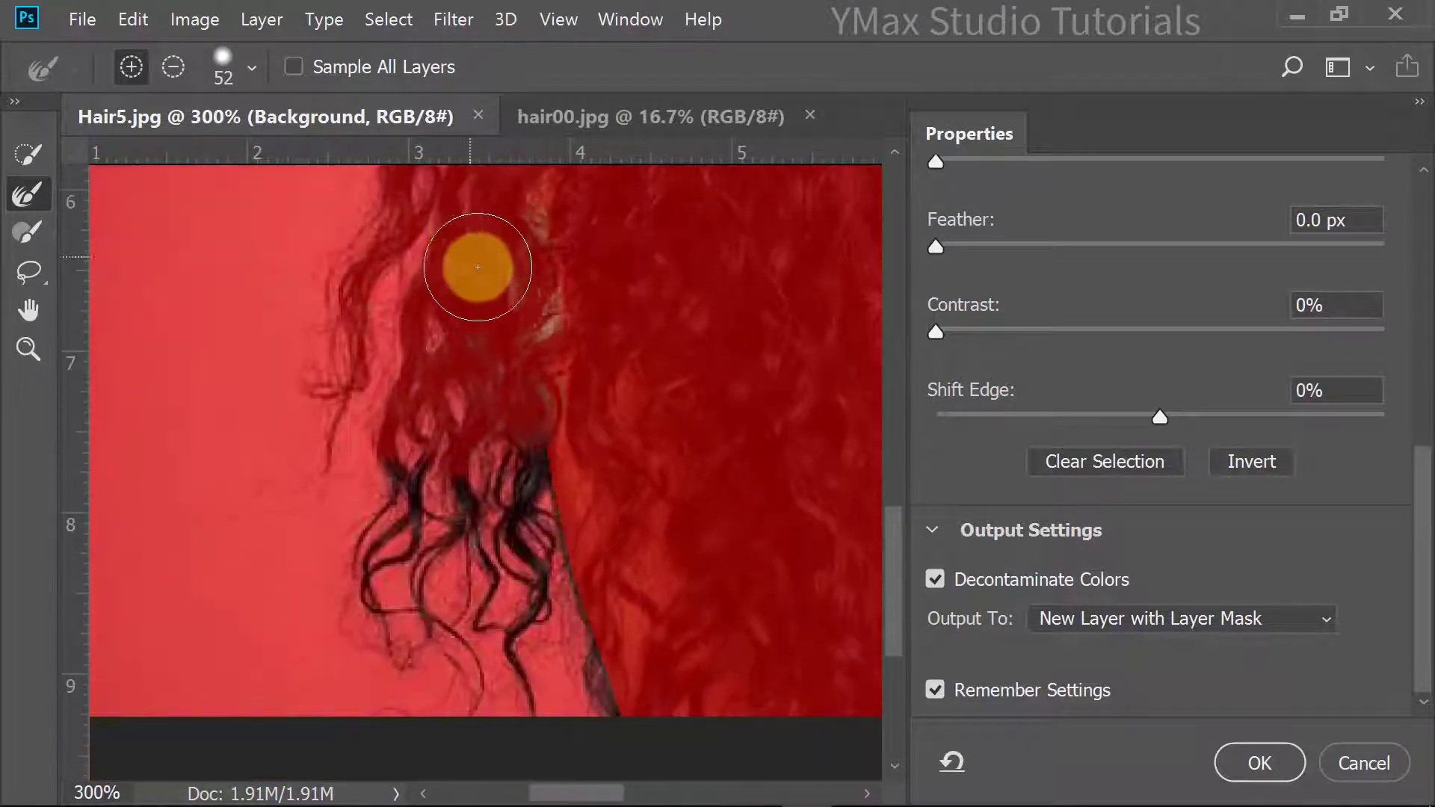
mouse_move(533, 459)
left_mouse_down()
mouse_move(543, 577)
mouse_move(513, 664)
mouse_move(492, 457)
mouse_move(445, 630)
mouse_move(400, 403)
mouse_move(367, 512)
mouse_move(386, 612)
mouse_move(361, 356)
mouse_move(374, 517)
mouse_move(472, 421)
mouse_move(583, 733)
mouse_move(506, 494)
left_mouse_up()
Step: Refine the upper curls on the photo's left side and the crown, reducing the brush to 40 px for the crown
key("space")
left_click_drag(489, 226, 423, 702)
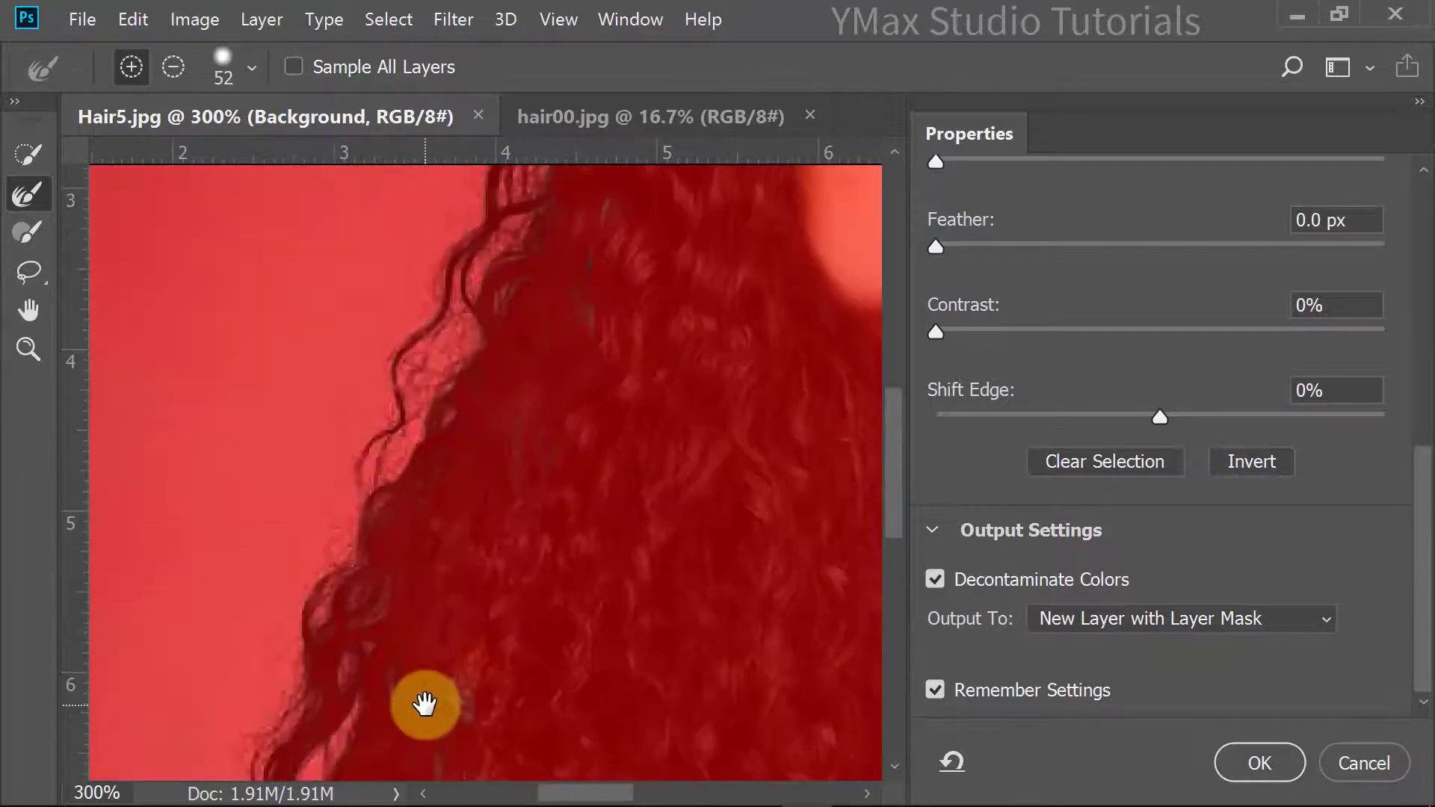
left_click_drag(564, 280, 439, 688)
mouse_move(470, 472)
left_mouse_down()
mouse_move(441, 564)
mouse_move(485, 464)
mouse_move(402, 658)
mouse_move(414, 568)
mouse_move(509, 403)
mouse_move(609, 305)
mouse_move(526, 385)
mouse_move(773, 274)
mouse_move(741, 285)
mouse_move(758, 271)
mouse_move(667, 273)
mouse_move(687, 329)
mouse_move(659, 335)
mouse_move(784, 329)
mouse_move(871, 366)
left_mouse_up()
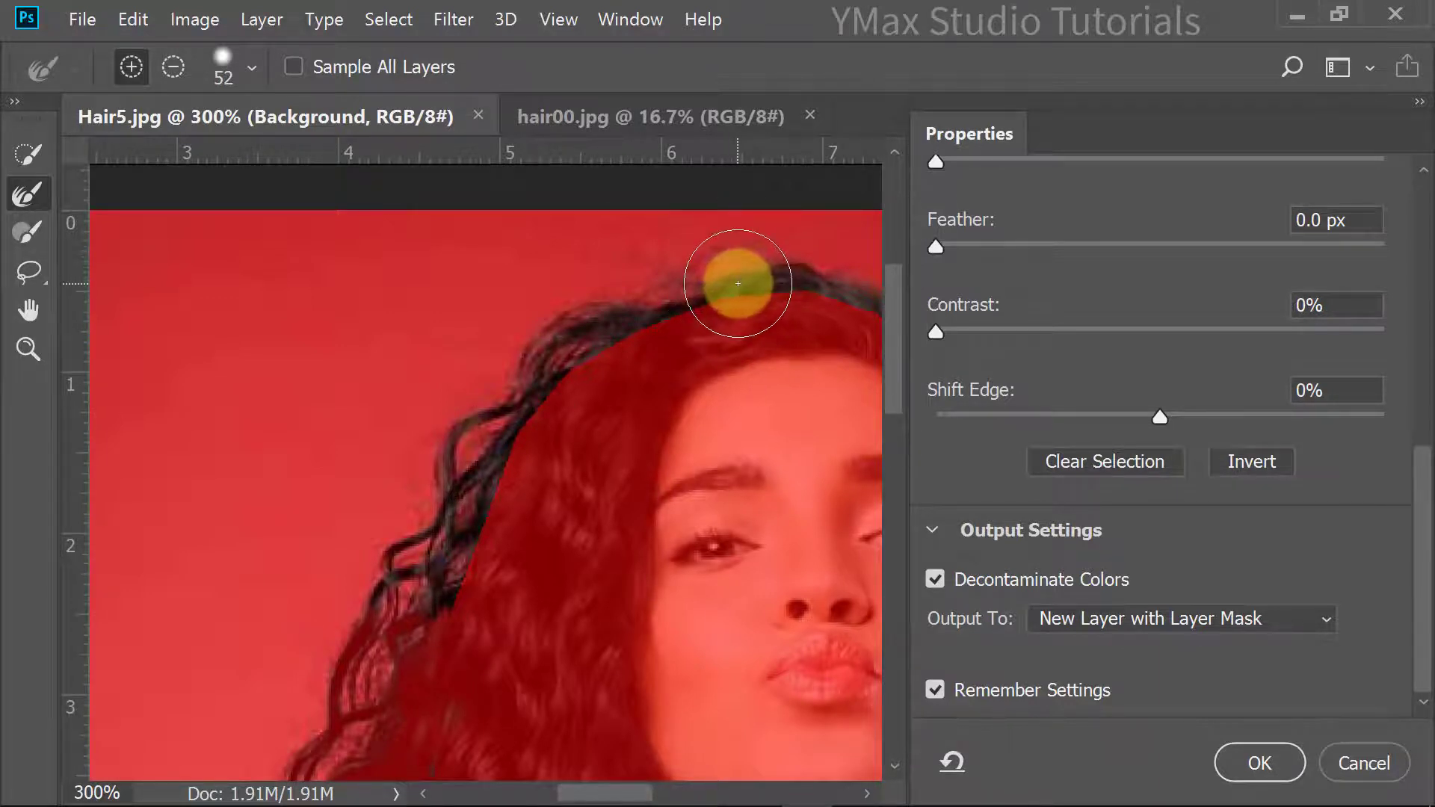
key("bracketleft")
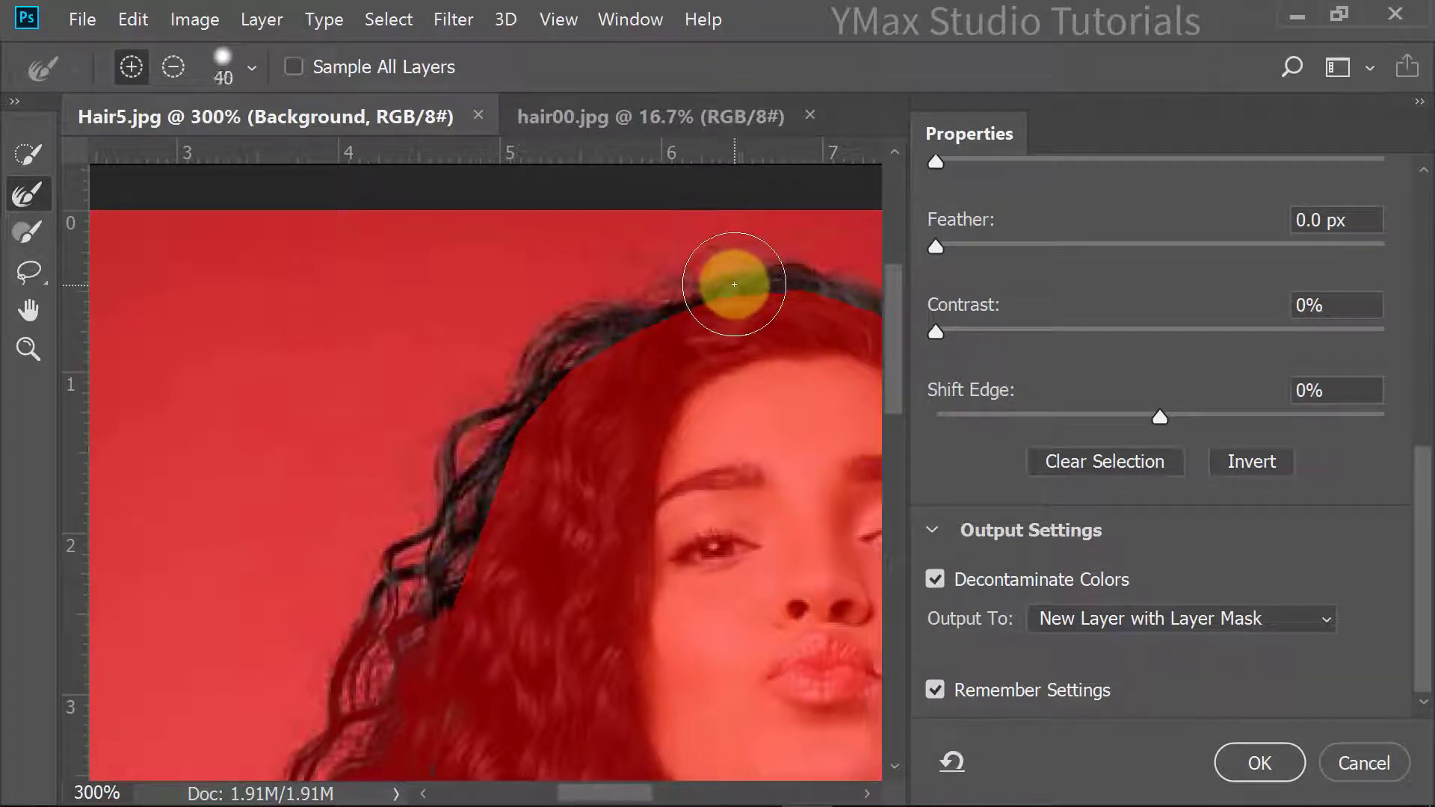
mouse_move(728, 287)
left_mouse_down()
mouse_move(638, 308)
mouse_move(548, 374)
mouse_move(598, 315)
mouse_move(549, 353)
mouse_move(421, 620)
mouse_move(423, 510)
mouse_move(463, 408)
mouse_move(682, 273)
mouse_move(843, 260)
mouse_move(441, 257)
left_mouse_up()
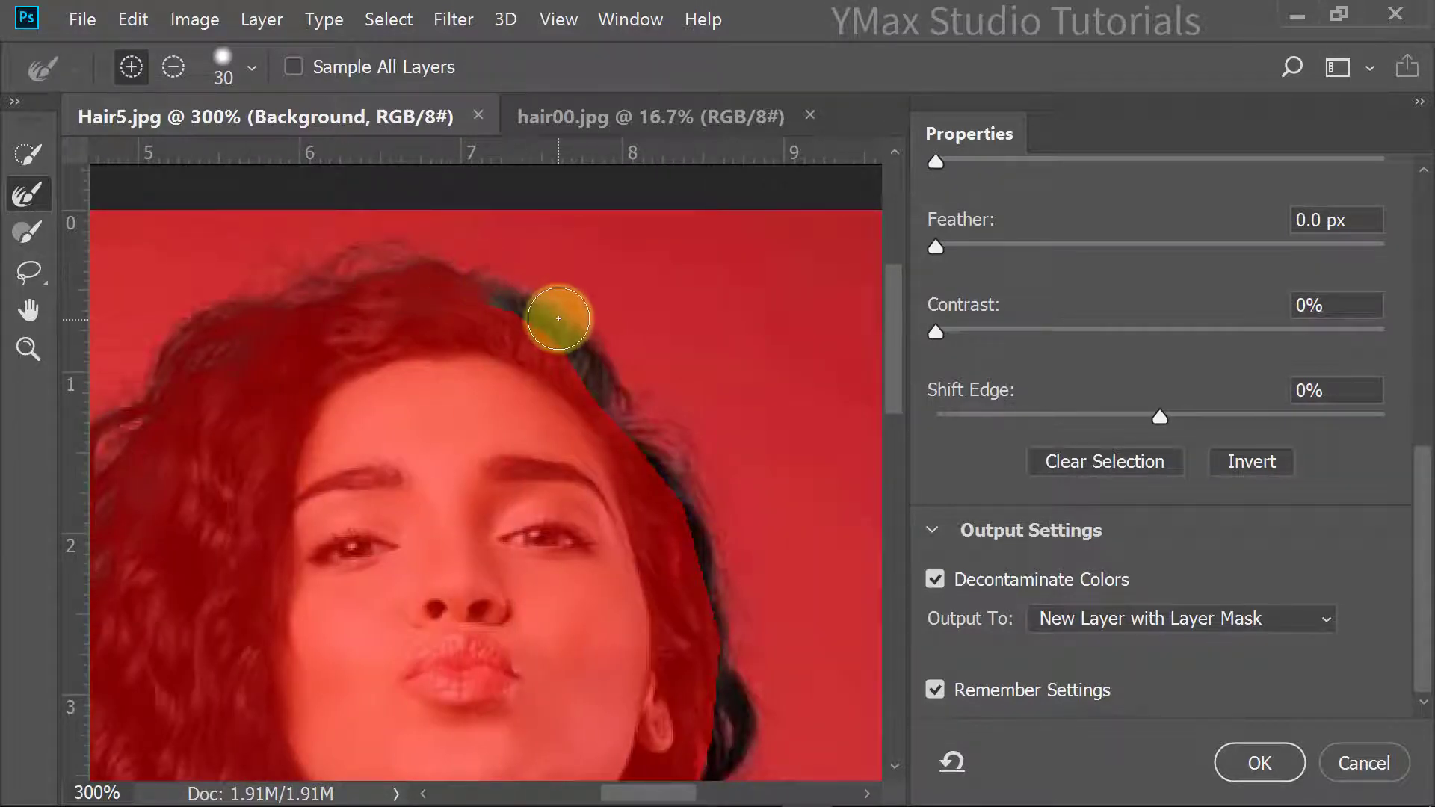
Step: Reduce the brush to 25 px and refine the hair edge on the photo's right side down to the shoulder strap
key("bracketleft")
mouse_move(548, 321)
left_mouse_down()
mouse_move(485, 288)
mouse_move(640, 397)
mouse_move(632, 388)
mouse_move(690, 461)
mouse_move(737, 641)
left_mouse_up()
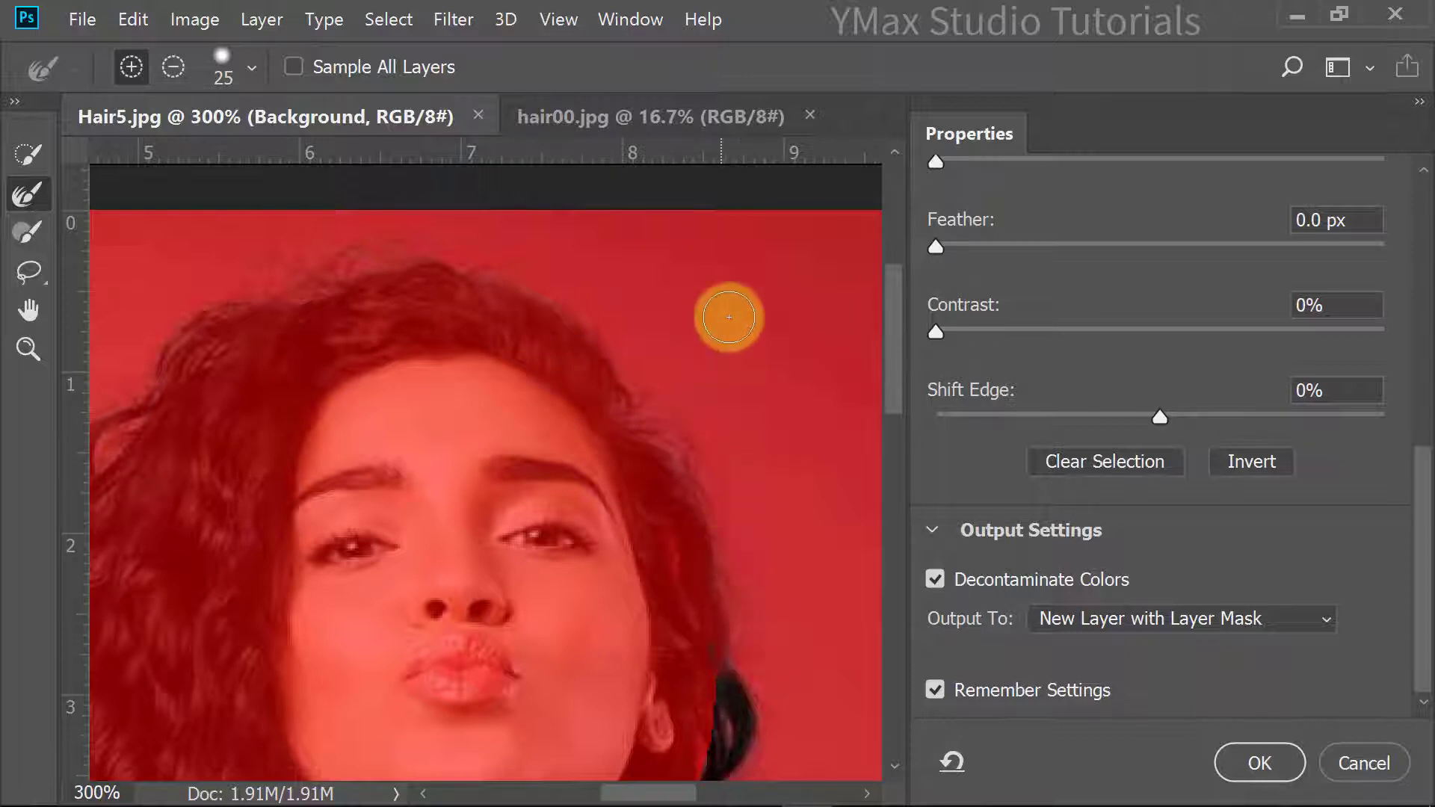
scroll(727, 314, "down", 3)
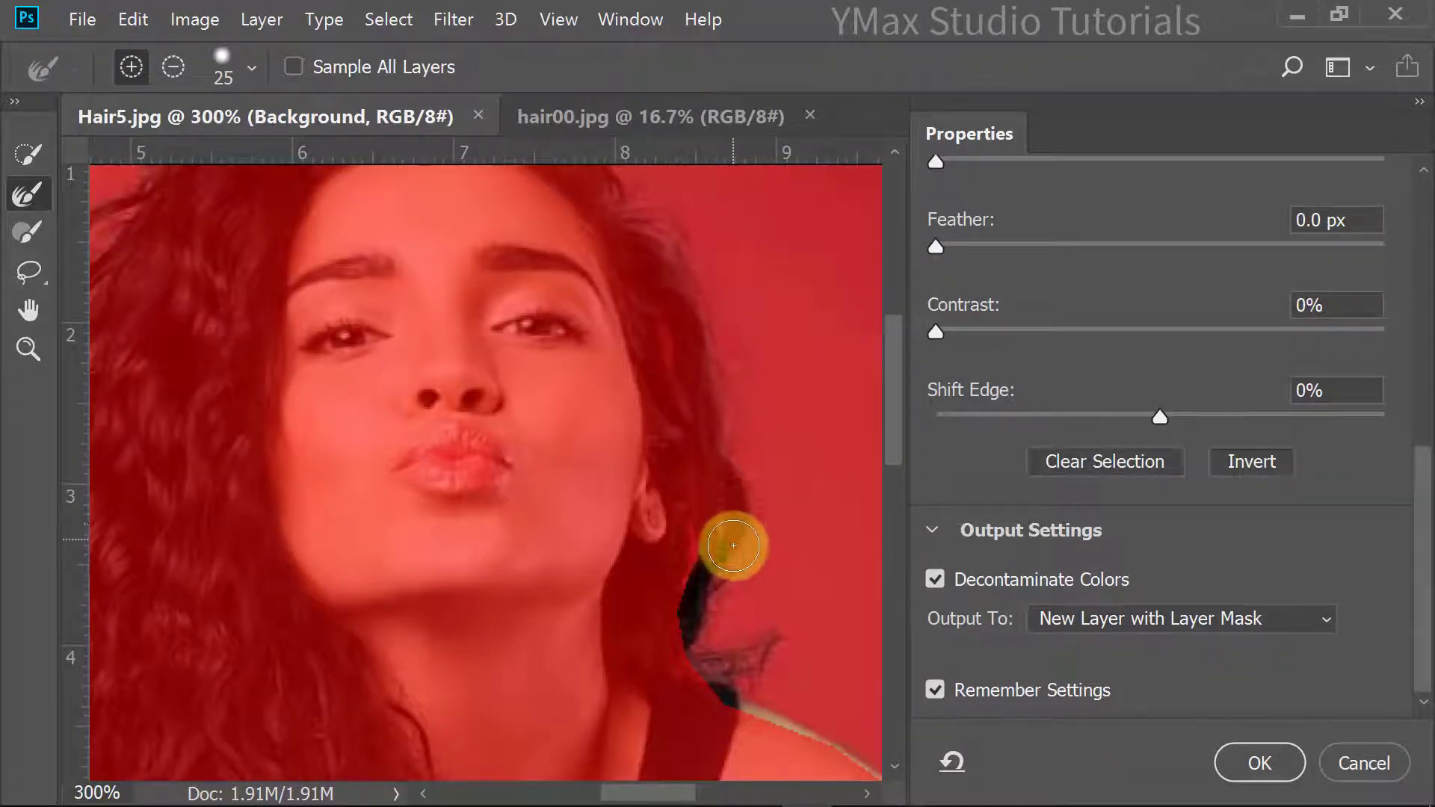
mouse_move(724, 506)
left_mouse_down()
mouse_move(704, 604)
mouse_move(710, 562)
mouse_move(699, 656)
mouse_move(741, 683)
mouse_move(769, 618)
left_mouse_up()
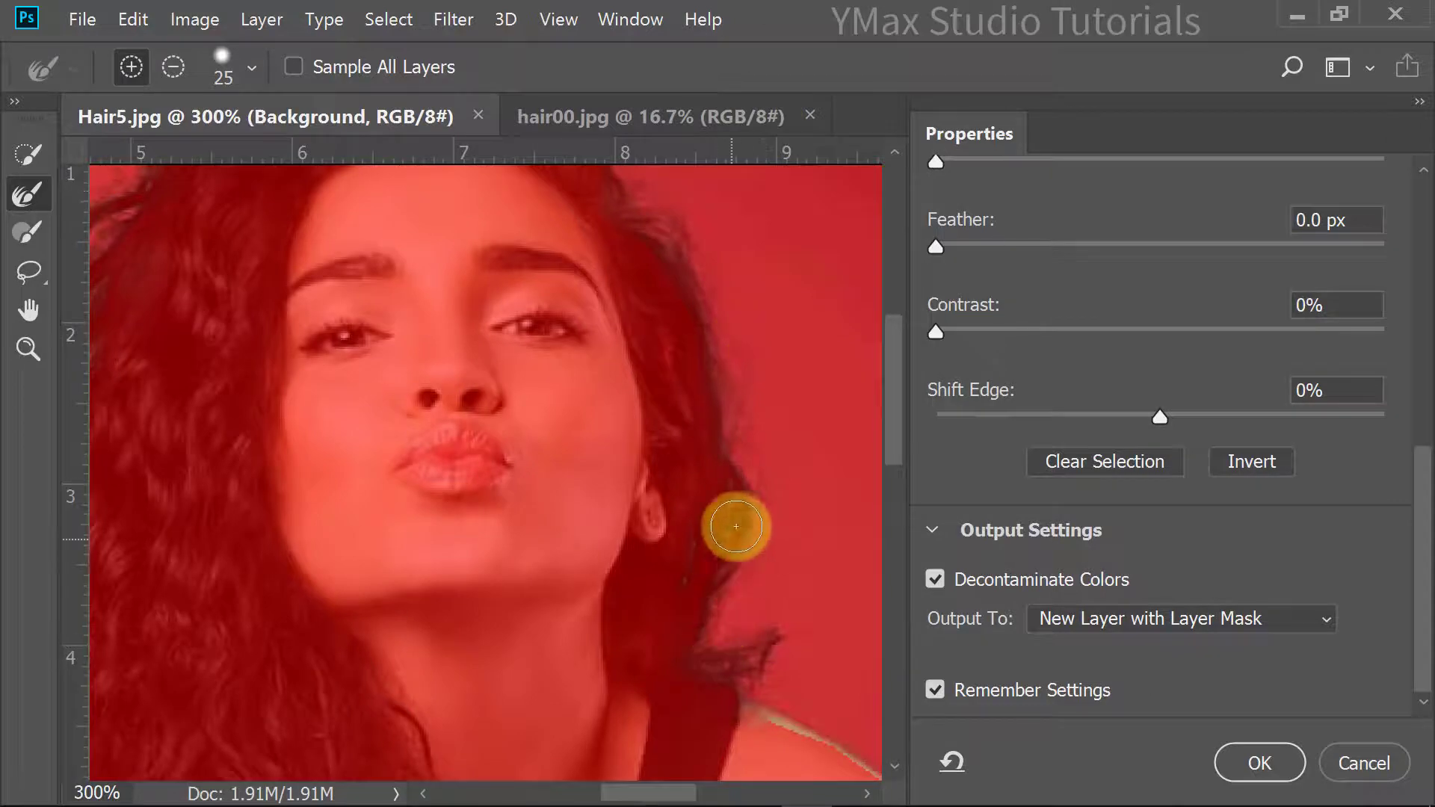
Step: Apply the refinement to output the woman on a masked layer, and inspect the hair edges against transparency
left_click(1259, 763)
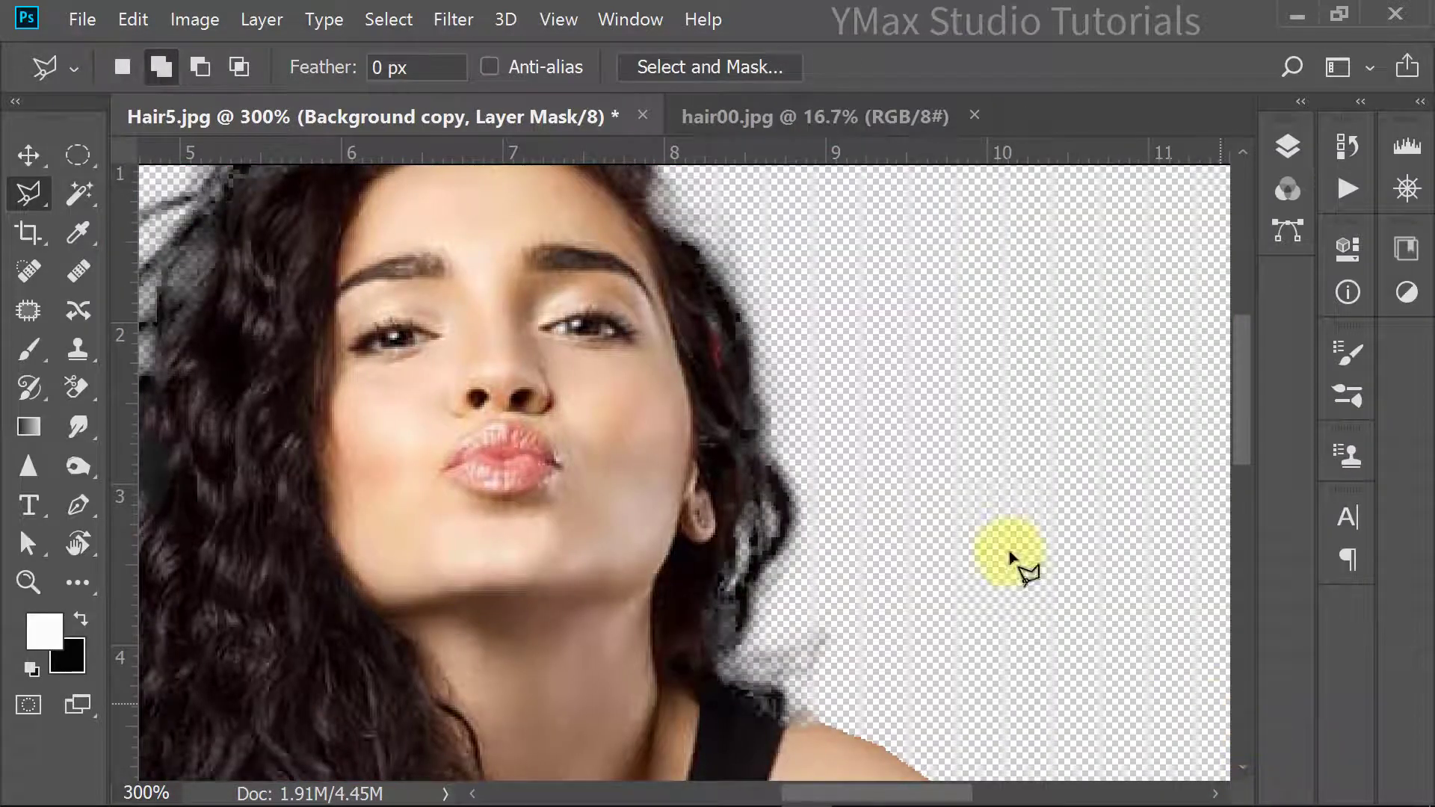
mouse_move(615, 344)
left_mouse_down()
mouse_move(763, 675)
mouse_move(829, 521)
left_mouse_up()
left_click_drag(985, 308, 1013, 292)
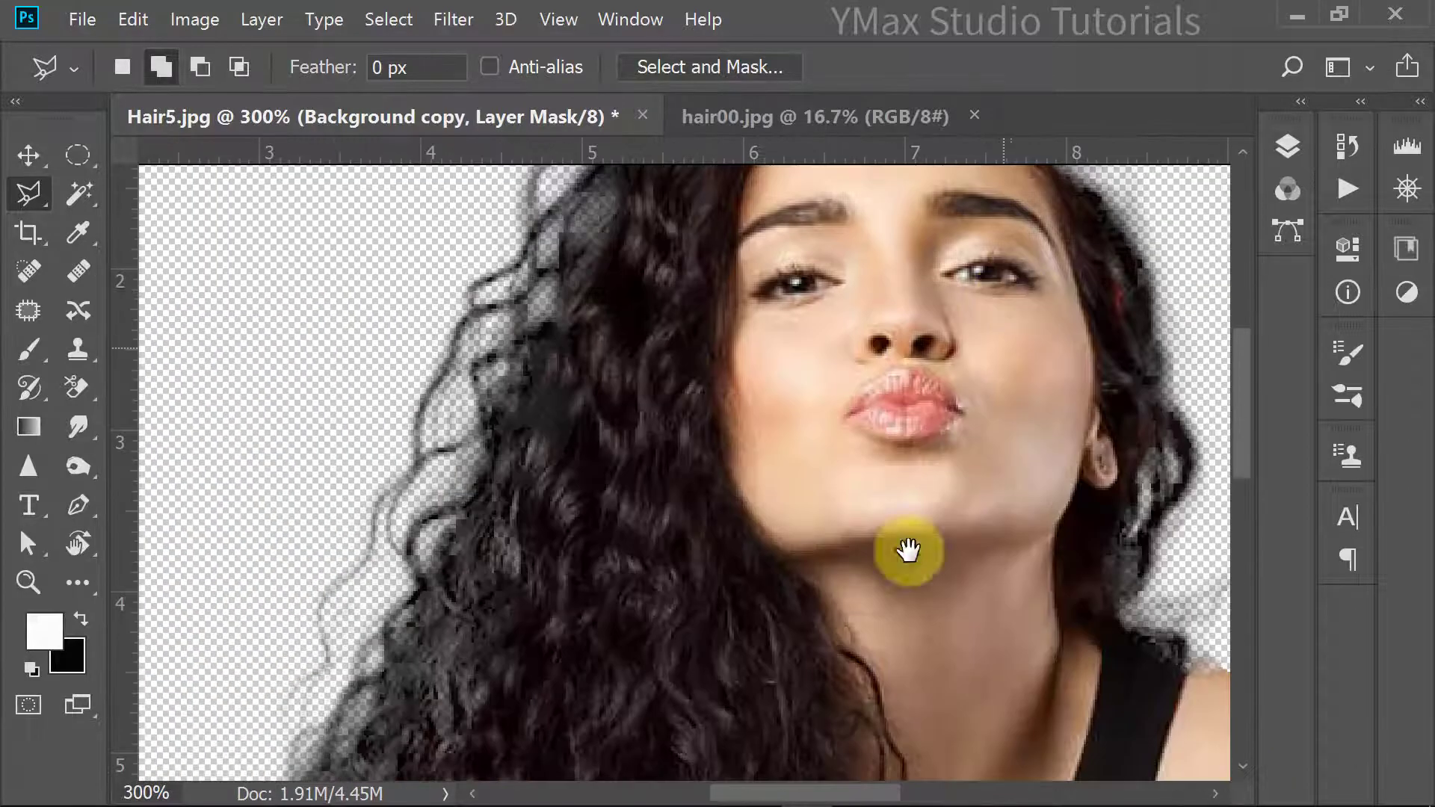
left_click_drag(834, 621, 820, 199)
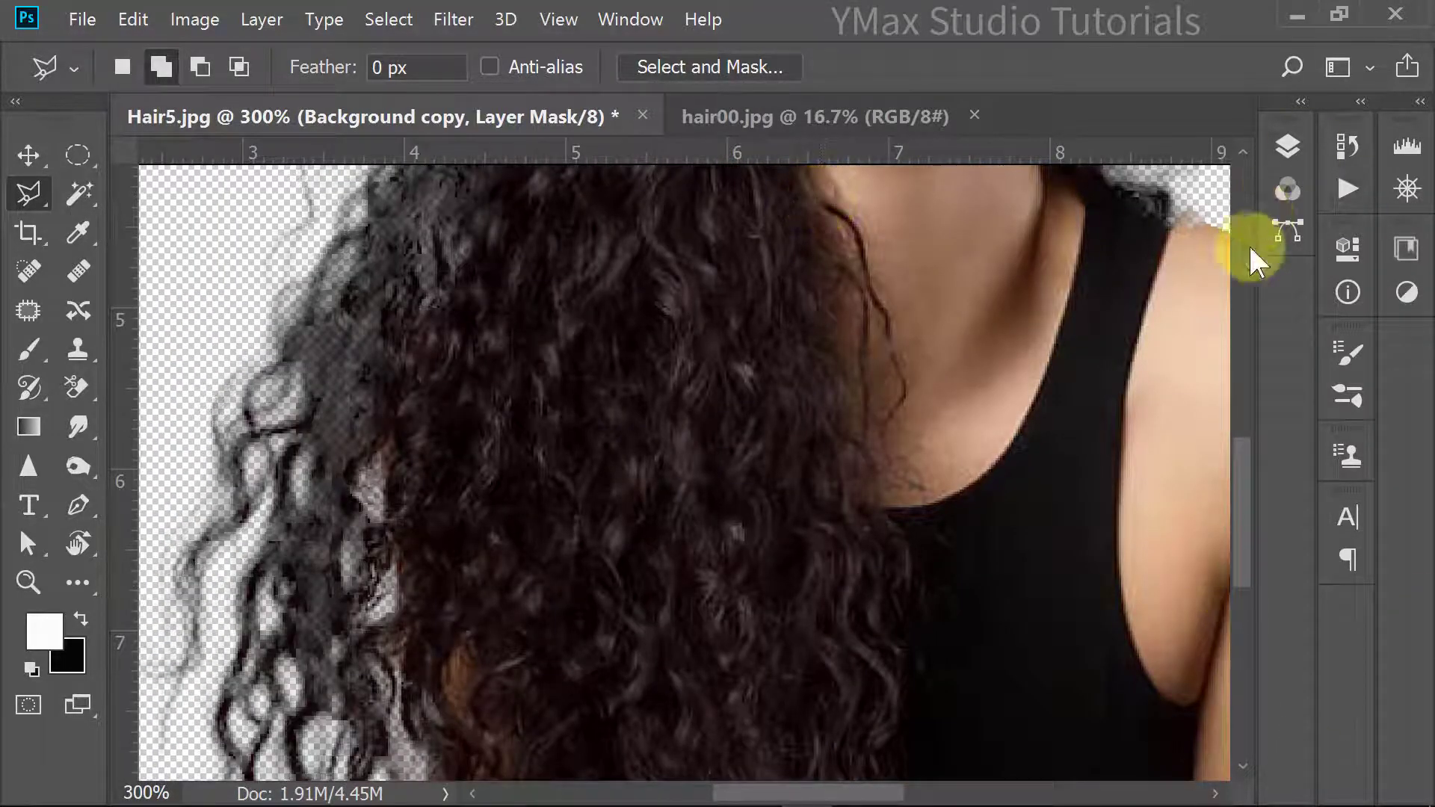
Step: Add a blue Solid Color fill layer and place it directly beneath the masked layer of the woman
left_click(1287, 147)
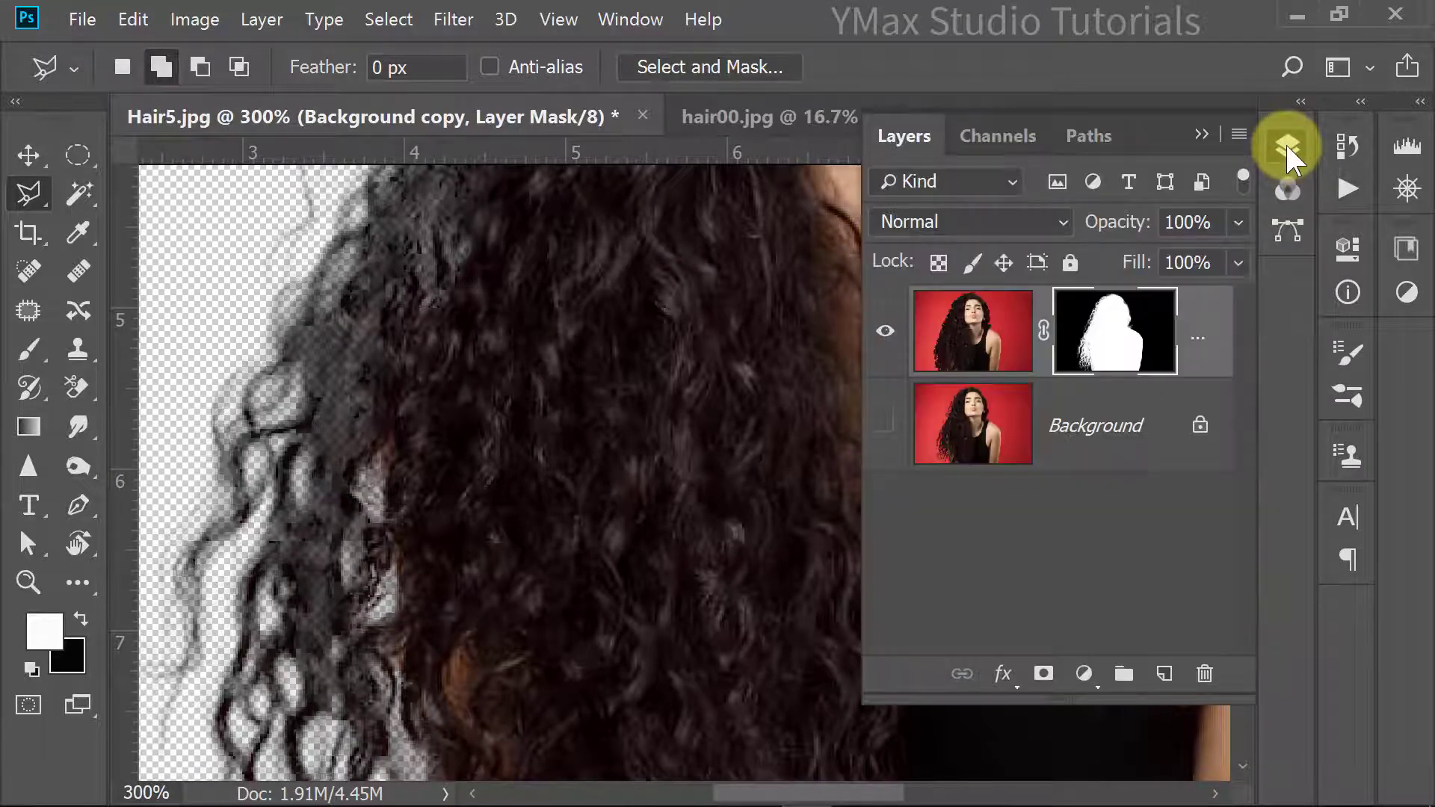
left_click(1093, 679)
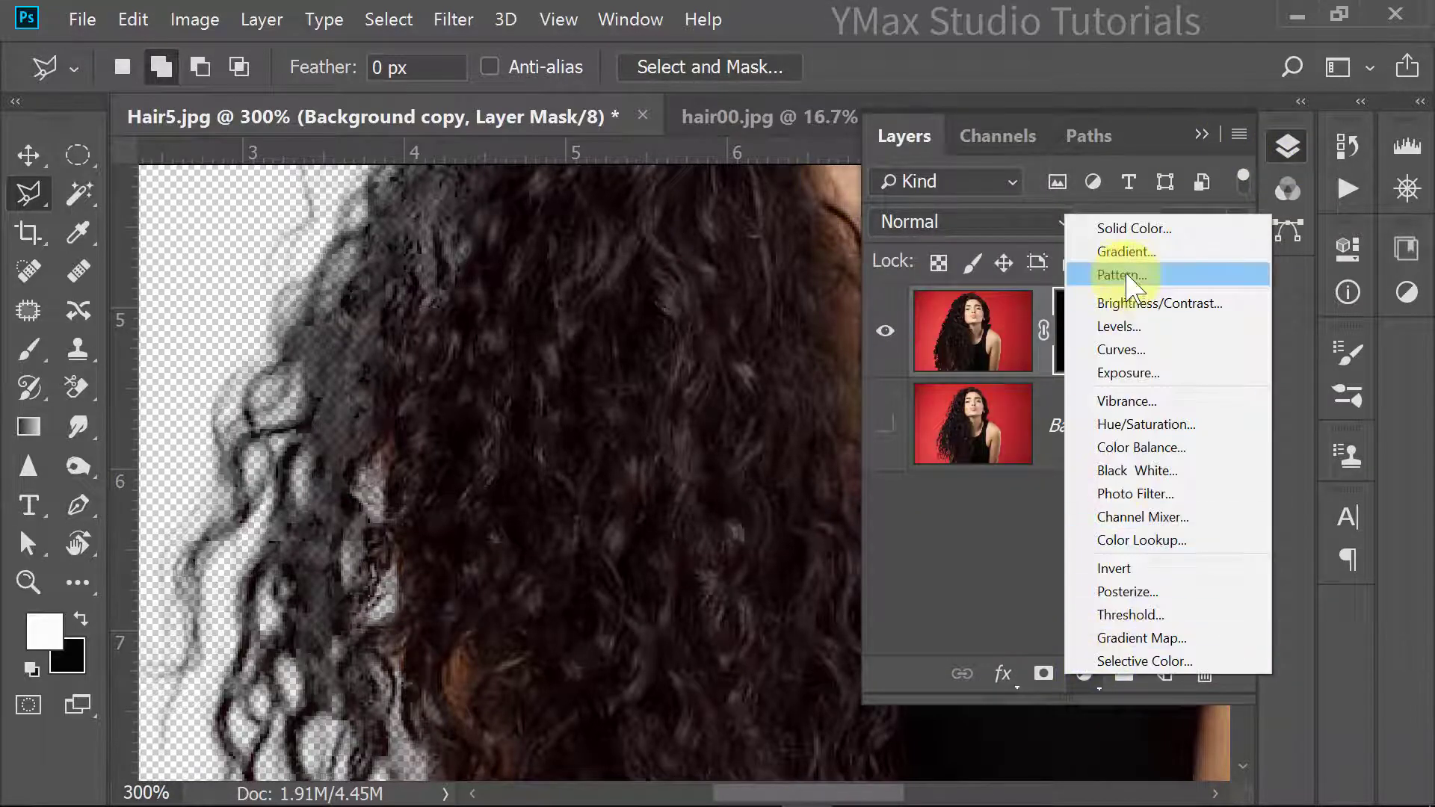
left_click(1214, 222)
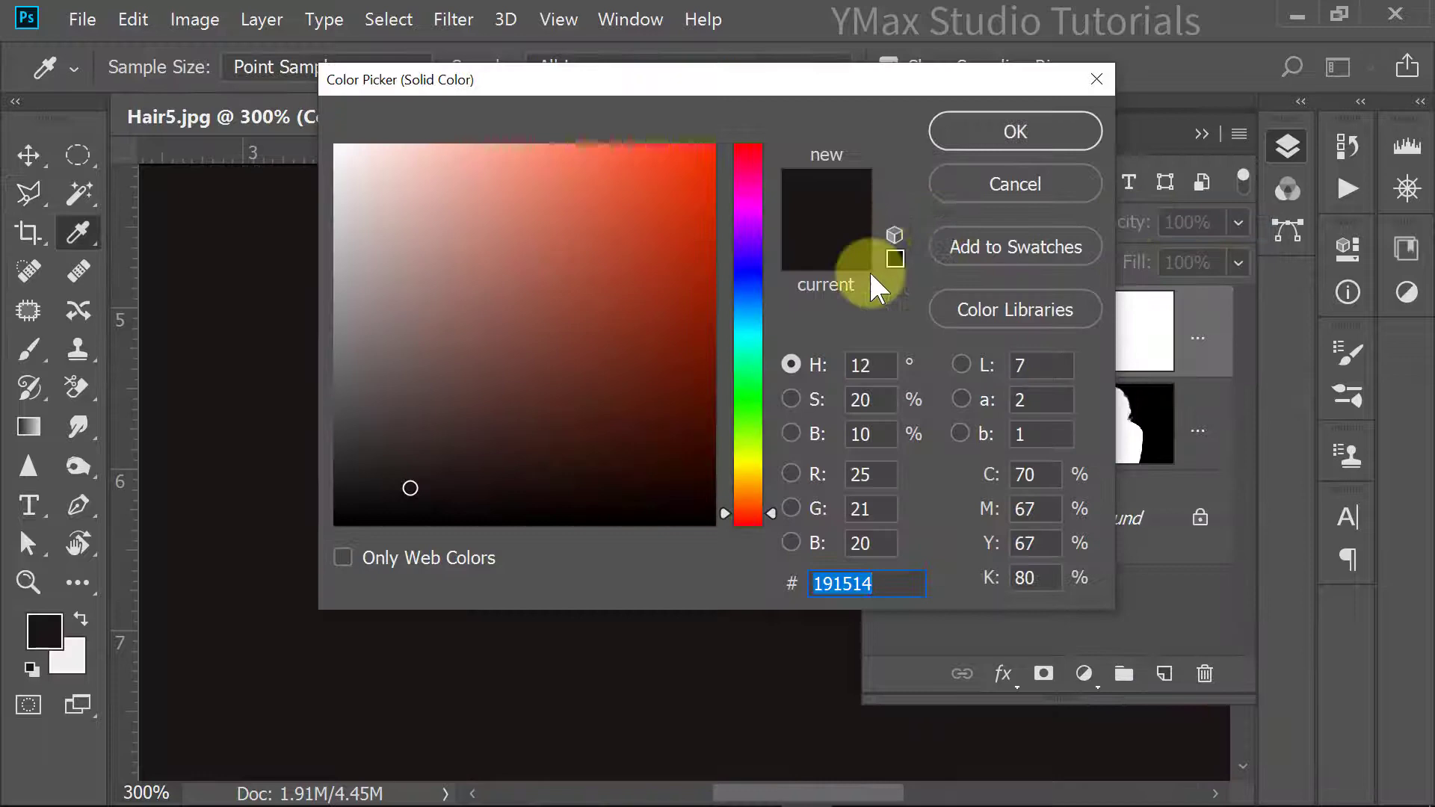
left_click(746, 296)
left_click(688, 205)
left_click(1005, 133)
left_click_drag(972, 328, 979, 471)
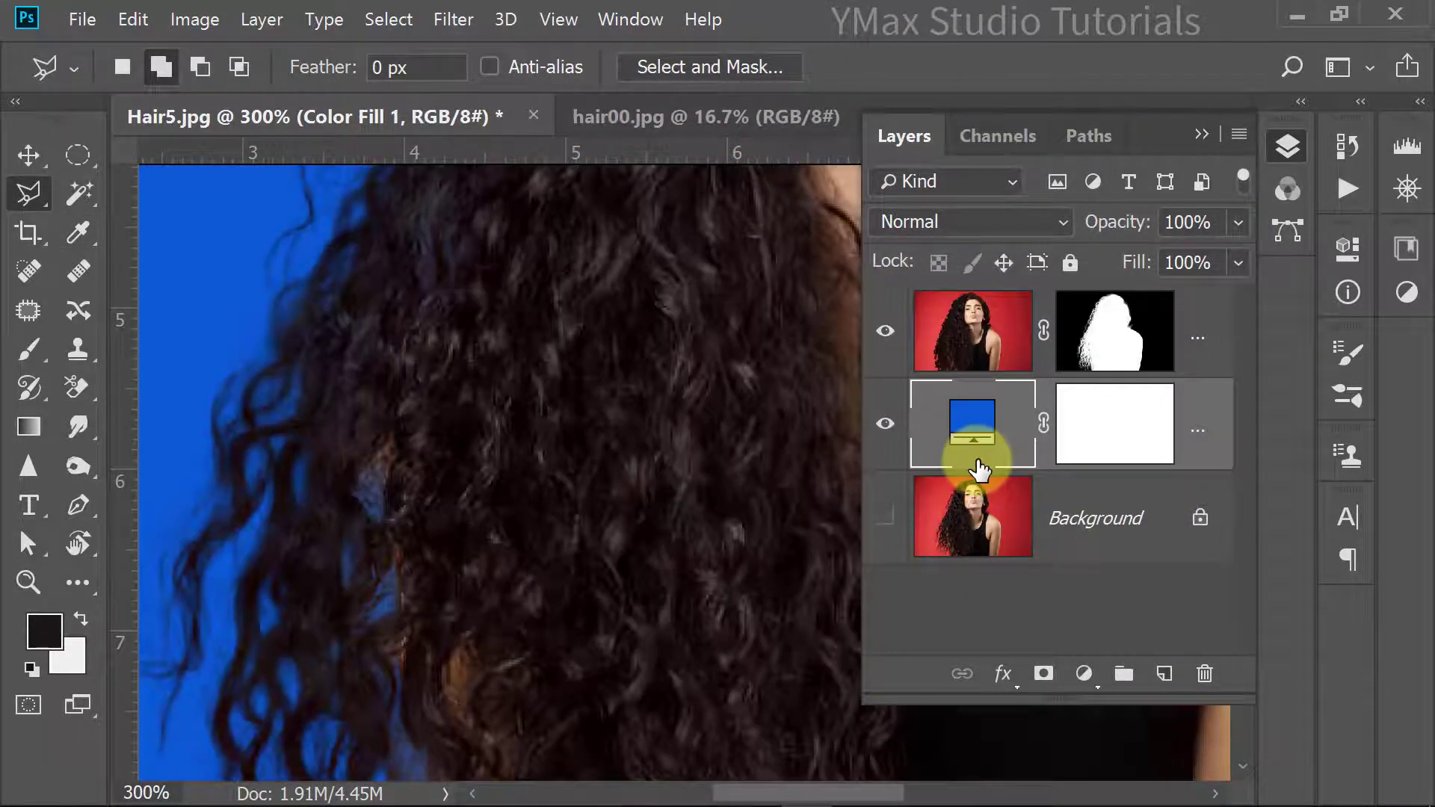
left_click_drag(506, 254, 516, 515)
left_click_drag(608, 343, 253, 548)
left_click_drag(498, 321, 321, 603)
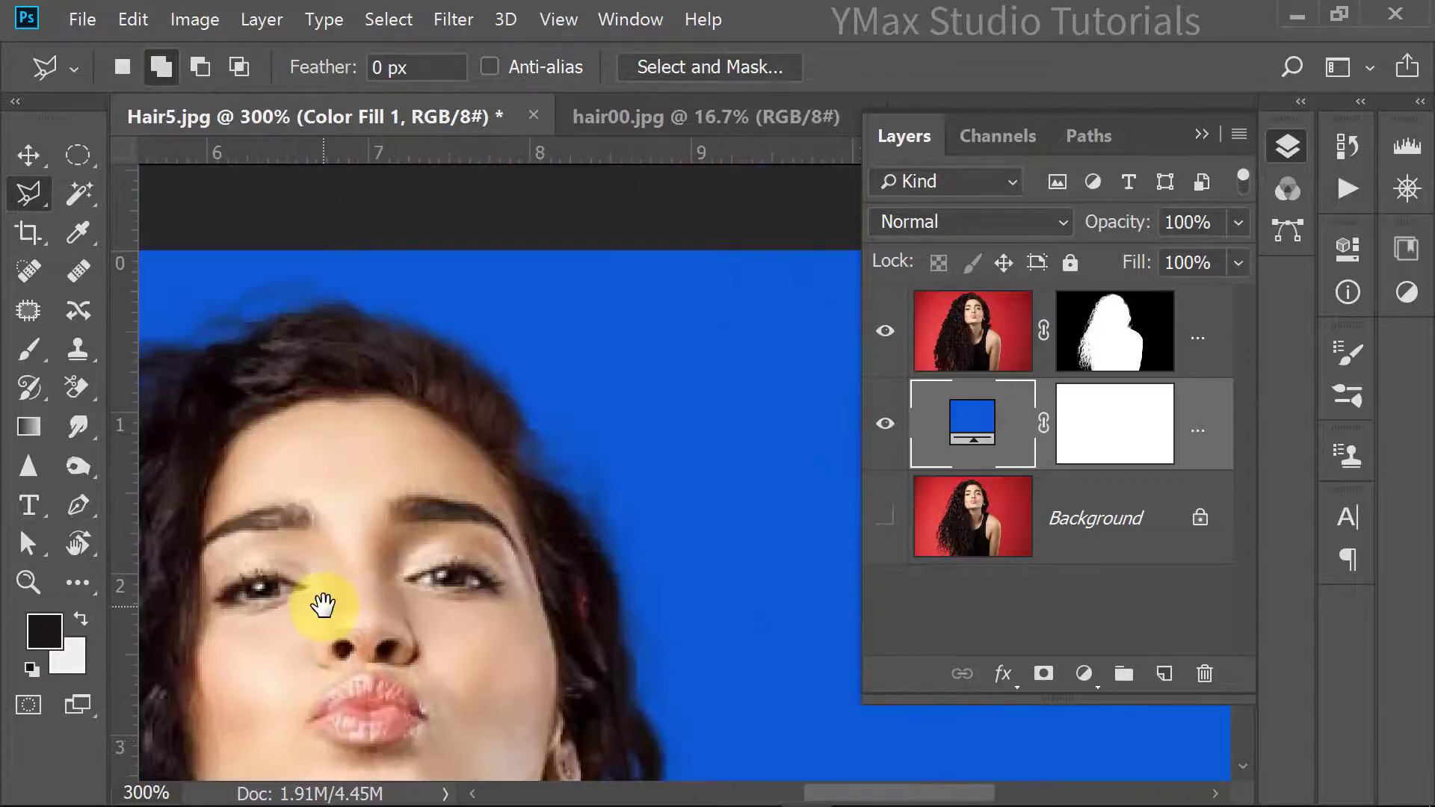
Step: Inspect the woman's cutout over the blue fill, checking the hair edges, face, neck and the overall composition
left_click_drag(515, 532, 769, 384)
left_click_drag(785, 543, 778, 333)
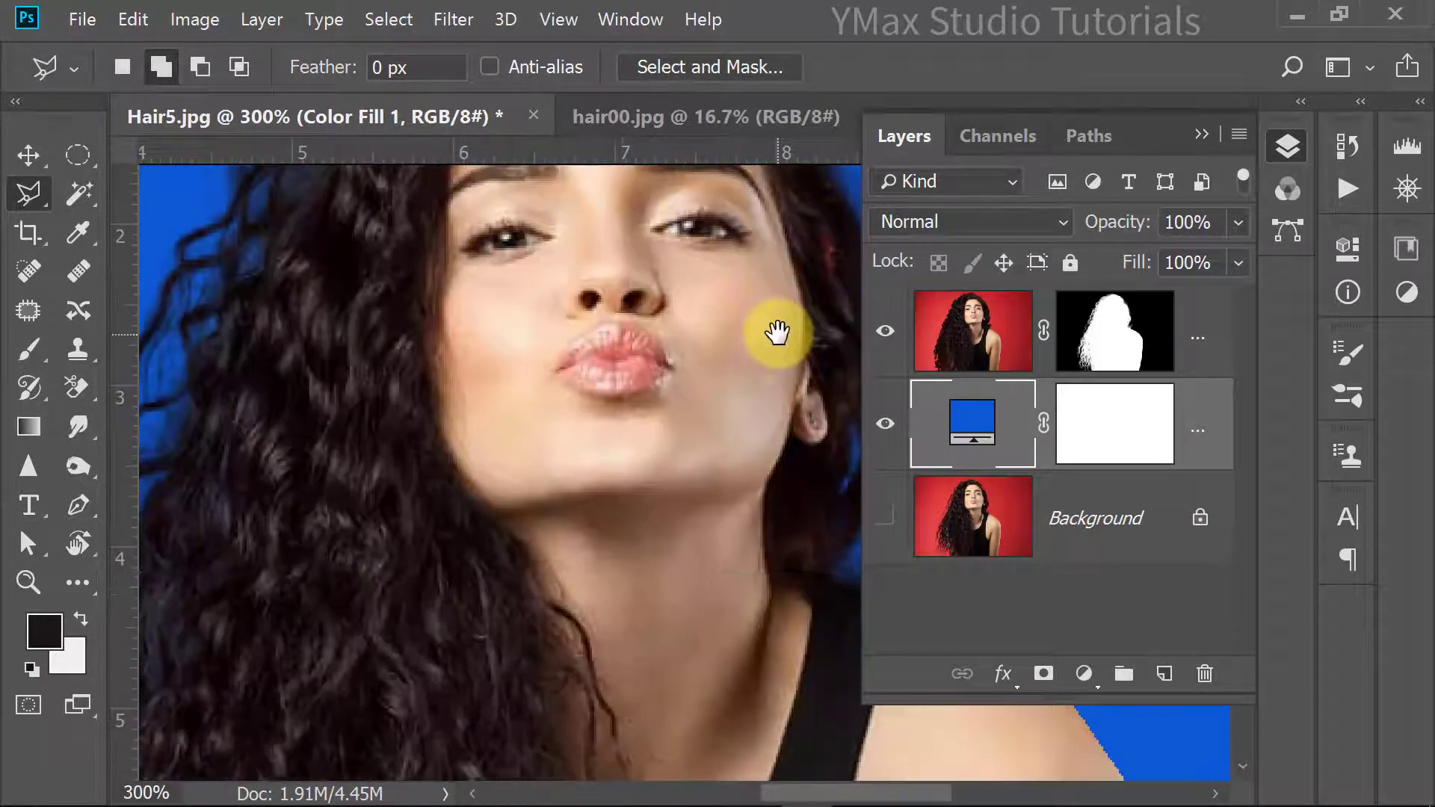
left_click_drag(765, 506, 672, 365)
key("ctrl+0")
key("ctrl+minus")
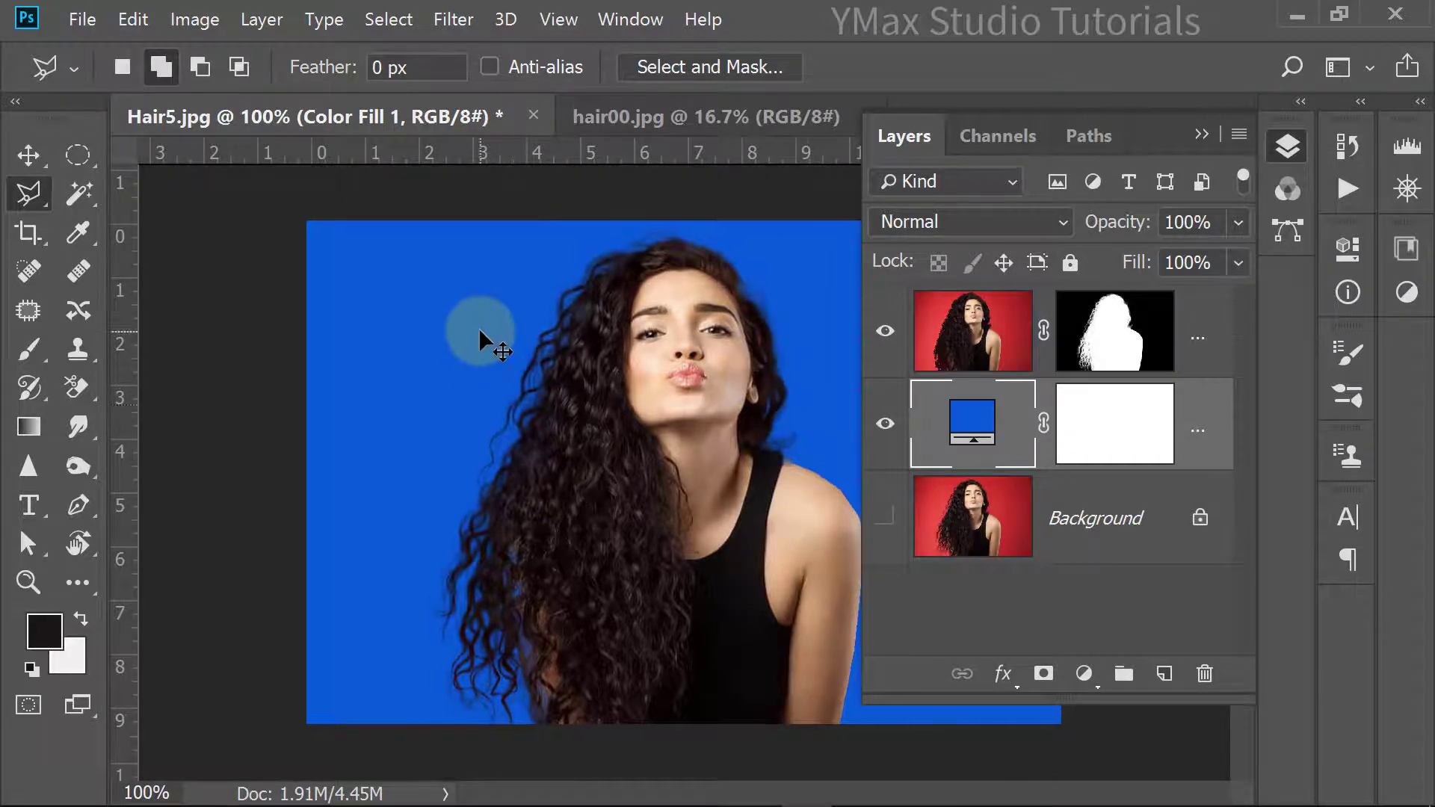
key("ctrl+plus")
key("ctrl+plus")
left_click_drag(369, 340, 612, 352)
Step: Duplicate the masked layer of the woman and toggle the duplicate's visibility to compare the hair density
left_click(970, 332)
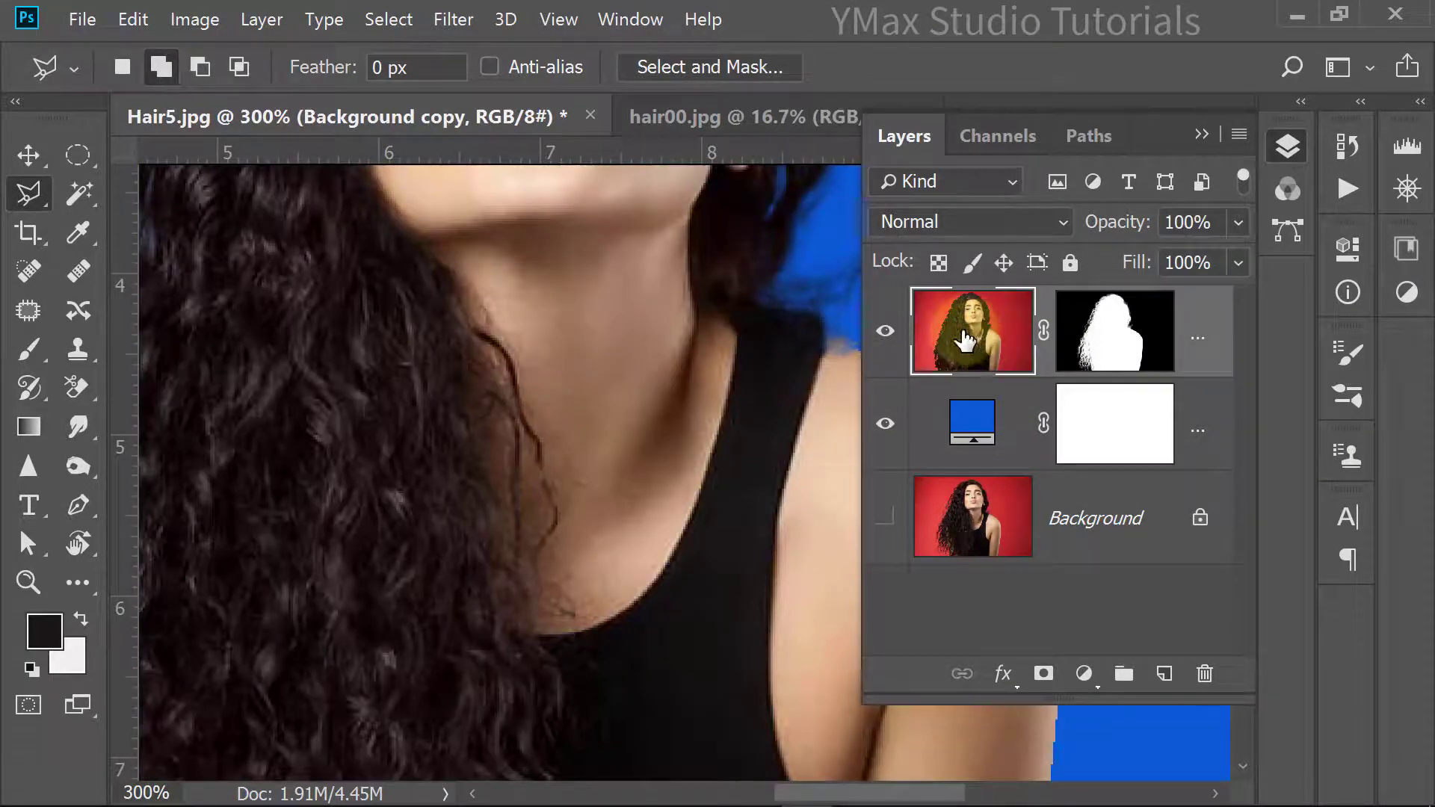
left_click_drag(959, 340, 1171, 682)
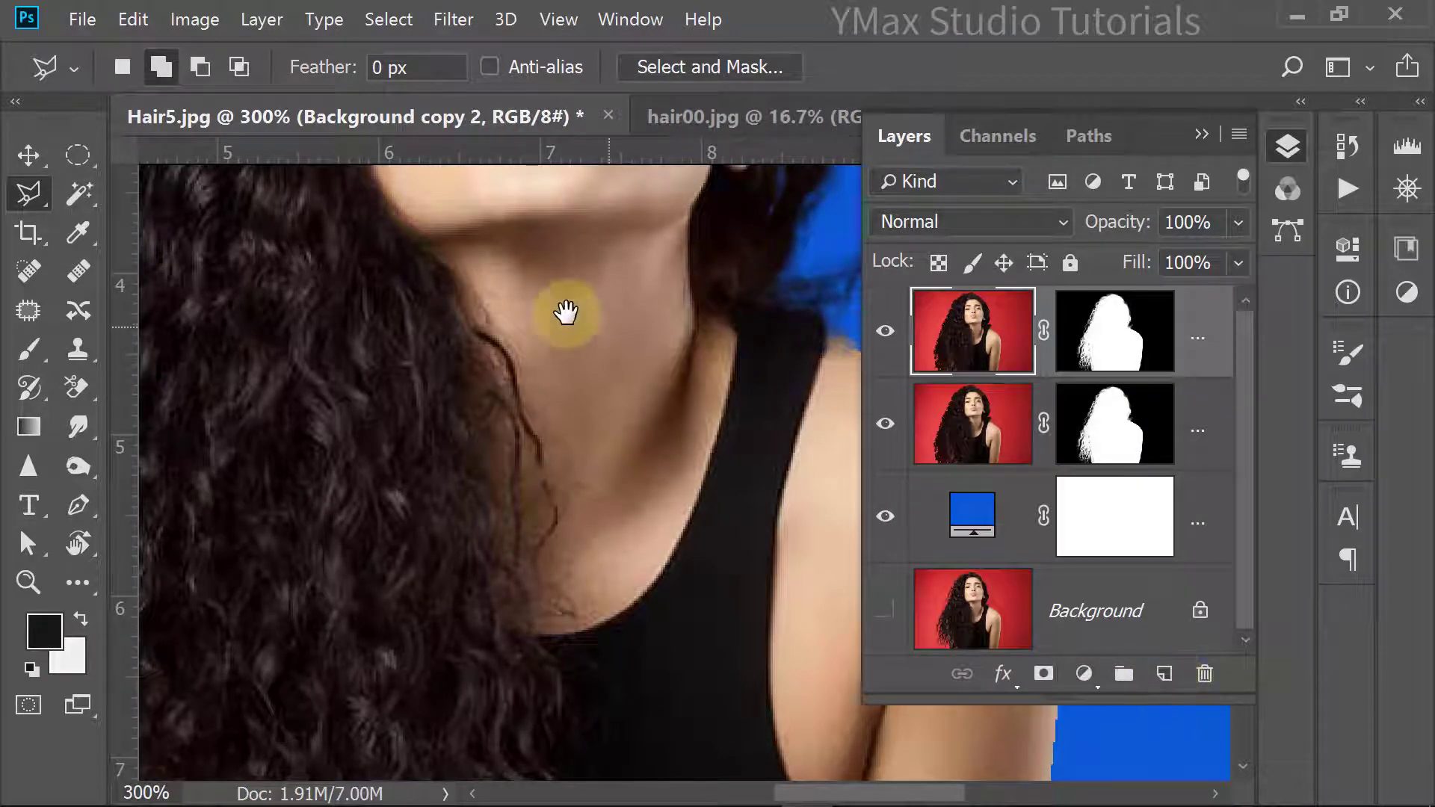
left_click_drag(564, 311, 925, 641)
key("ctrl+minus")
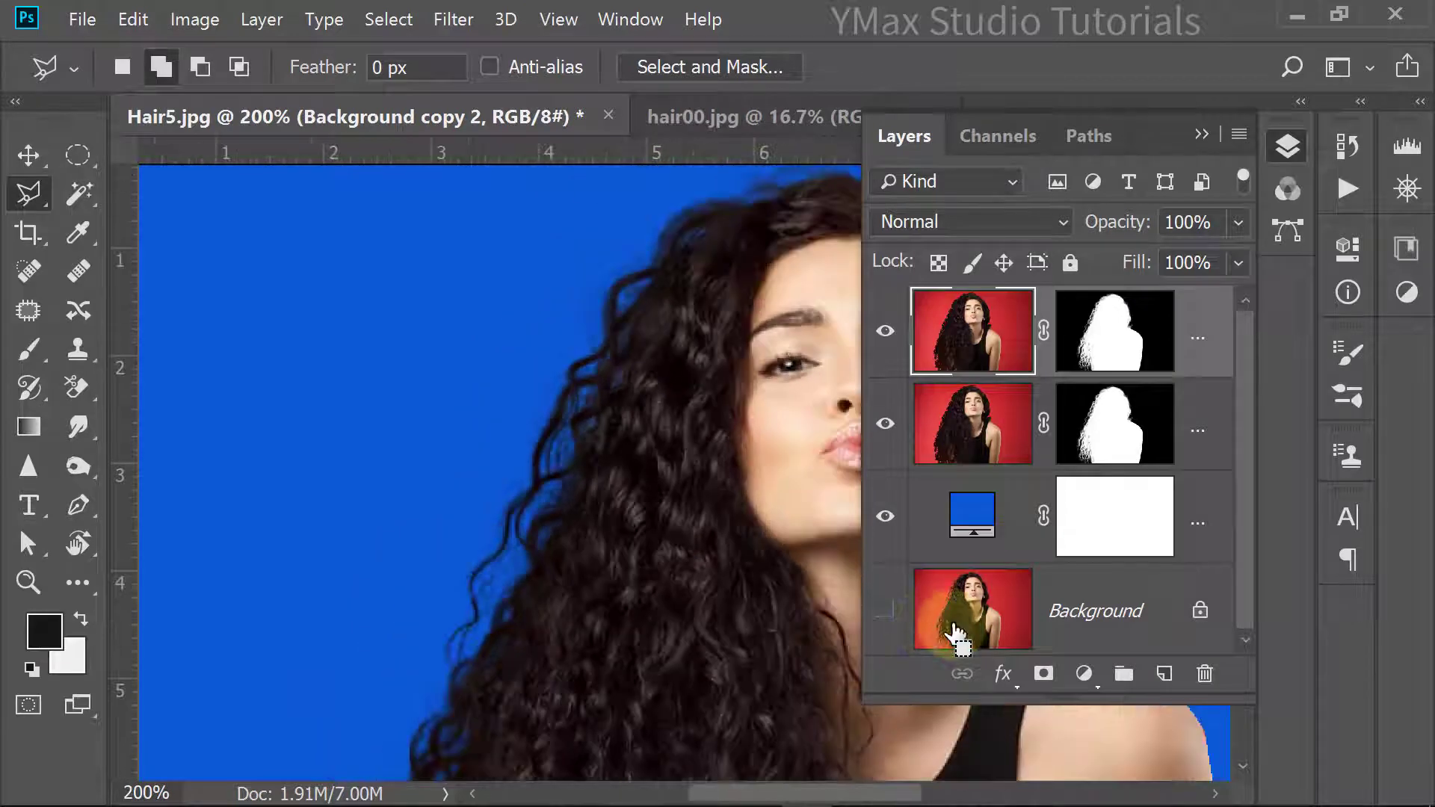
left_click_drag(595, 515, 562, 419)
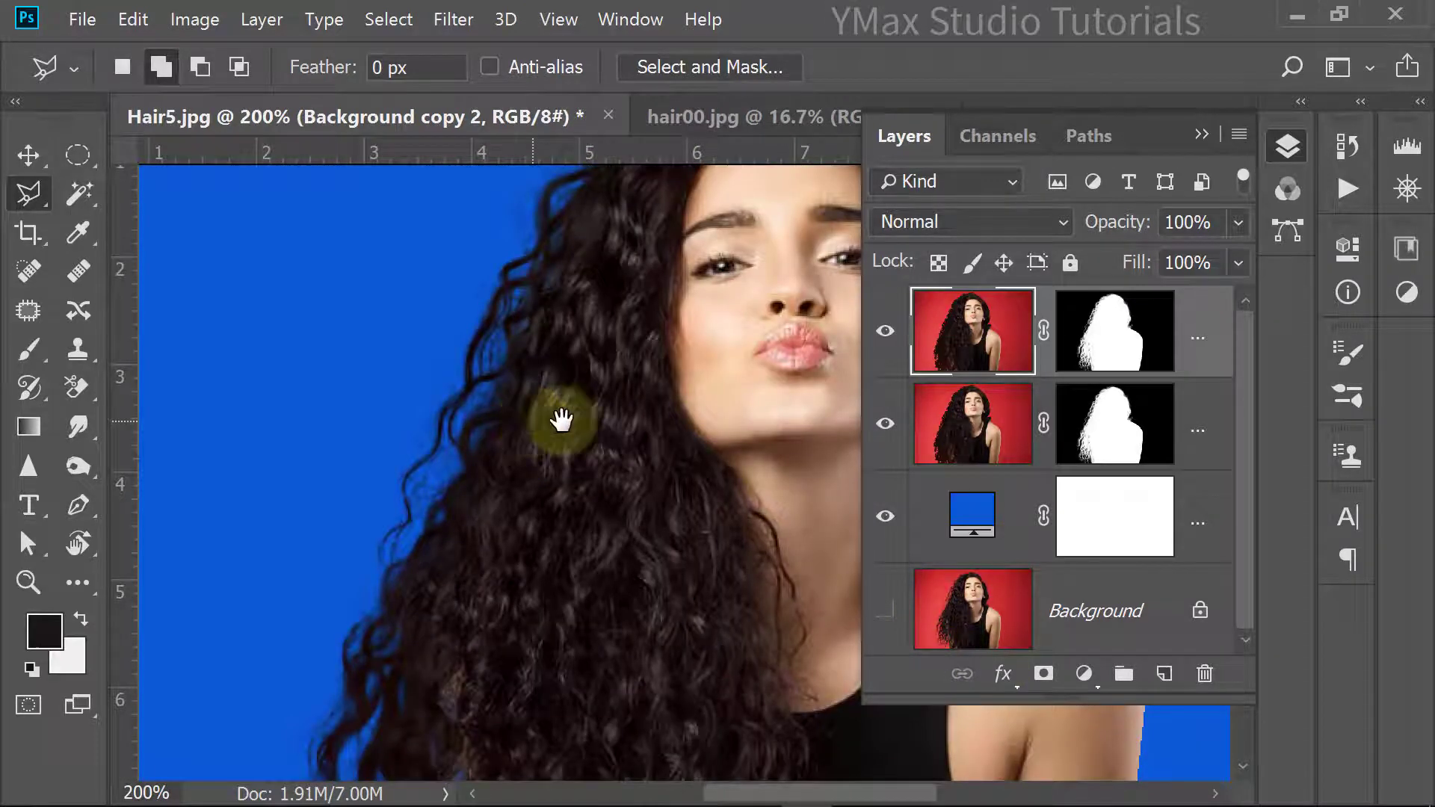
left_click(886, 340)
left_click(886, 340)
left_click(887, 340)
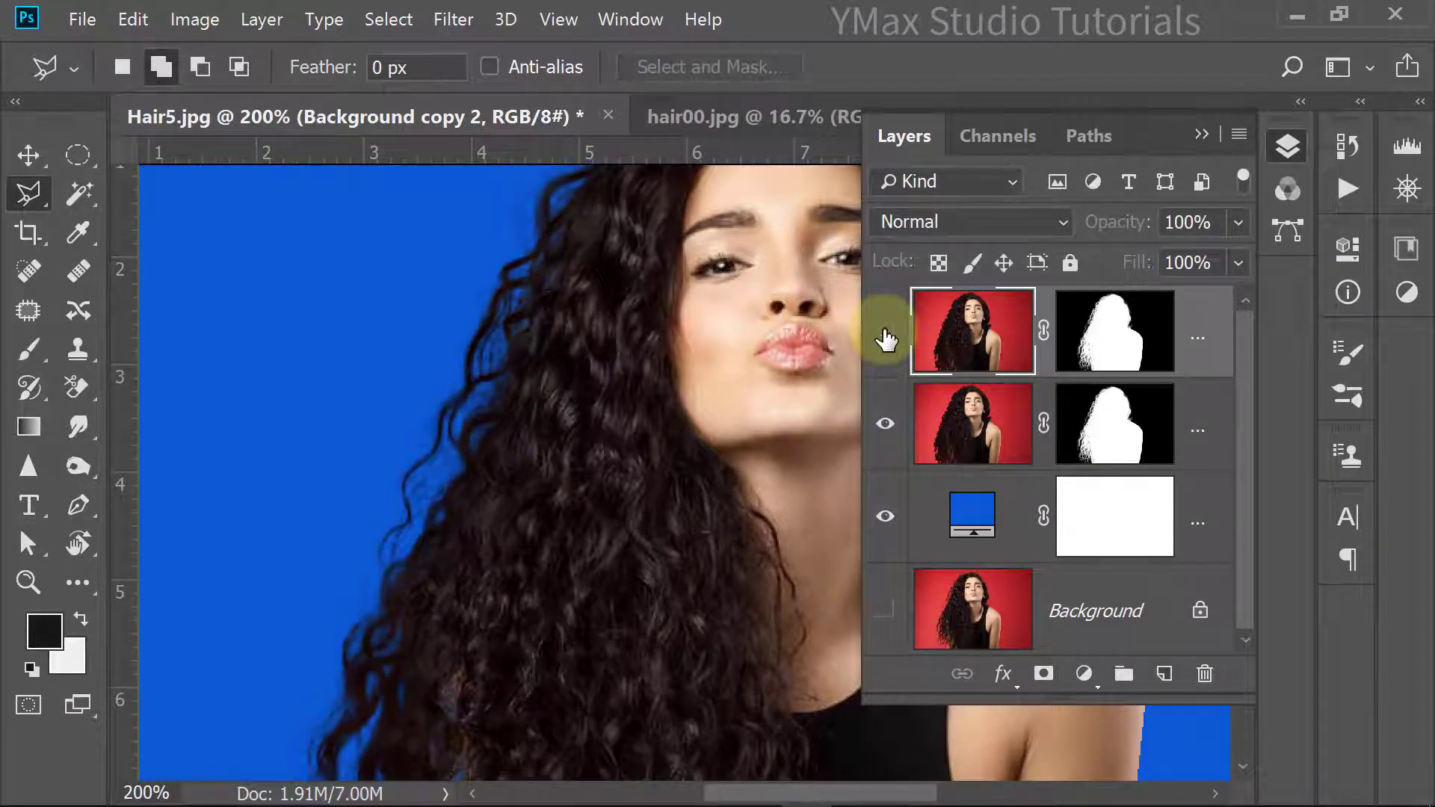
left_click(886, 334)
key("ctrl+minus")
key("ctrl+minus")
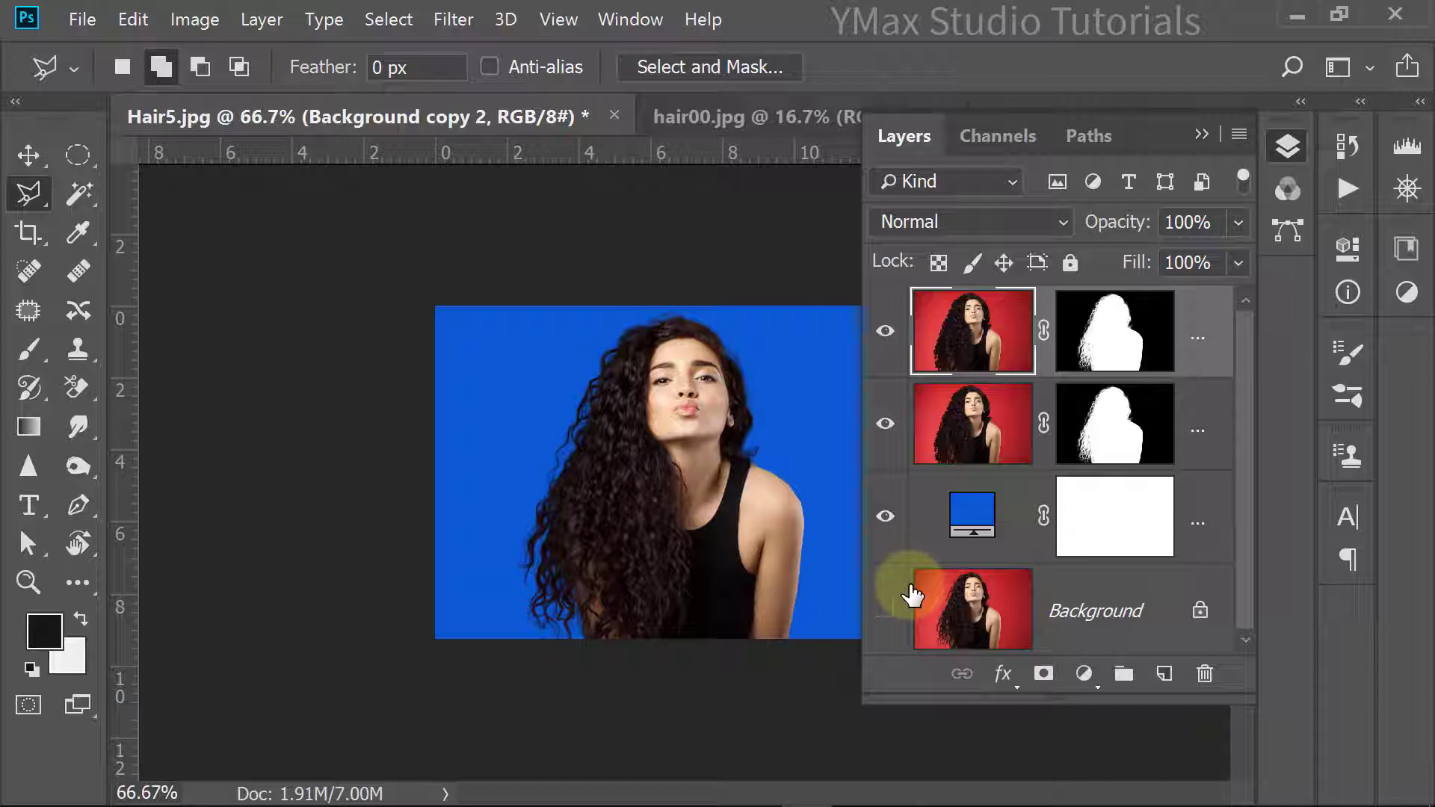
Step: Switch to the hair00.jpg document and duplicate its Background layer
left_click(745, 65)
left_click(736, 118)
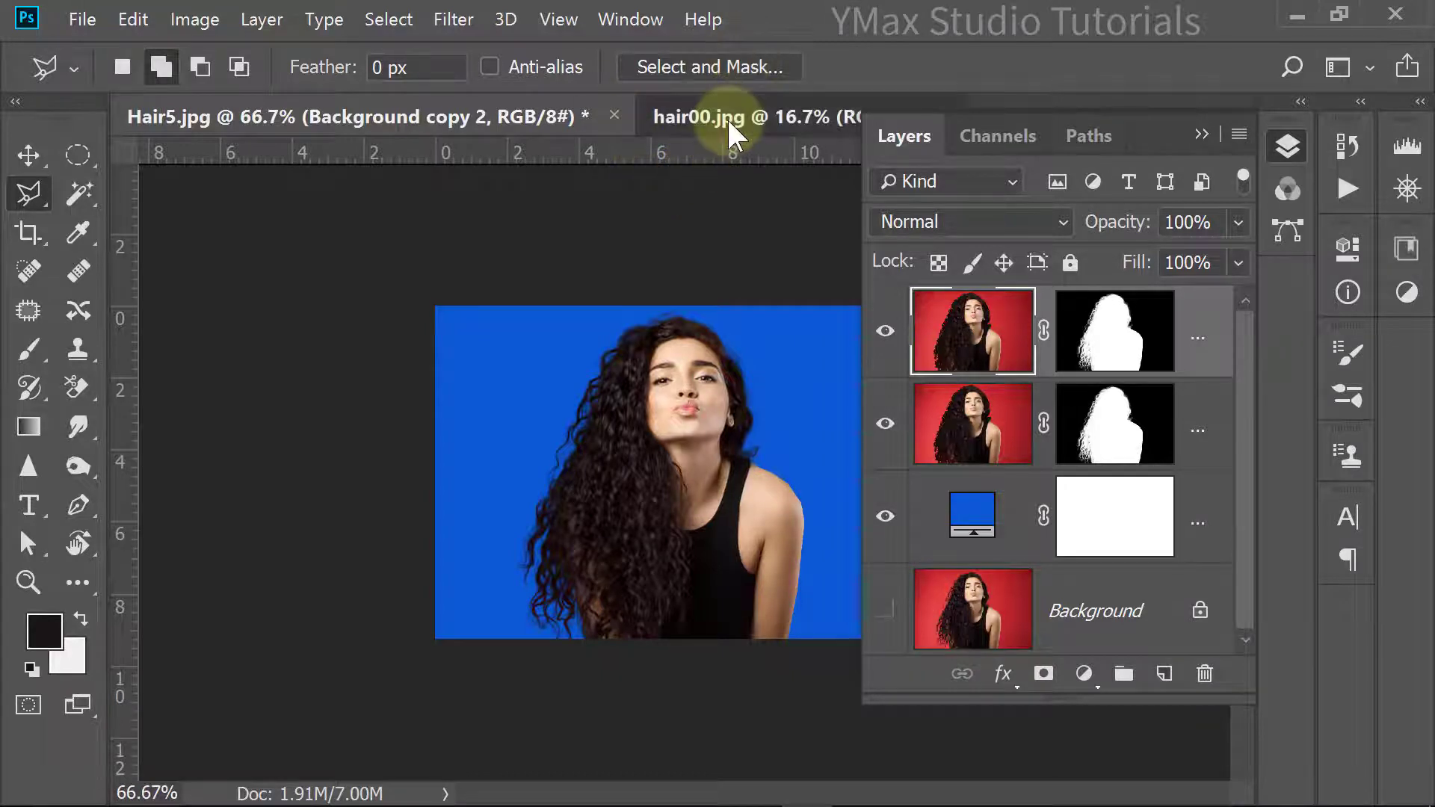
key("ctrl+plus")
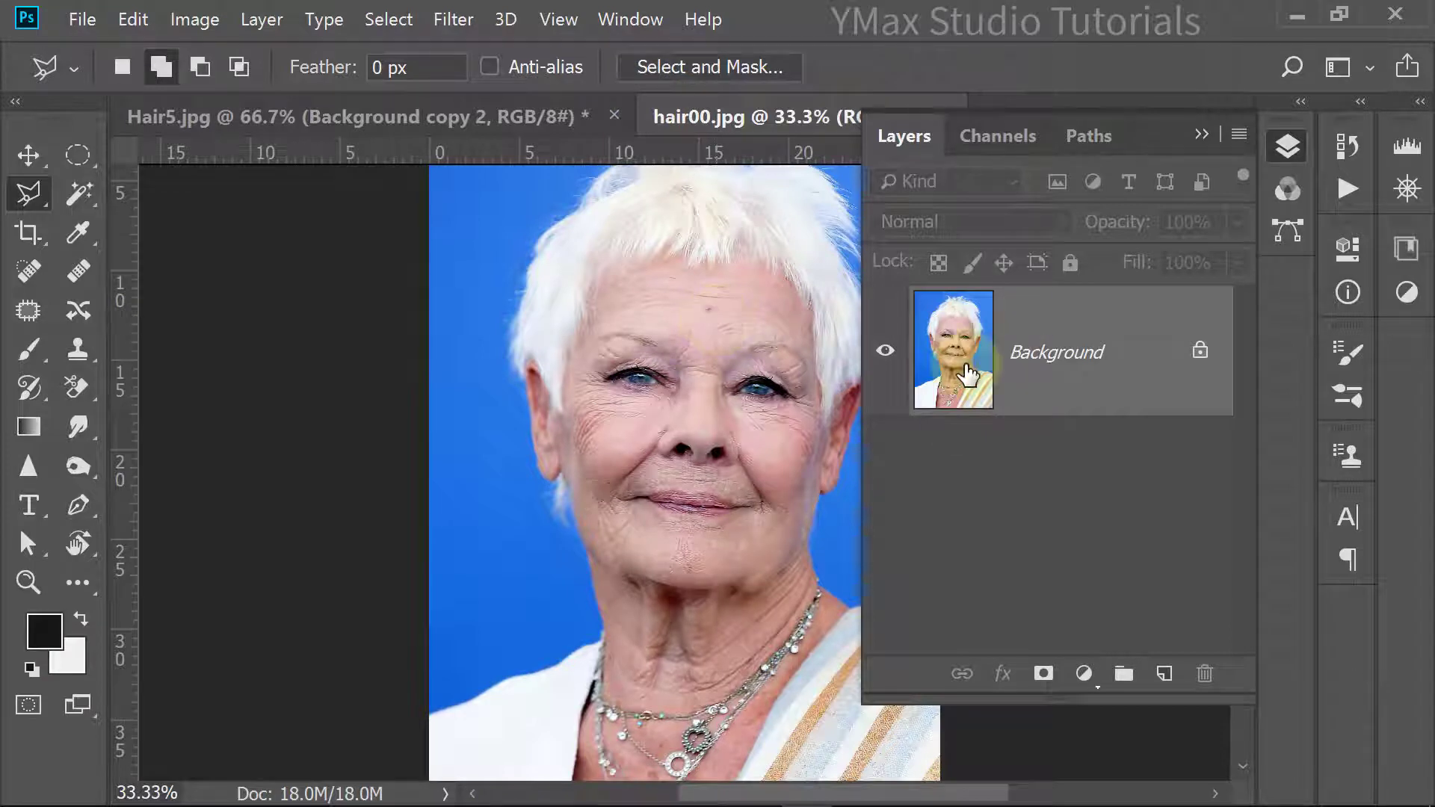
left_click_drag(964, 374, 1159, 674)
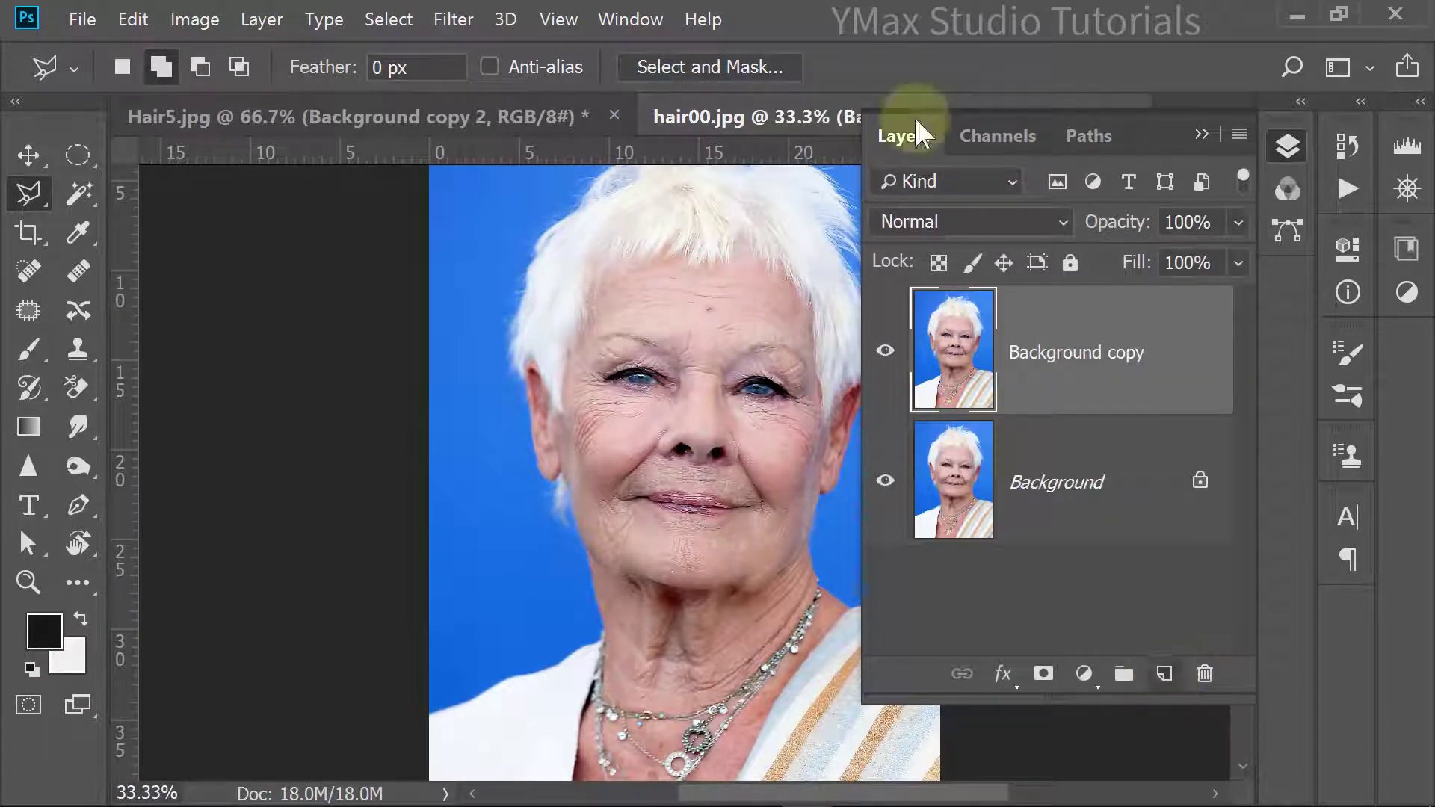
Step: Add a gray Solid Color fill layer and place it between the Background copy and the Background layer
left_click(1085, 677)
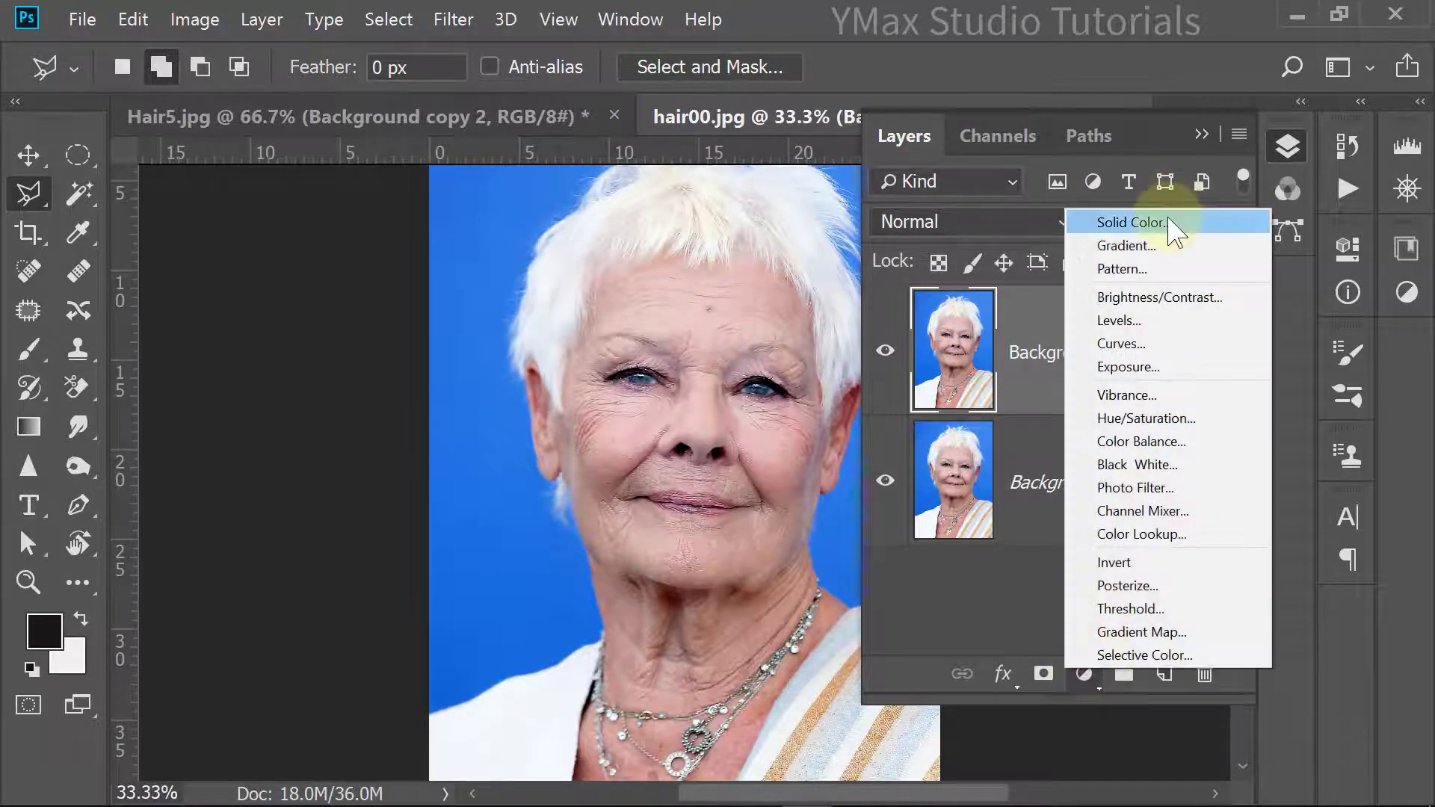
left_click(1165, 213)
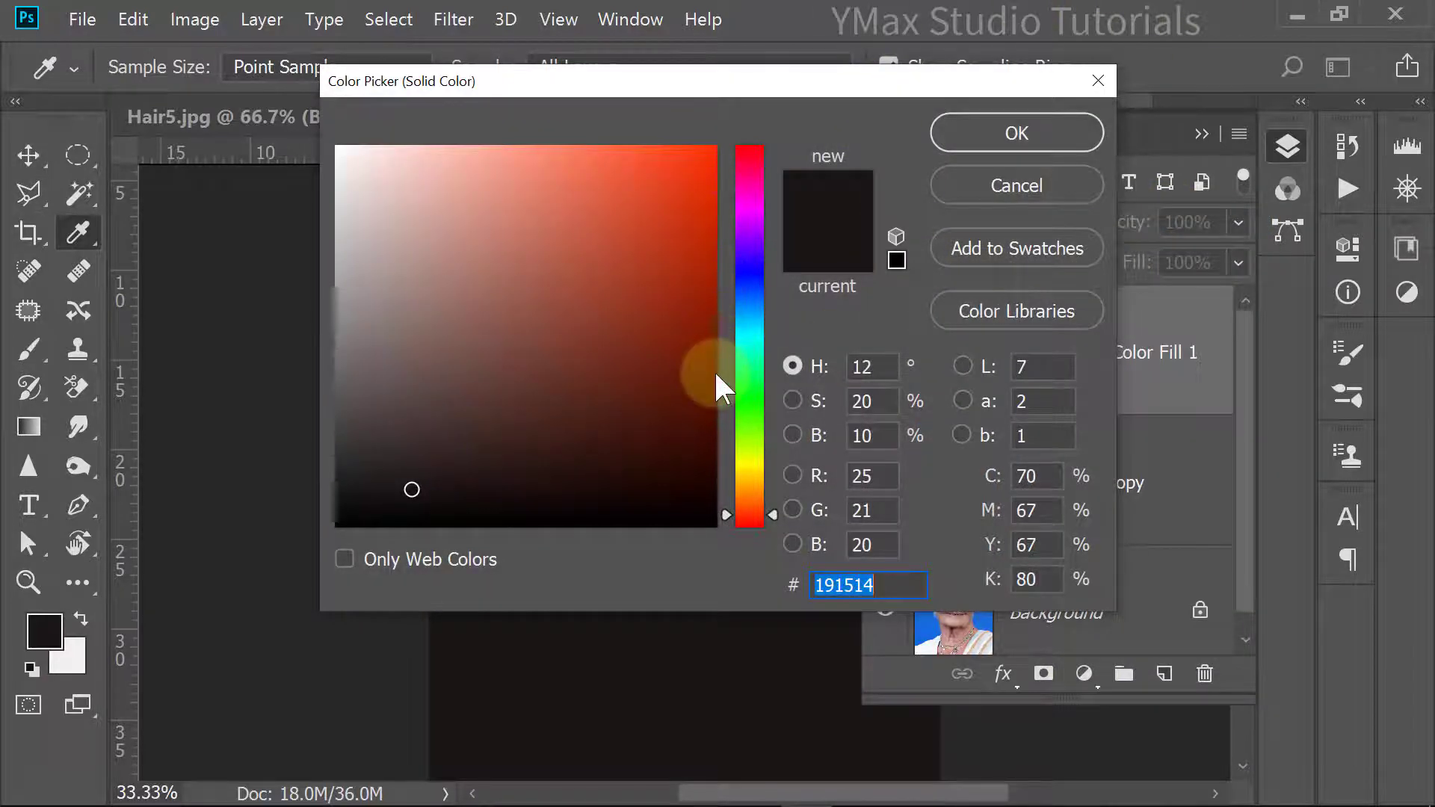
left_click(349, 359)
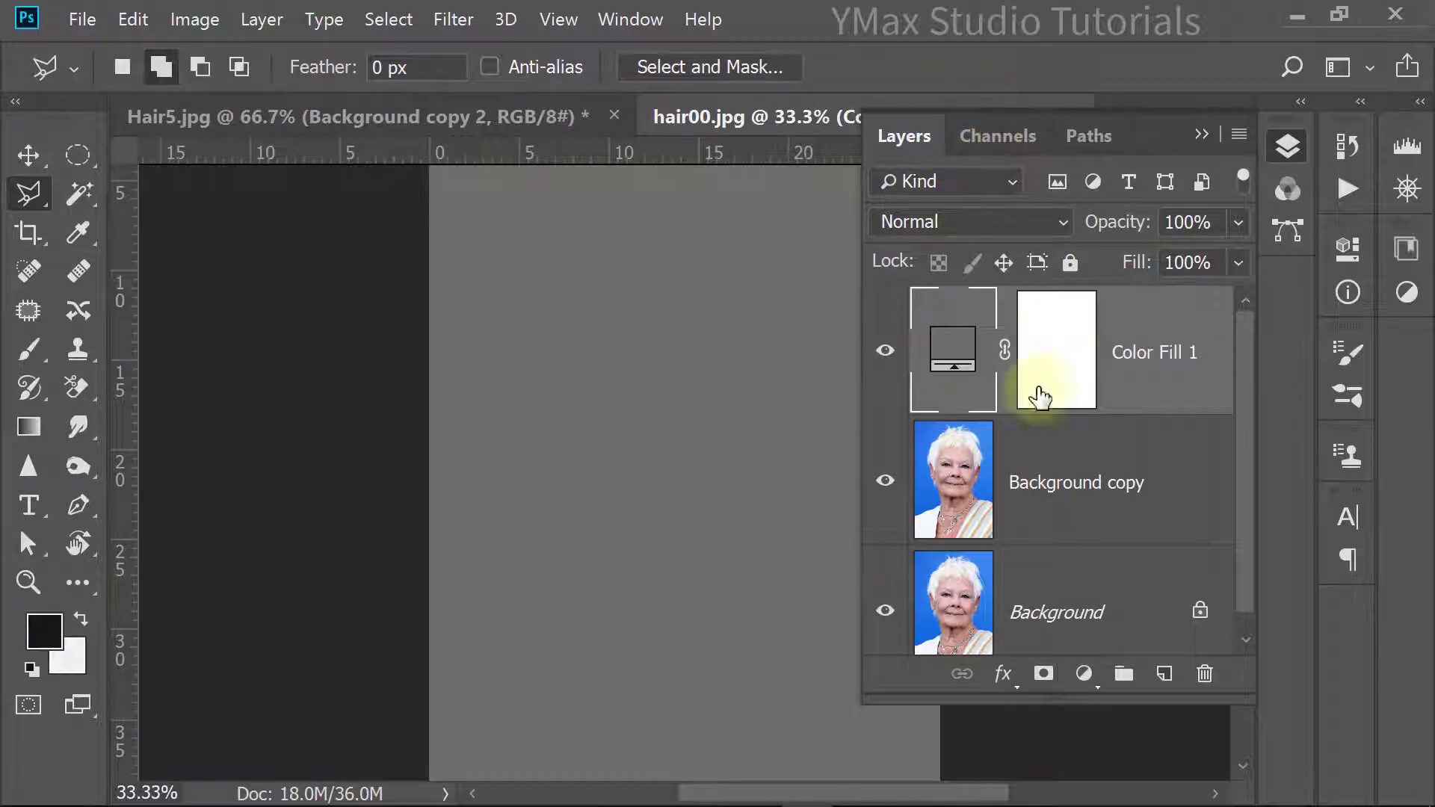
left_click_drag(1018, 344, 1017, 555)
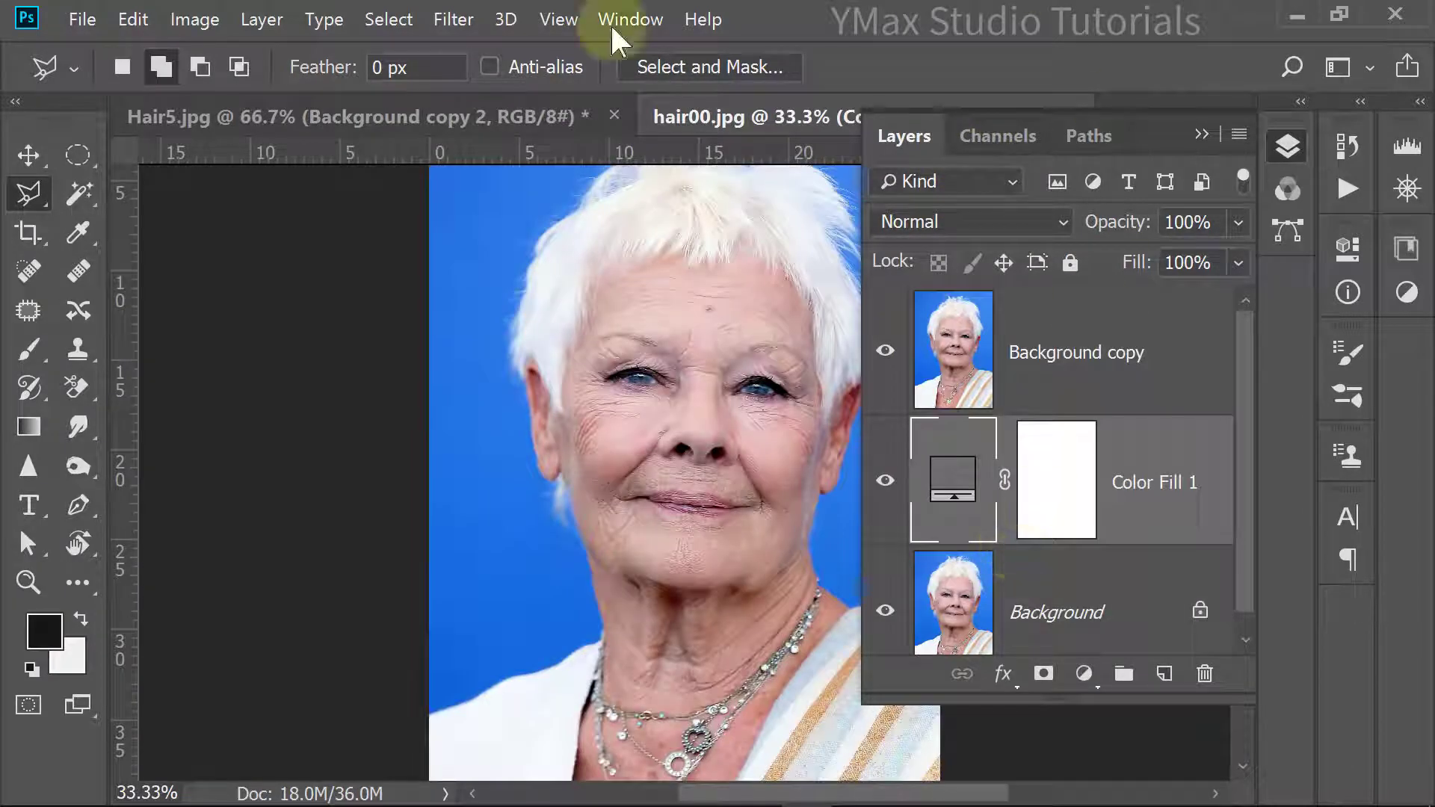
Step: Start a polygonal lasso outline on the Background copy along the white-clad shoulder and up the neck, removing the last misplaced points
left_click(974, 371)
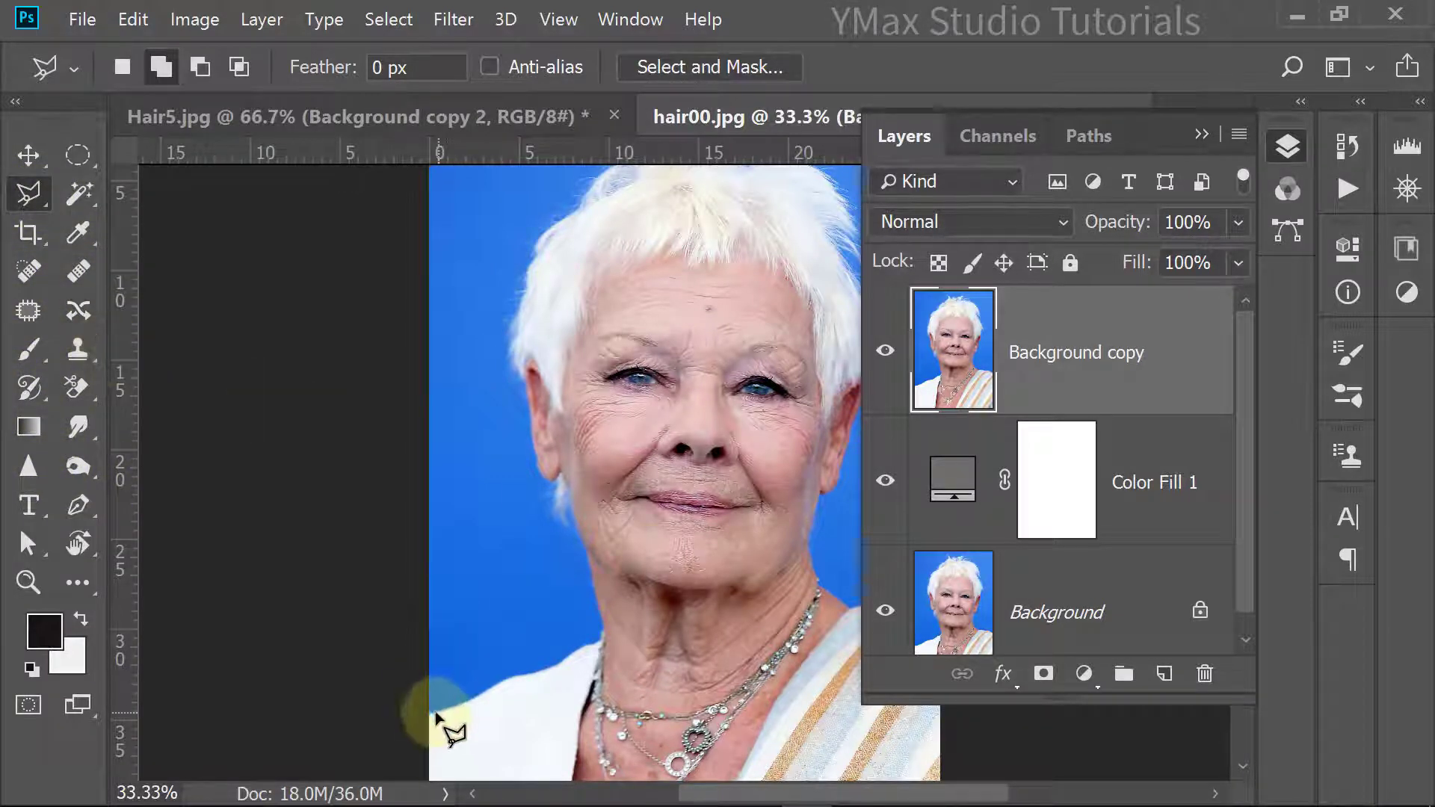
left_click(481, 696)
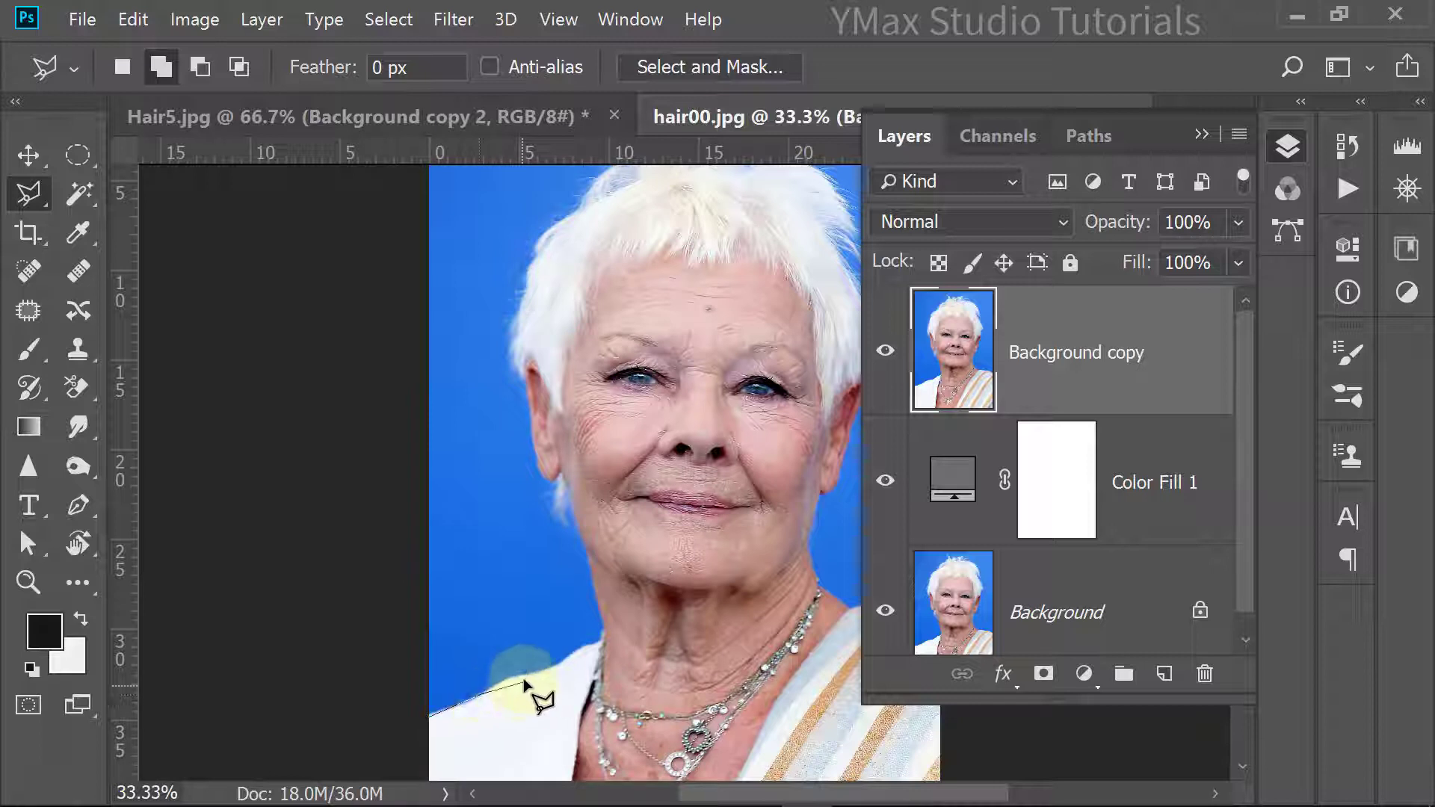
left_click(522, 676)
left_click(550, 668)
left_click(576, 654)
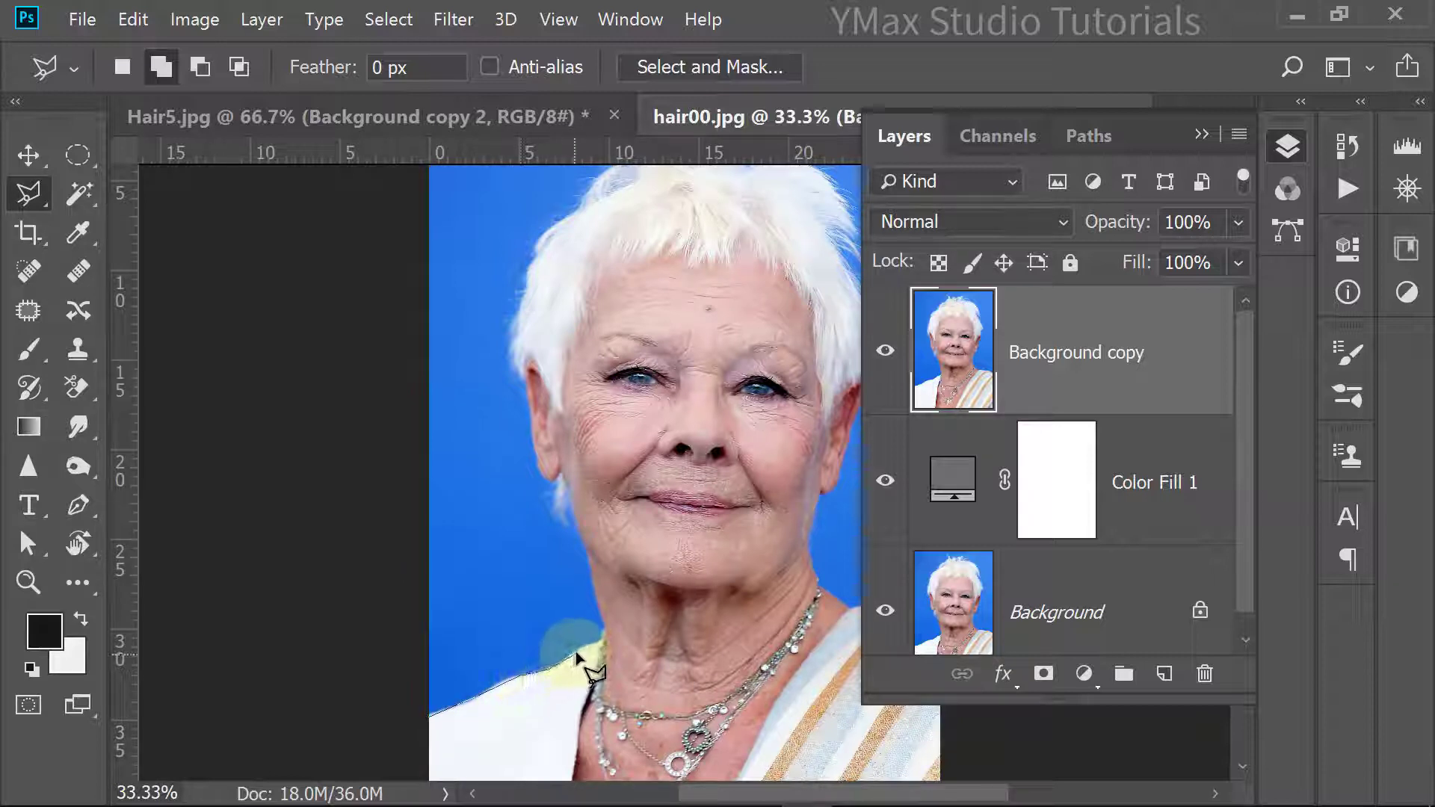
left_click(601, 640)
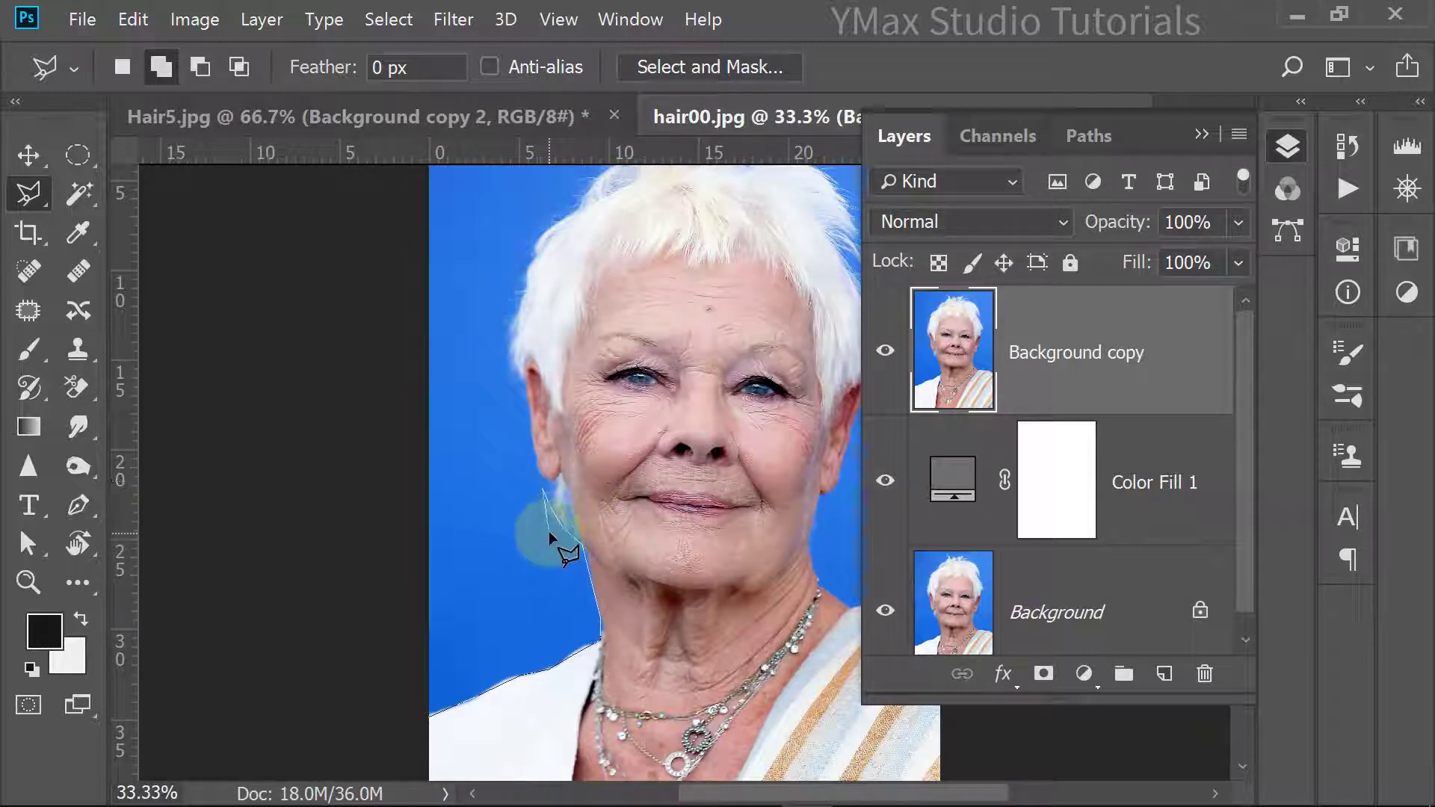
key("BackSpace")
key("BackSpace")
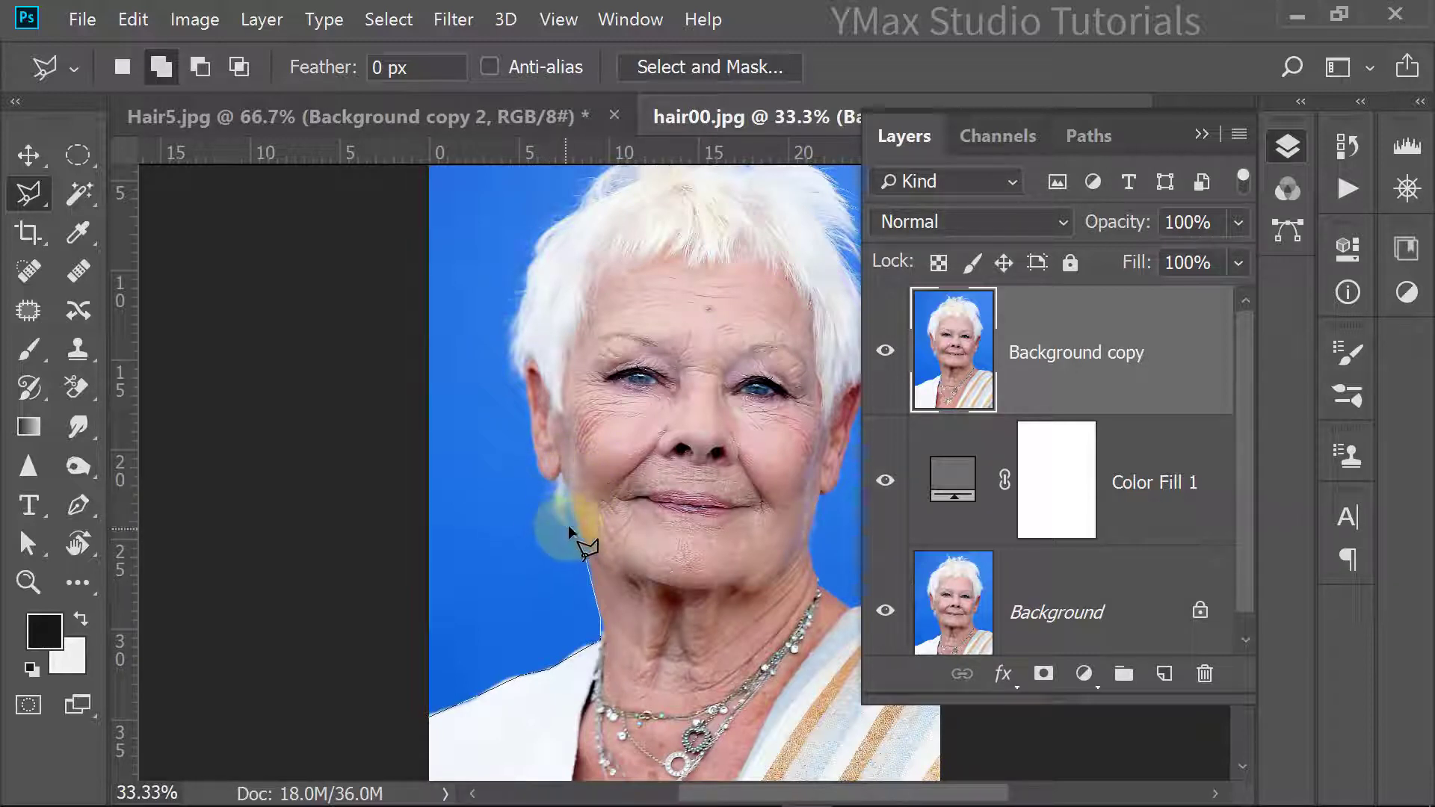
Step: Continue the lasso outline around the ear on the photo's left side and up the hair beside it
left_click(560, 472)
left_click(548, 479)
left_click(535, 455)
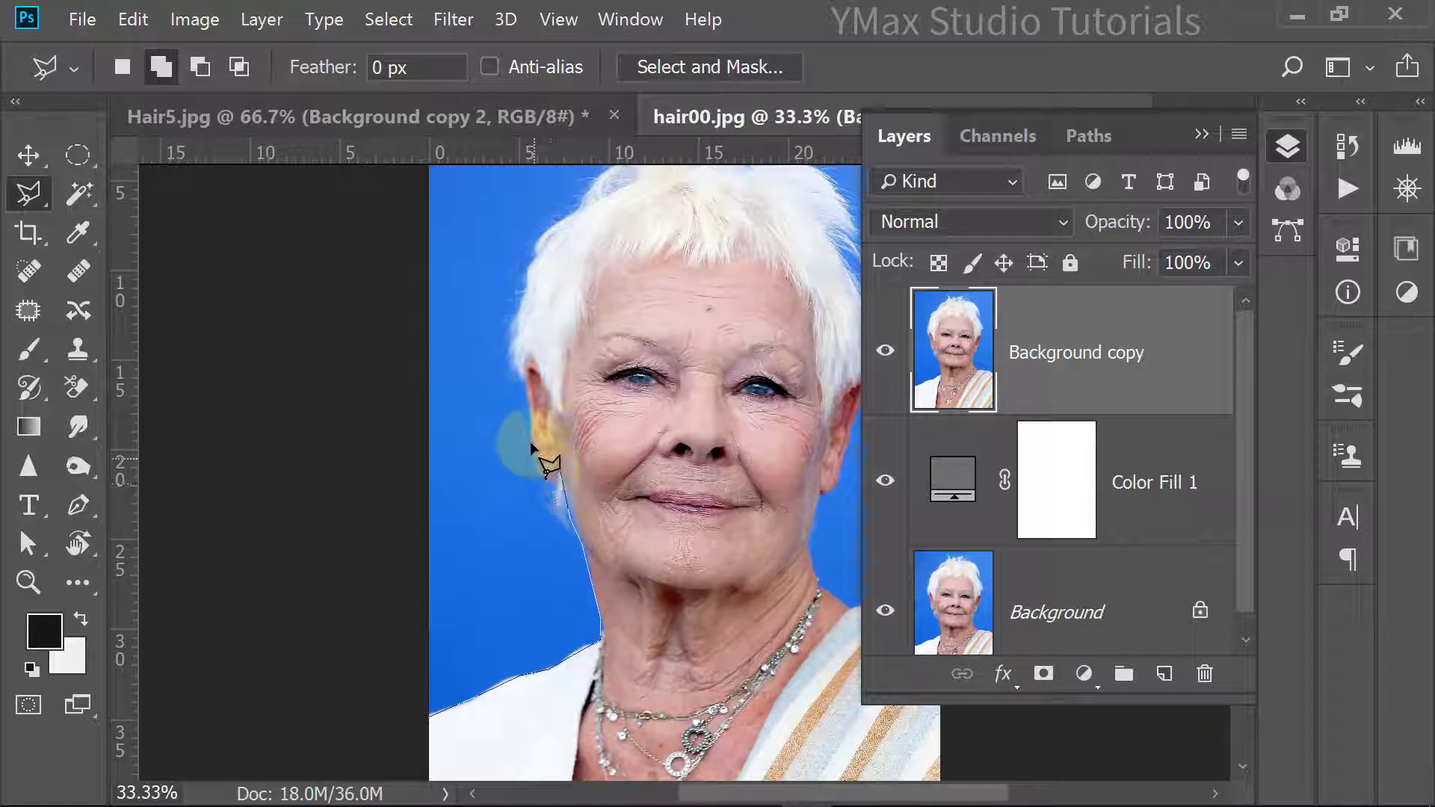
left_click(528, 423)
left_click(521, 378)
left_click(526, 319)
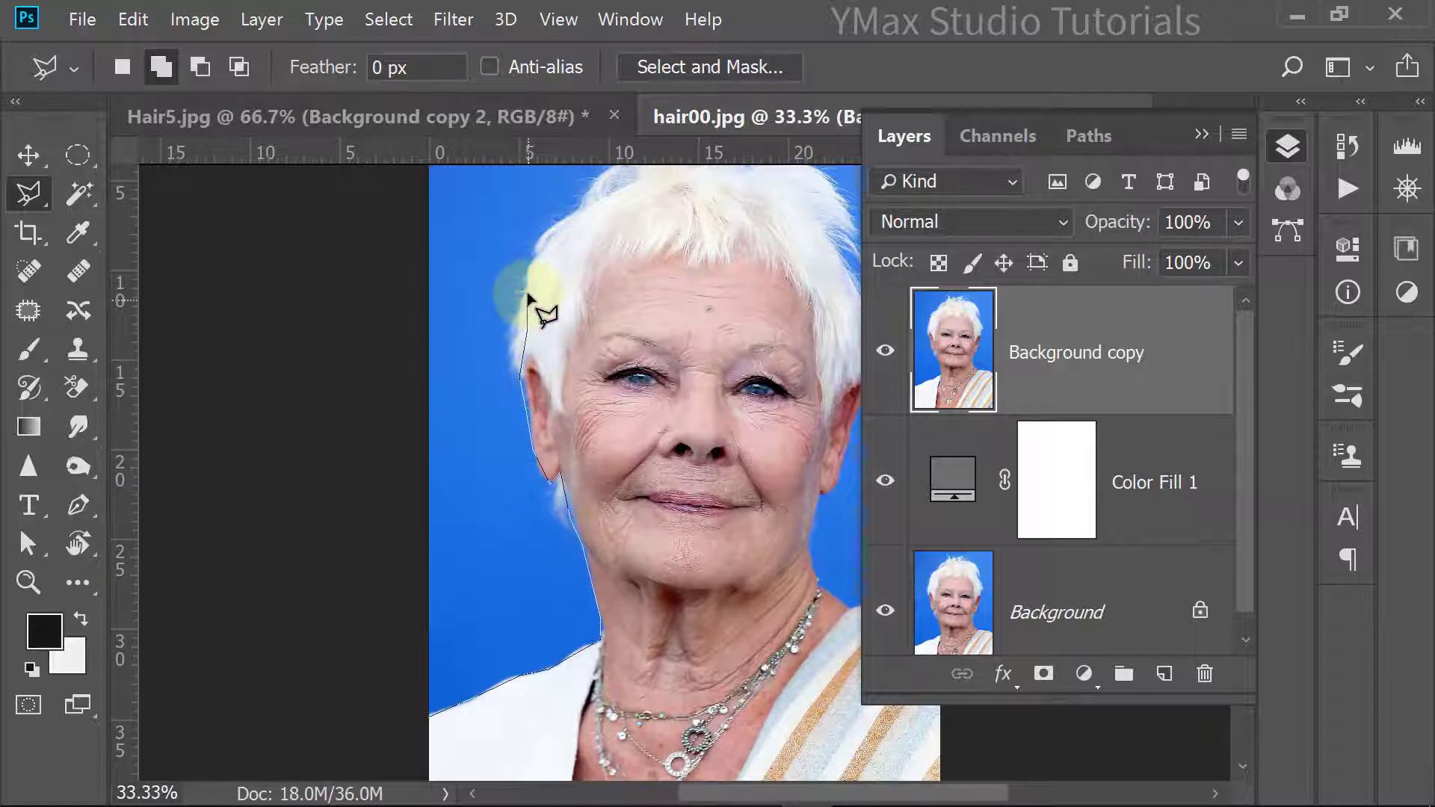
Step: Continue the lasso outline just inside the hair, over the crown and down toward the ear on the photo's right side
left_click_drag(523, 306, 444, 407)
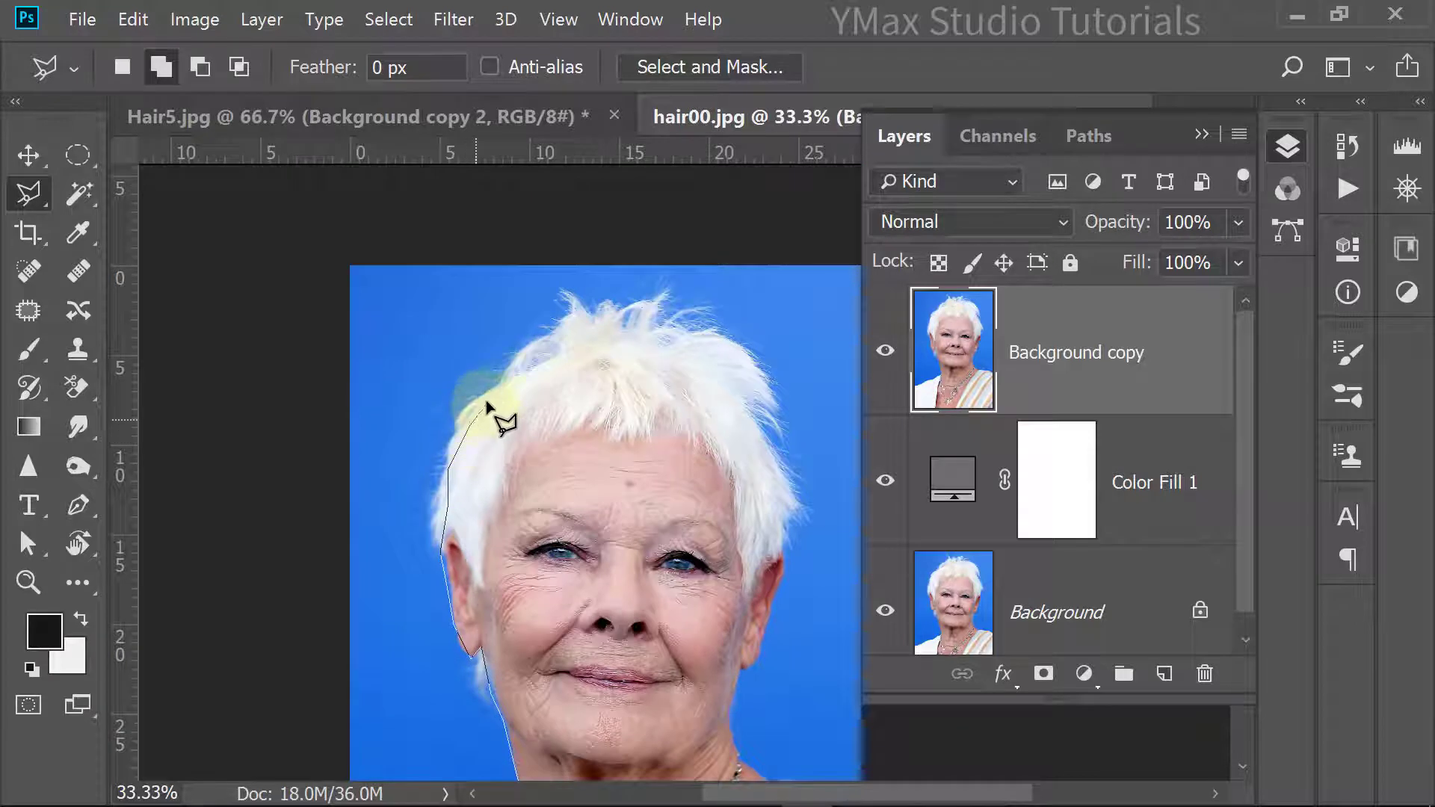
left_click(531, 363)
left_click(572, 349)
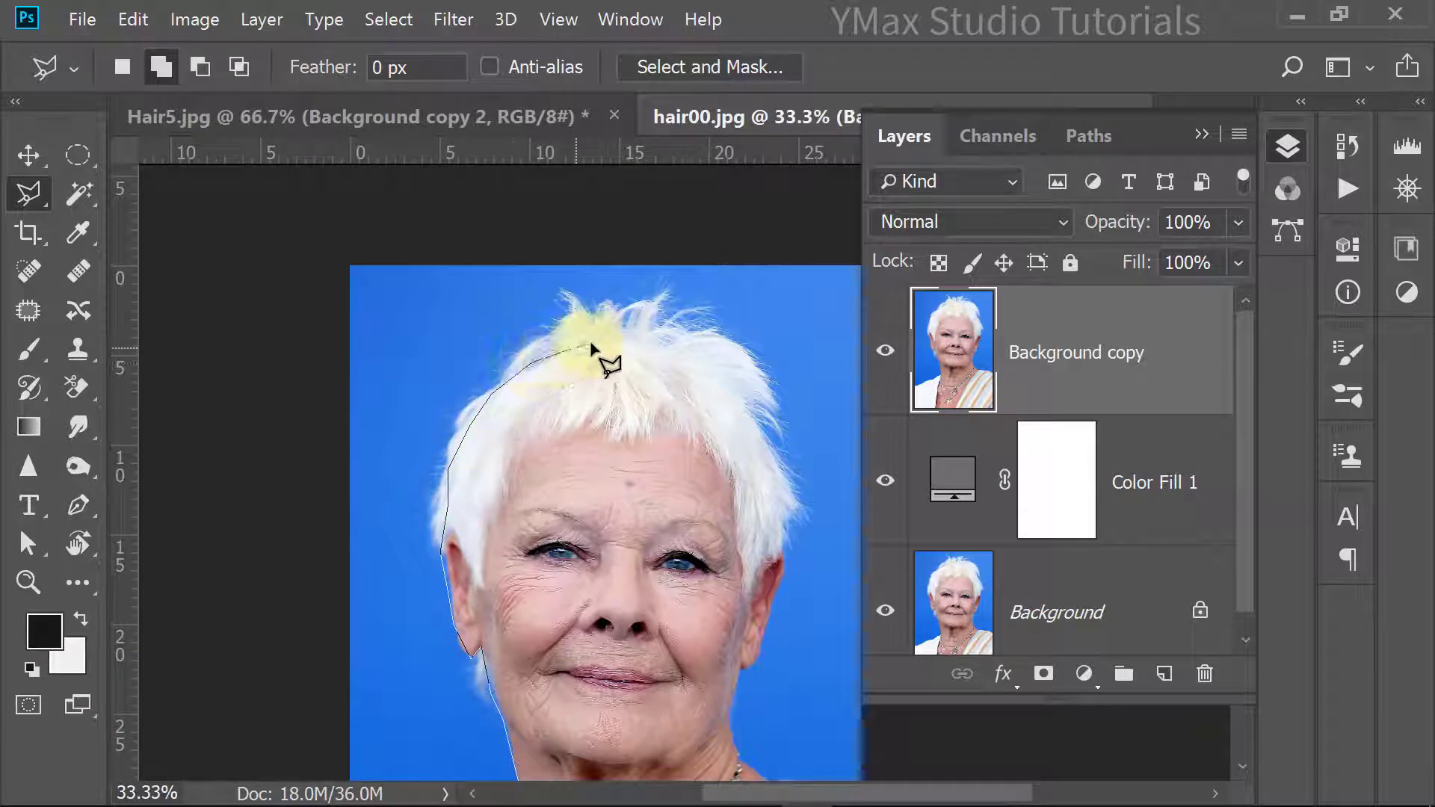
left_click(616, 339)
left_click(657, 339)
left_click(698, 358)
left_click(746, 420)
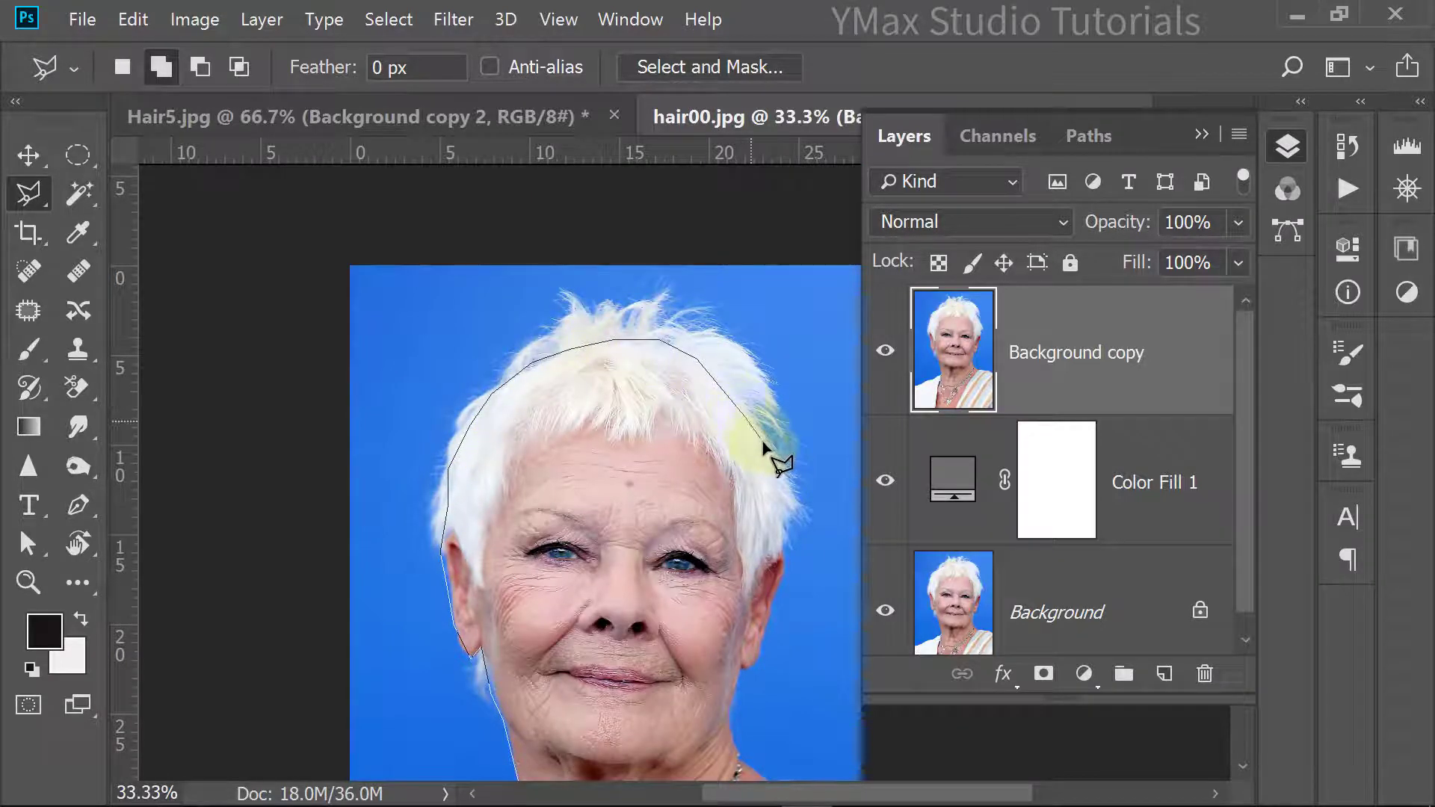
left_click(780, 515)
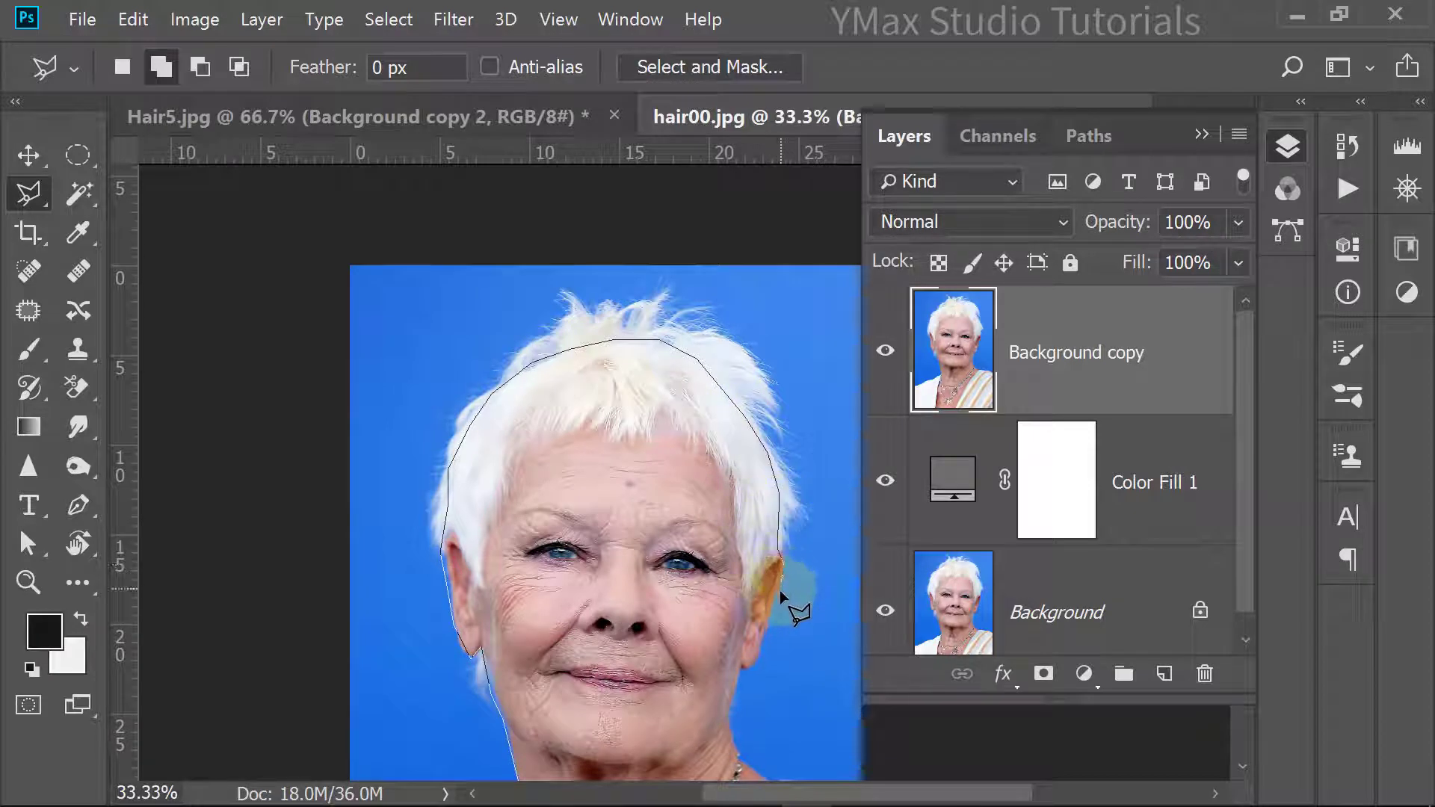
Step: Continue the lasso outline around the ear on the photo's right side, down the neck and along the striped shoulder
left_click(762, 634)
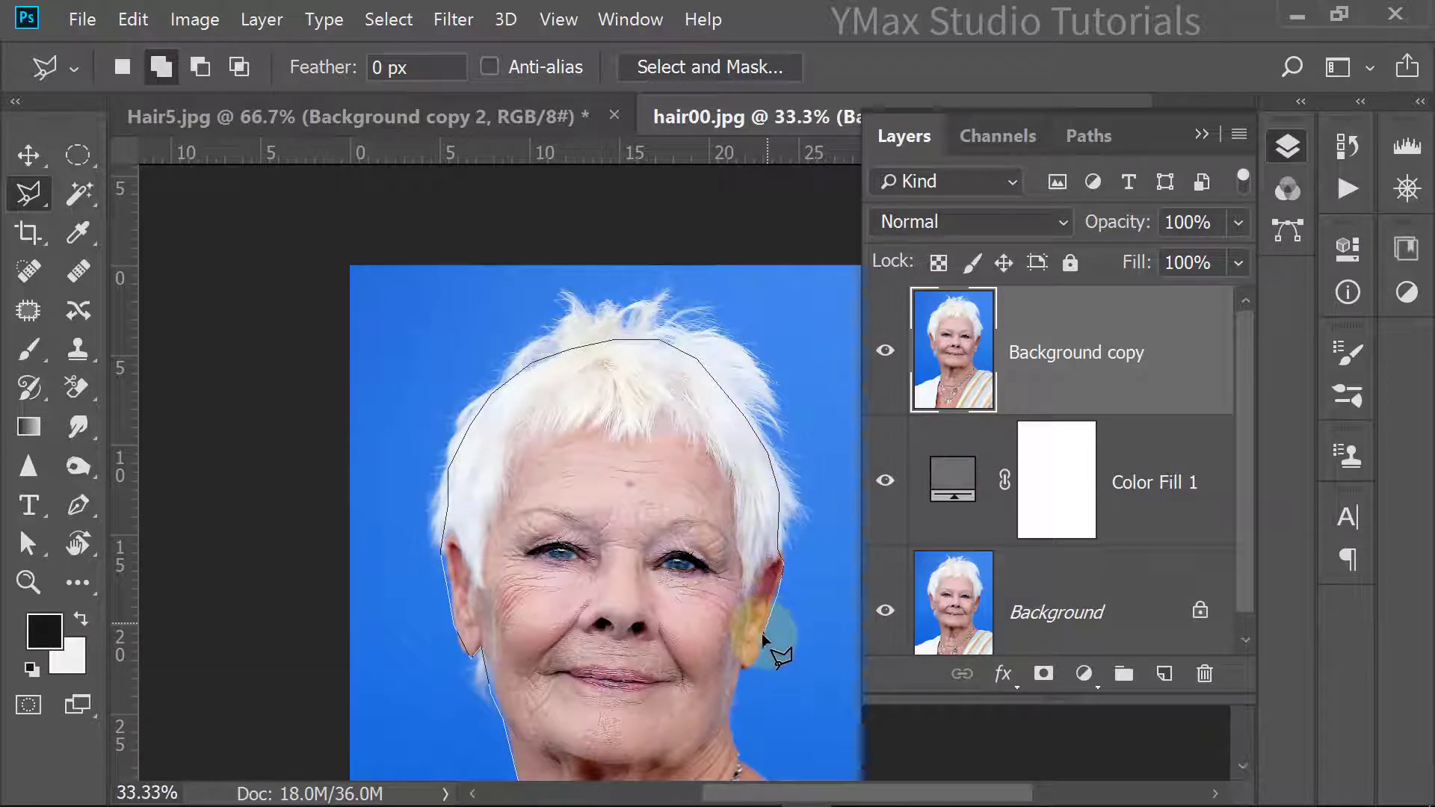
left_click(741, 667)
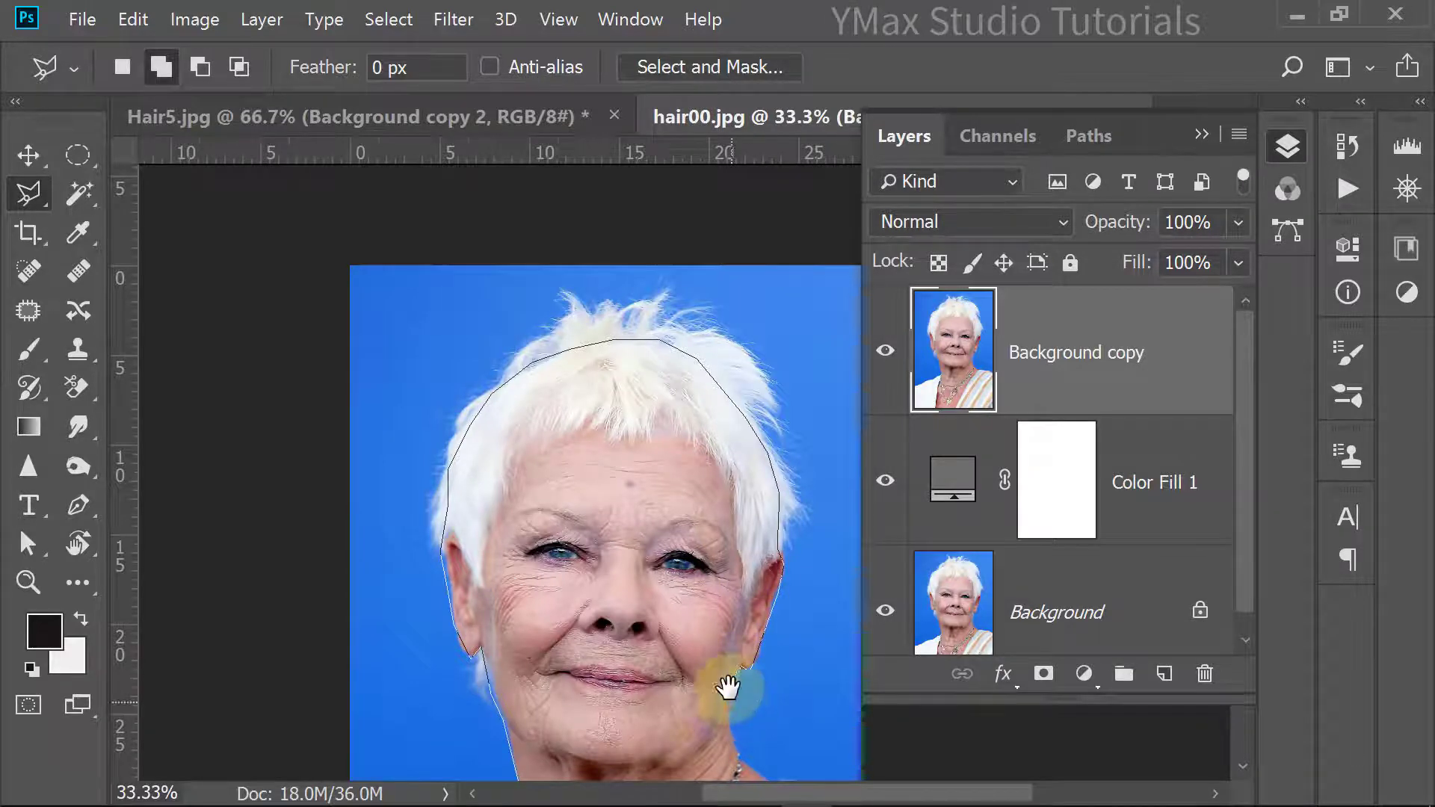
left_click_drag(730, 682, 666, 334)
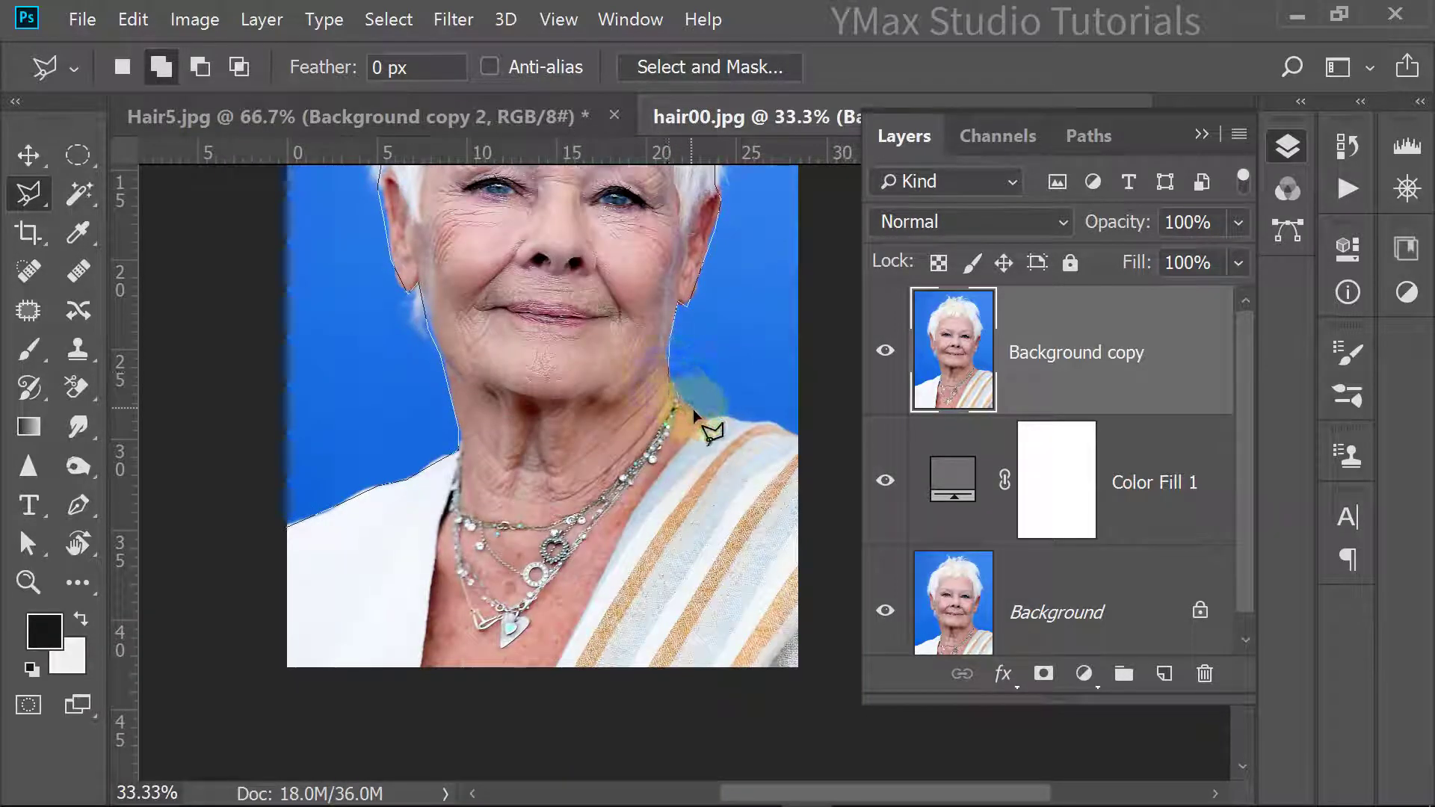
left_click(740, 425)
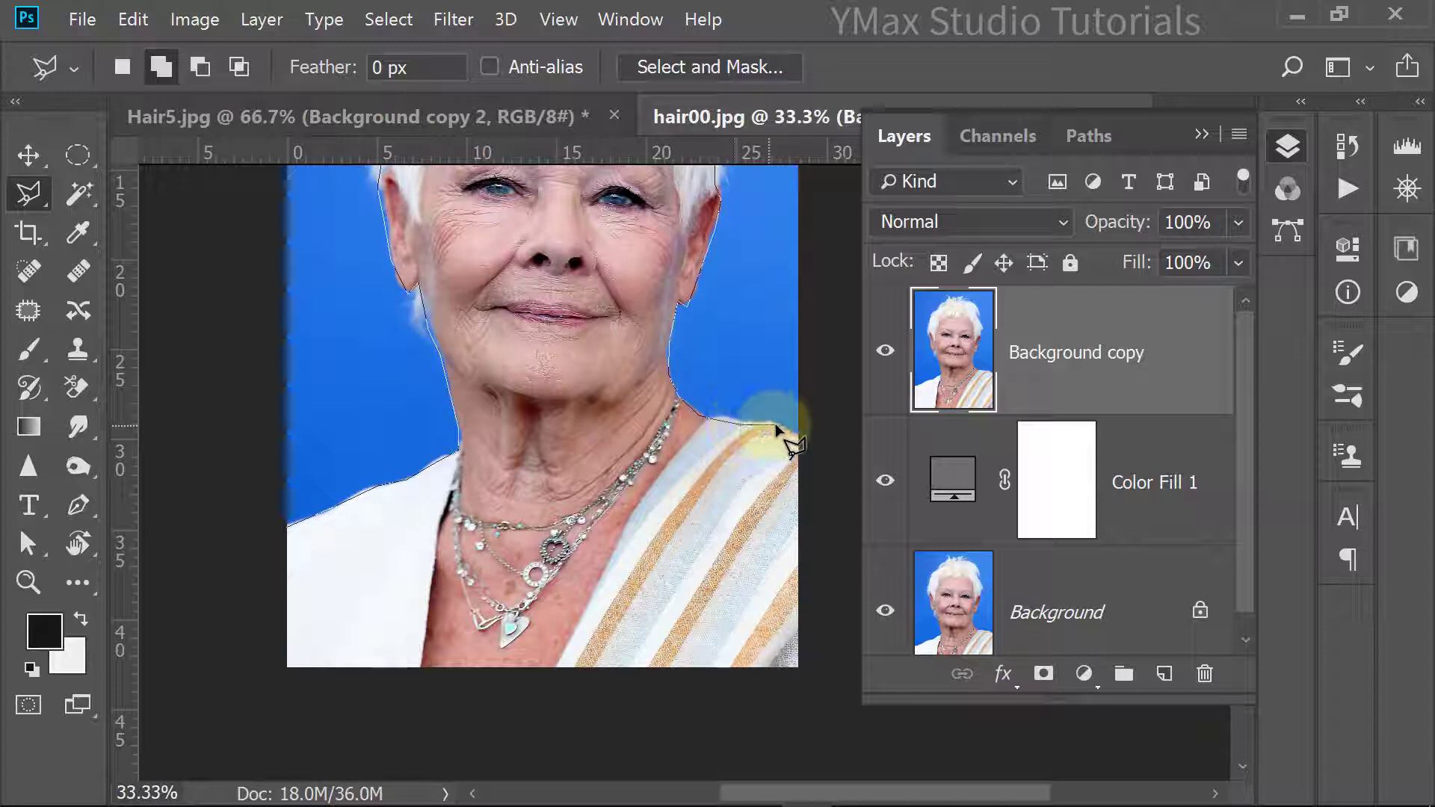
left_click(796, 439)
Step: Close the lasso selection by running the outline outside the canvas beneath the woman, back to the starting shoulder
left_click(821, 515)
left_click(820, 662)
left_click(346, 726)
left_click(257, 668)
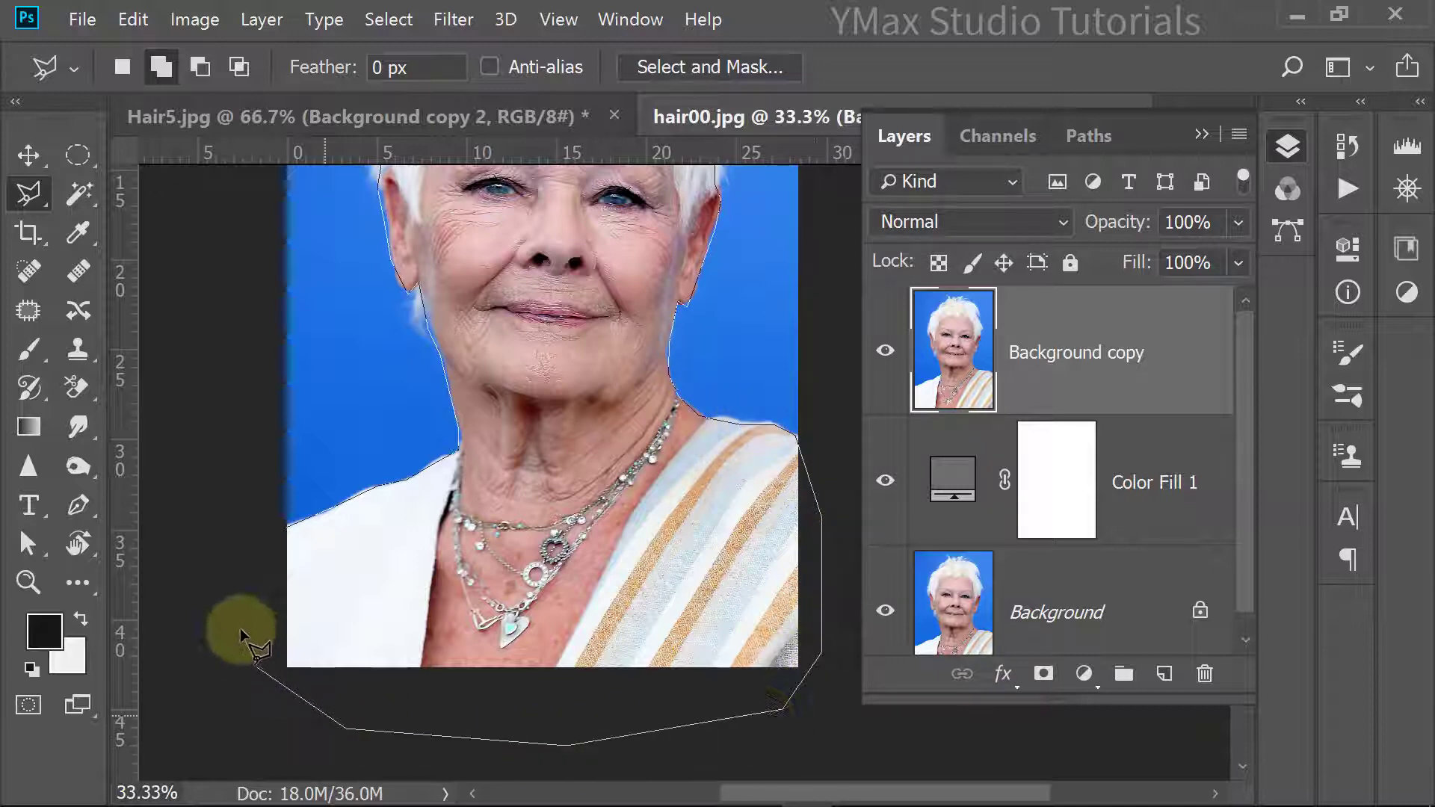
left_click(241, 600)
left_click(289, 527)
left_click(288, 527)
Step: Open the woman's selection in Select and Mask and review the edge and output settings
scroll(552, 631, "up", 5)
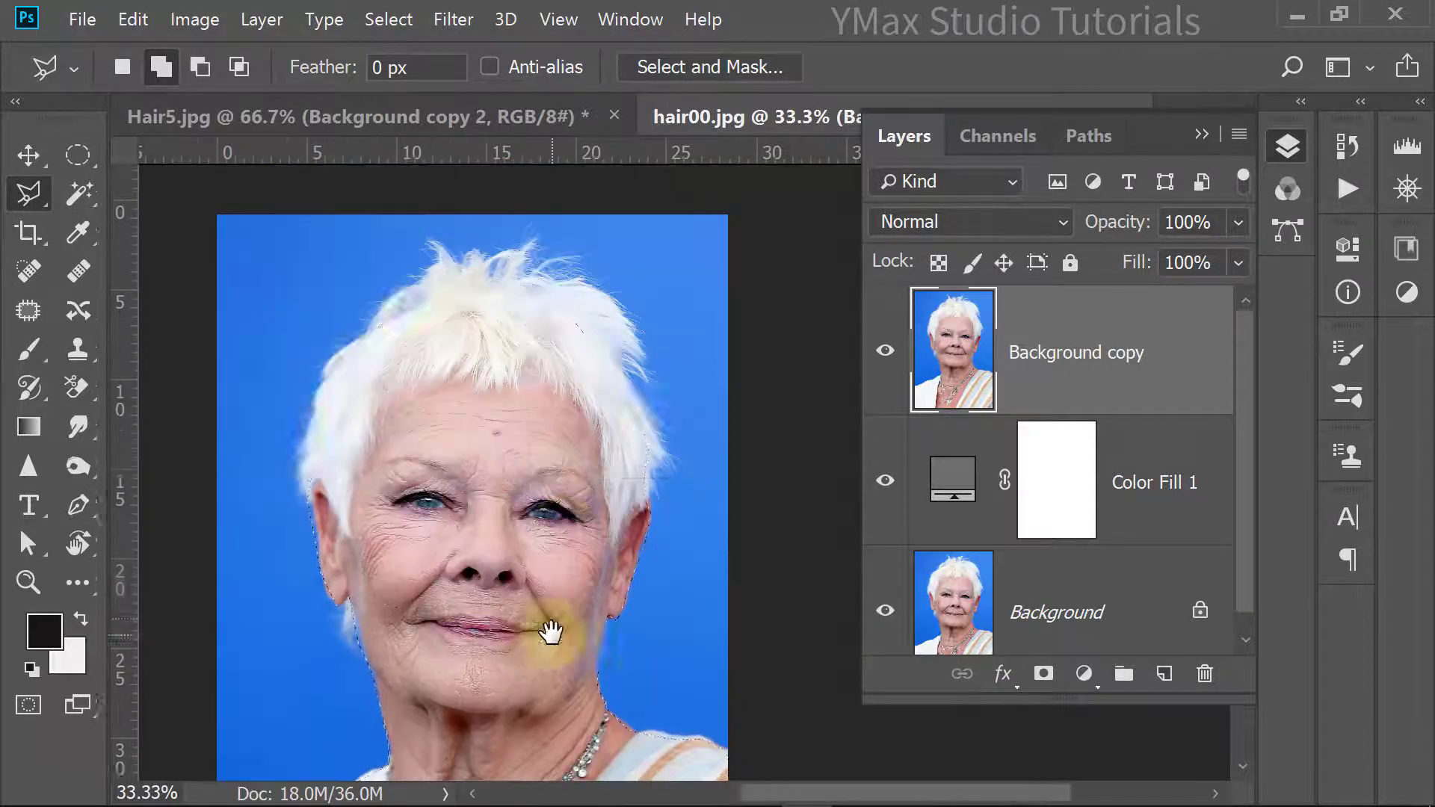
left_click(742, 68)
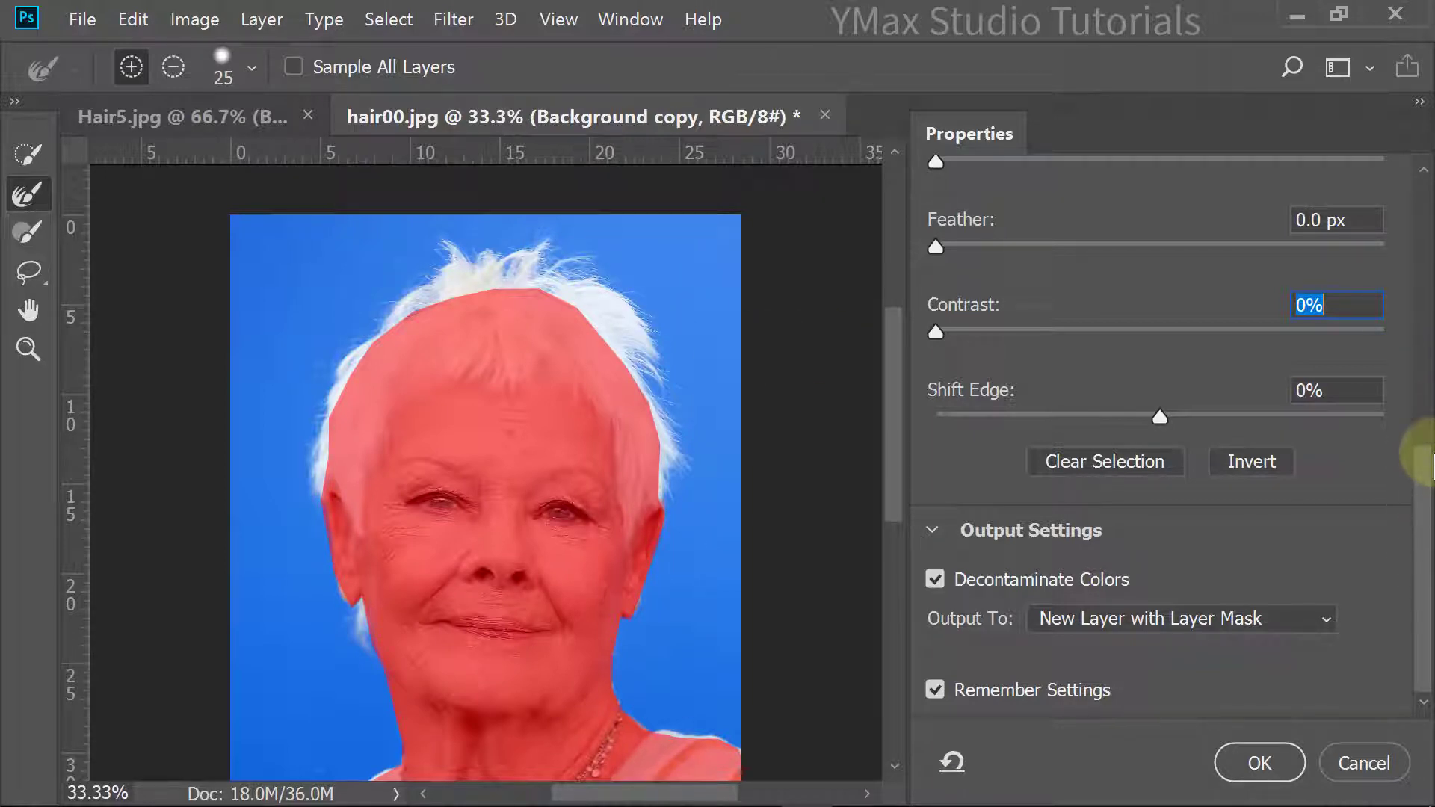
scroll(1420, 456, "up", 1)
left_click_drag(1426, 474, 1423, 553)
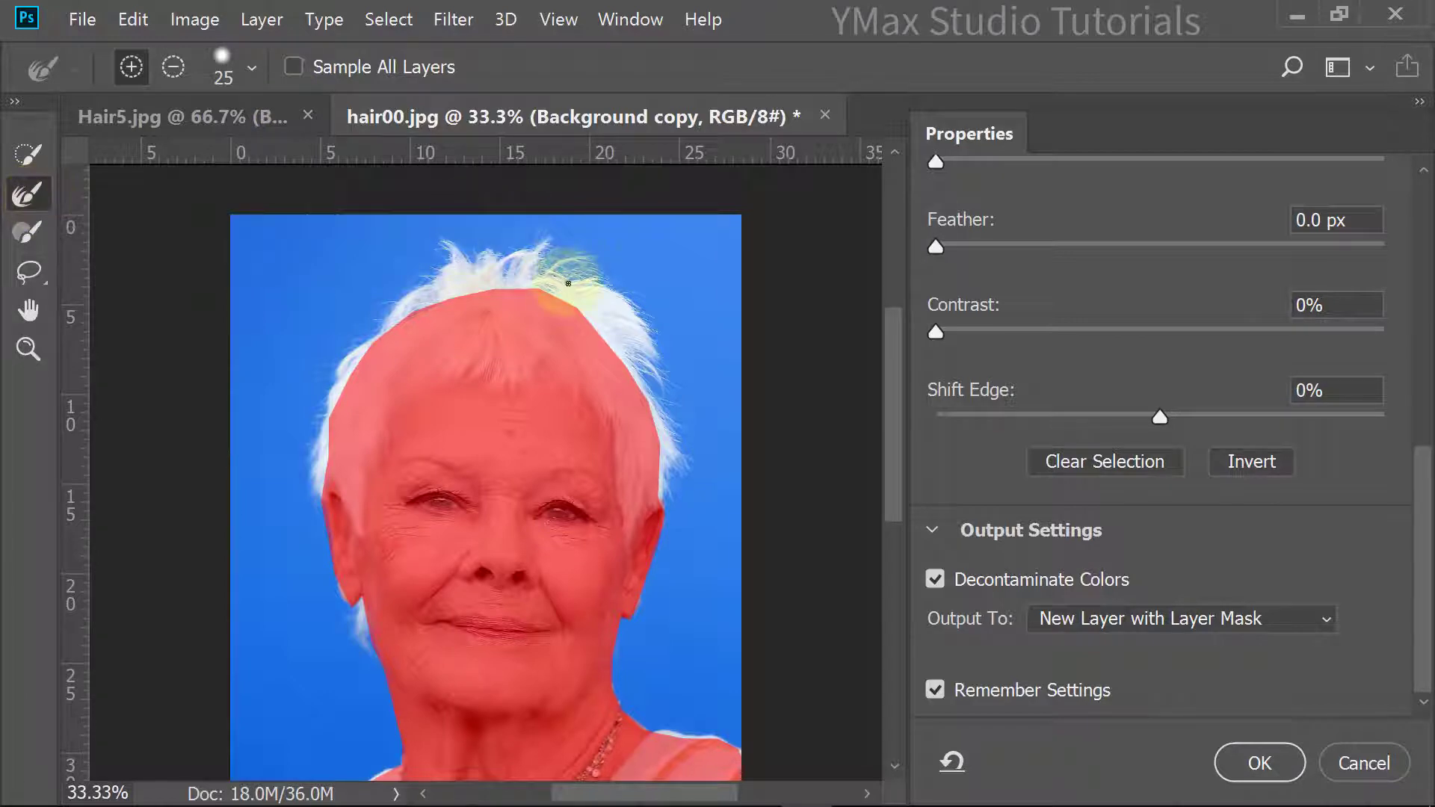
Step: Set the Refine Edge Brush to size 150 and paint over the white hair fringe around the woman's crown and sides
key("ctrl+plus")
key("space")
left_click_drag(625, 414, 511, 632)
left_click_drag(514, 419, 544, 434)
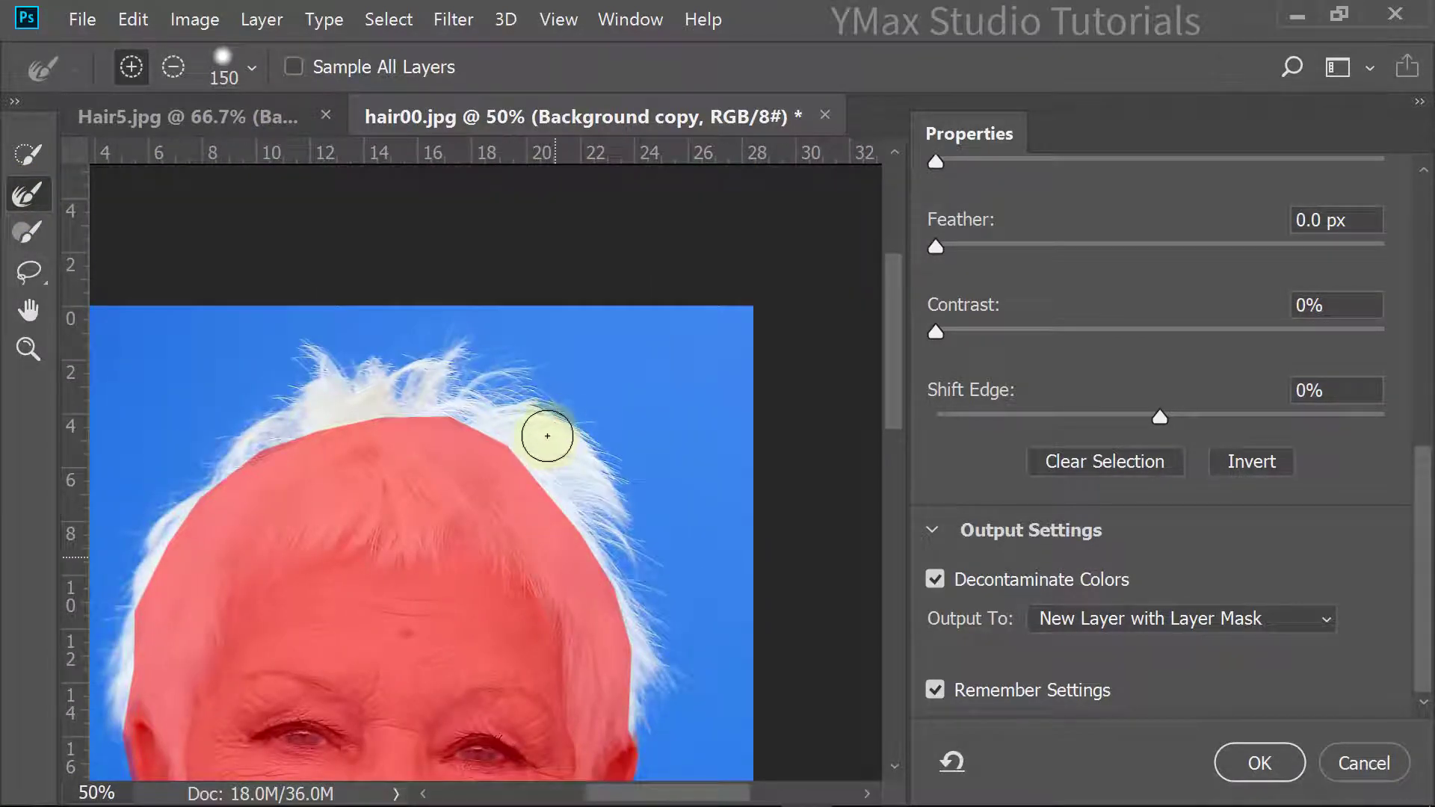
left_click_drag(538, 432, 534, 436)
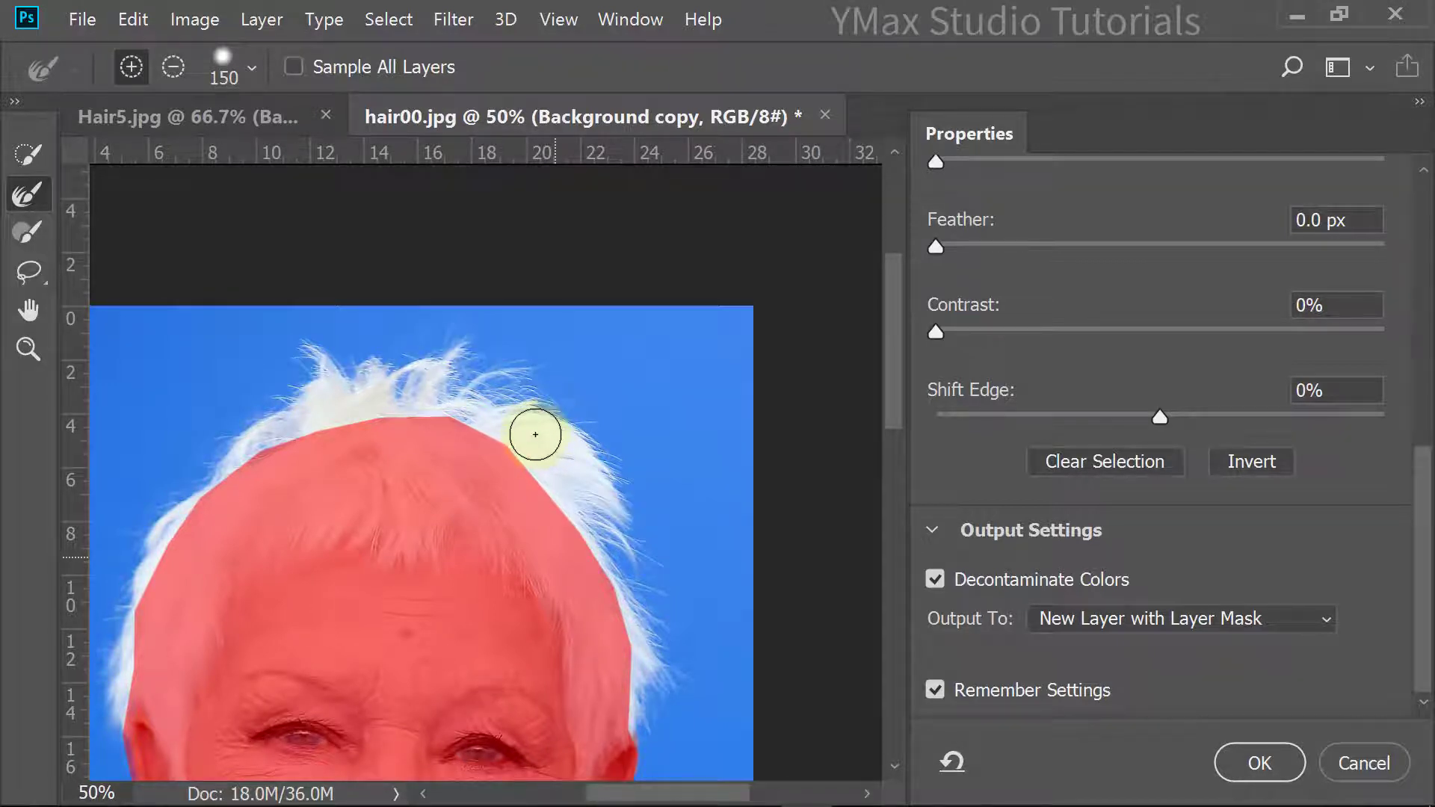
left_click(535, 434)
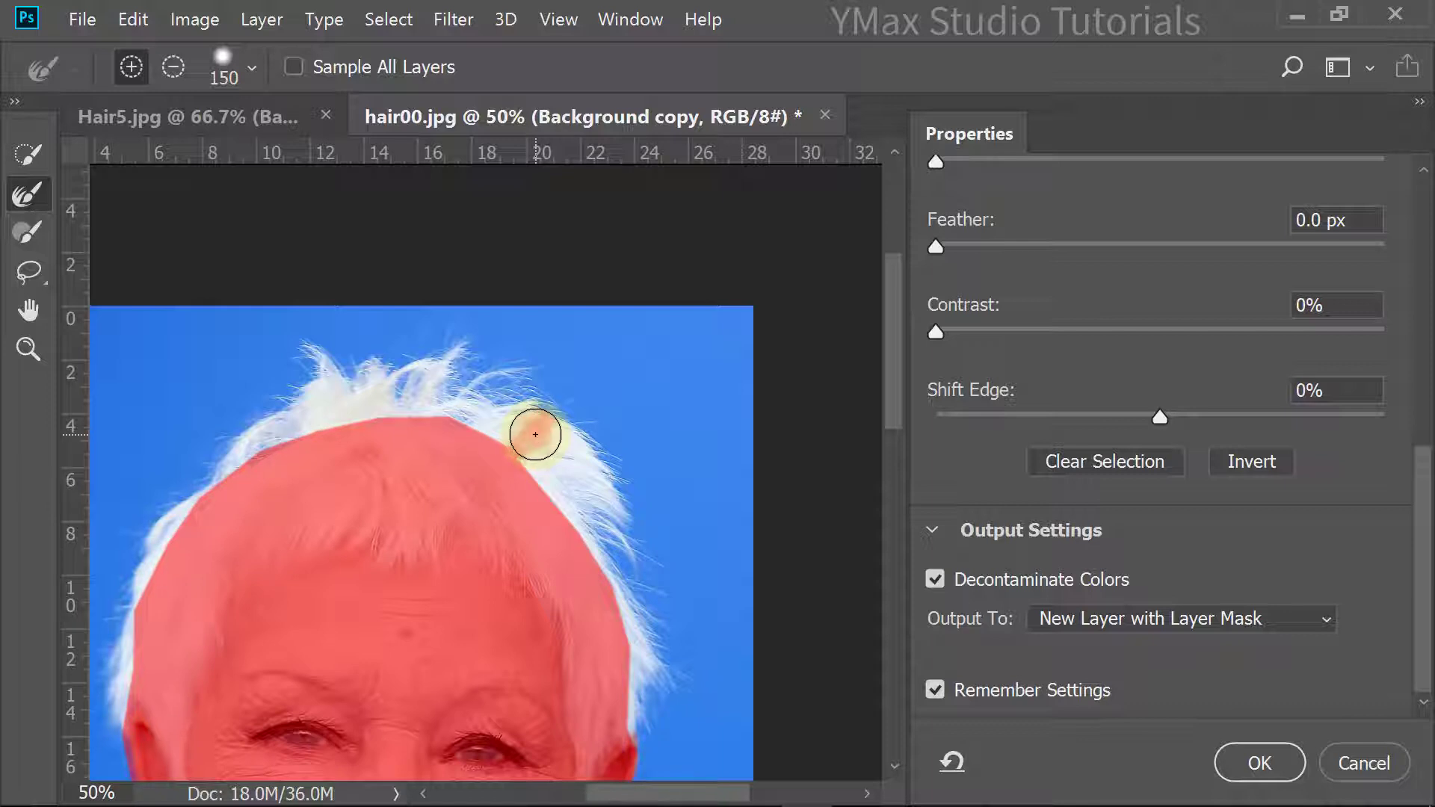
mouse_move(535, 435)
left_mouse_down()
mouse_move(576, 478)
mouse_move(595, 535)
mouse_move(536, 432)
mouse_move(640, 570)
mouse_move(577, 455)
mouse_move(458, 411)
mouse_move(517, 402)
mouse_move(442, 321)
mouse_move(344, 359)
mouse_move(351, 390)
mouse_move(385, 412)
mouse_move(365, 400)
mouse_move(385, 392)
mouse_move(306, 403)
mouse_move(227, 445)
mouse_move(258, 427)
mouse_move(152, 535)
mouse_move(658, 657)
mouse_move(647, 641)
mouse_move(639, 719)
mouse_move(682, 658)
mouse_move(681, 685)
mouse_move(687, 602)
mouse_move(660, 432)
mouse_move(535, 348)
mouse_move(407, 323)
mouse_move(604, 323)
left_mouse_up()
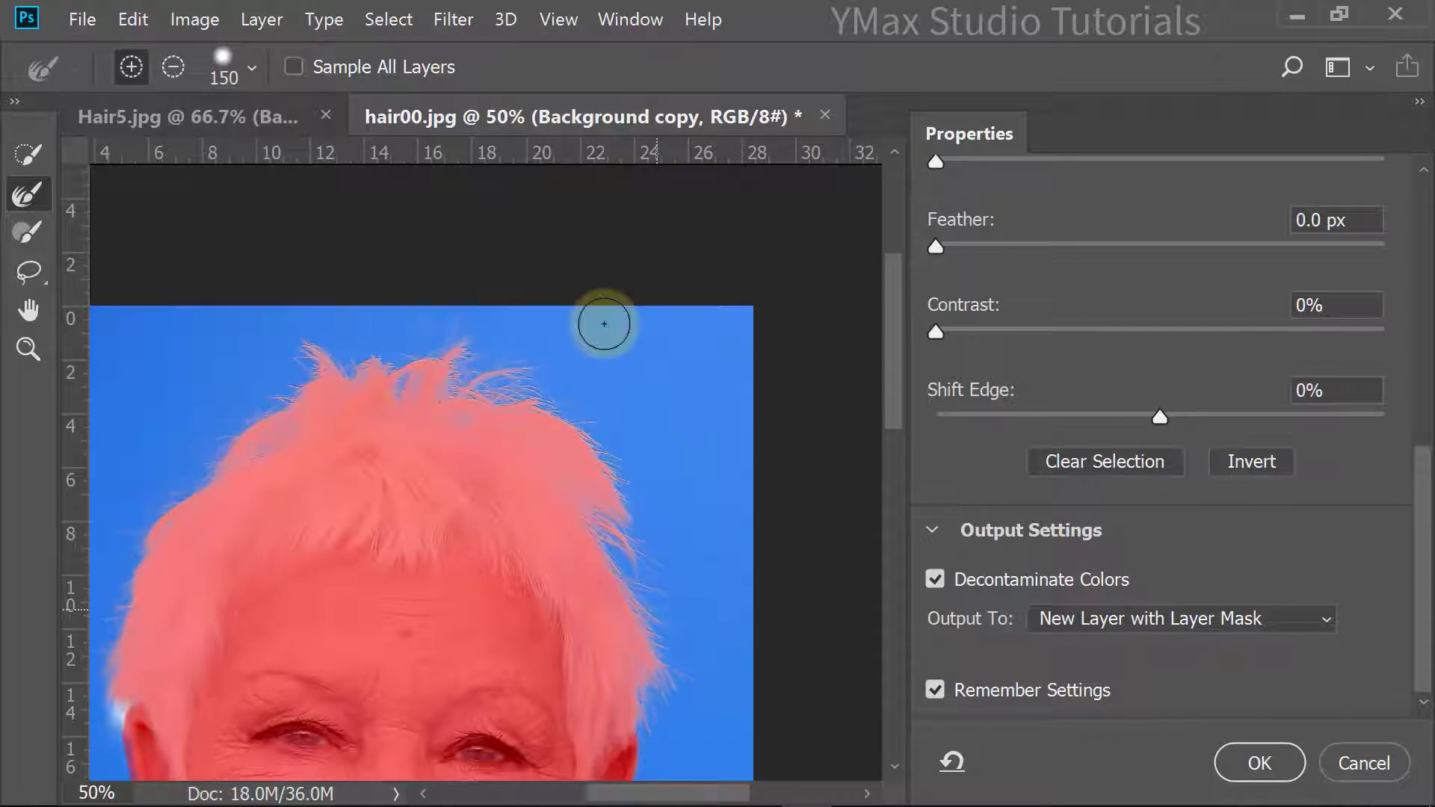
Step: Refine the wispy hair around the ear on the photo's left side and output the selection to a new layer with layer mask
mouse_move(336, 506)
left_mouse_down()
mouse_move(653, 234)
mouse_move(727, 200)
left_mouse_up()
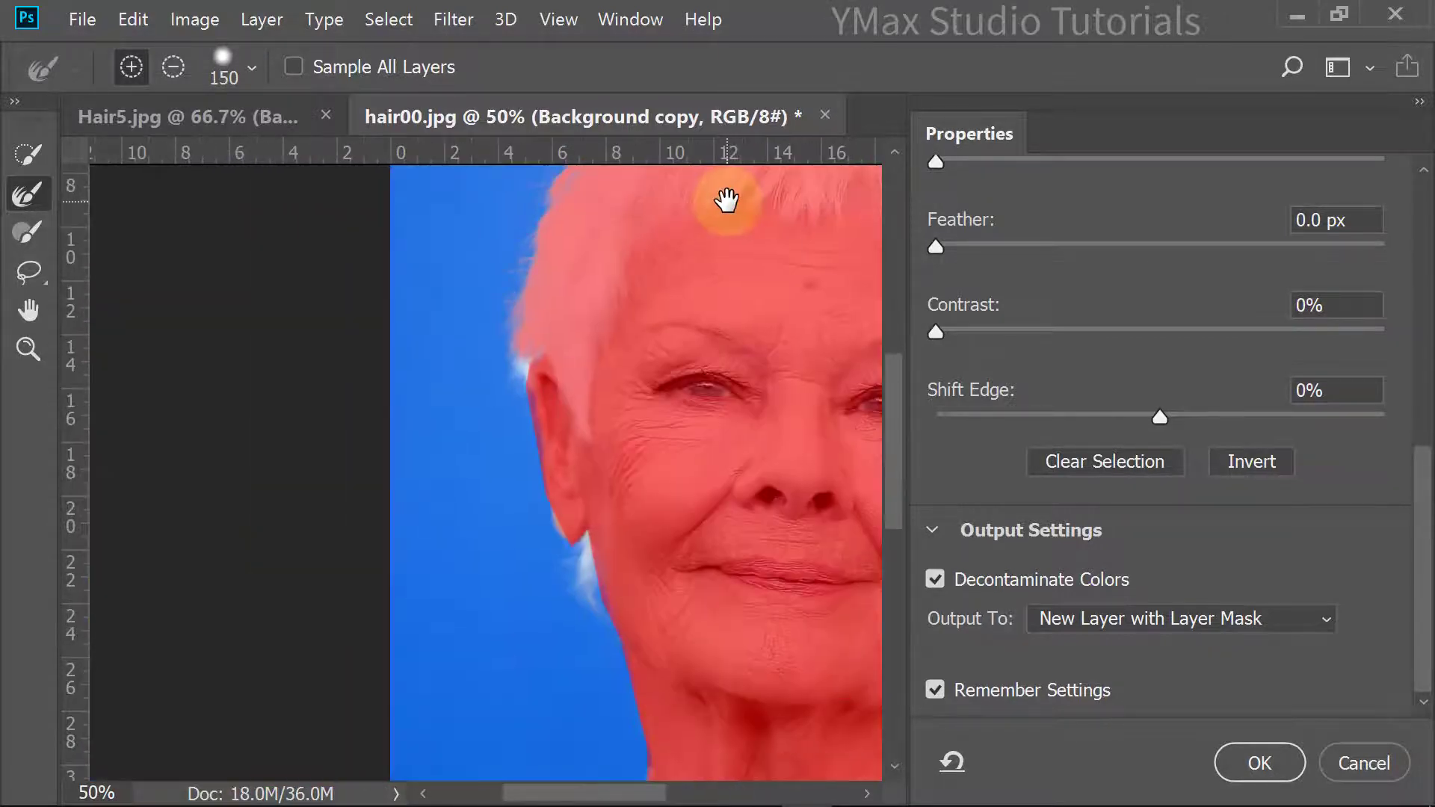
mouse_move(486, 284)
left_mouse_down()
mouse_move(486, 327)
mouse_move(523, 365)
left_mouse_up()
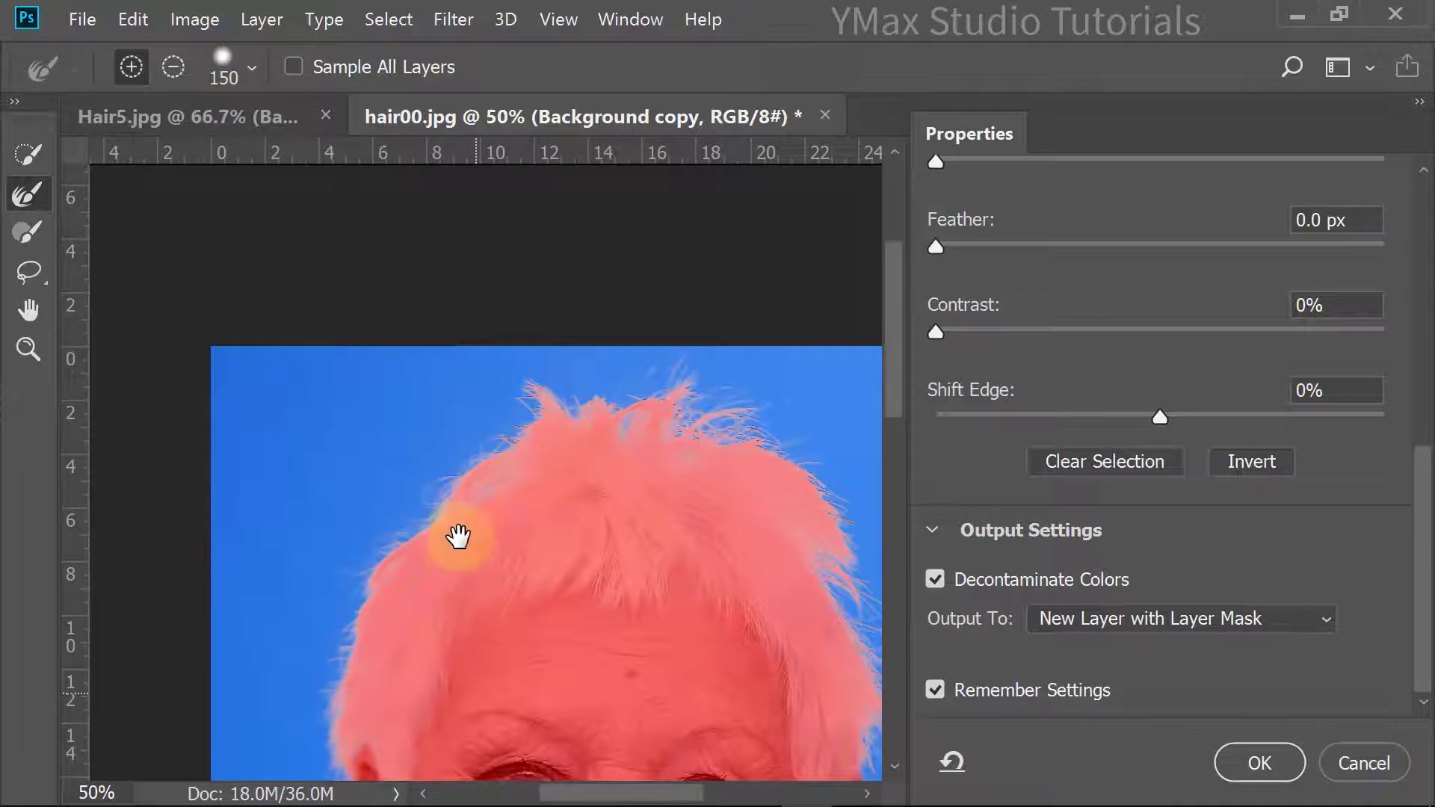
left_click_drag(458, 552, 446, 91)
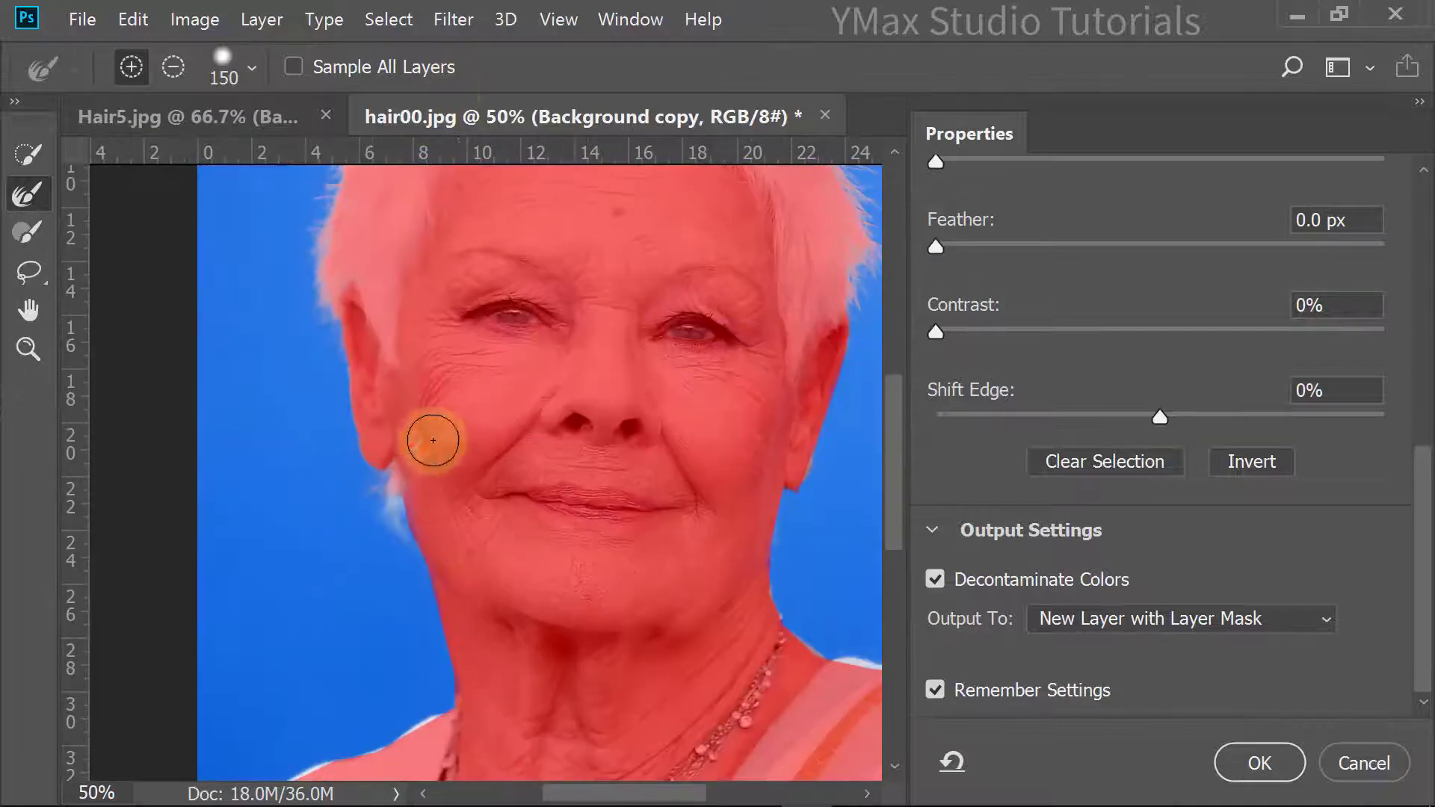
mouse_move(432, 440)
left_mouse_down()
mouse_move(395, 472)
mouse_move(401, 547)
mouse_move(385, 485)
mouse_move(408, 539)
mouse_move(397, 484)
mouse_move(418, 471)
mouse_move(380, 433)
left_mouse_up()
left_click(1258, 763)
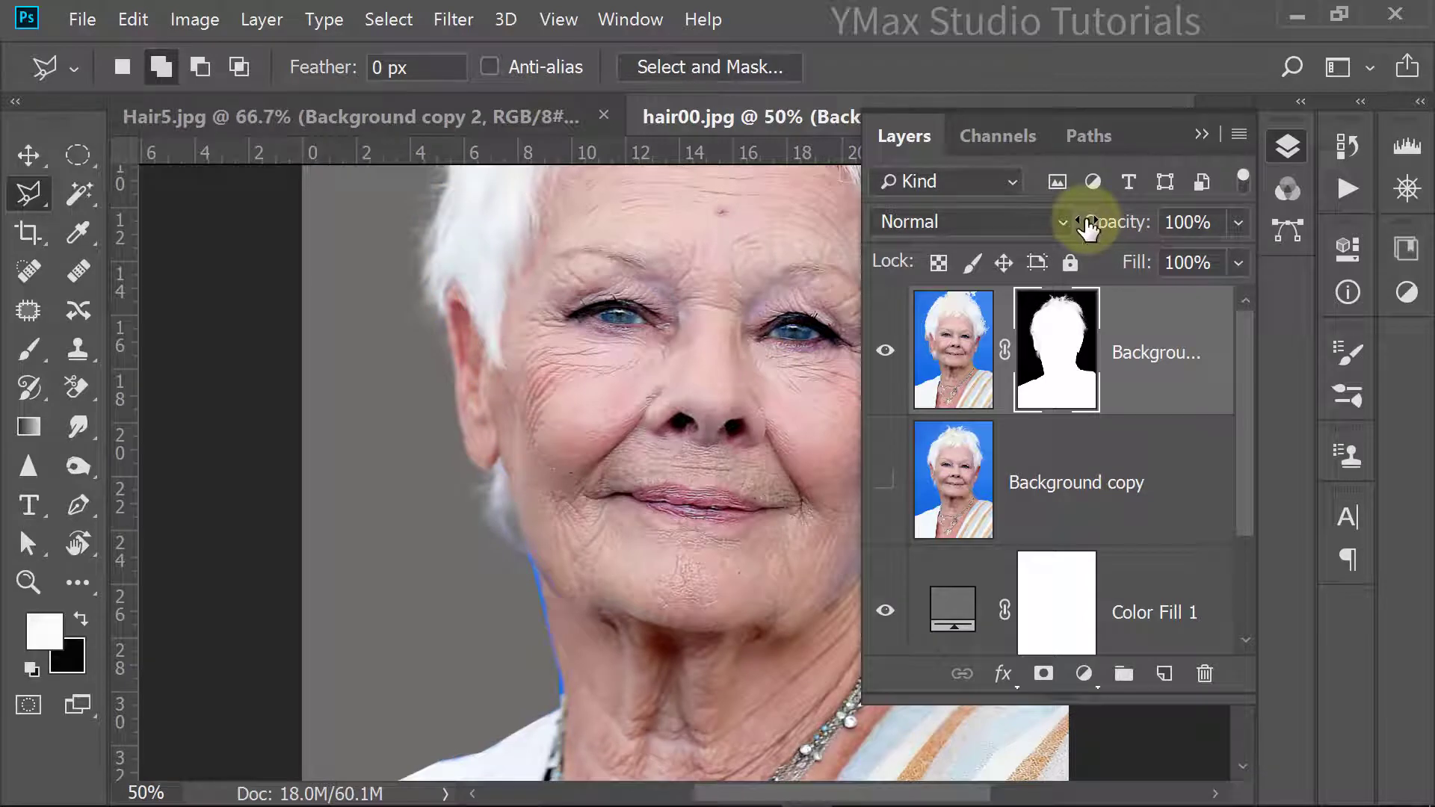
Step: Examine the white-haired woman's cutout against the gray fill, checking the hair strands, ears and neck edges at close range
left_click_drag(596, 416, 572, 473)
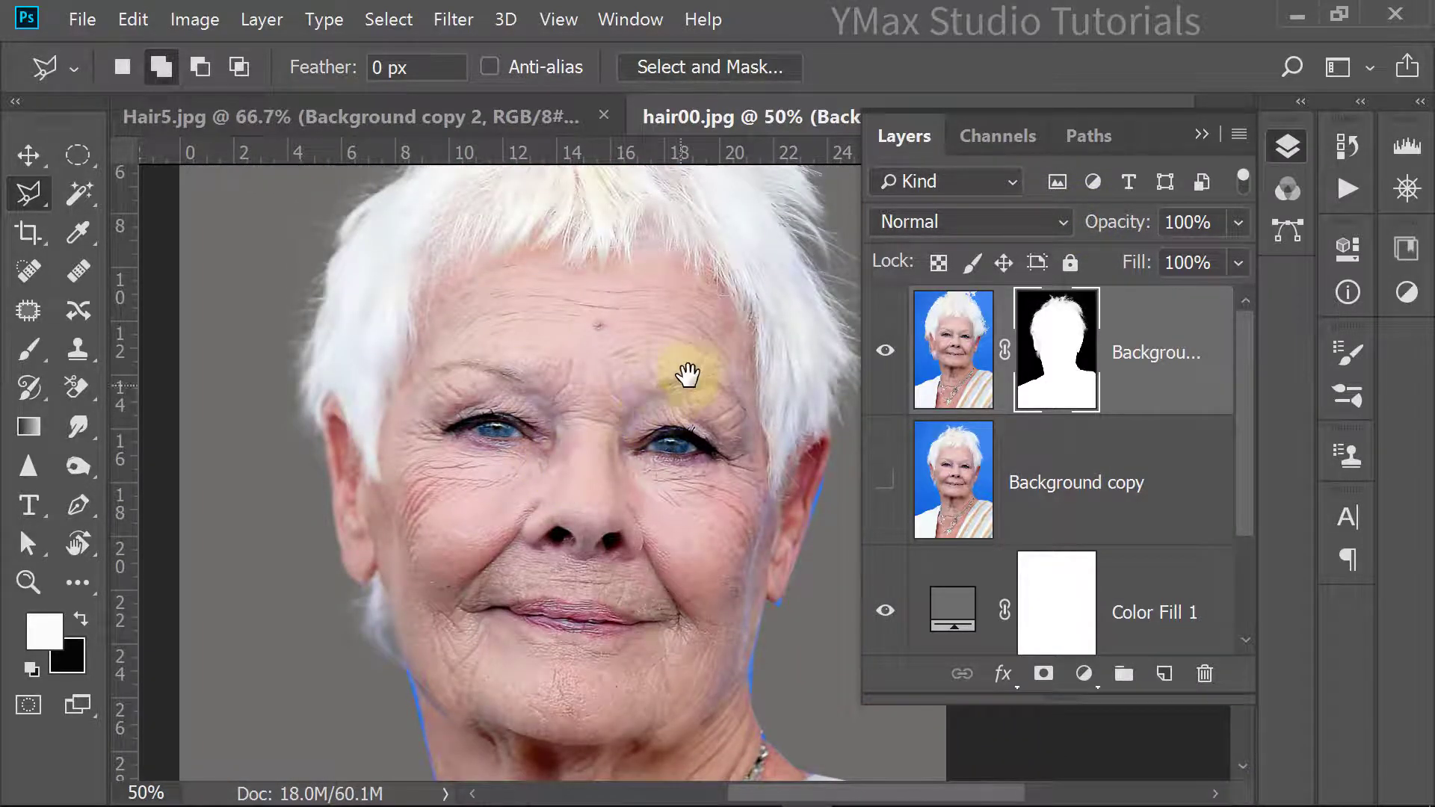
left_click_drag(683, 374, 641, 676)
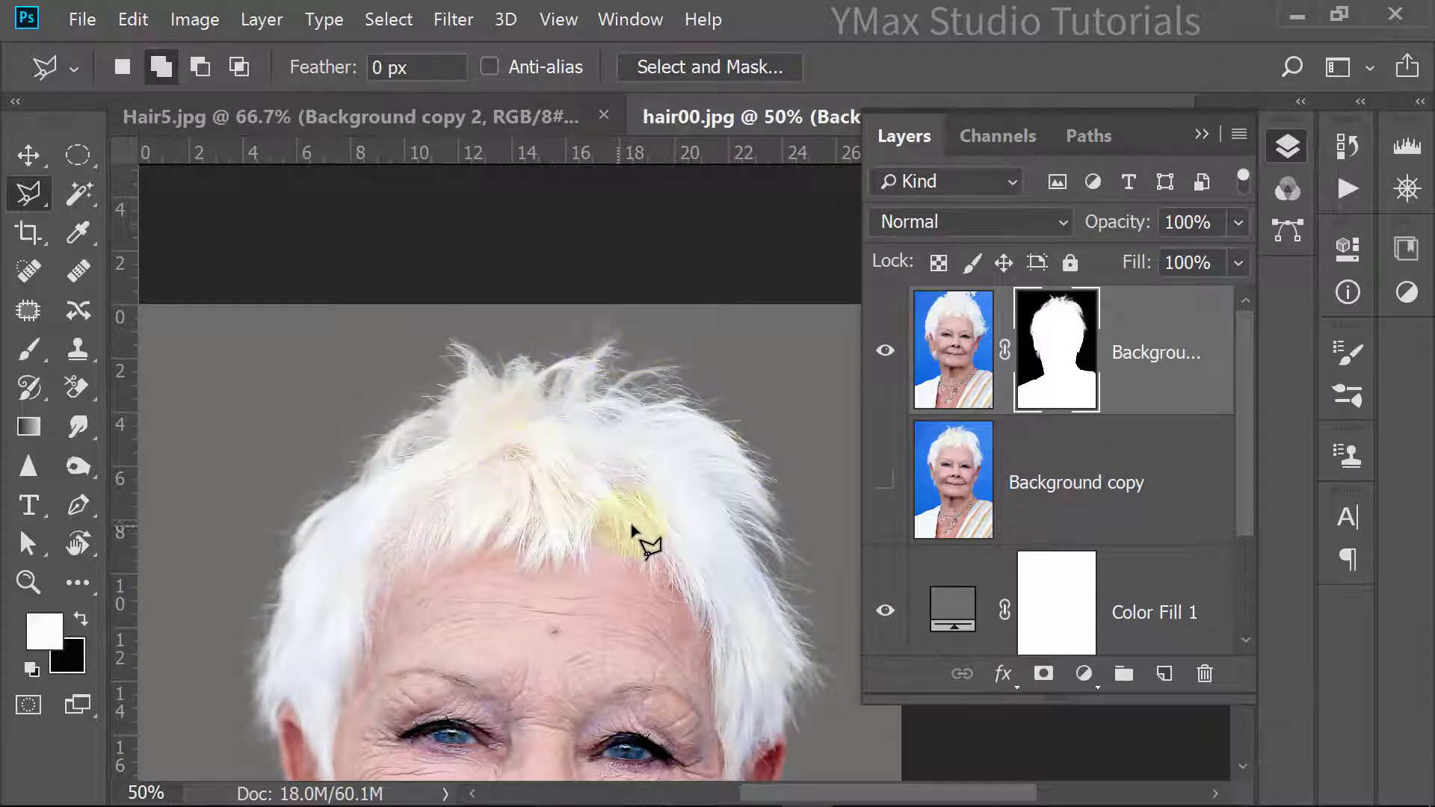
scroll(688, 250, "down", 5)
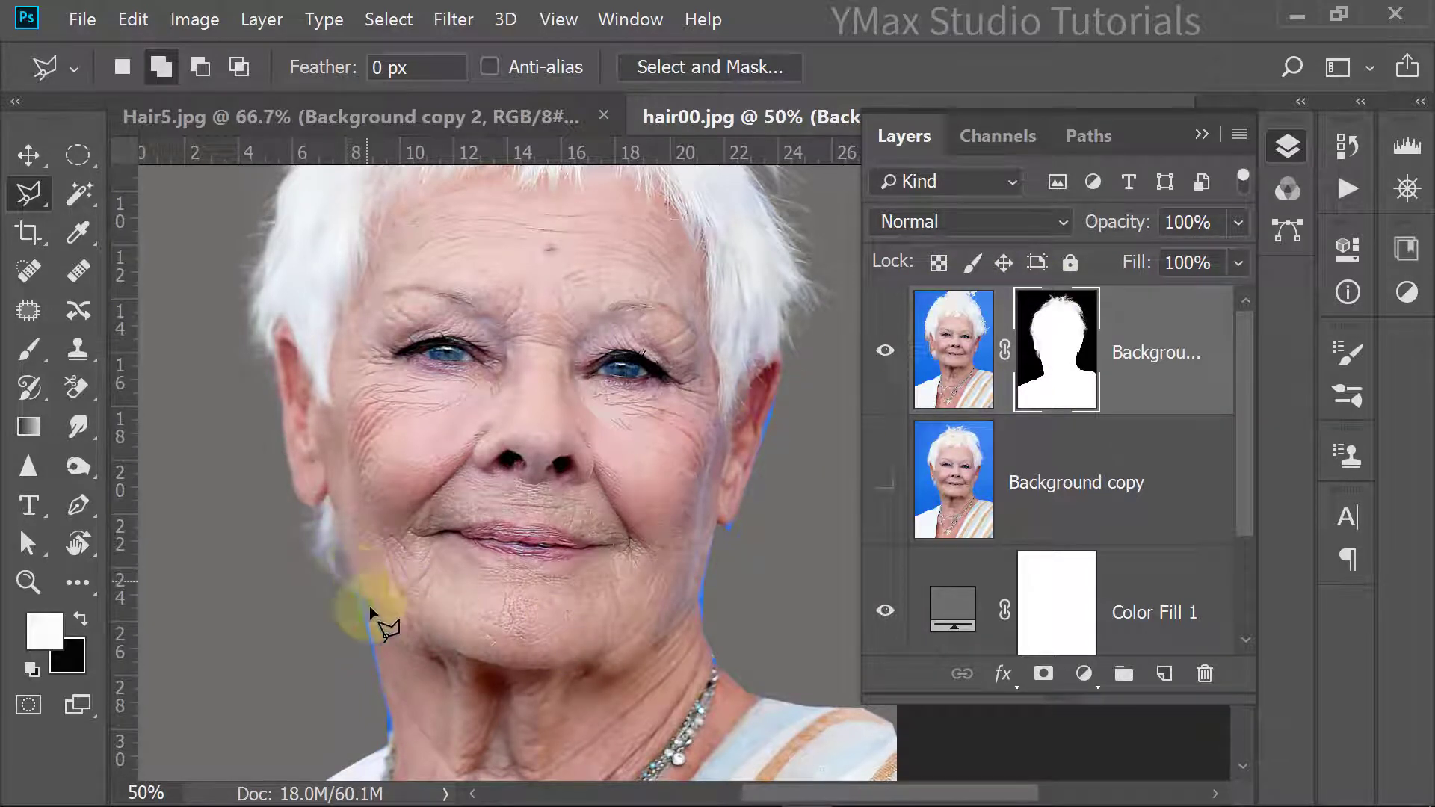
left_click_drag(544, 397, 602, 790)
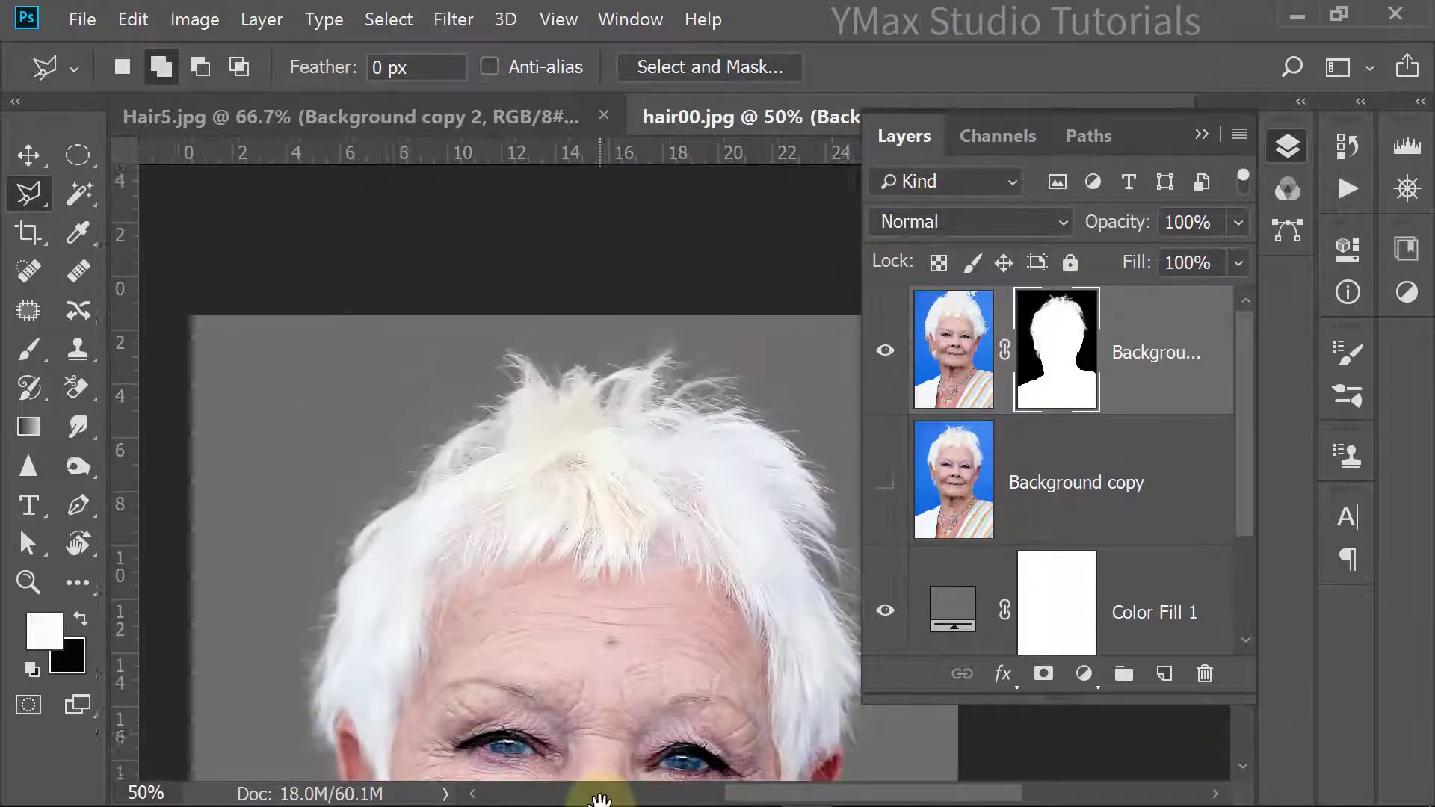
key("ctrl+plus")
key("ctrl+plus")
key("ctrl+plus")
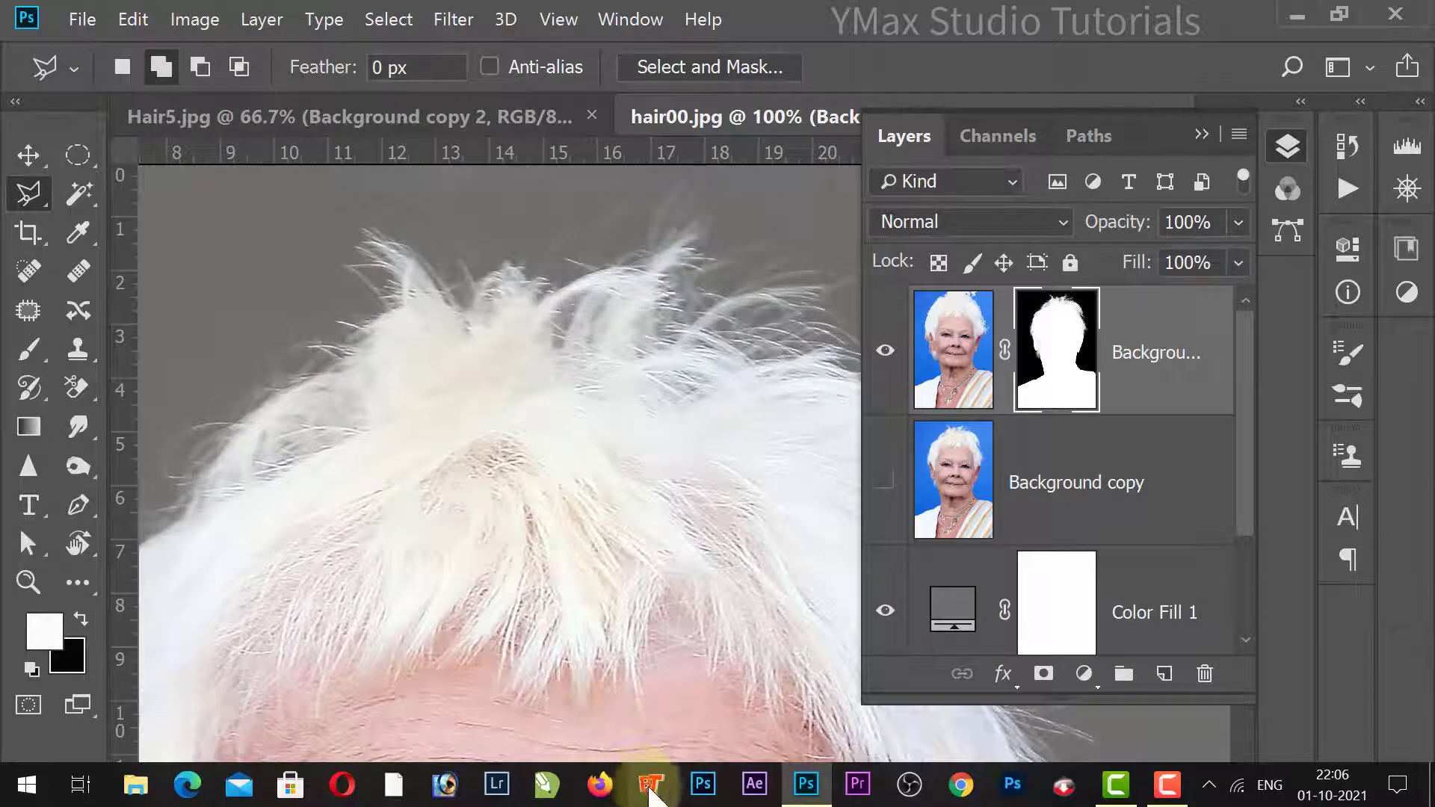
left_click_drag(348, 564, 635, 231)
left_click_drag(649, 345, 194, 369)
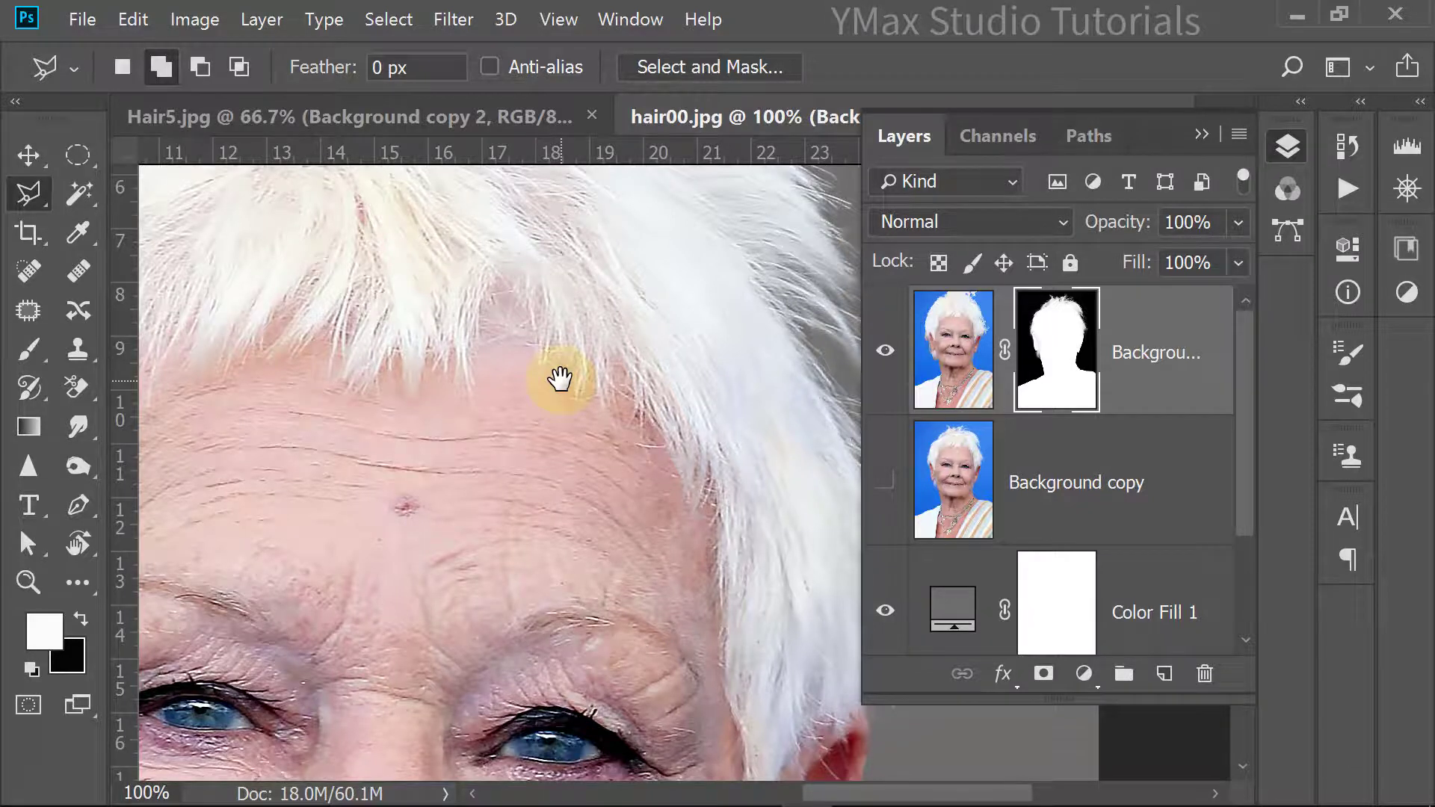
Step: Open the picture hair8 from the Picture folder
key("ctrl+o")
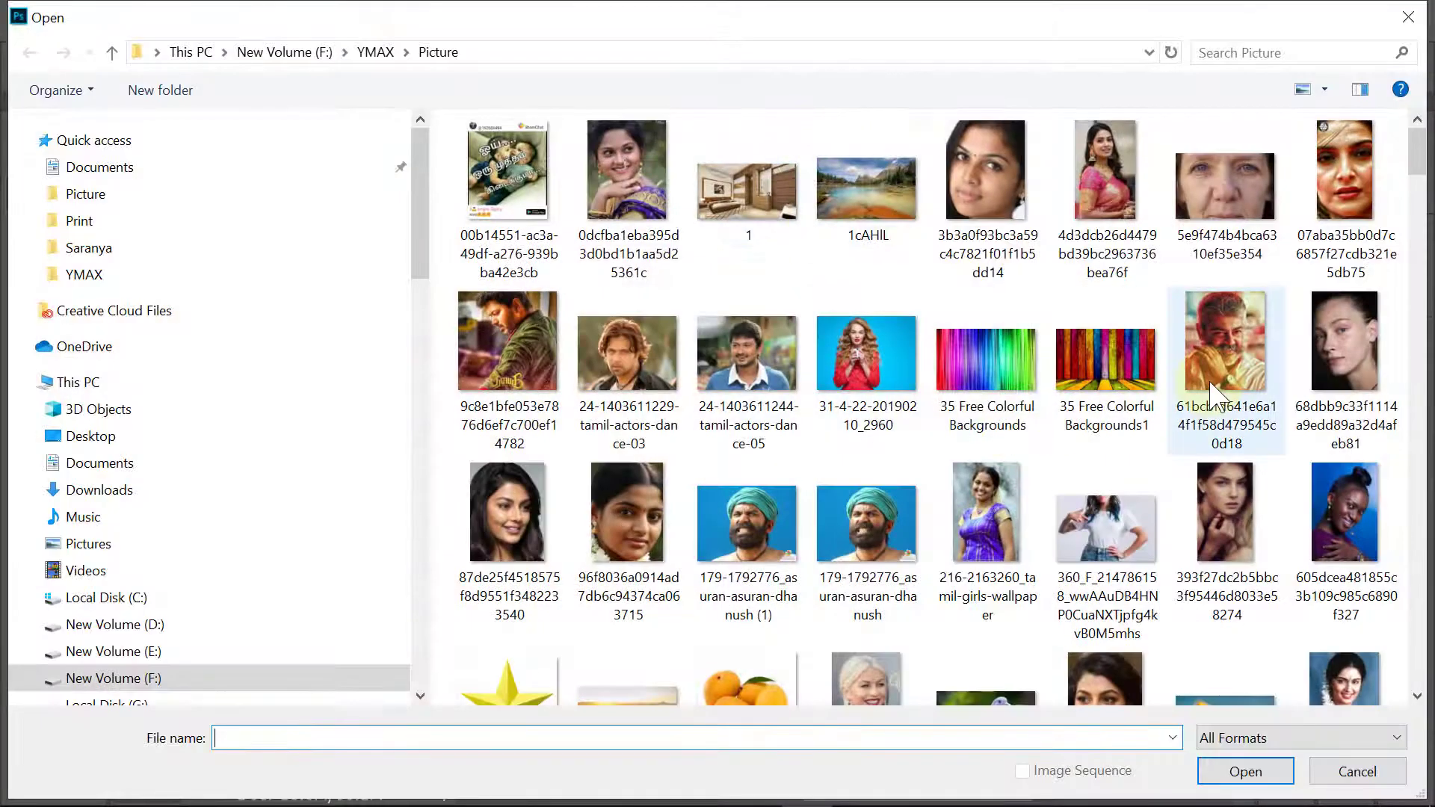
left_click(951, 399)
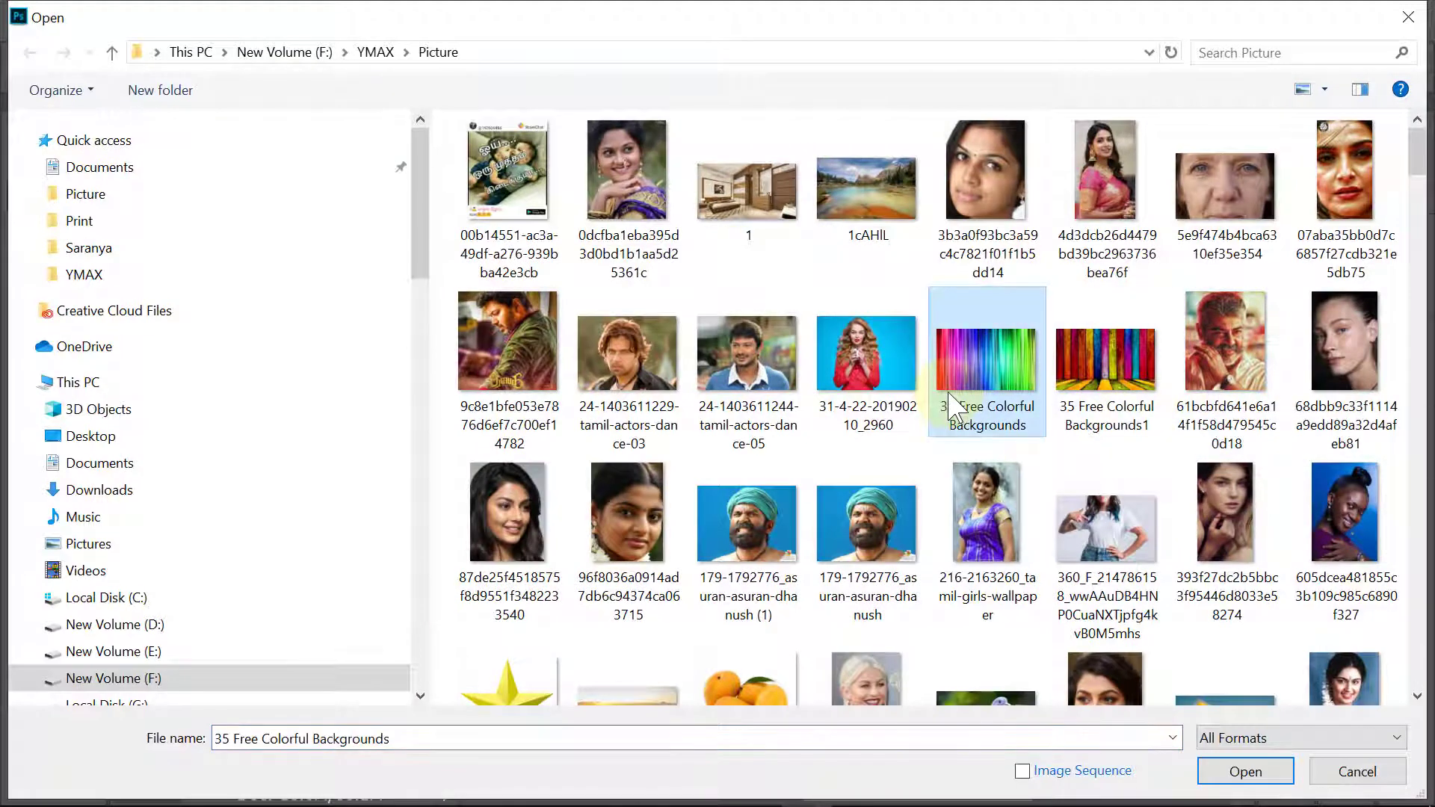
type("hair")
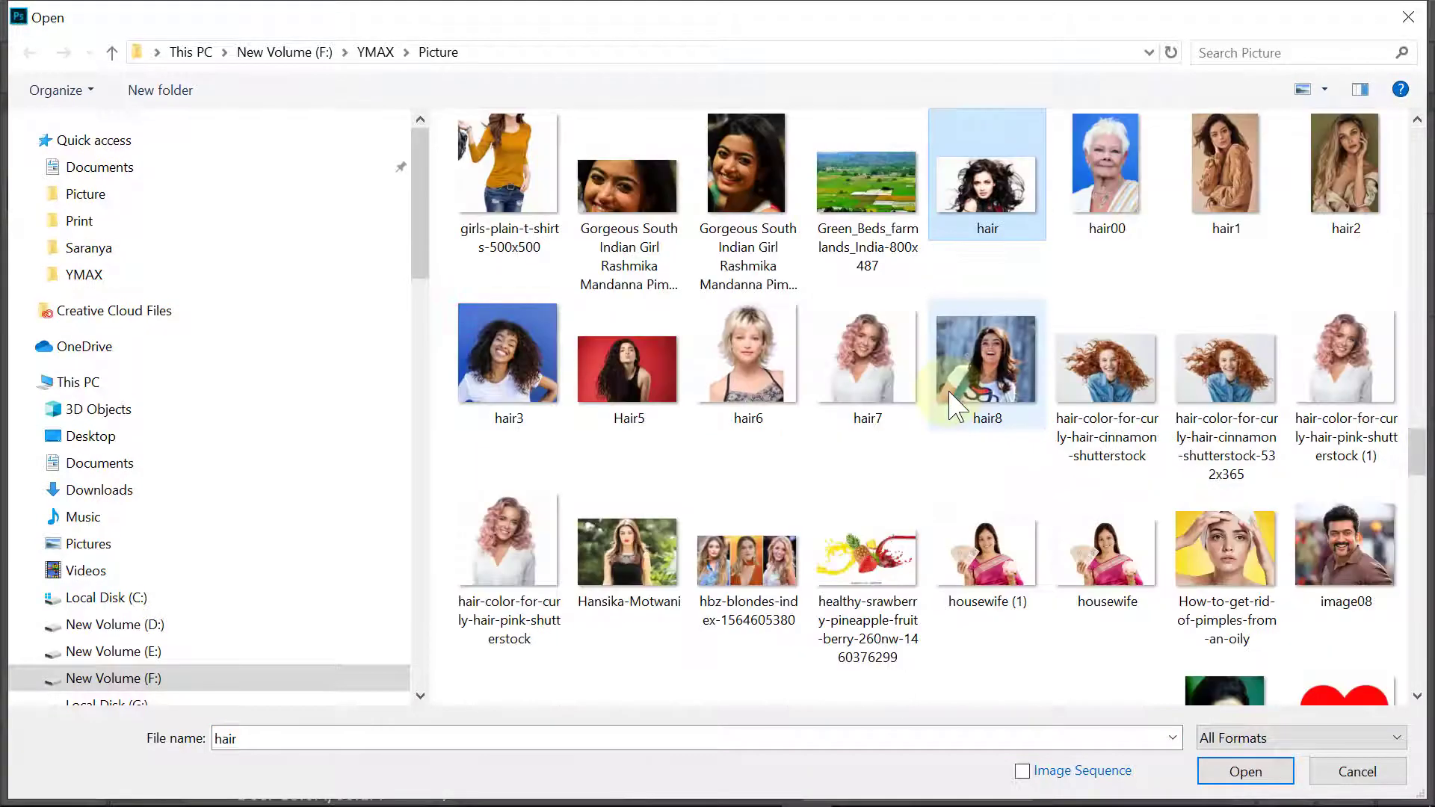
left_click(987, 367)
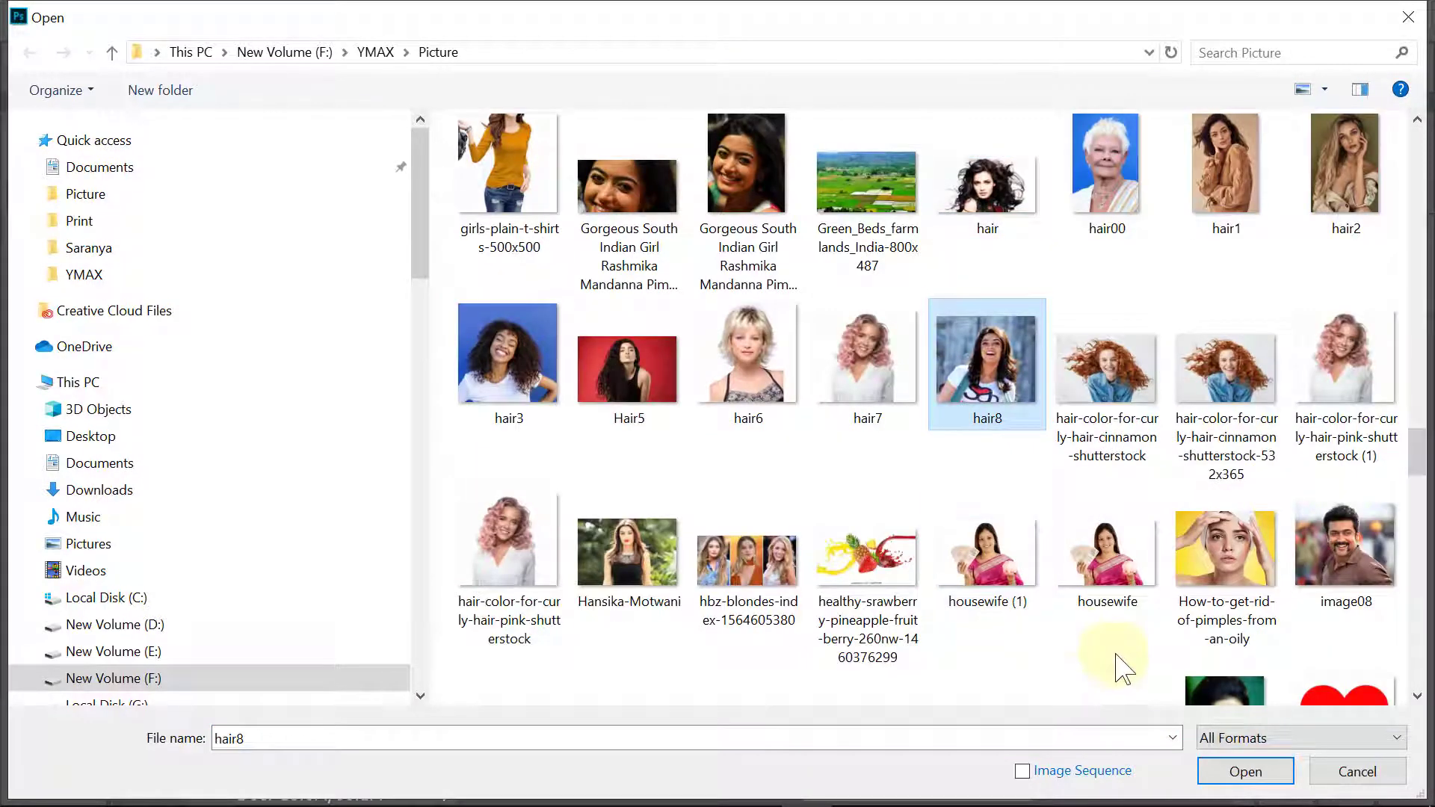
left_click(1249, 773)
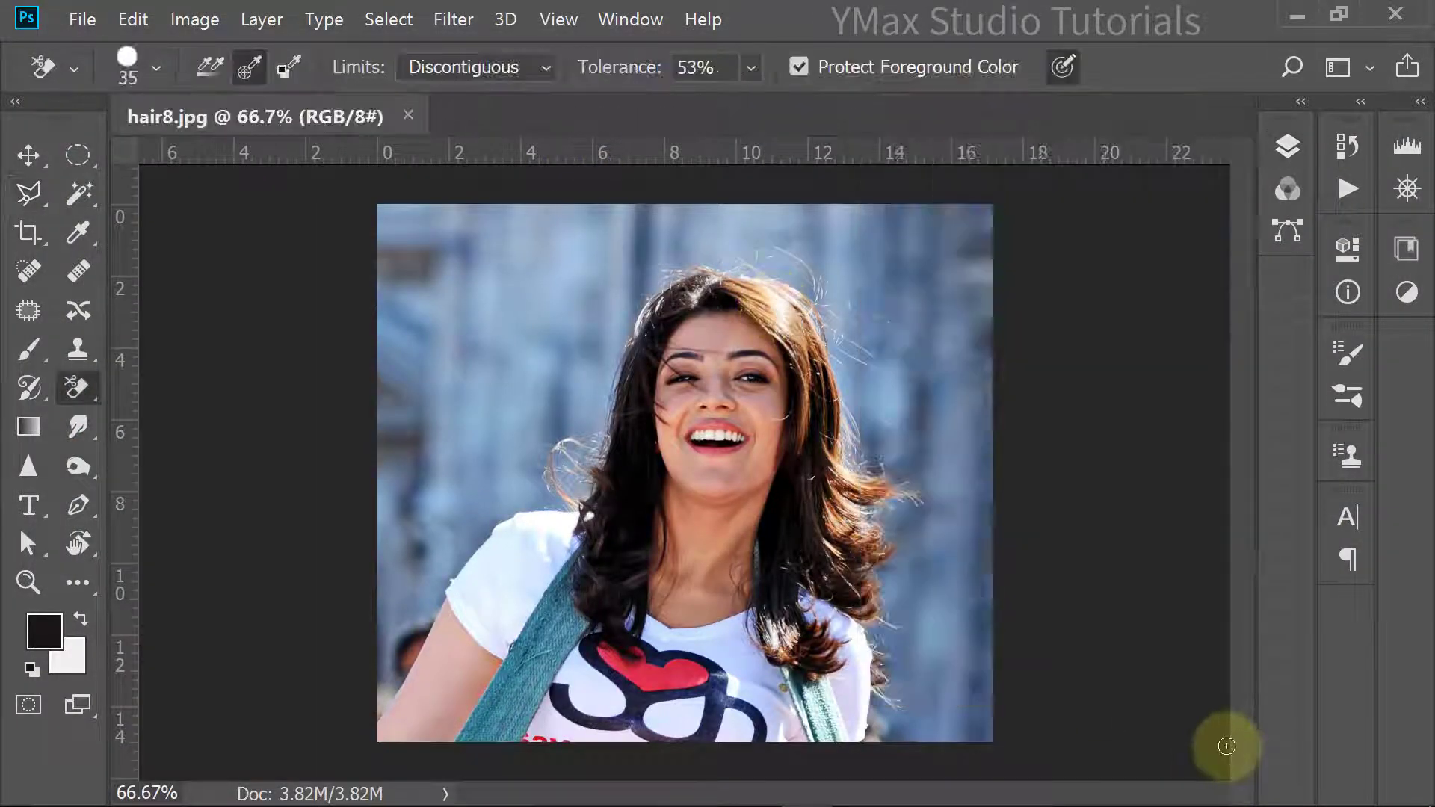
Step: Start a polygonal lasso outline at the photo's left edge and trace up the woman's bare arm to the sleeve
key("ctrl+plus")
key("ctrl+plus")
key("ctrl+plus")
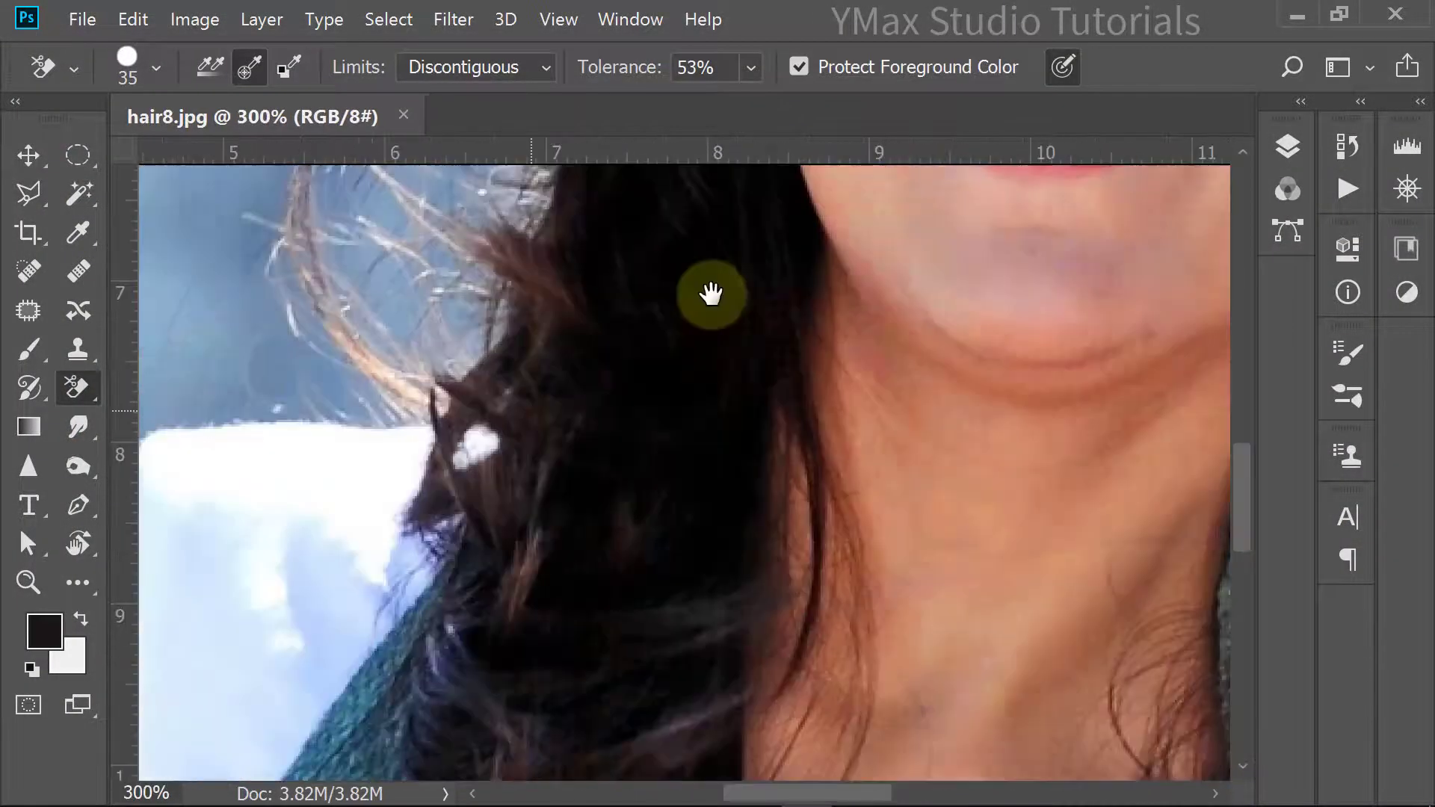
mouse_move(711, 294)
left_mouse_down()
mouse_move(592, 381)
mouse_move(604, 341)
left_mouse_up()
key("l")
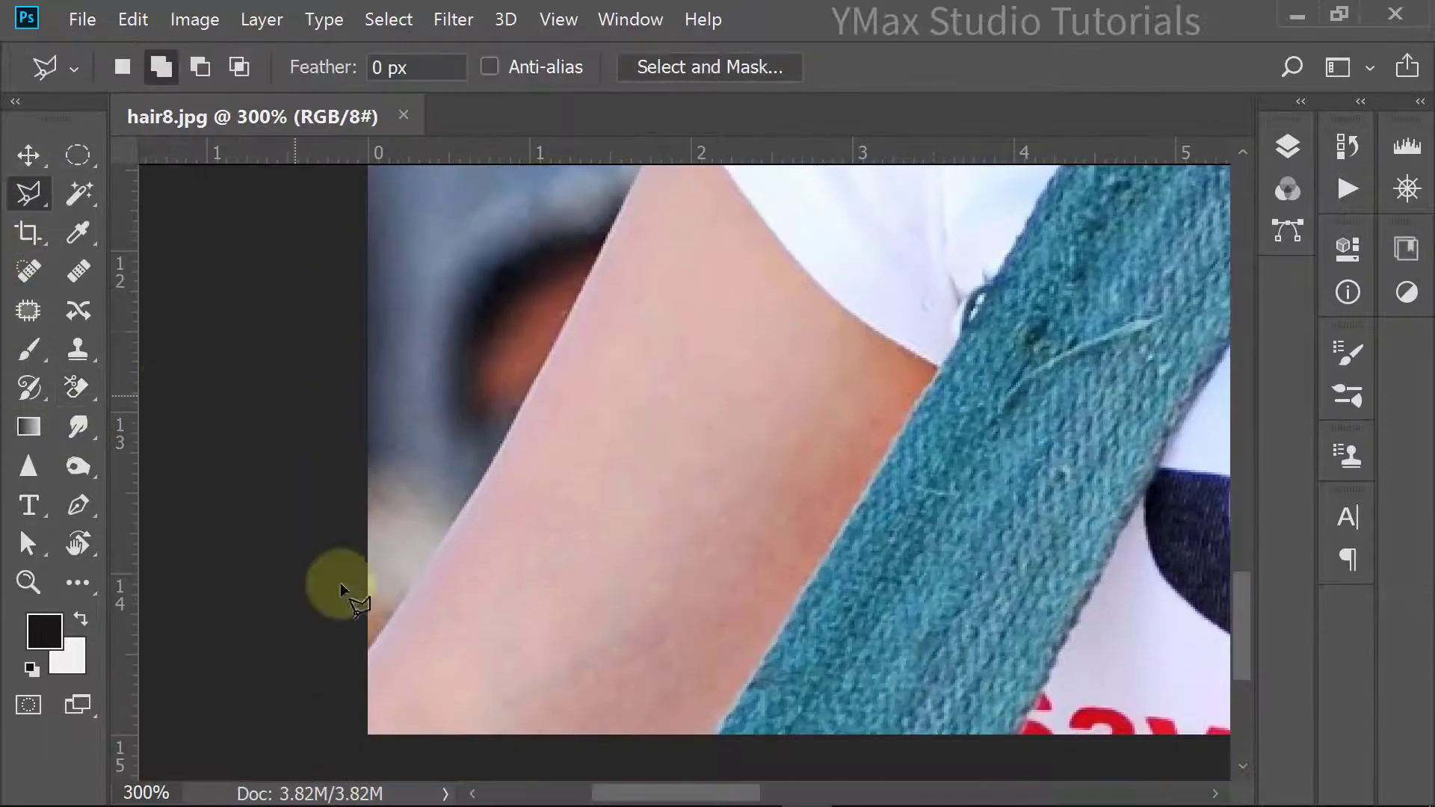
left_click(441, 548)
left_click(458, 509)
left_click(508, 511)
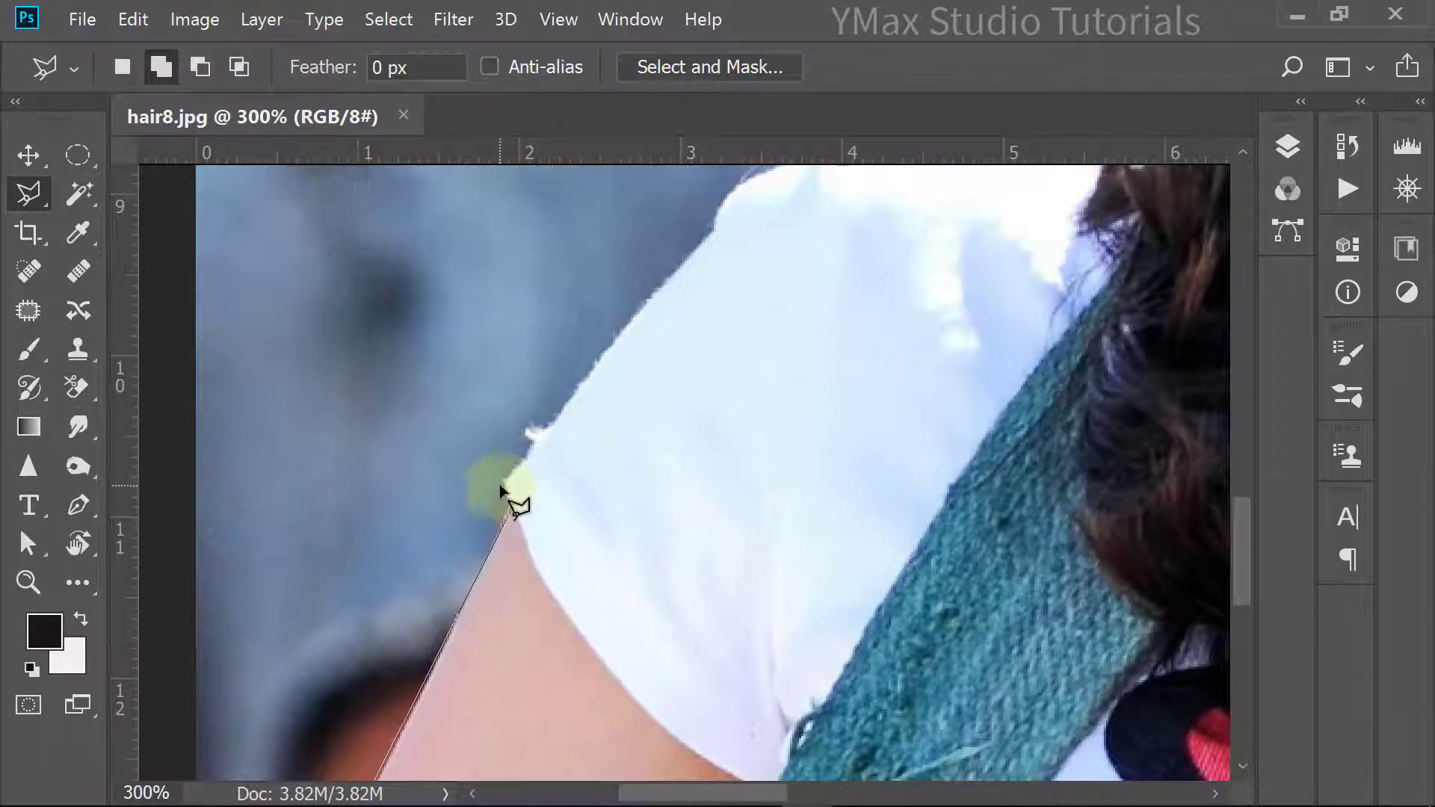
Step: Continue the lasso outline along the white sleeve and over the shoulder to where it meets the hair
left_click(505, 484)
left_click(650, 295)
left_click(717, 230)
left_click_drag(715, 228, 556, 645)
left_click(568, 614)
left_click(683, 548)
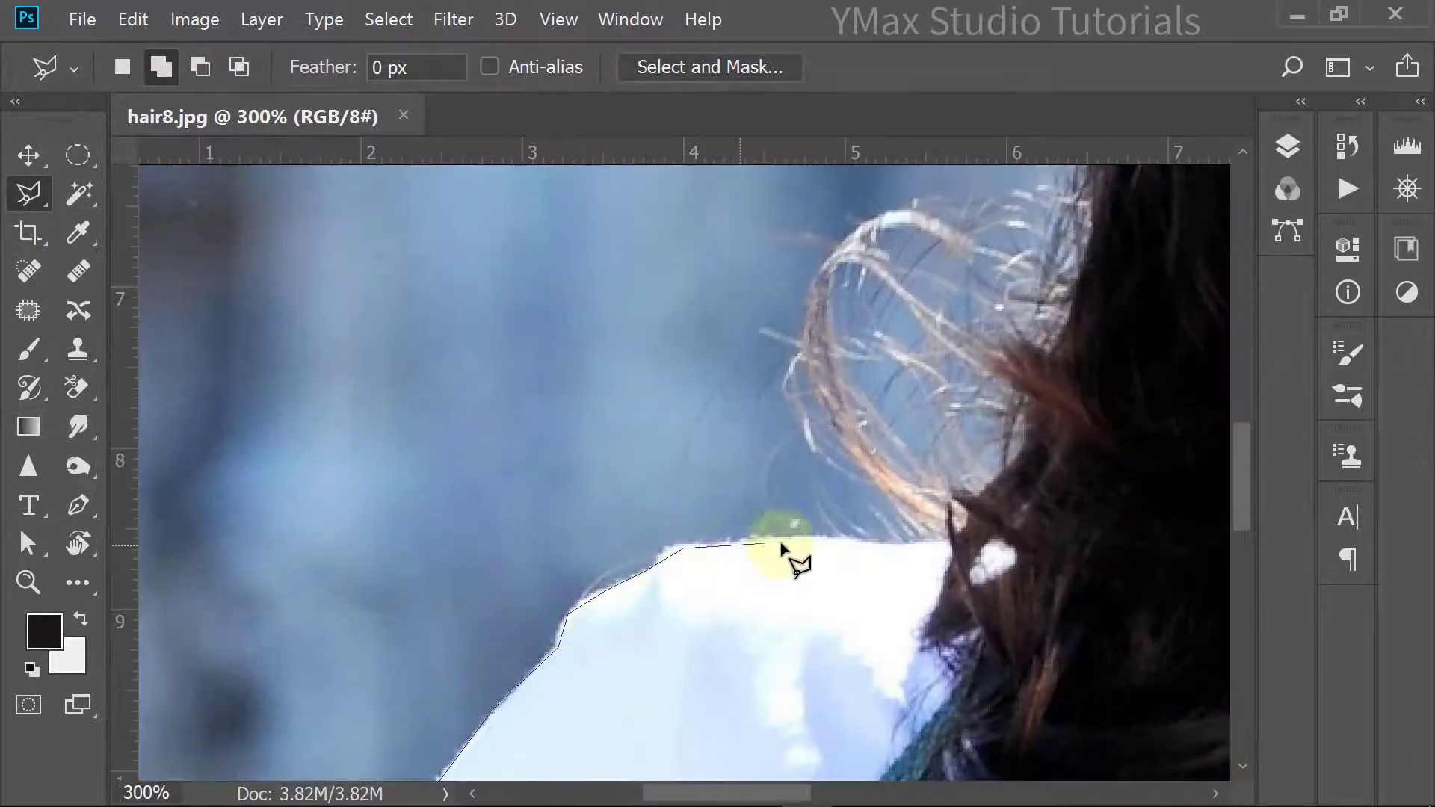
left_click(947, 536)
Step: Continue the lasso outline up the solid dark hair above the shoulder, leaving the loose curl outside
left_click_drag(951, 551, 464, 640)
left_click(509, 641)
left_click(578, 521)
left_click(599, 453)
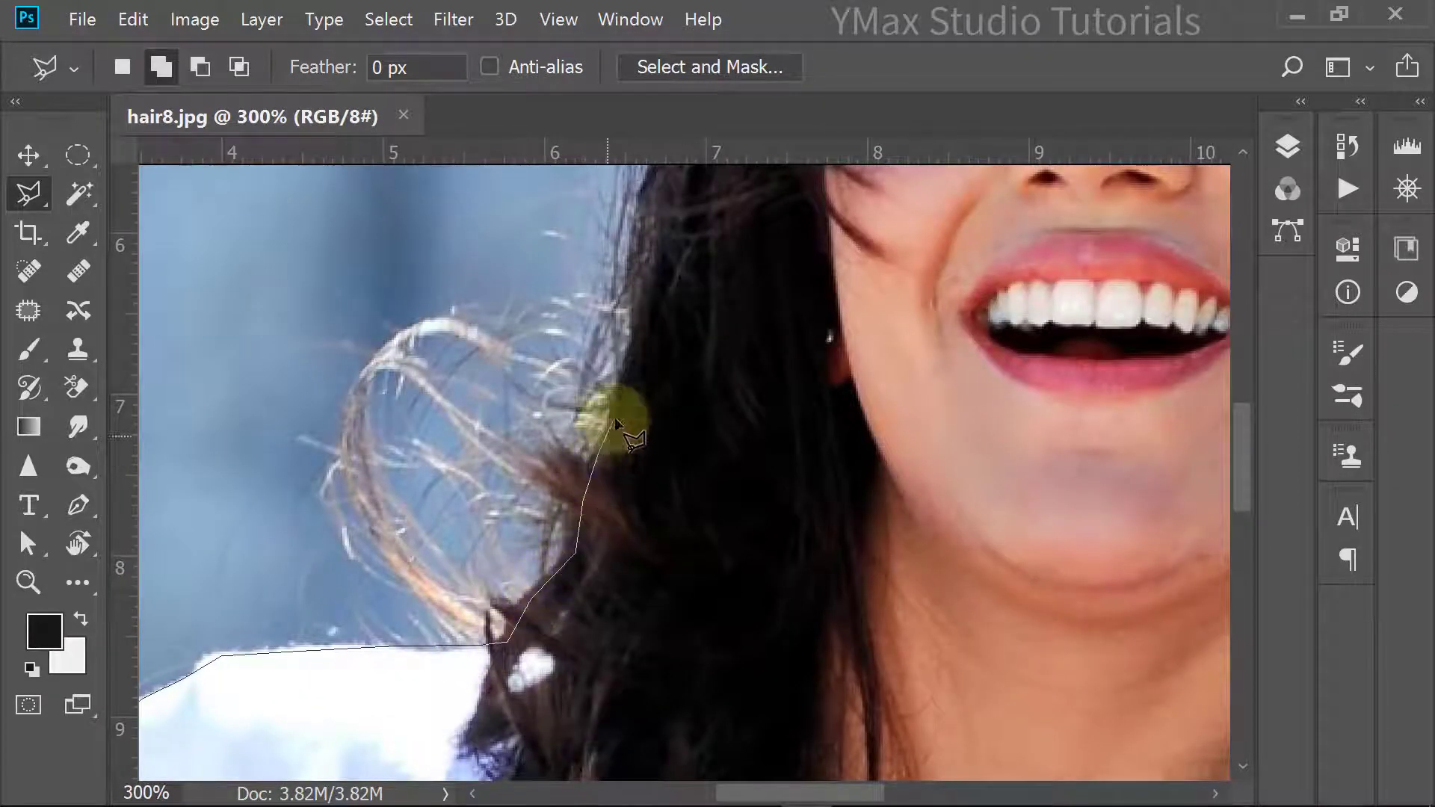
left_click(627, 388)
left_click(641, 336)
Step: Continue the lasso outline just inside the dark hair beside the cheek, up to eyebrow level on the photo's left side
left_click_drag(648, 315, 547, 614)
left_click(557, 509)
left_click(593, 329)
left_click(620, 235)
left_click(646, 200)
left_click_drag(647, 199, 528, 587)
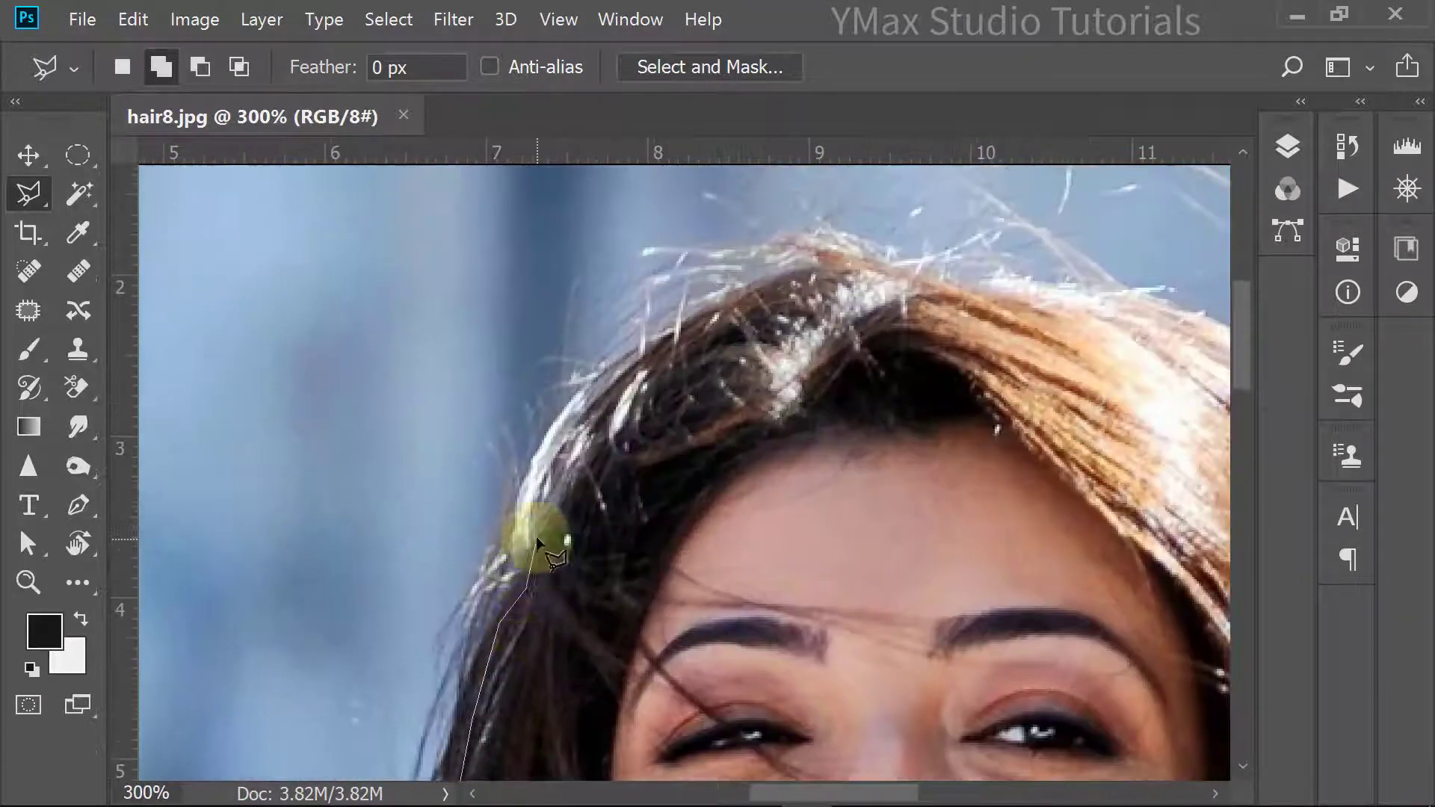
Step: Continue the lasso outline from the temple along the inner hair edge up to the crown, leaving the flyaway strands outside
left_click(529, 547)
left_click(531, 512)
left_click(545, 456)
left_click(602, 383)
left_click(672, 329)
left_click(755, 288)
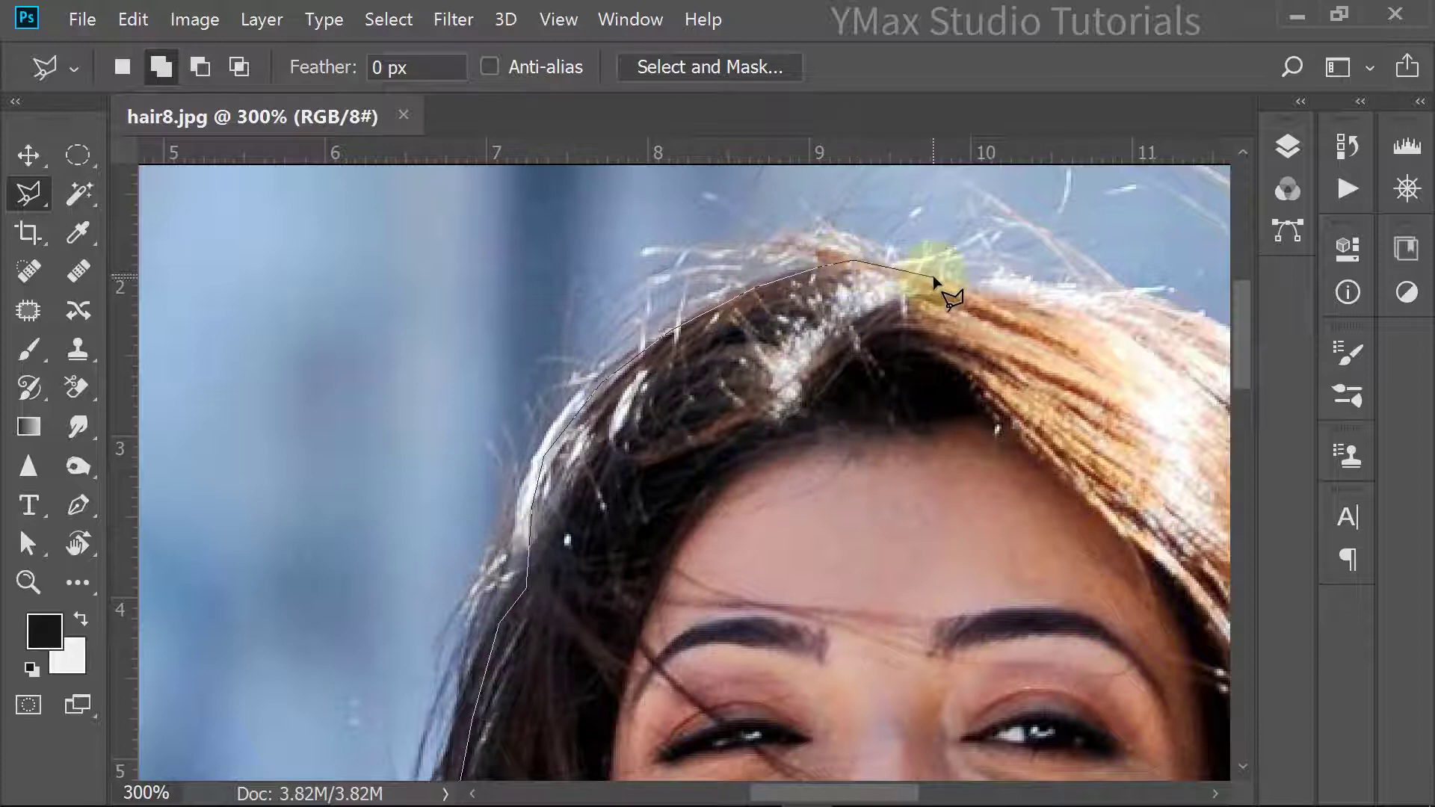
Step: Continue the lasso outline across the crown and down the brown hair past the eye on the photo's right side
left_click_drag(999, 325, 581, 332)
left_click(637, 288)
left_click(705, 292)
left_click(769, 321)
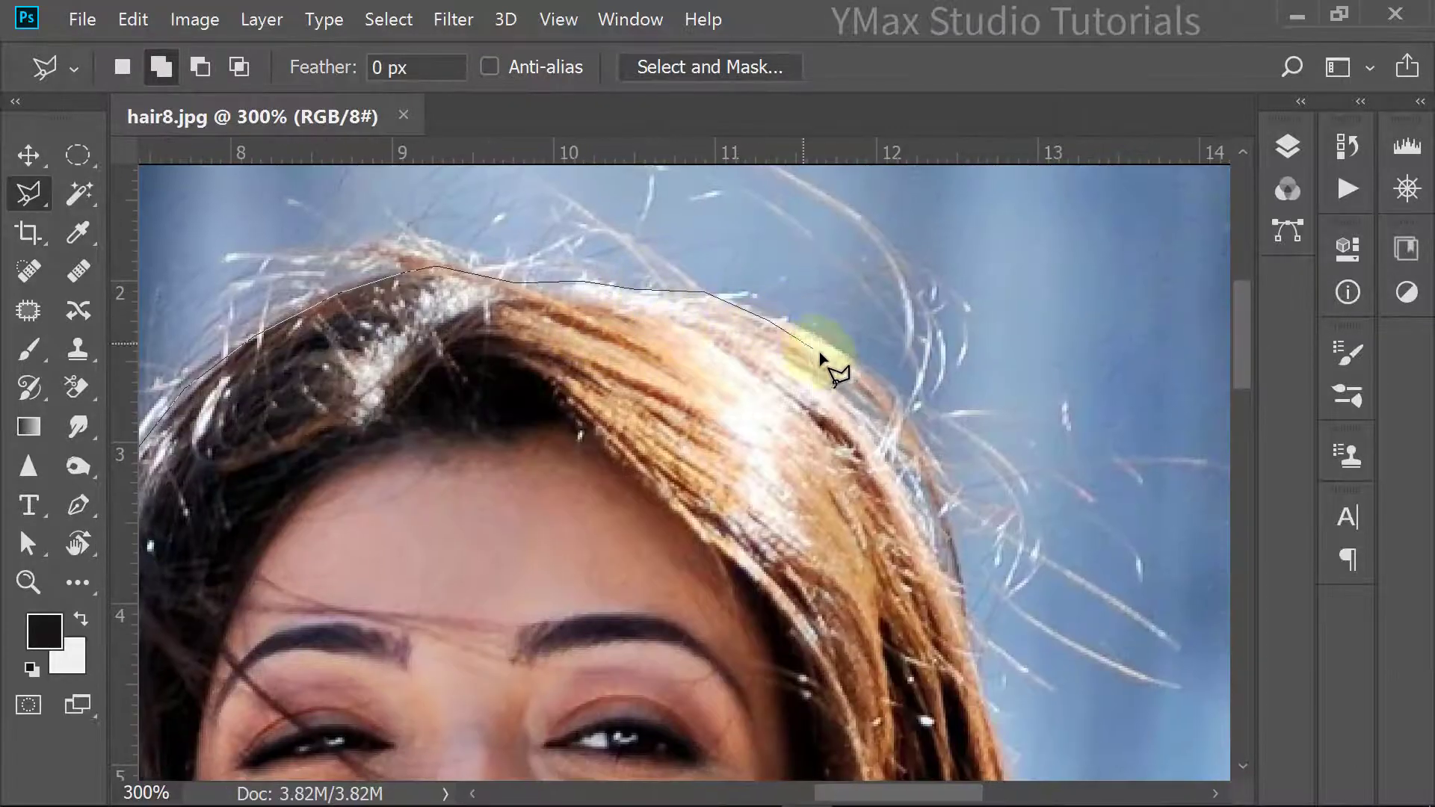
left_click(836, 370)
left_click(884, 425)
left_click_drag(977, 650, 913, 394)
left_click(921, 479)
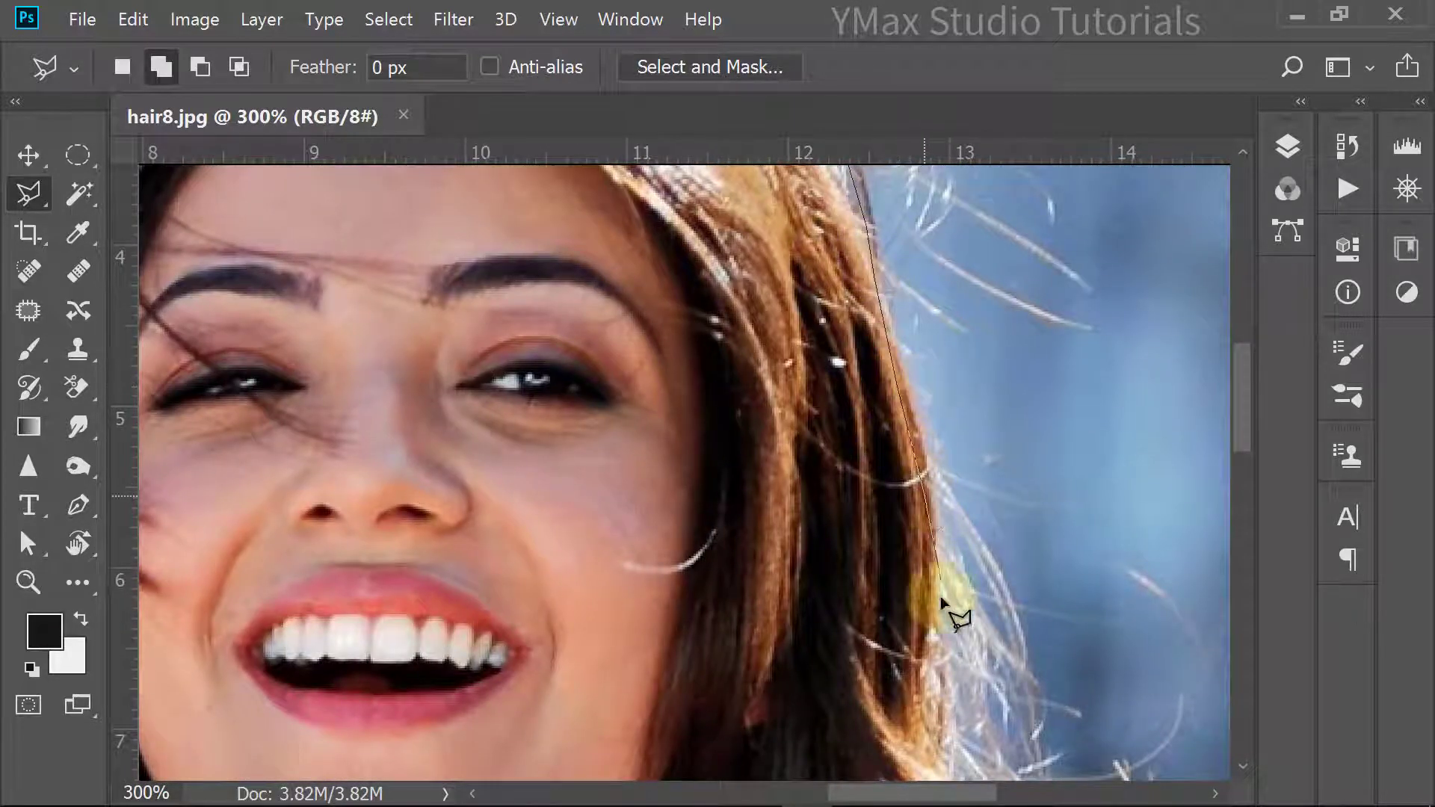
Step: Continue the lasso outline down the hair beside the mouth and out along the upper edge of the flicked-out lock
left_click_drag(905, 634, 824, 208)
left_click(845, 317)
left_click(879, 369)
left_click(964, 415)
left_click(1044, 426)
left_click(1042, 469)
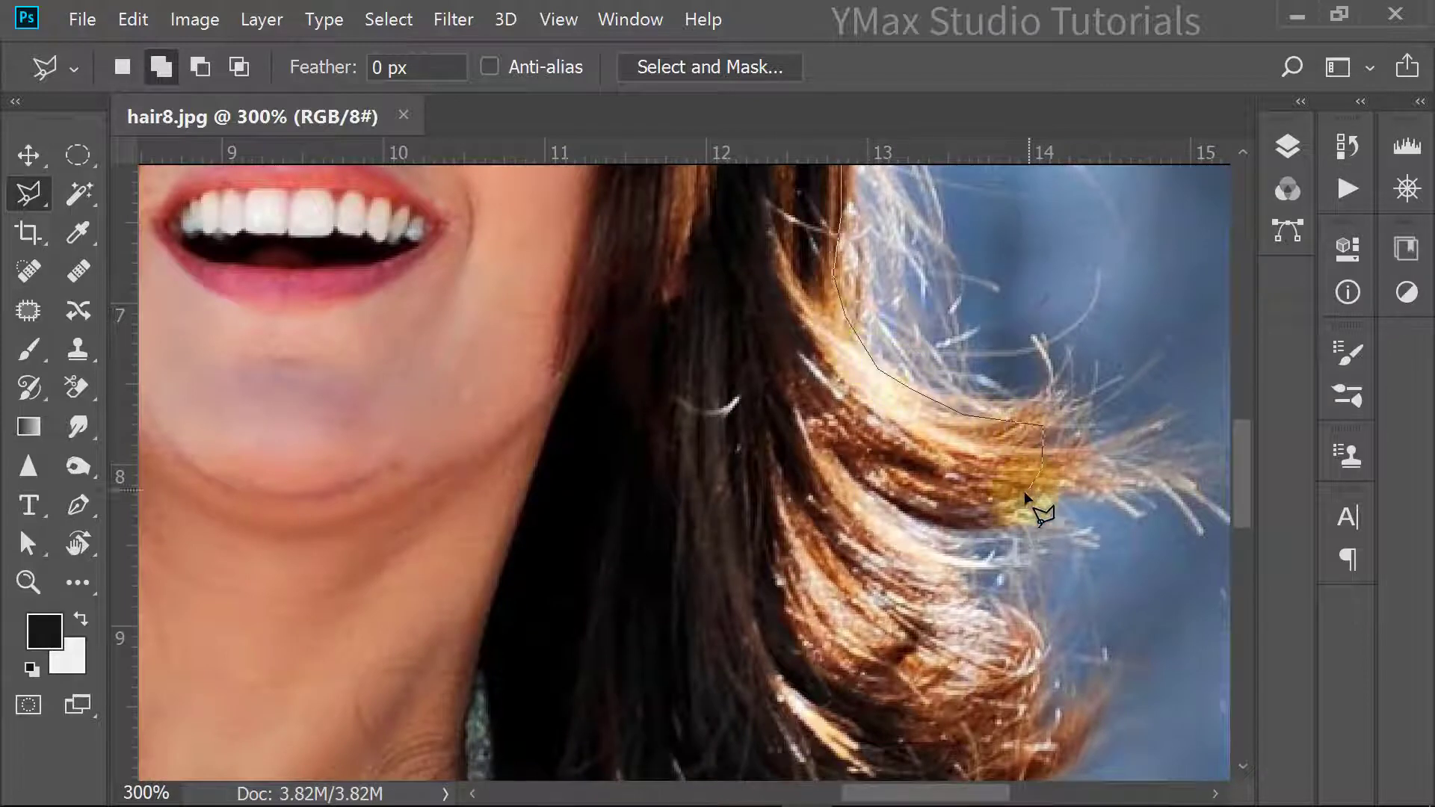
Step: Continue the lasso outline back under the flicked-out lock and around the curl directly beneath it
left_click(1015, 498)
left_click(969, 517)
left_click(909, 514)
left_click(942, 587)
left_click(989, 615)
left_click(1022, 627)
left_click(1034, 656)
left_click(1014, 694)
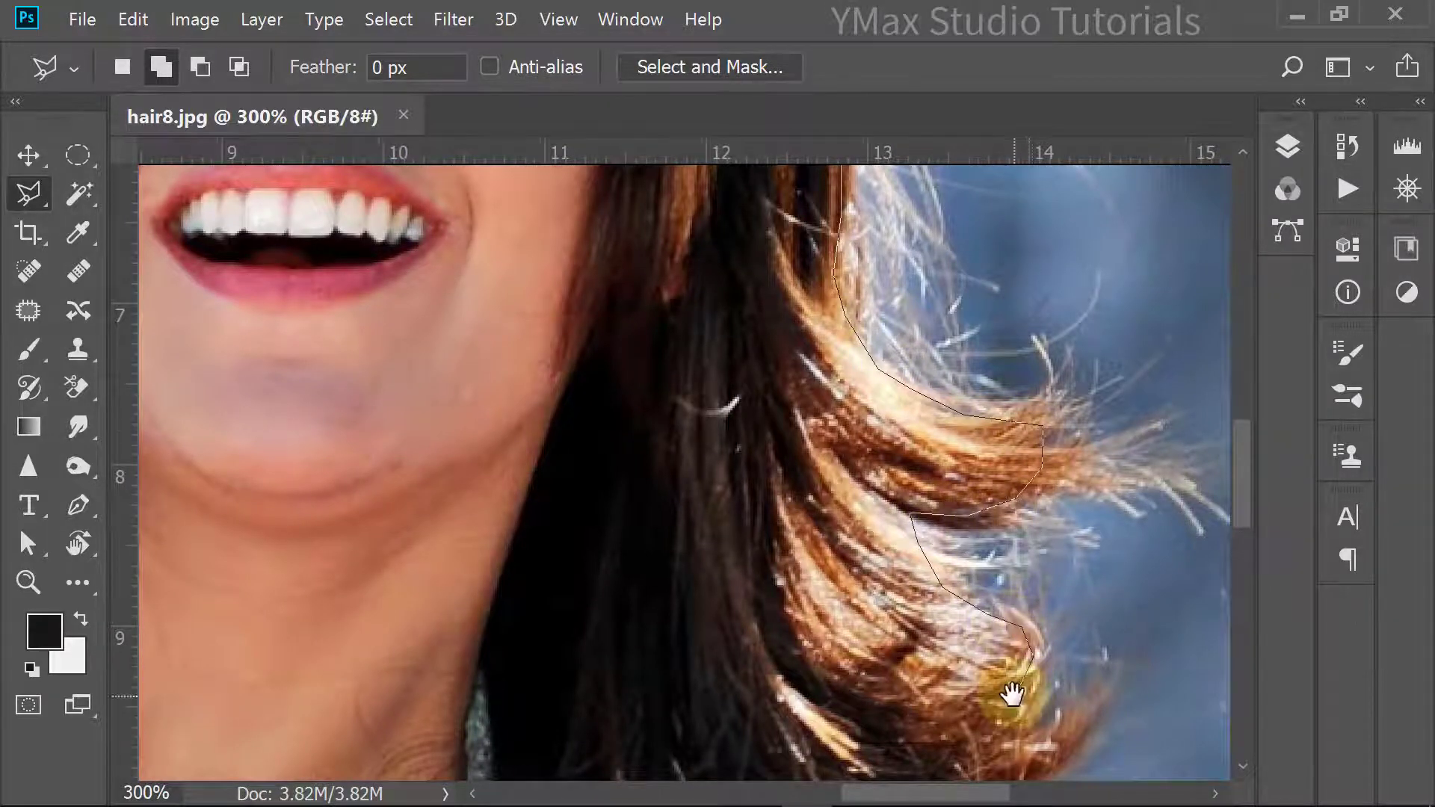
Step: Continue the lasso outline around the lower curls above the shoulder, cutting into the gap between them
left_click_drag(1012, 693, 1008, 299)
left_click(1028, 322)
left_click(1031, 359)
left_click(914, 377)
left_click(897, 430)
left_click(923, 477)
left_click(994, 480)
left_click(1006, 515)
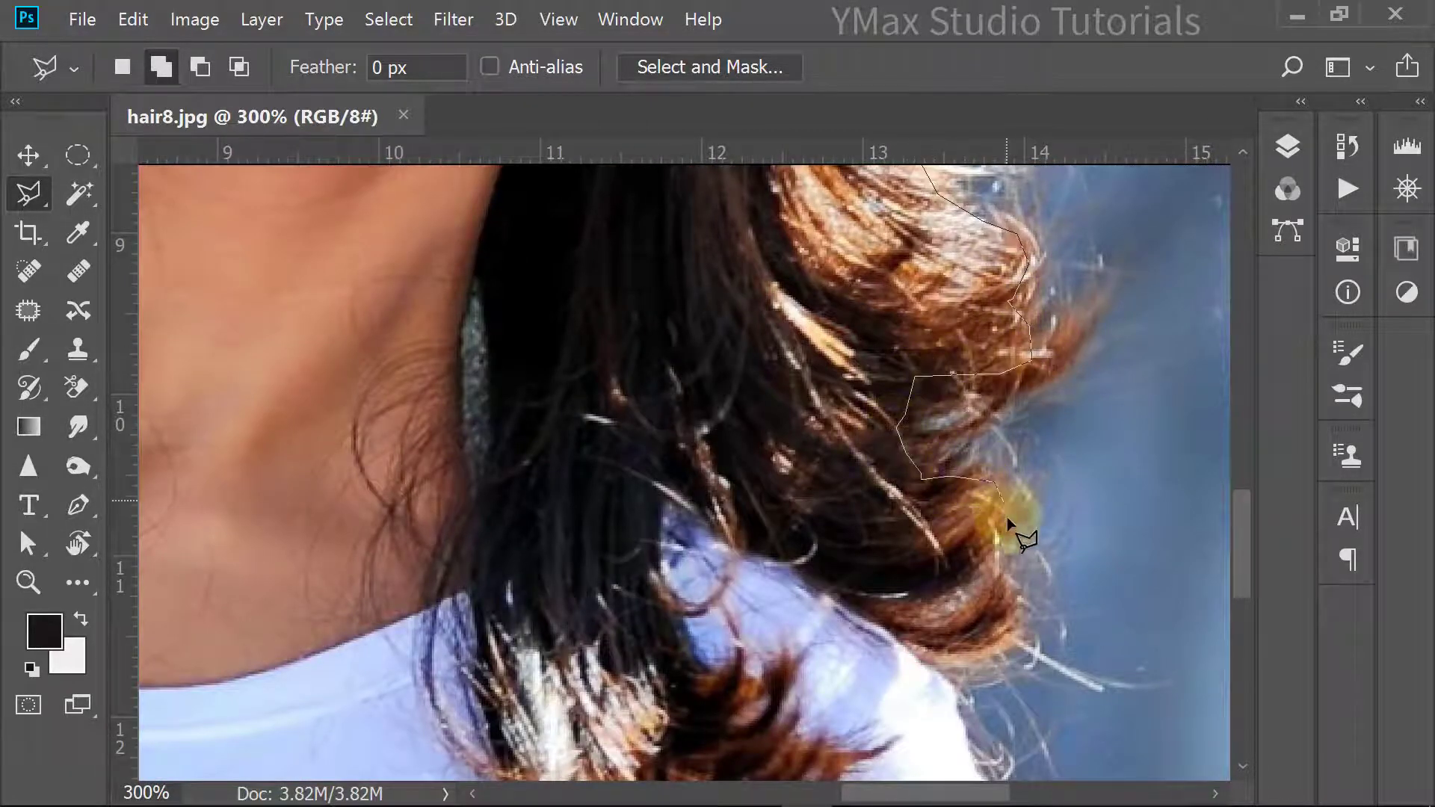
Step: Continue the lasso outline around the lowest curl down to the white shoulder on the photo's right side
left_click(950, 587)
left_click(880, 595)
left_click(892, 616)
left_click(929, 627)
left_click(972, 639)
left_click(951, 682)
left_click_drag(951, 684, 752, 242)
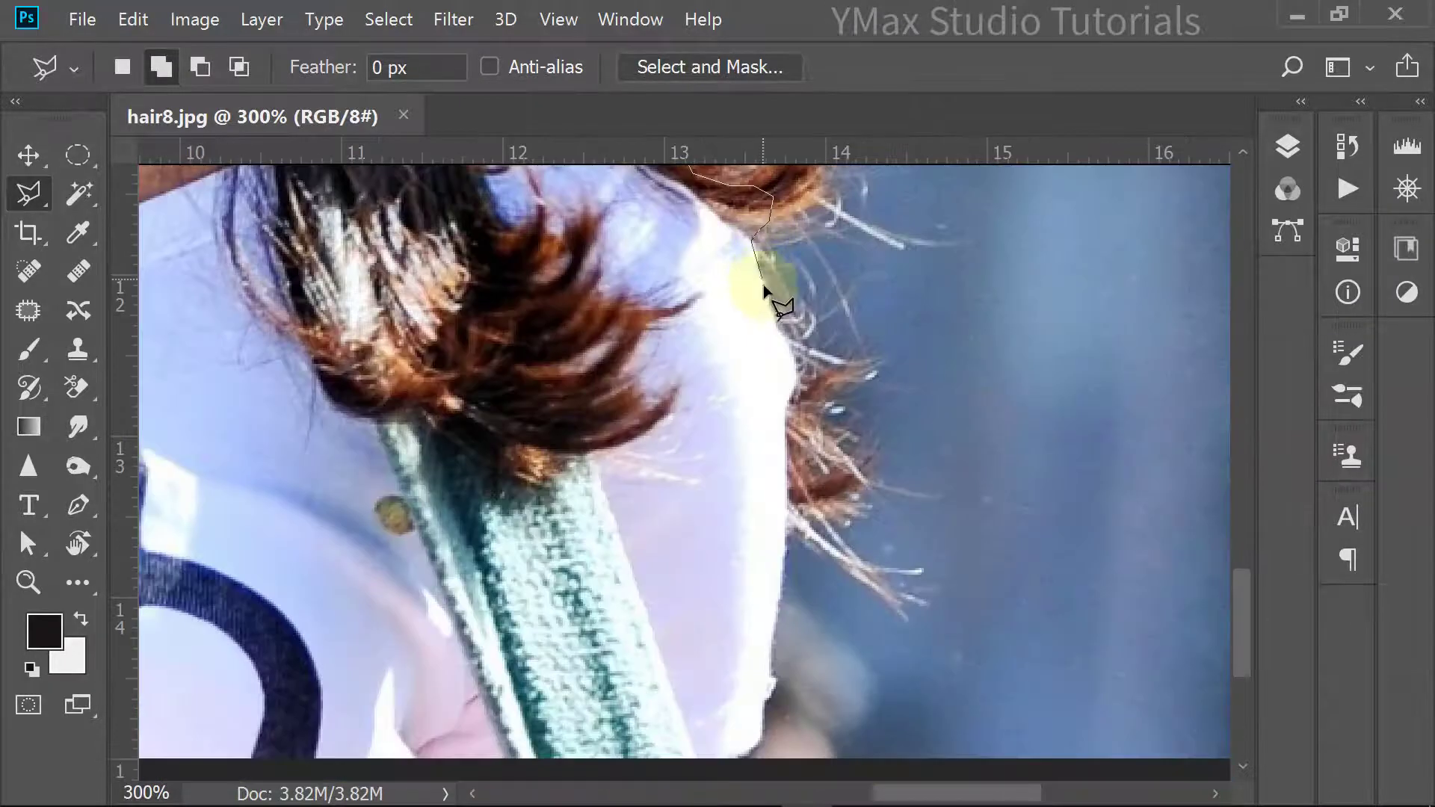
Step: Continue the lasso outline down the white sleeve on the photo's right side to just beyond the canvas's lower edge
left_click(779, 353)
left_click(782, 416)
left_click(781, 547)
left_click(768, 647)
left_click_drag(768, 649, 825, 230)
left_click(820, 325)
left_click(799, 356)
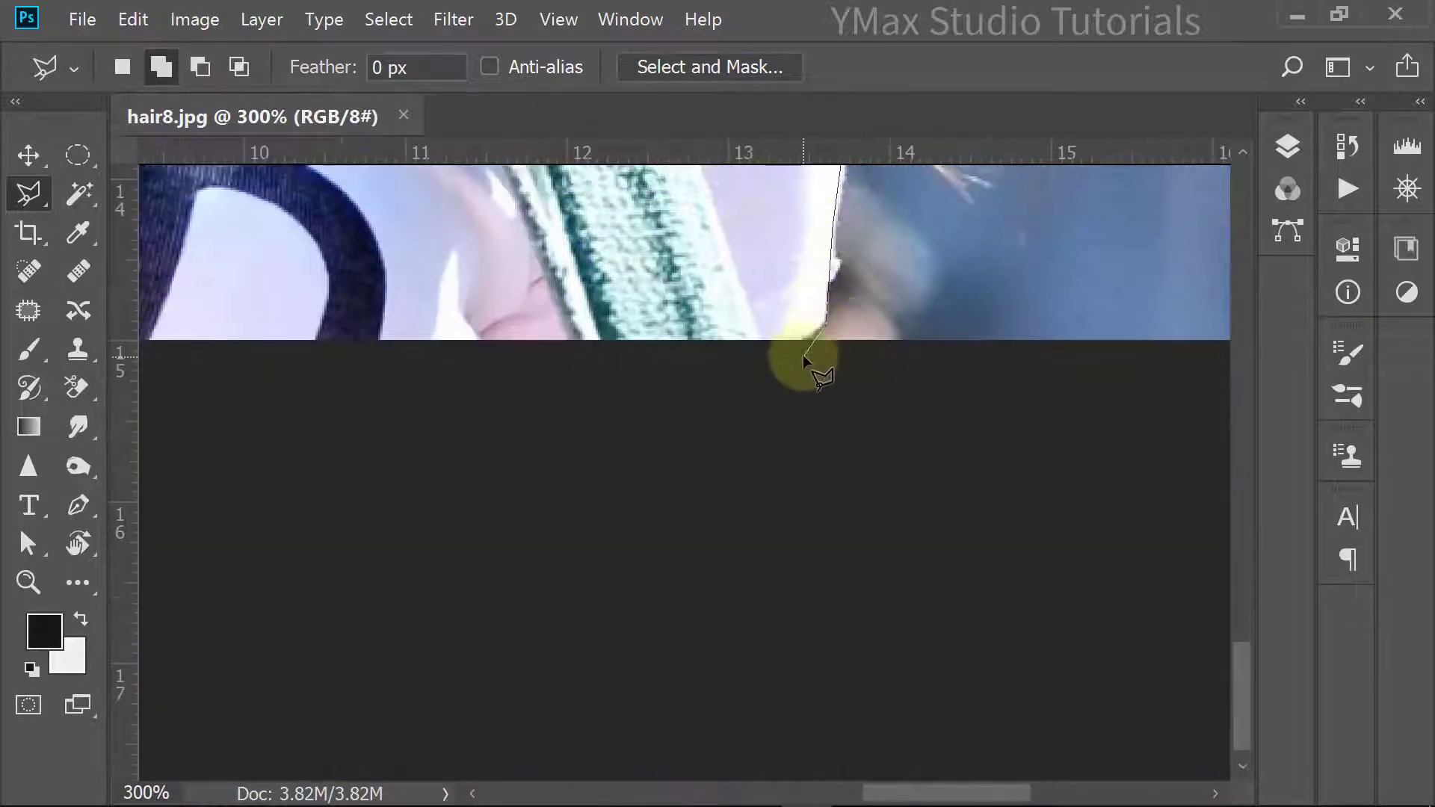
Step: Close the lasso selection by running the outline outside the canvas beneath the woman, back to its starting point at the arm
left_click(601, 528)
mouse_move(420, 538)
left_mouse_down()
mouse_move(692, 643)
mouse_move(1047, 643)
left_mouse_up()
mouse_move(299, 557)
left_mouse_down()
mouse_move(859, 554)
mouse_move(989, 525)
left_mouse_up()
left_click(500, 577)
left_click(442, 446)
left_click(548, 300)
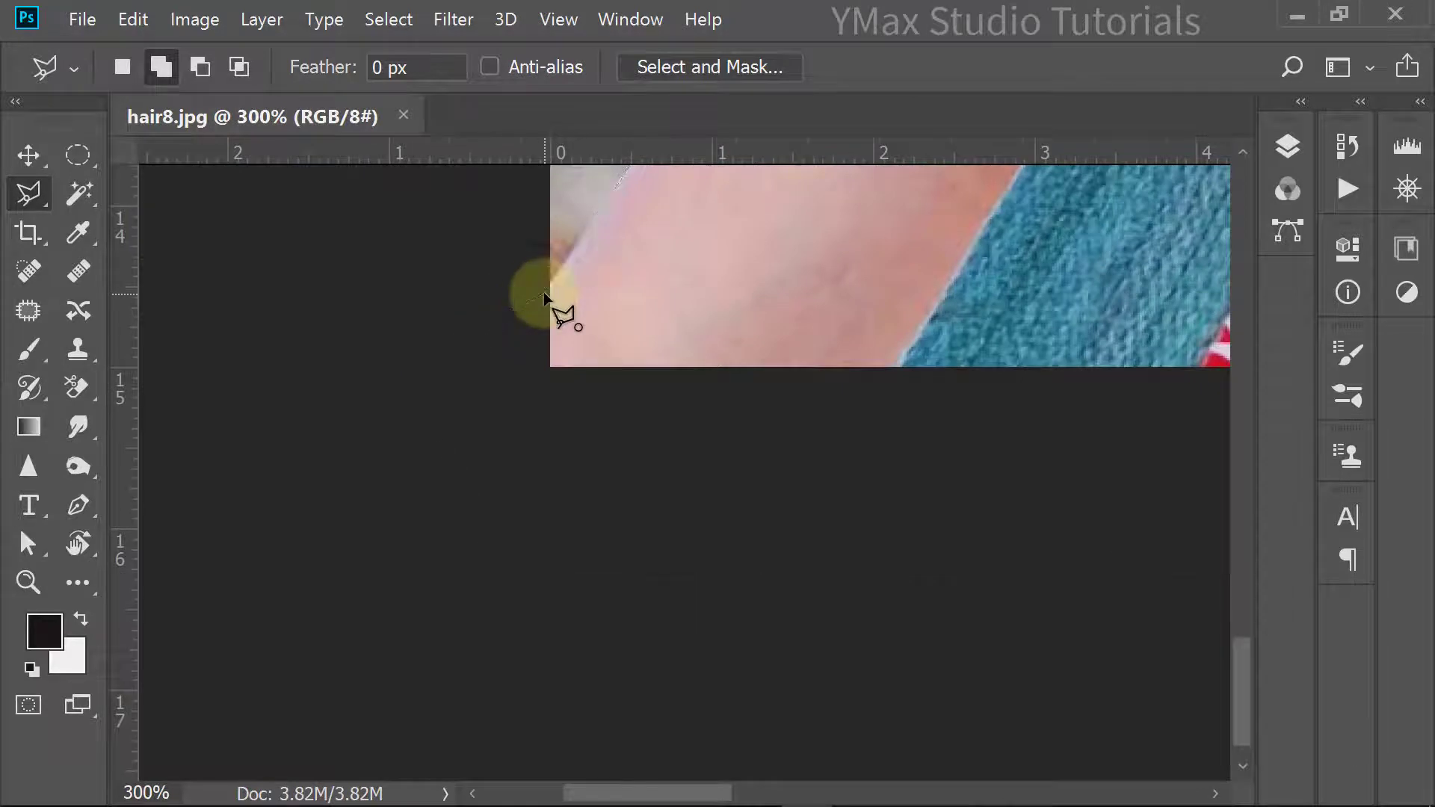
key("ctrl+minus")
key("ctrl+minus")
key("ctrl+minus")
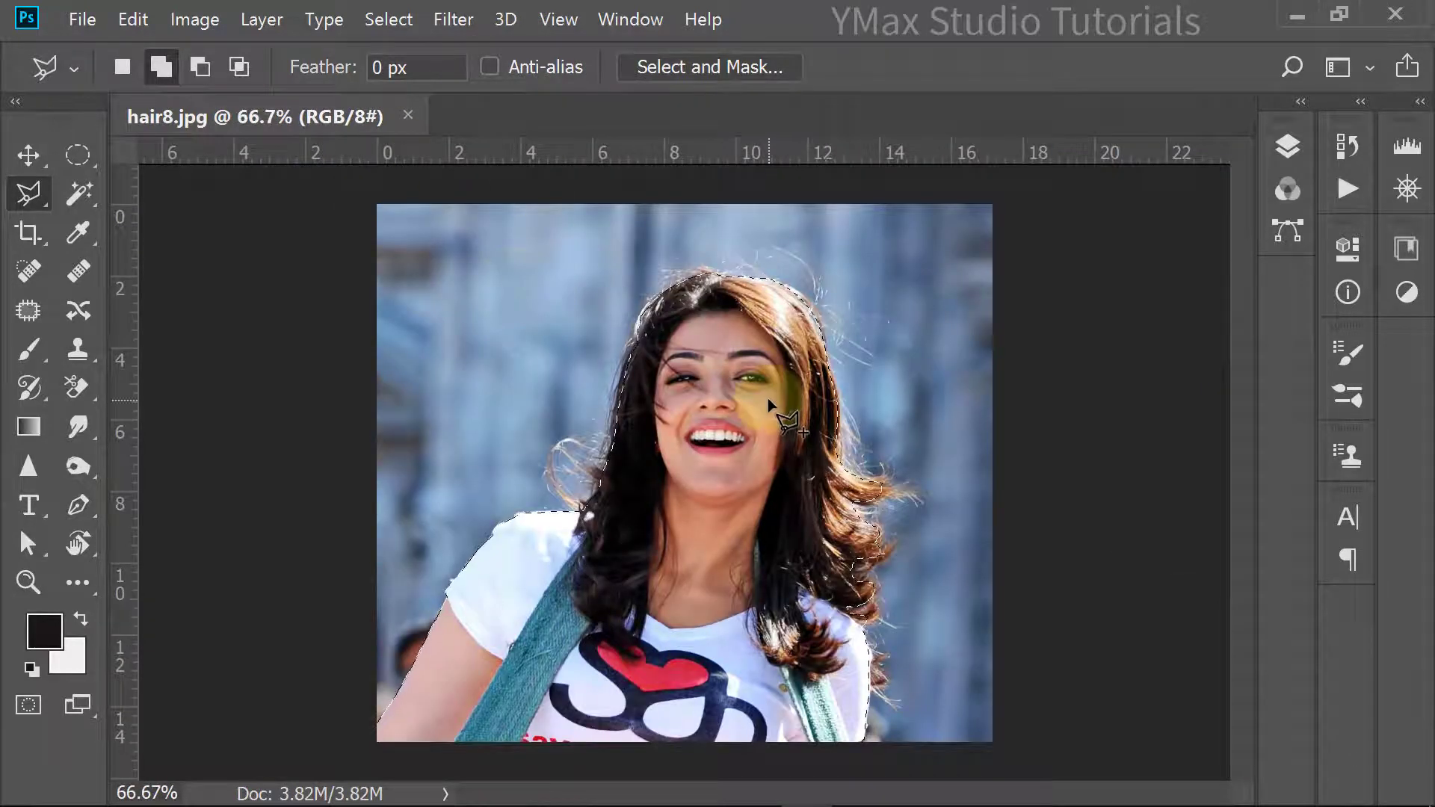
Step: Open the selection in Select and Mask and refine the base of the loose hair loop on the photo's left side with a 10 px brush
left_click(670, 67)
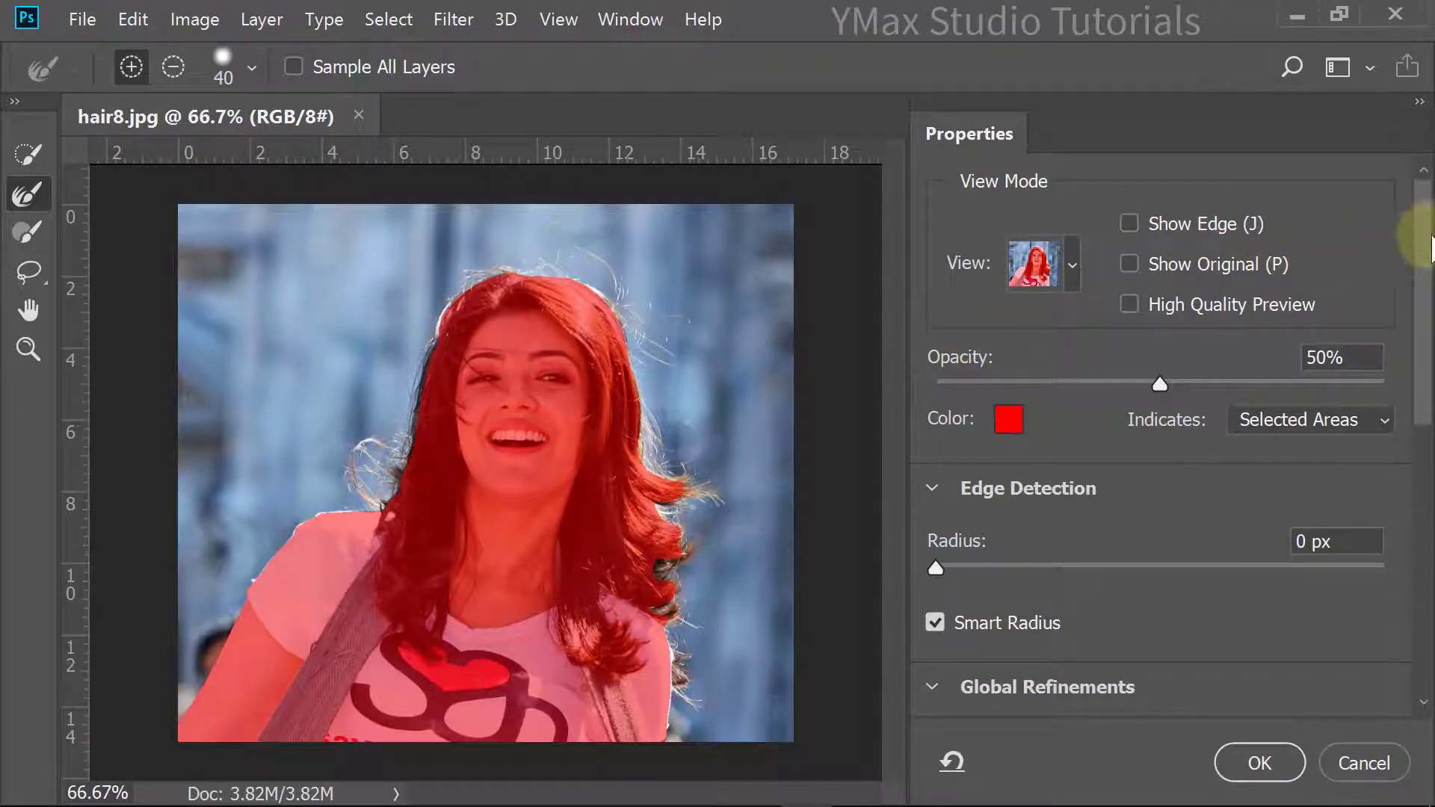
left_click_drag(1429, 251, 1429, 527)
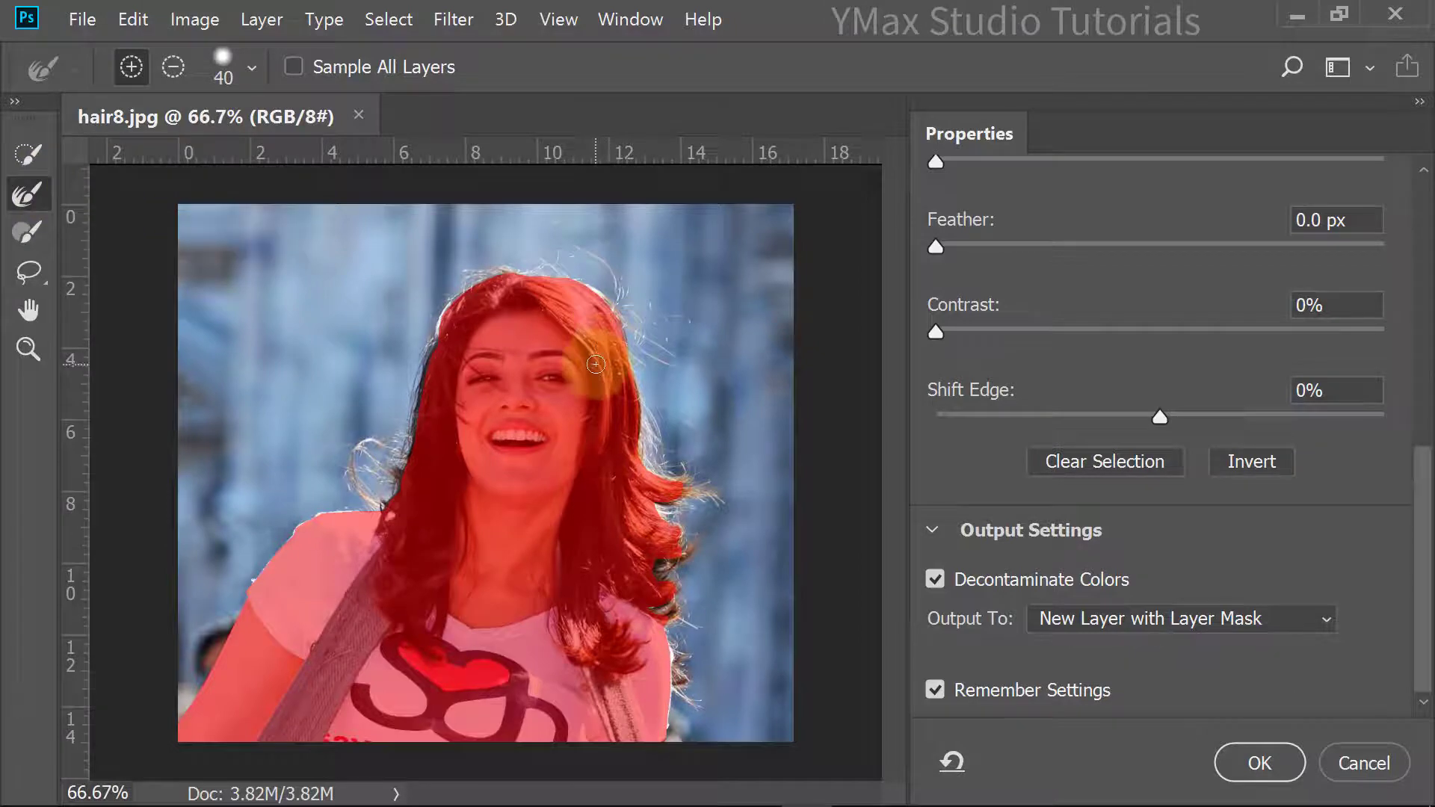
scroll(596, 365, "up", 1)
scroll(596, 364, "up", 2)
scroll(404, 400, "up", 1)
left_click_drag(403, 401, 658, 404)
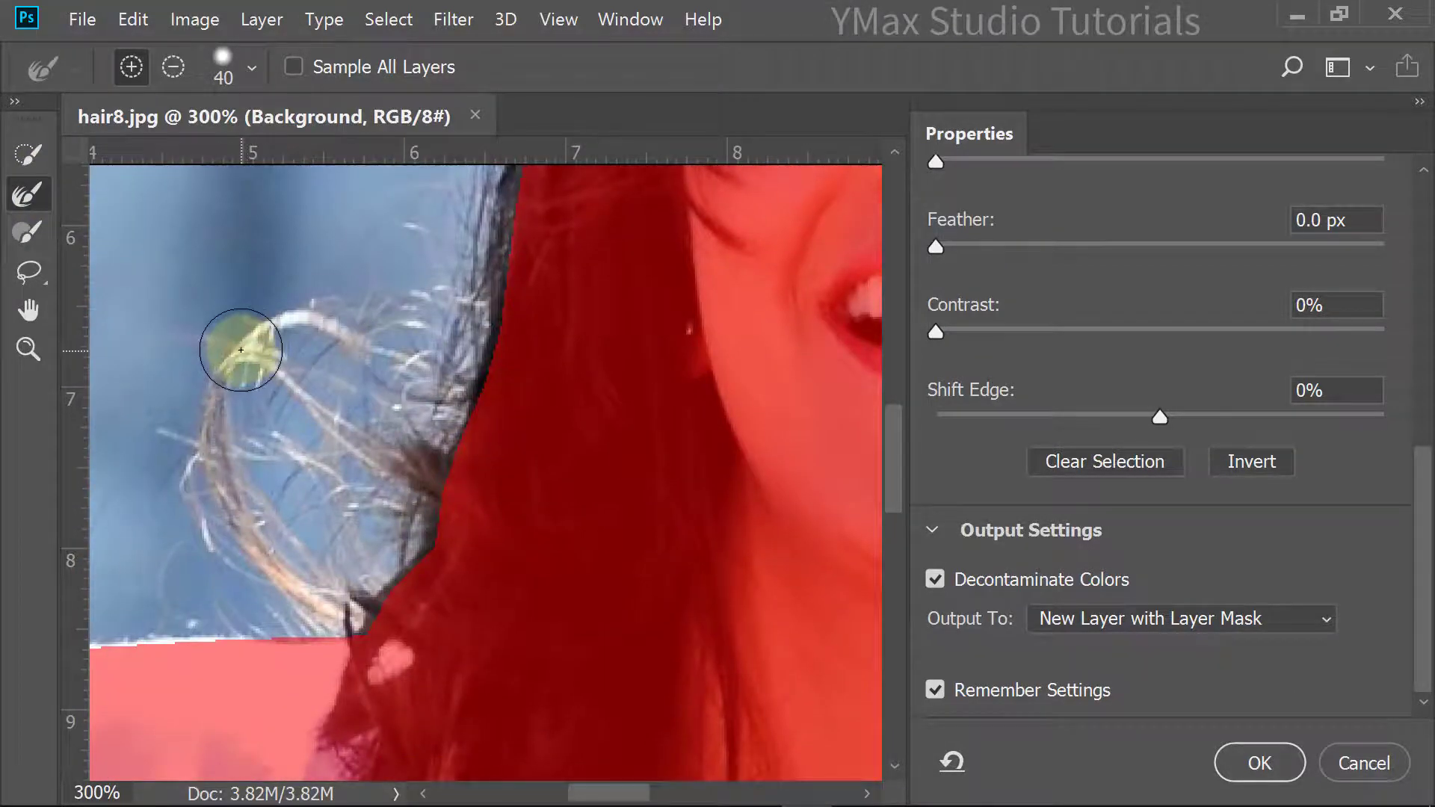
mouse_move(246, 350)
left_mouse_down()
mouse_move(399, 418)
mouse_move(441, 463)
mouse_move(404, 442)
mouse_move(429, 485)
mouse_move(430, 529)
mouse_move(366, 595)
left_mouse_up()
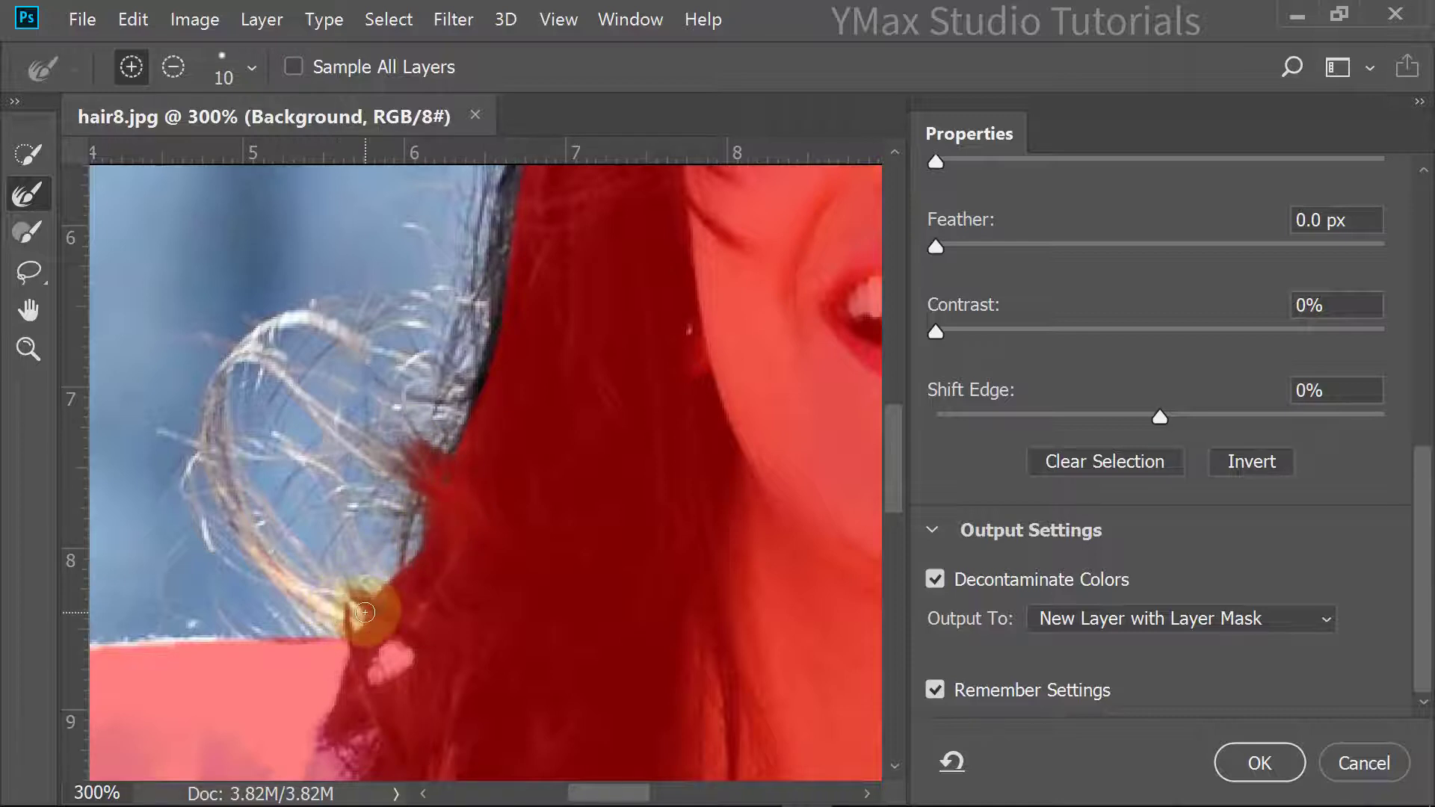
Step: Refine the loose hair loop and the adjoining hair edge on the photo's left side with a 35 px brush
key("bracketright")
key("bracketright")
left_click_drag(452, 465, 455, 469)
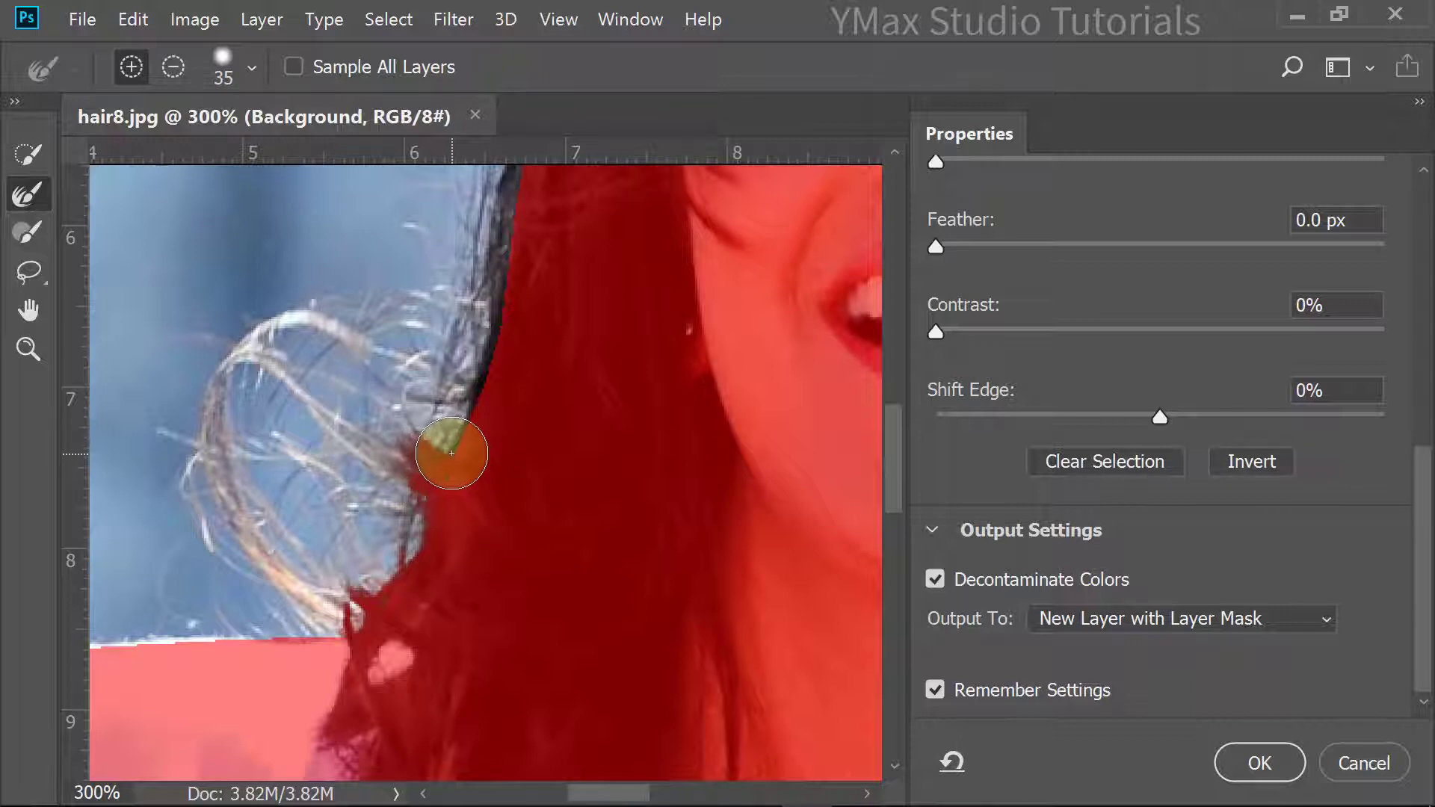
mouse_move(456, 436)
left_mouse_down()
mouse_move(497, 222)
mouse_move(454, 344)
mouse_move(449, 332)
mouse_move(434, 471)
mouse_move(410, 350)
mouse_move(327, 321)
mouse_move(246, 322)
mouse_move(185, 439)
mouse_move(227, 520)
mouse_move(229, 436)
mouse_move(330, 413)
mouse_move(355, 572)
mouse_move(318, 596)
mouse_move(231, 564)
mouse_move(270, 589)
mouse_move(156, 589)
mouse_move(345, 470)
mouse_move(445, 284)
mouse_move(440, 300)
mouse_move(424, 233)
left_mouse_up()
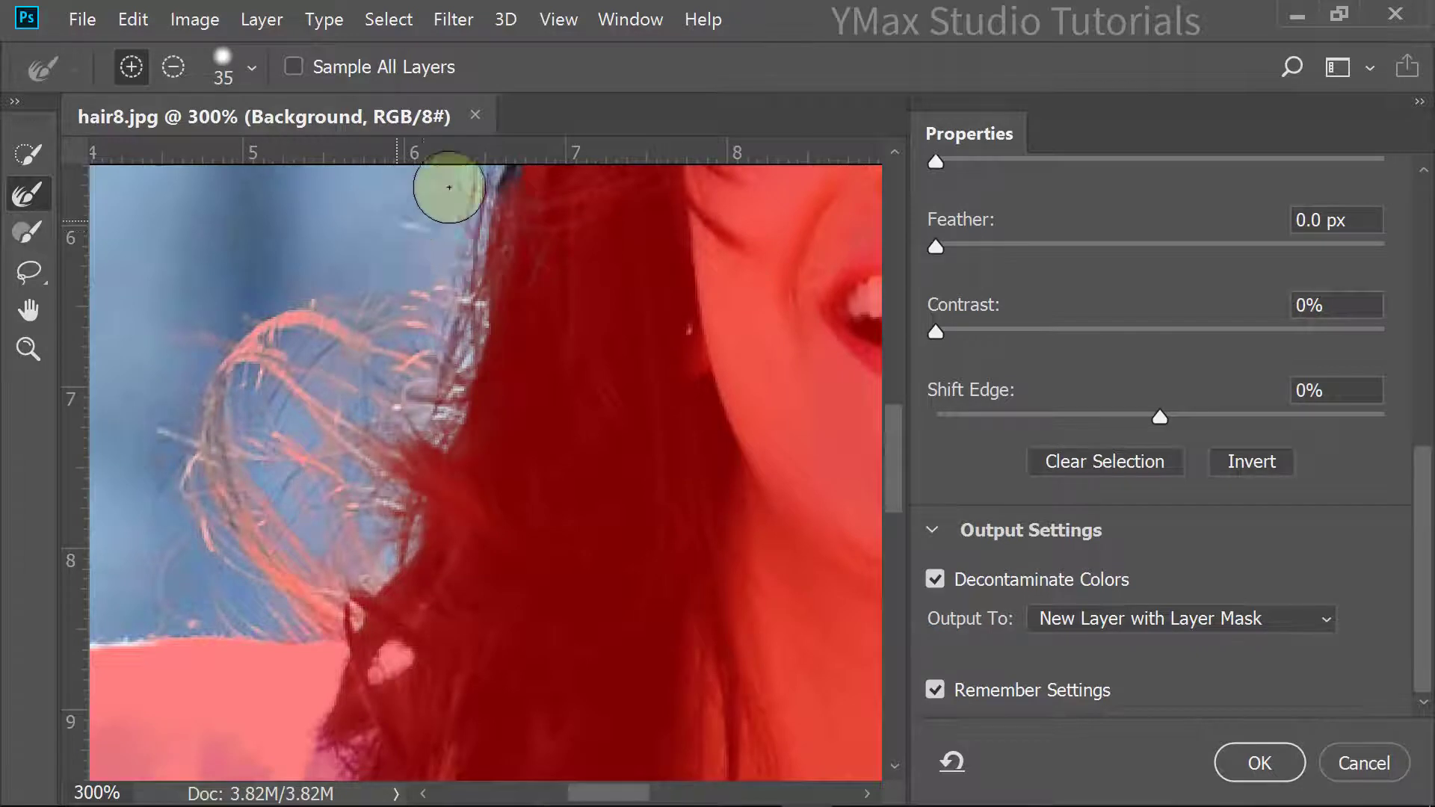
mouse_move(173, 443)
left_mouse_down()
mouse_move(193, 550)
mouse_move(285, 570)
mouse_move(199, 605)
mouse_move(345, 506)
mouse_move(426, 379)
mouse_move(451, 288)
left_mouse_up()
Step: Refine the hair edge on the photo's left side from cheek level up past the temple
key("space")
left_click_drag(558, 227, 551, 648)
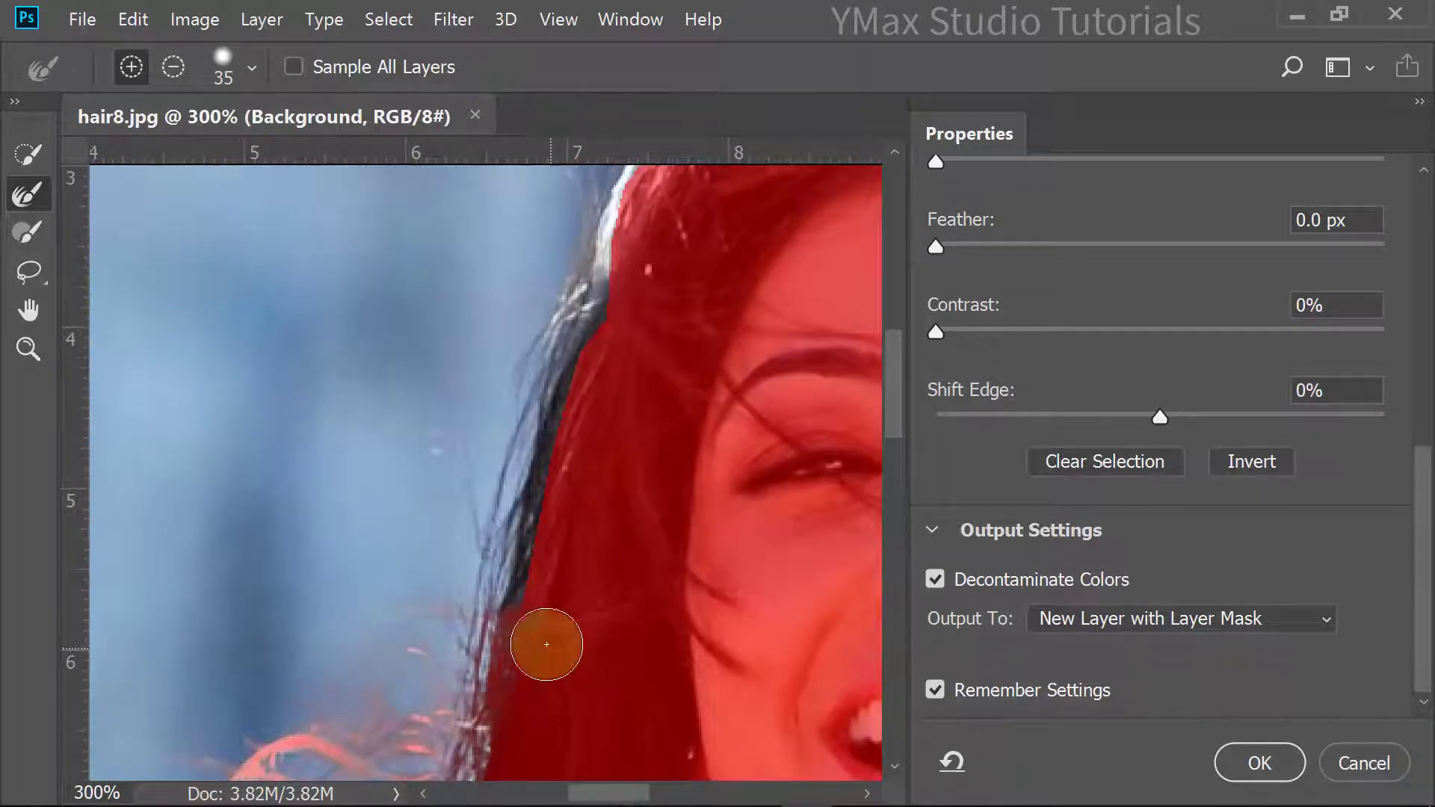
mouse_move(534, 476)
left_mouse_down()
mouse_move(492, 625)
mouse_move(498, 488)
mouse_move(460, 628)
mouse_move(477, 519)
mouse_move(453, 709)
mouse_move(543, 340)
mouse_move(581, 268)
mouse_move(483, 433)
mouse_move(435, 656)
mouse_move(502, 499)
mouse_move(502, 477)
mouse_move(460, 607)
mouse_move(522, 390)
mouse_move(444, 679)
mouse_move(465, 554)
mouse_move(460, 614)
mouse_move(516, 410)
mouse_move(574, 264)
mouse_move(607, 249)
mouse_move(496, 598)
left_mouse_up()
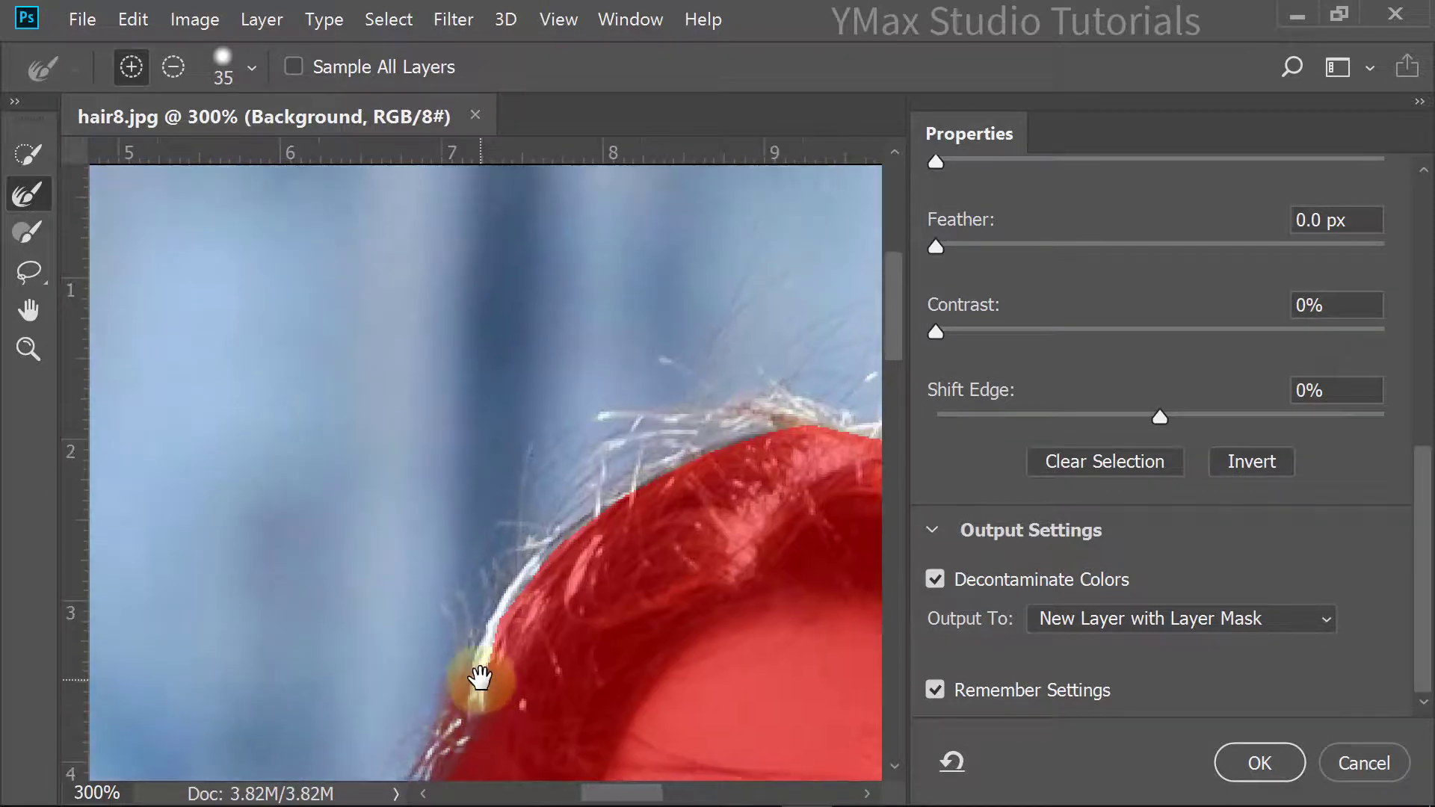
Step: Refine the hair edge and flyaway strands across the crown of the head with the 35 px brush
mouse_move(480, 678)
left_mouse_down()
mouse_move(498, 548)
mouse_move(503, 599)
mouse_move(470, 681)
mouse_move(538, 513)
mouse_move(571, 491)
mouse_move(525, 522)
mouse_move(575, 470)
mouse_move(554, 483)
mouse_move(529, 450)
mouse_move(395, 729)
mouse_move(399, 765)
mouse_move(416, 766)
mouse_move(489, 543)
mouse_move(650, 414)
mouse_move(586, 455)
mouse_move(705, 401)
mouse_move(541, 511)
mouse_move(541, 445)
mouse_move(562, 427)
mouse_move(574, 491)
mouse_move(624, 465)
mouse_move(599, 466)
mouse_move(605, 452)
mouse_move(688, 425)
mouse_move(660, 417)
mouse_move(707, 398)
mouse_move(790, 398)
mouse_move(723, 409)
mouse_move(569, 497)
mouse_move(609, 442)
mouse_move(513, 541)
mouse_move(511, 519)
mouse_move(578, 441)
mouse_move(778, 313)
mouse_move(830, 357)
left_mouse_up()
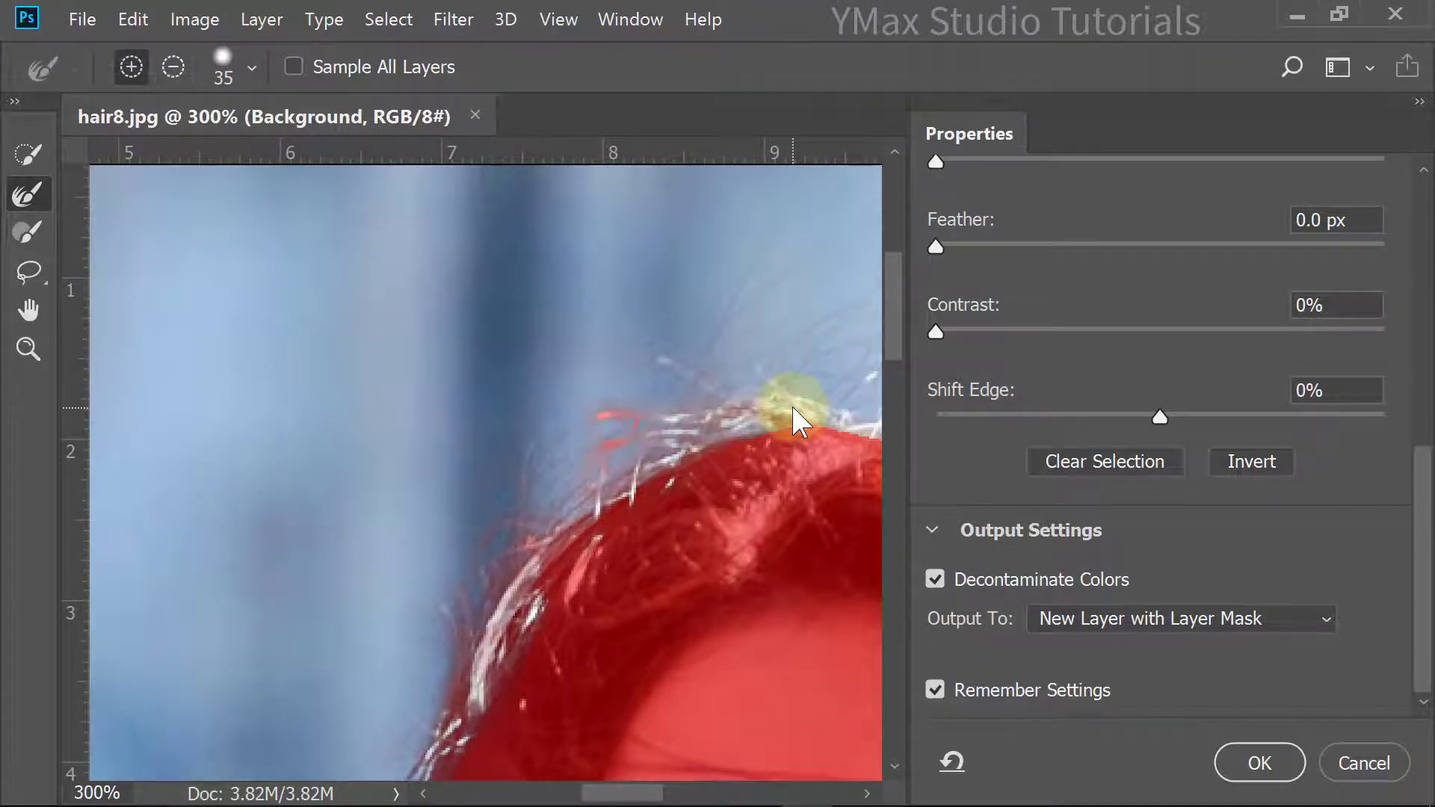
mouse_move(790, 402)
left_mouse_down()
mouse_move(742, 407)
mouse_move(735, 421)
mouse_move(802, 400)
mouse_move(695, 415)
mouse_move(572, 498)
mouse_move(557, 535)
mouse_move(518, 544)
mouse_move(589, 445)
left_mouse_up()
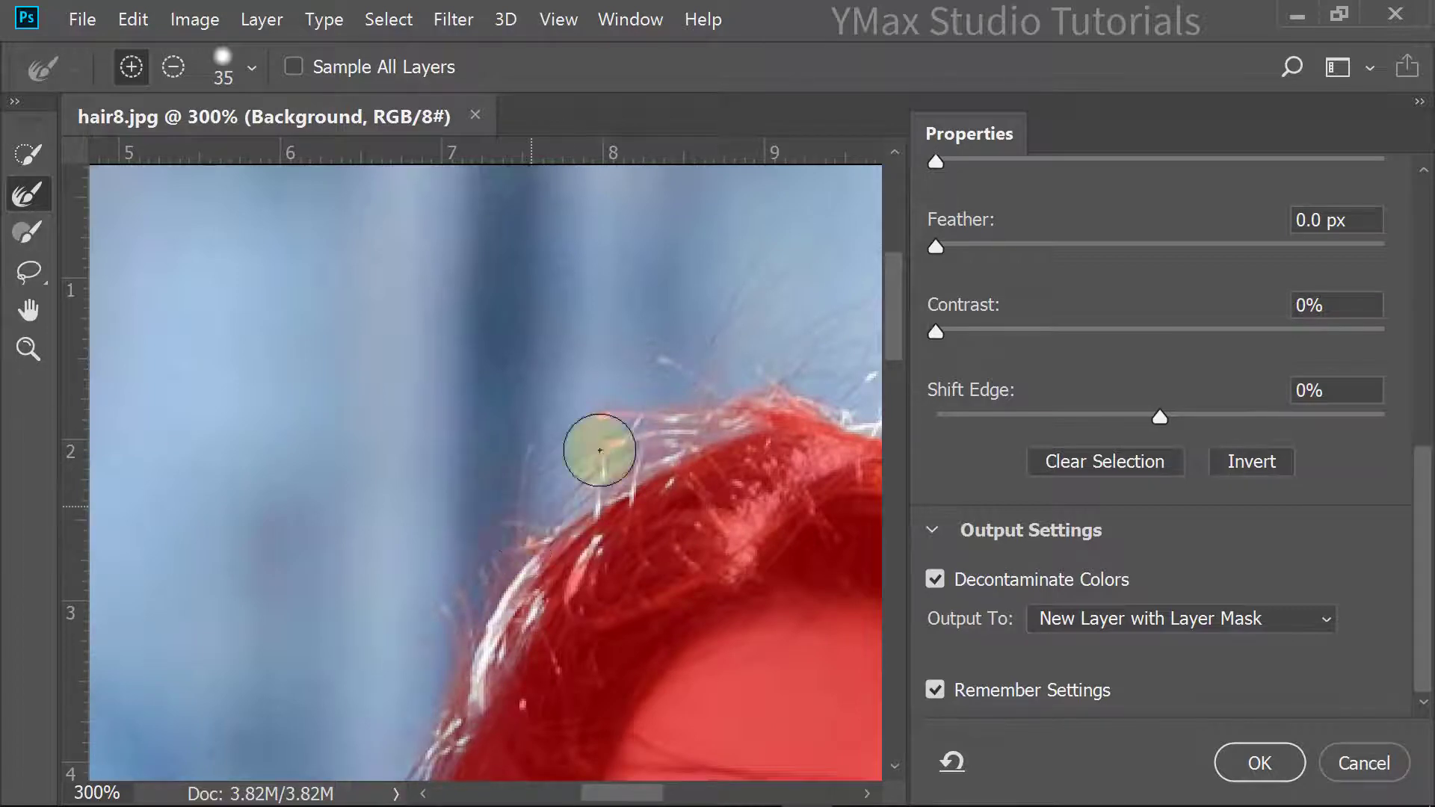
mouse_move(765, 404)
left_mouse_down()
mouse_move(489, 484)
mouse_move(583, 513)
mouse_move(508, 522)
left_mouse_up()
mouse_move(714, 484)
left_mouse_down()
mouse_move(513, 491)
mouse_move(640, 432)
mouse_move(764, 416)
mouse_move(521, 476)
mouse_move(622, 487)
mouse_move(602, 519)
mouse_move(449, 496)
mouse_move(621, 515)
mouse_move(535, 517)
mouse_move(564, 533)
mouse_move(509, 539)
left_mouse_up()
left_click_drag(688, 506, 266, 478)
mouse_move(380, 486)
left_mouse_down()
mouse_move(551, 586)
mouse_move(529, 541)
mouse_move(368, 478)
mouse_move(342, 450)
mouse_move(480, 352)
mouse_move(586, 474)
mouse_move(586, 568)
mouse_move(608, 508)
mouse_move(576, 621)
mouse_move(570, 554)
mouse_move(388, 378)
mouse_move(384, 404)
left_mouse_up()
Step: Refine the flyaway strands beside the upper head on the photo's right side down to eye level
left_click_drag(718, 608, 625, 246)
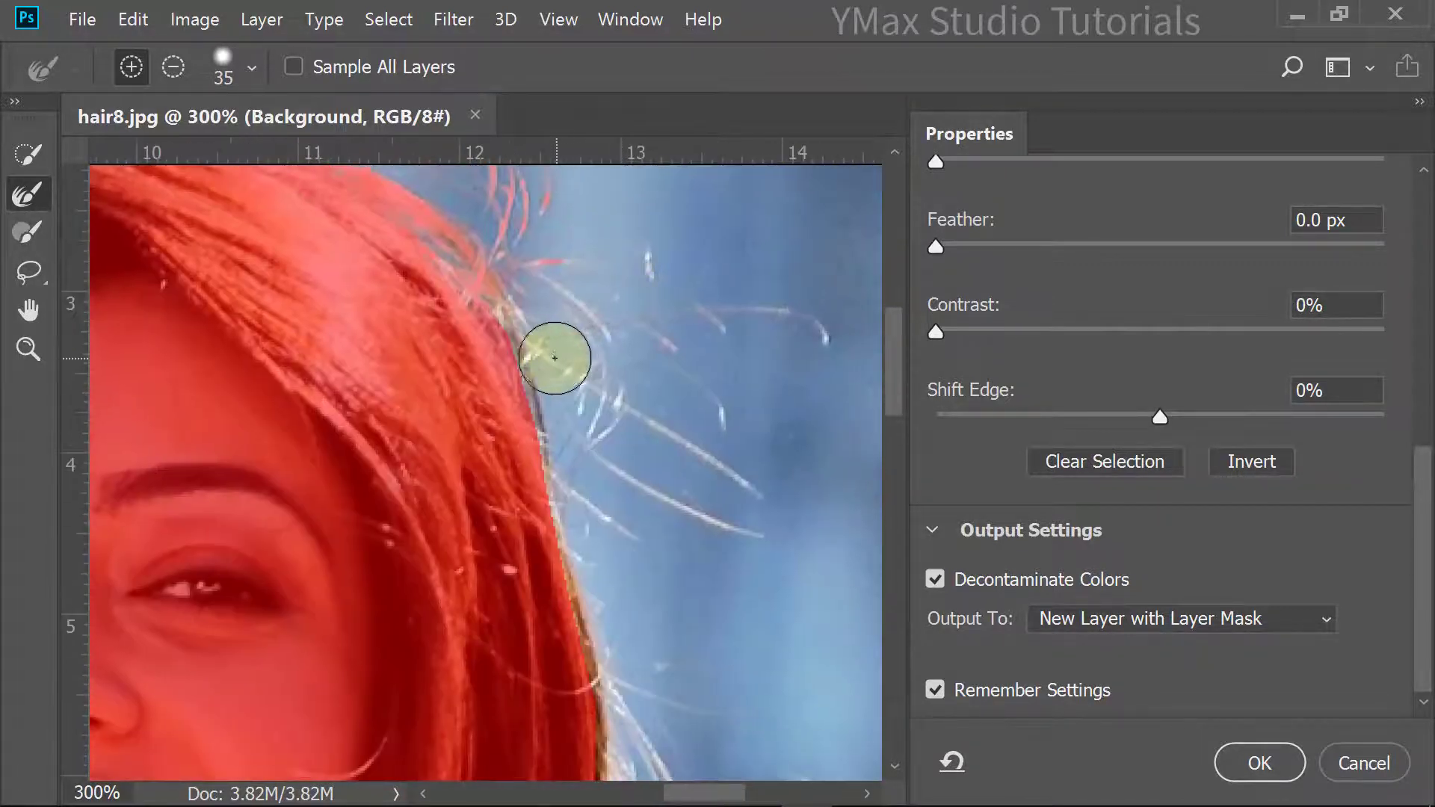
mouse_move(544, 357)
left_mouse_down()
mouse_move(480, 304)
mouse_move(567, 295)
mouse_move(560, 270)
mouse_move(512, 266)
left_mouse_up()
mouse_move(697, 309)
left_mouse_down()
mouse_move(584, 251)
mouse_move(659, 253)
mouse_move(713, 425)
mouse_move(579, 367)
mouse_move(680, 456)
mouse_move(536, 413)
mouse_move(741, 509)
mouse_move(746, 527)
mouse_move(521, 432)
mouse_move(588, 567)
left_mouse_up()
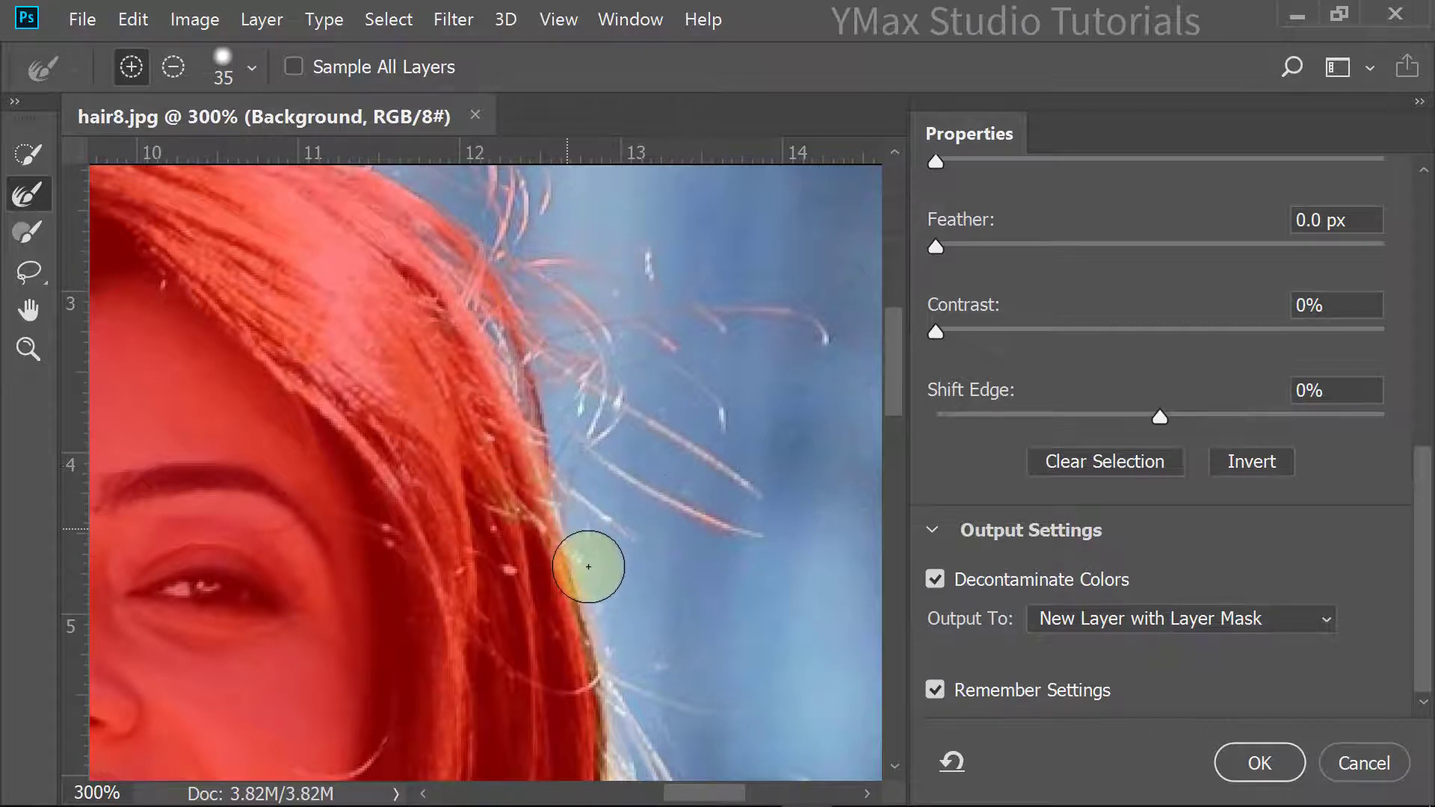
Step: Refine the hair edge on the photo's right side from cheek level down through the outward-flicking curl
left_click_drag(720, 671, 680, 333)
mouse_move(570, 346)
left_mouse_down()
mouse_move(609, 419)
mouse_move(557, 202)
mouse_move(605, 528)
mouse_move(638, 487)
mouse_move(628, 607)
mouse_move(569, 618)
mouse_move(658, 681)
mouse_move(688, 666)
mouse_move(666, 654)
mouse_move(640, 590)
mouse_move(589, 345)
mouse_move(634, 592)
mouse_move(602, 406)
mouse_move(600, 500)
mouse_move(752, 416)
mouse_move(830, 535)
mouse_move(684, 647)
left_mouse_up()
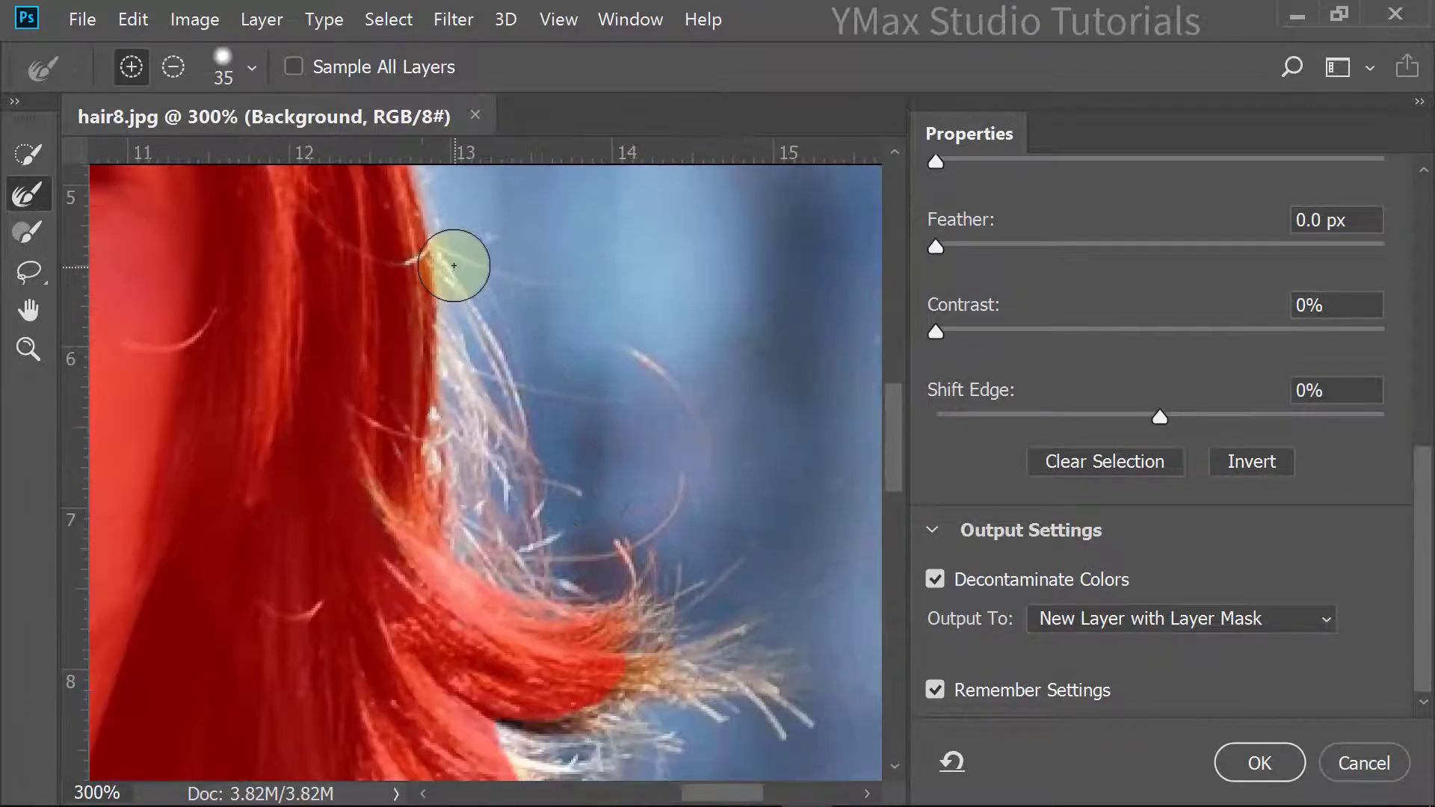
mouse_move(458, 257)
left_mouse_down()
mouse_move(471, 554)
mouse_move(503, 538)
mouse_move(477, 298)
mouse_move(505, 529)
mouse_move(528, 583)
mouse_move(468, 558)
mouse_move(468, 368)
mouse_move(441, 500)
mouse_move(765, 680)
left_mouse_up()
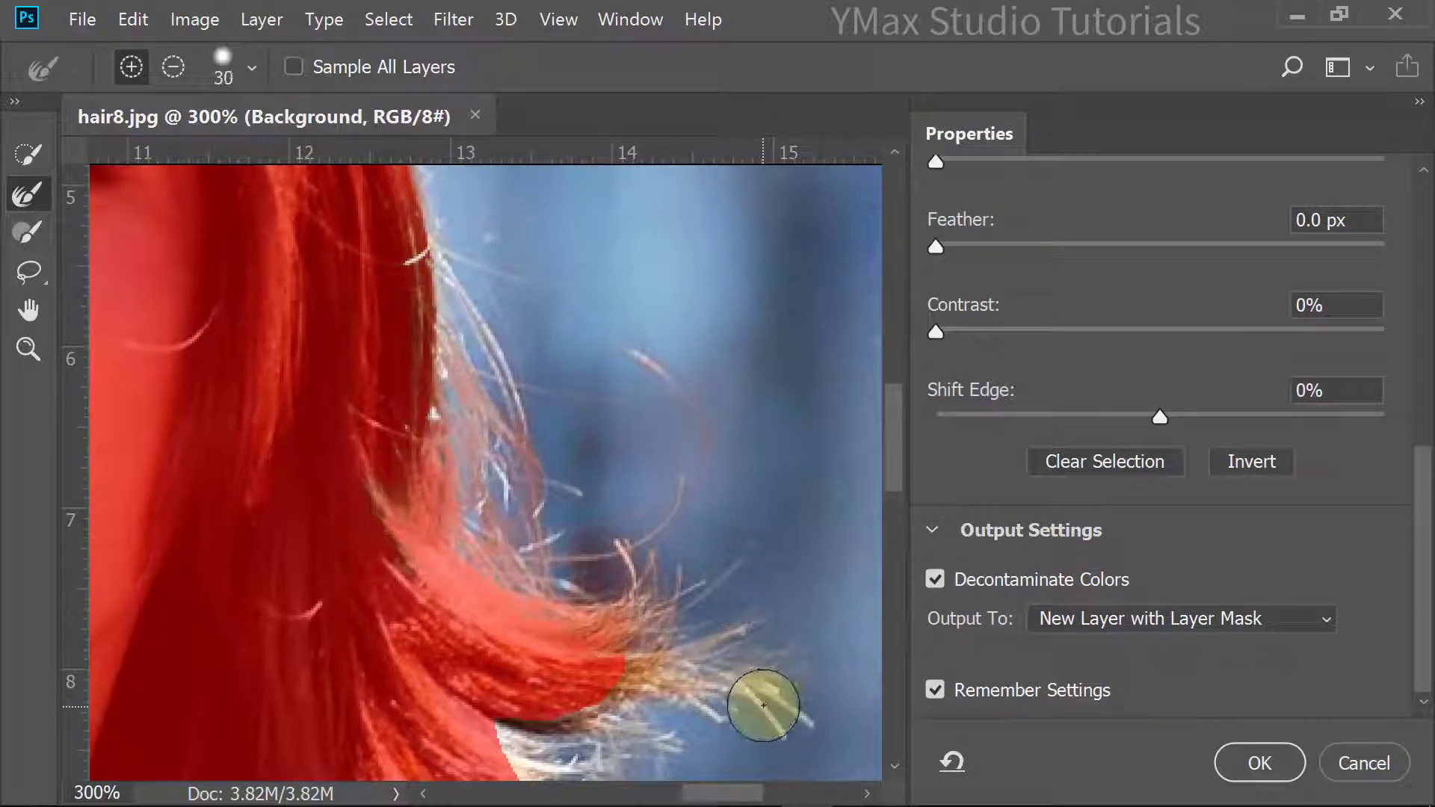
mouse_move(766, 715)
left_mouse_down()
mouse_move(738, 695)
mouse_move(667, 698)
mouse_move(803, 699)
mouse_move(642, 528)
mouse_move(586, 614)
mouse_move(481, 540)
mouse_move(507, 565)
mouse_move(445, 413)
left_mouse_up()
Step: Refine the curls below the outward flick on the photo's right side, including the gap between them, with a 25 px brush
mouse_move(507, 573)
left_mouse_down()
mouse_move(459, 284)
mouse_move(487, 503)
mouse_move(480, 731)
mouse_move(572, 762)
mouse_move(673, 688)
mouse_move(669, 734)
mouse_move(567, 748)
mouse_move(610, 597)
mouse_move(610, 334)
left_mouse_up()
key("space")
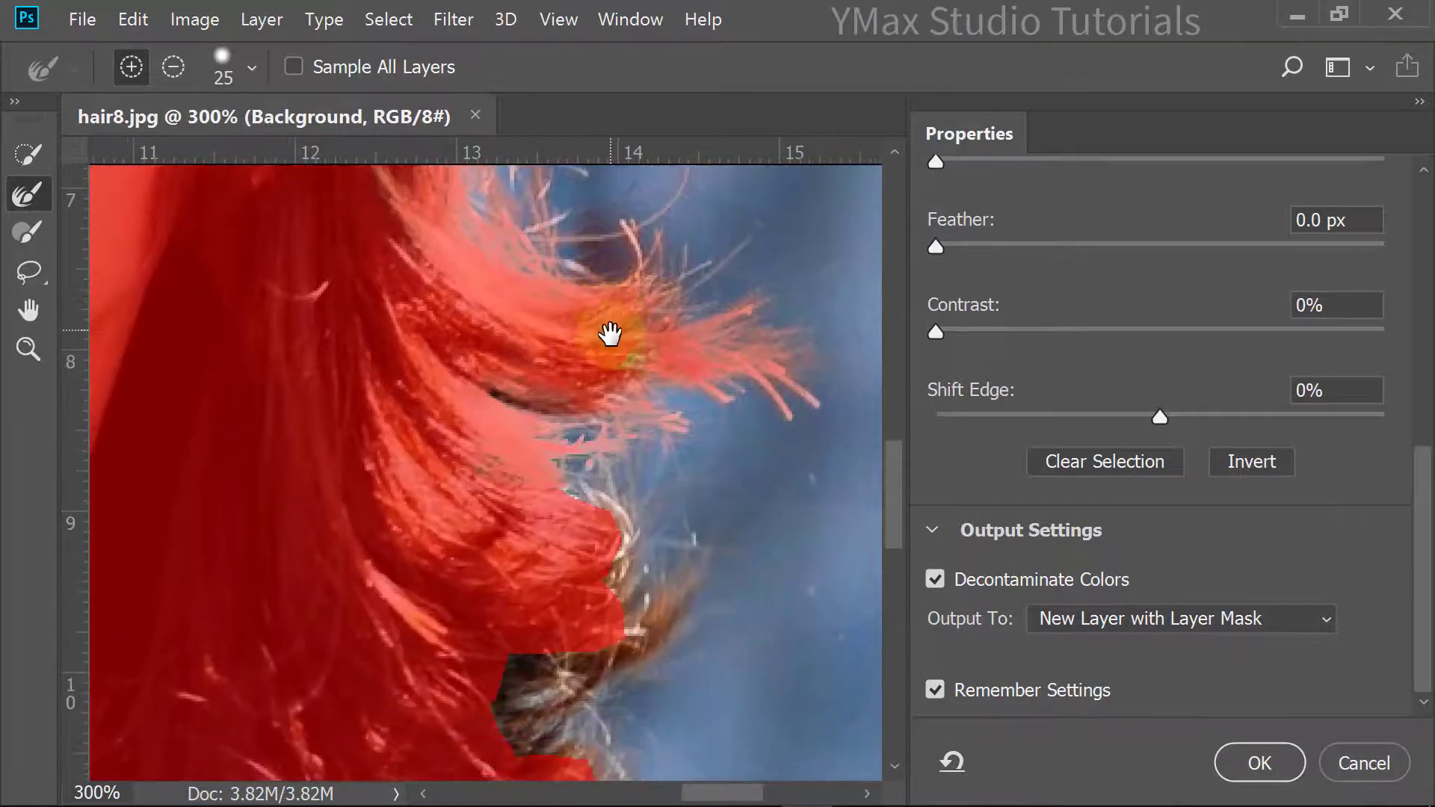
mouse_move(607, 500)
left_mouse_down()
mouse_move(608, 475)
mouse_move(561, 426)
mouse_move(616, 585)
mouse_move(663, 595)
mouse_move(518, 688)
mouse_move(560, 735)
mouse_move(573, 687)
left_mouse_up()
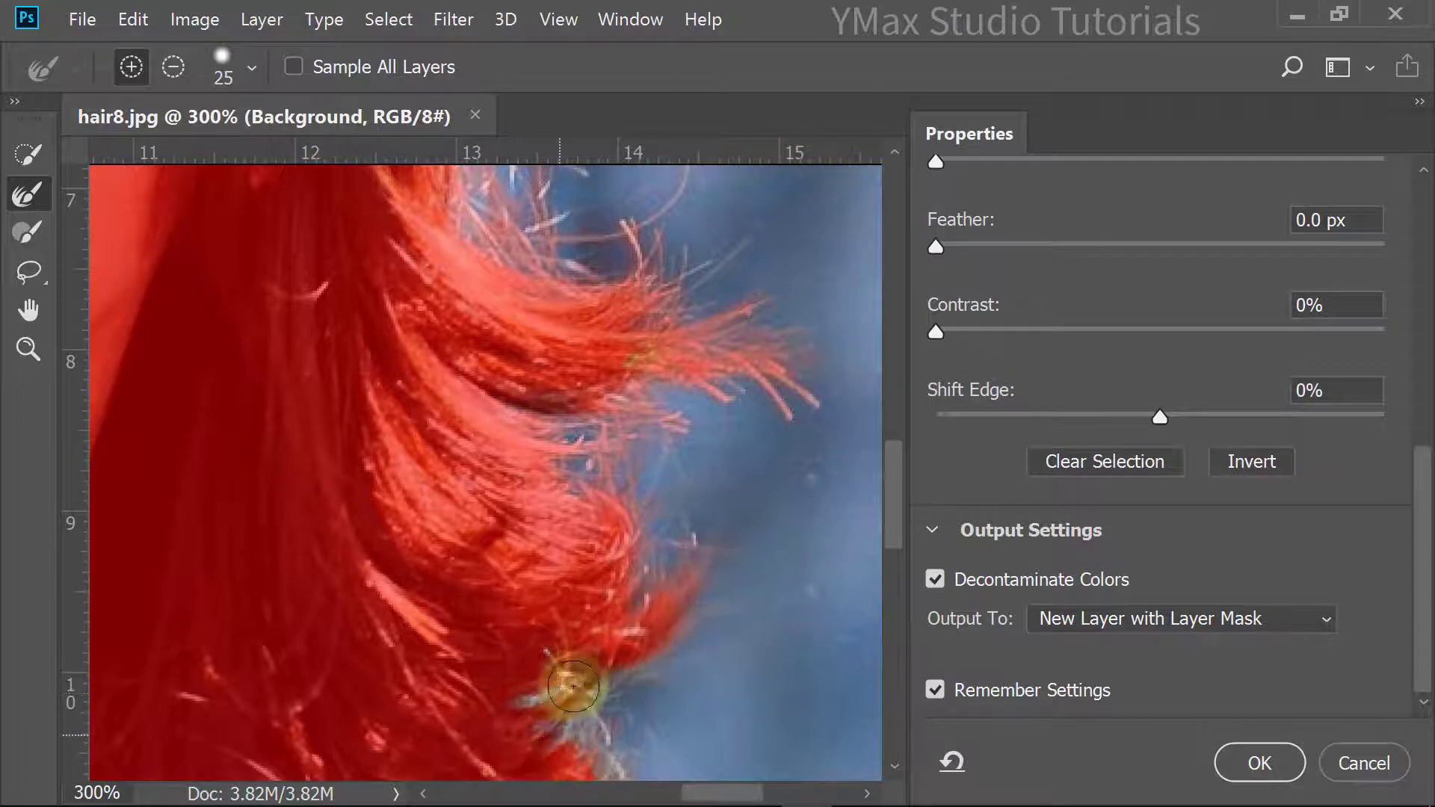
Step: Refine the lowest curl and the loose strands beside the white sleeve on the photo's right side with the 25 px brush
left_click_drag(597, 583, 606, 277)
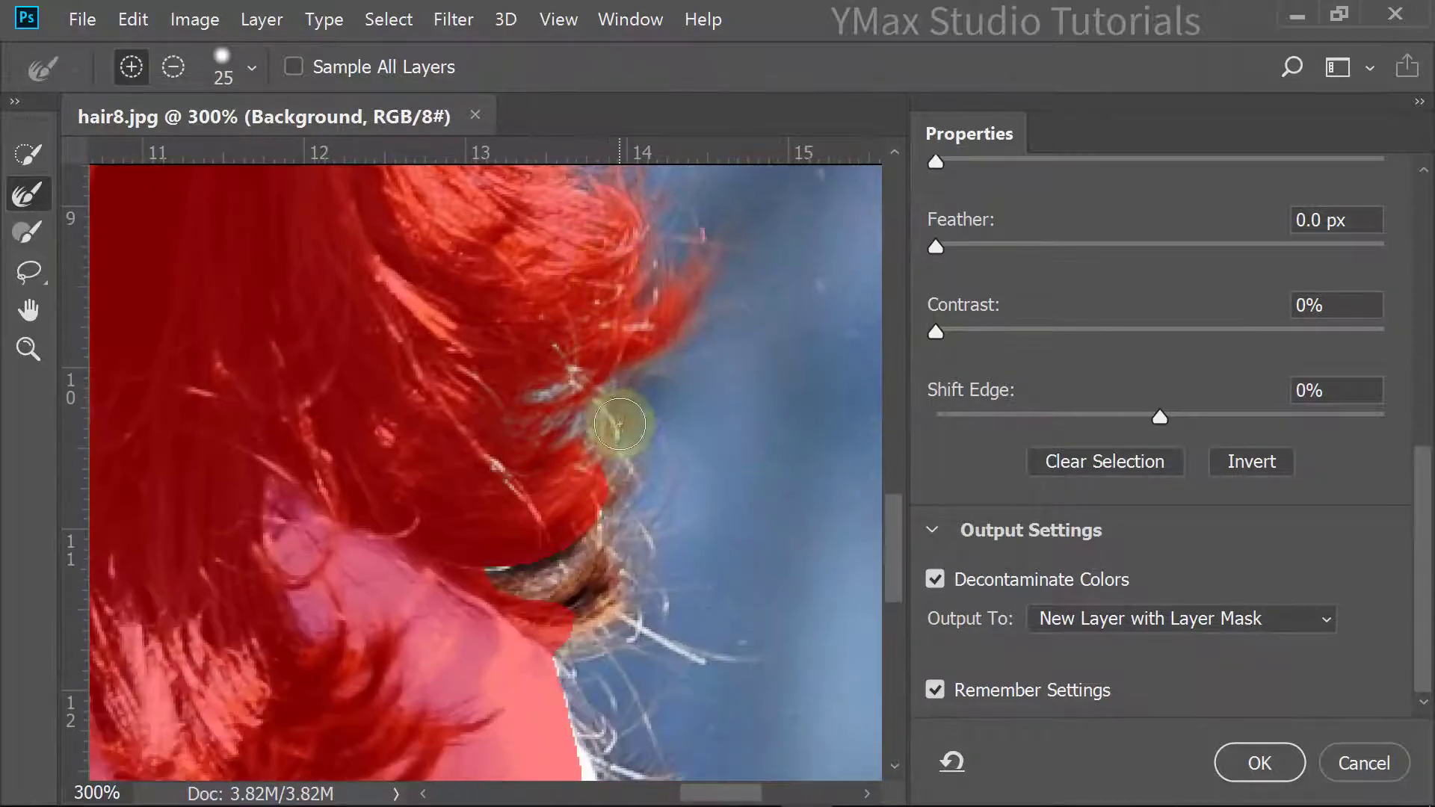
mouse_move(616, 426)
left_mouse_down()
mouse_move(592, 412)
mouse_move(572, 546)
mouse_move(506, 580)
mouse_move(630, 551)
mouse_move(577, 620)
mouse_move(618, 630)
mouse_move(586, 647)
mouse_move(654, 582)
mouse_move(642, 619)
mouse_move(597, 289)
left_mouse_up()
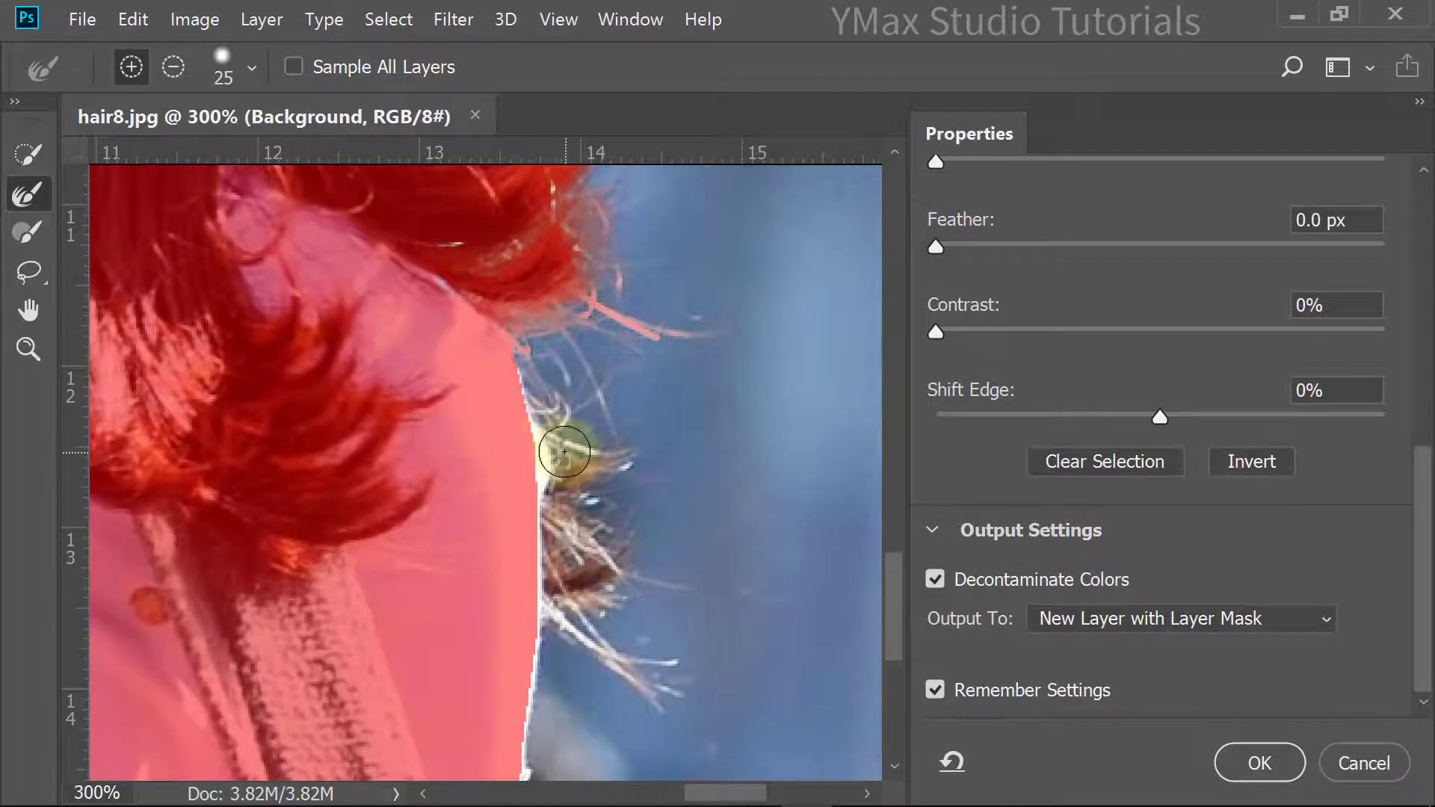
mouse_move(583, 459)
left_mouse_down()
mouse_move(574, 467)
mouse_move(538, 359)
mouse_move(590, 486)
mouse_move(631, 446)
mouse_move(585, 400)
left_mouse_up()
mouse_move(557, 441)
left_mouse_down()
mouse_move(557, 599)
mouse_move(624, 666)
mouse_move(570, 622)
mouse_move(677, 690)
mouse_move(568, 591)
mouse_move(612, 544)
mouse_move(625, 551)
mouse_move(586, 599)
mouse_move(565, 353)
mouse_move(580, 329)
mouse_move(627, 443)
mouse_move(569, 377)
mouse_move(574, 432)
mouse_move(529, 311)
mouse_move(508, 311)
mouse_move(542, 387)
left_mouse_up()
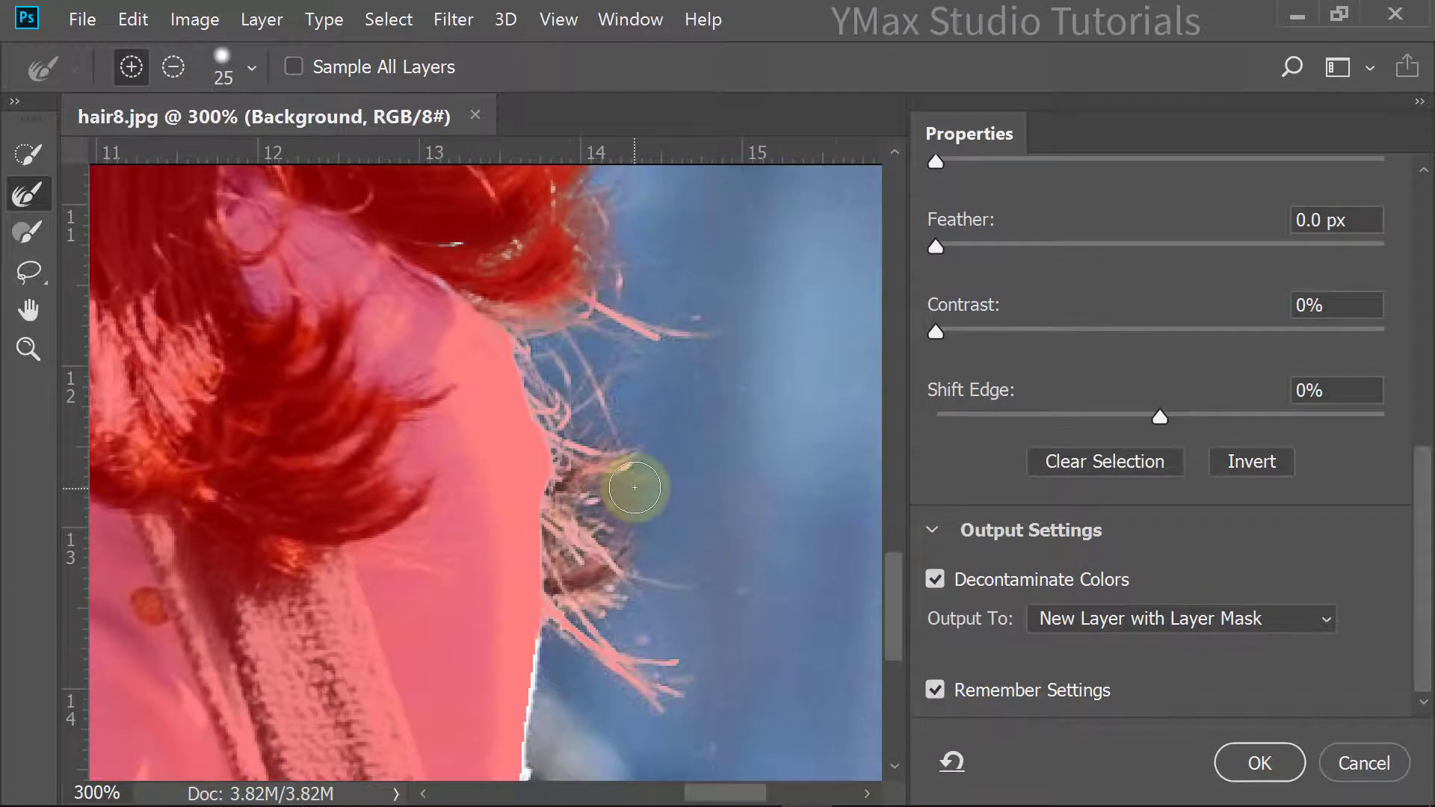
Step: Output the refined selection as a new layer with a layer mask and check the cutout against transparency
key("ctrl+minus")
key("ctrl+minus")
key("ctrl+minus")
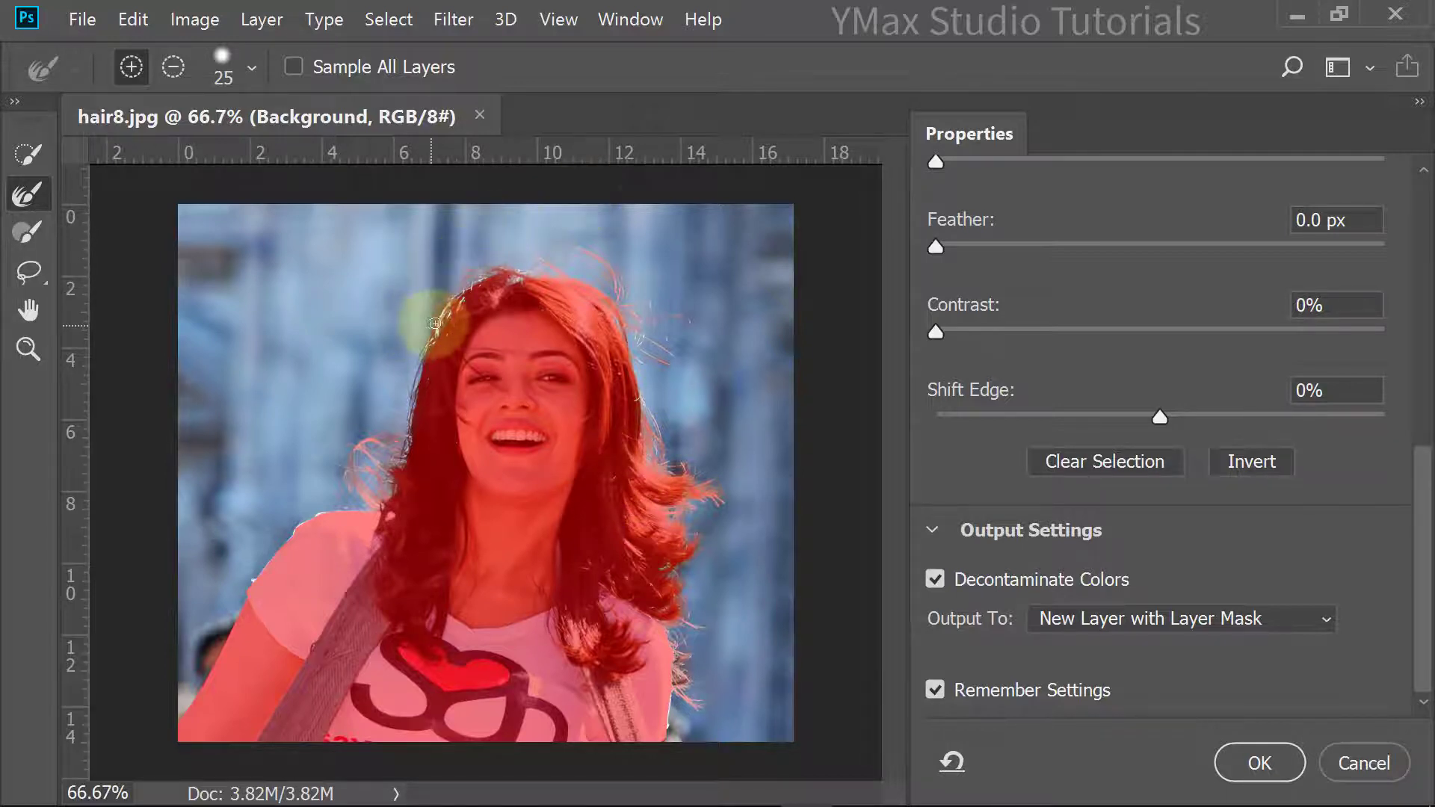
left_click(1262, 766)
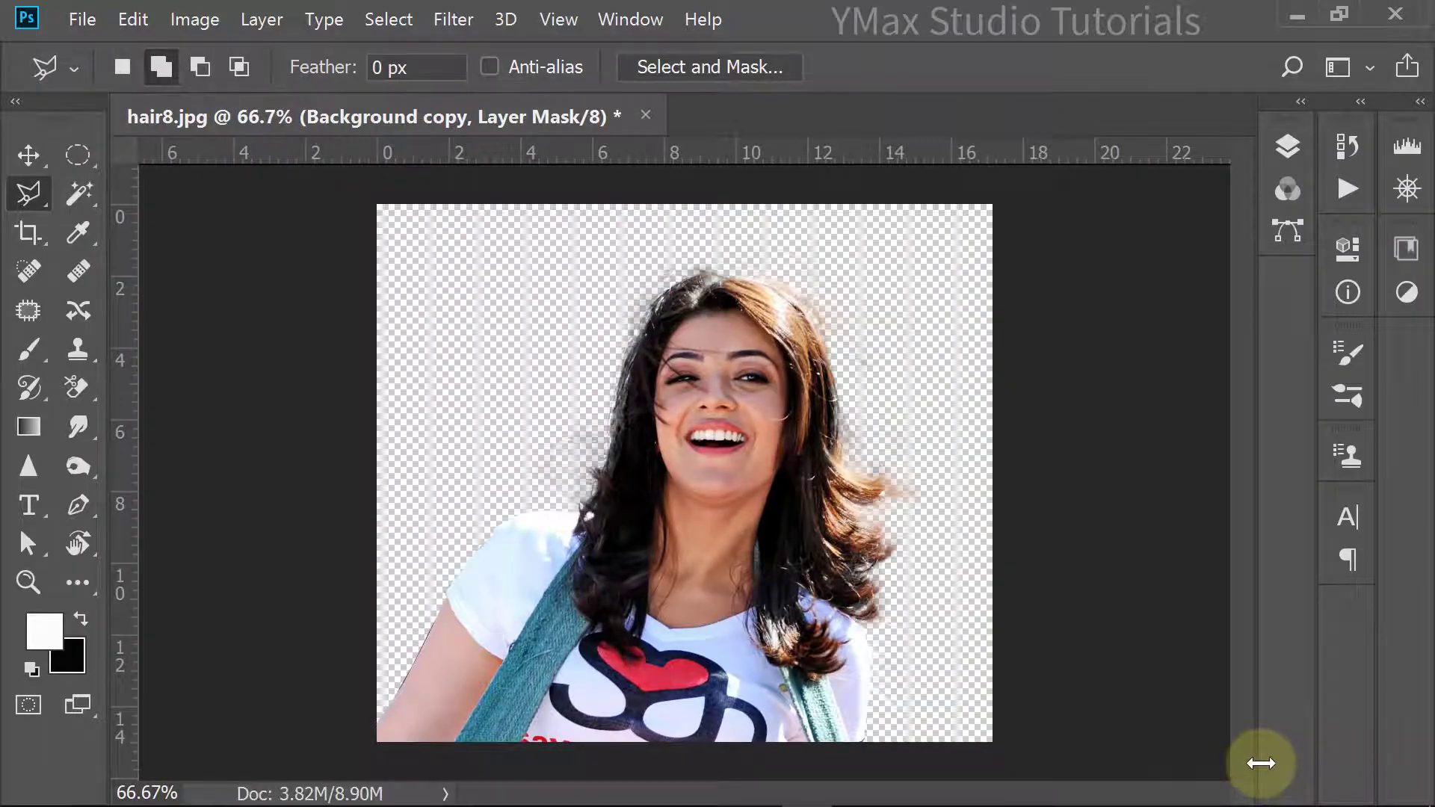
key("ctrl+plus")
key("ctrl+plus")
key("ctrl+plus")
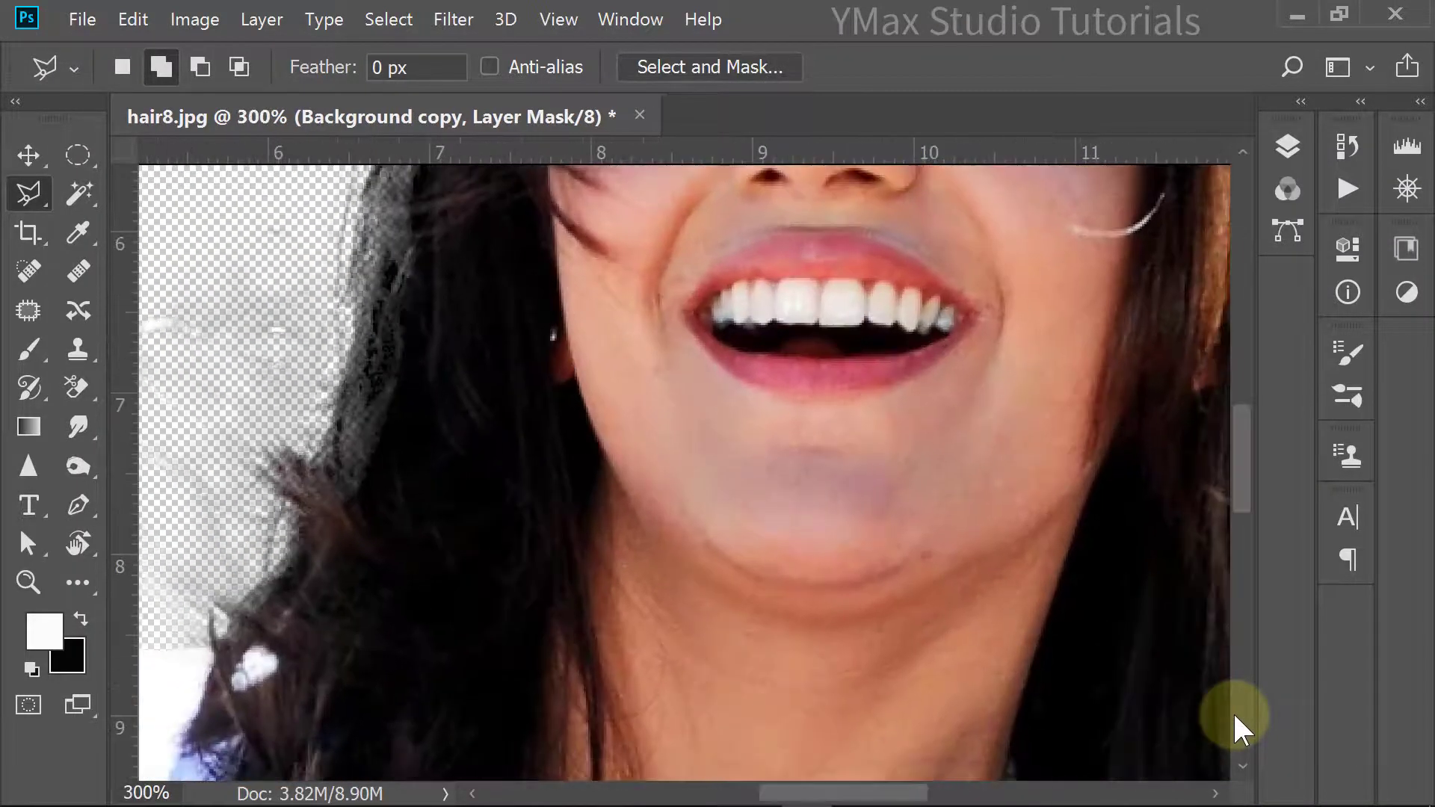
key("ctrl+minus")
key("ctrl+minus")
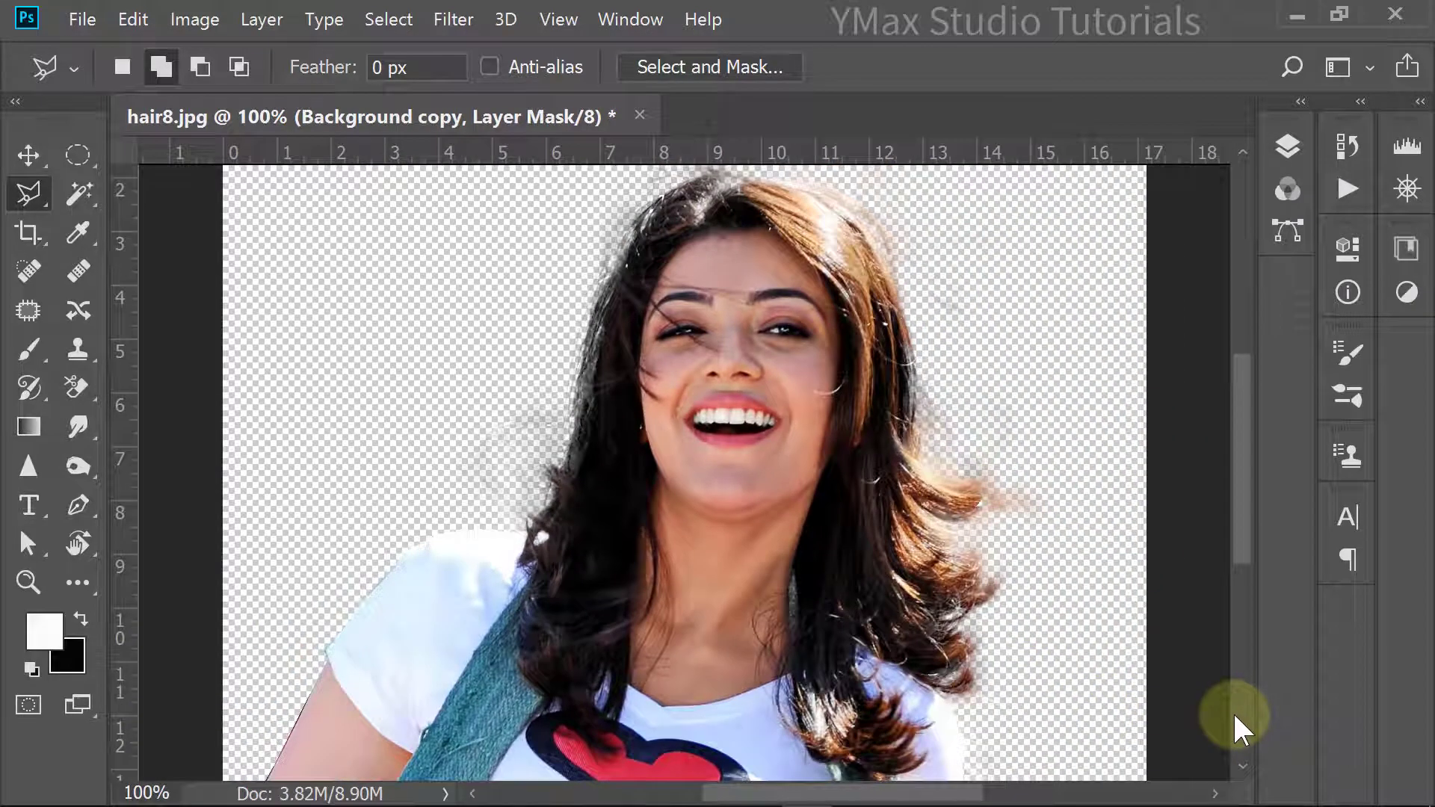
Step: Add a Solid Color fill layer in dark blue #323f66 and move it beneath the masked cutout layer
left_click(1289, 148)
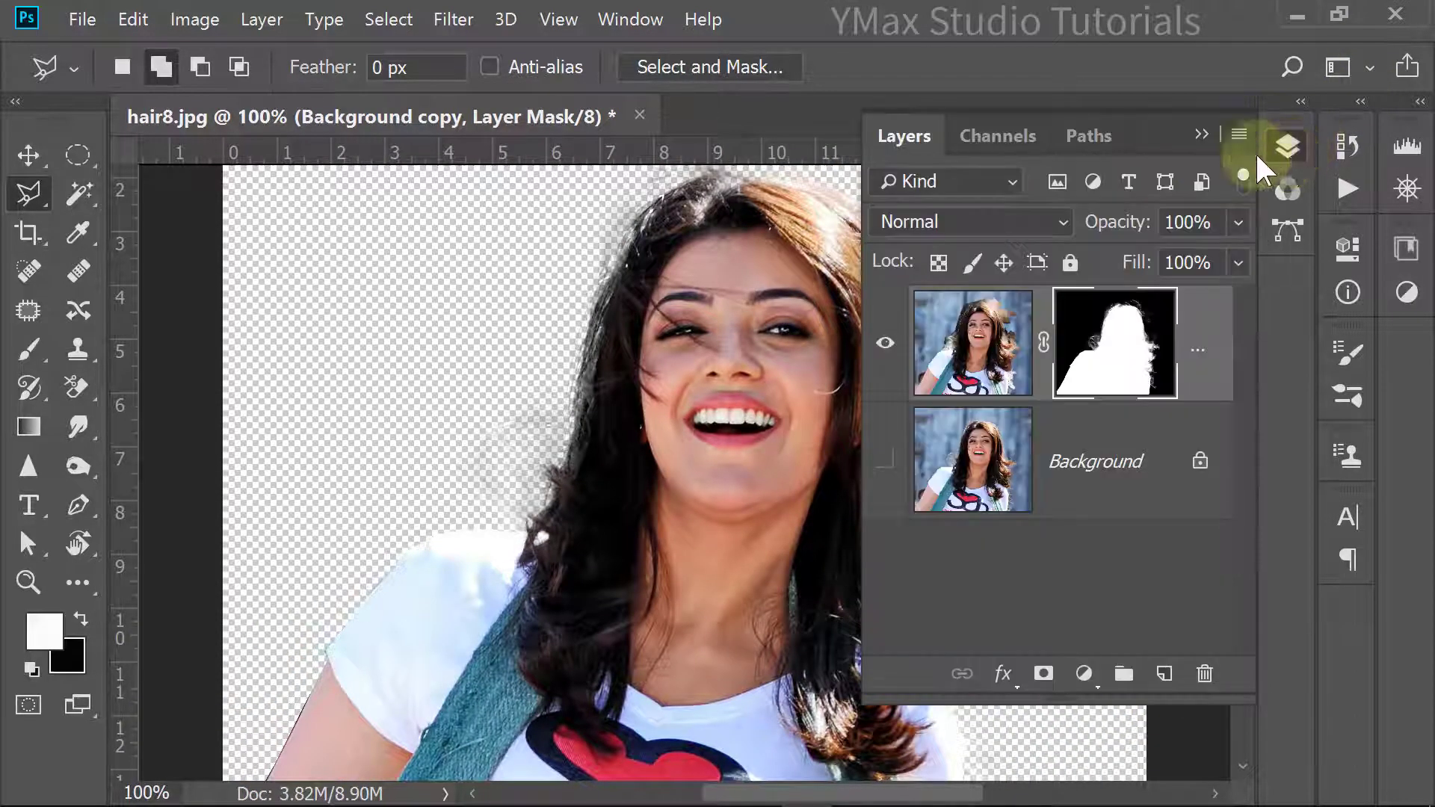
key("ctrl+0")
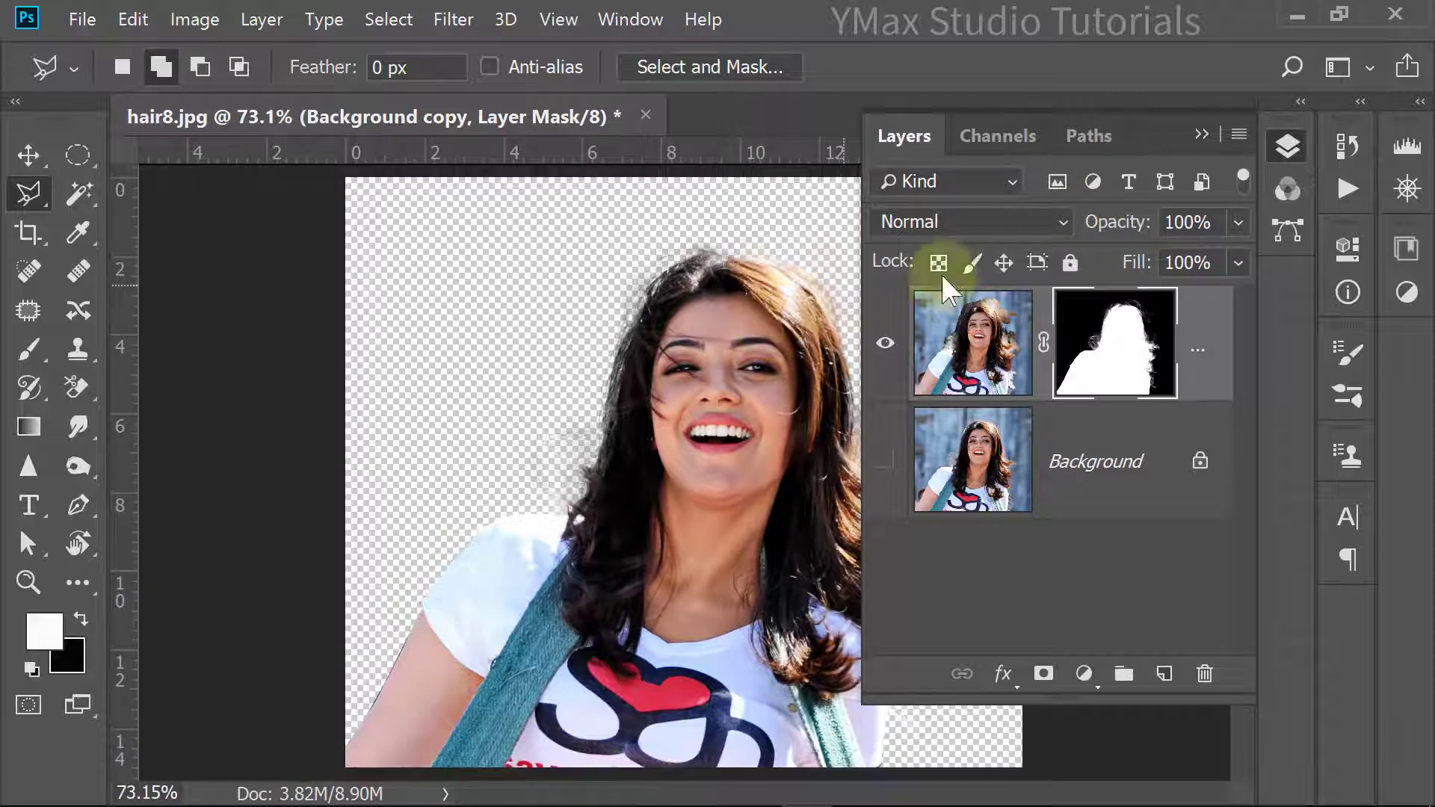
left_click(1103, 689)
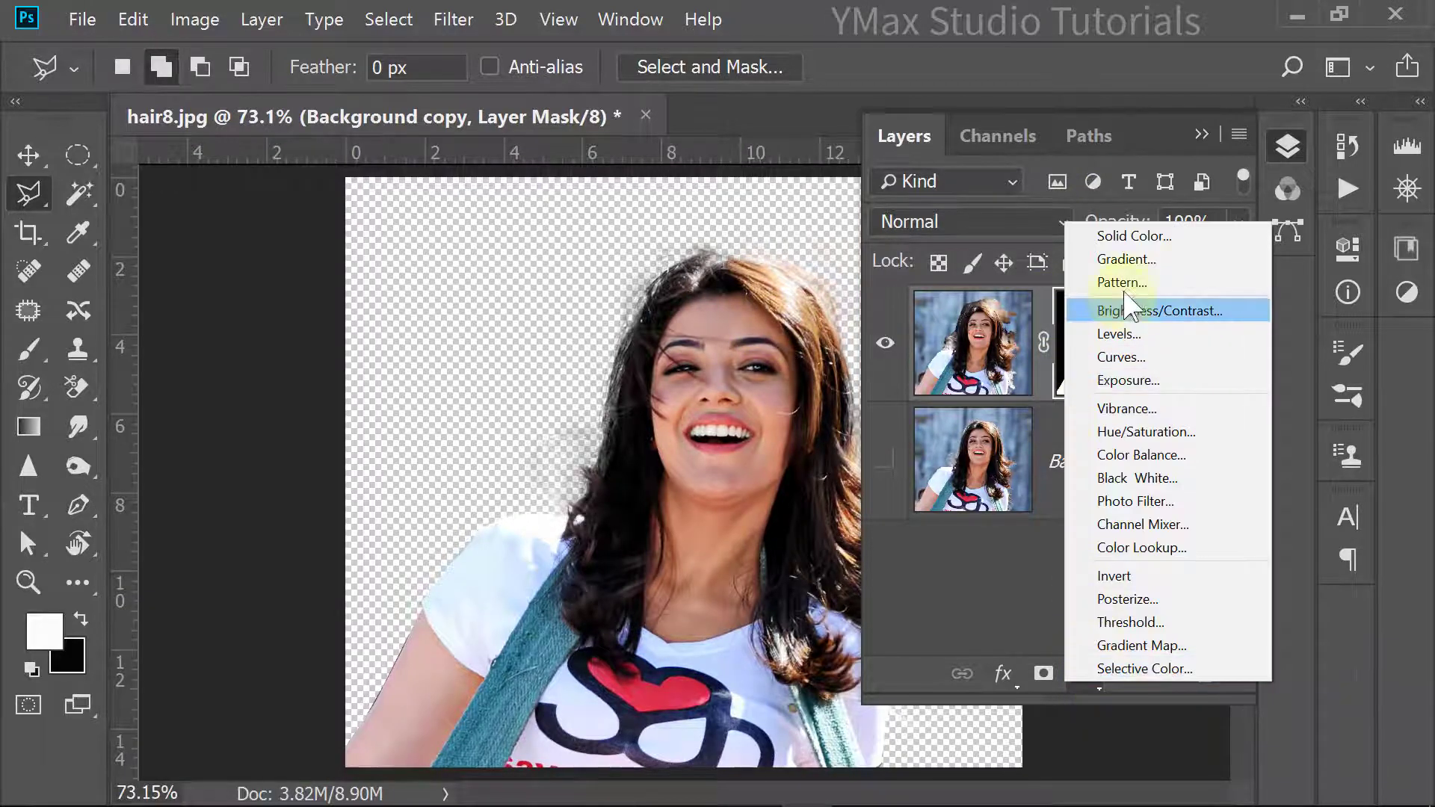
left_click(1148, 231)
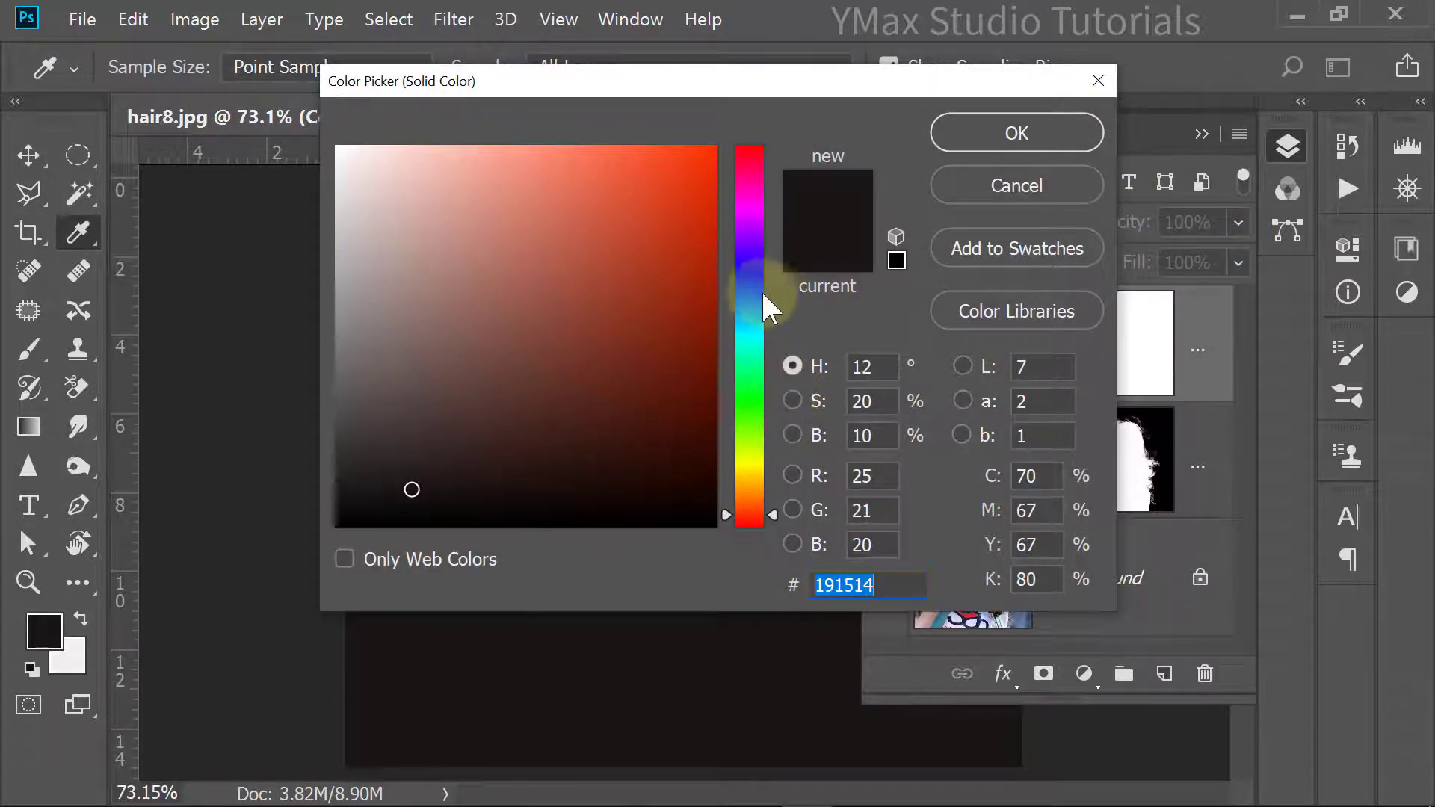
left_click(751, 289)
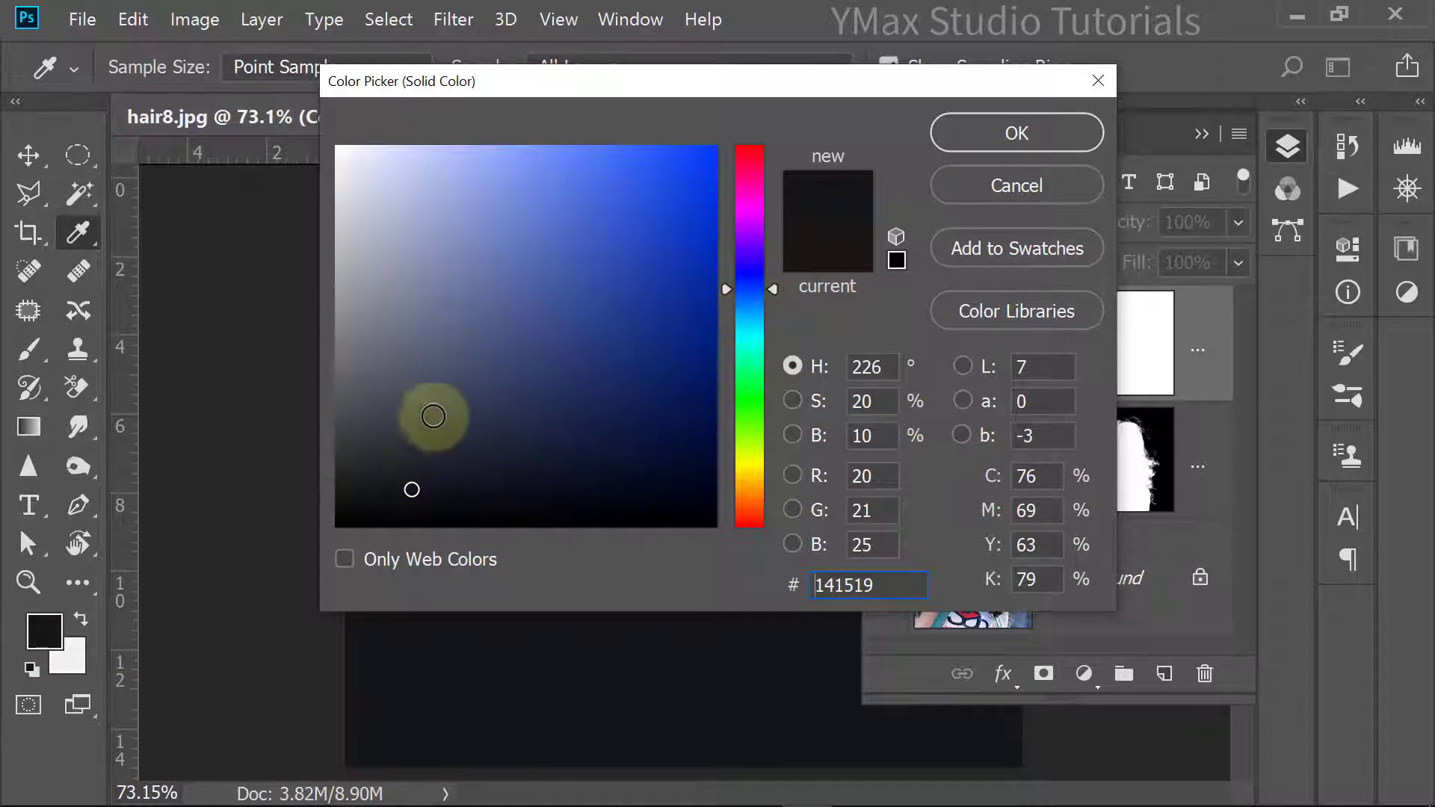
left_click(527, 371)
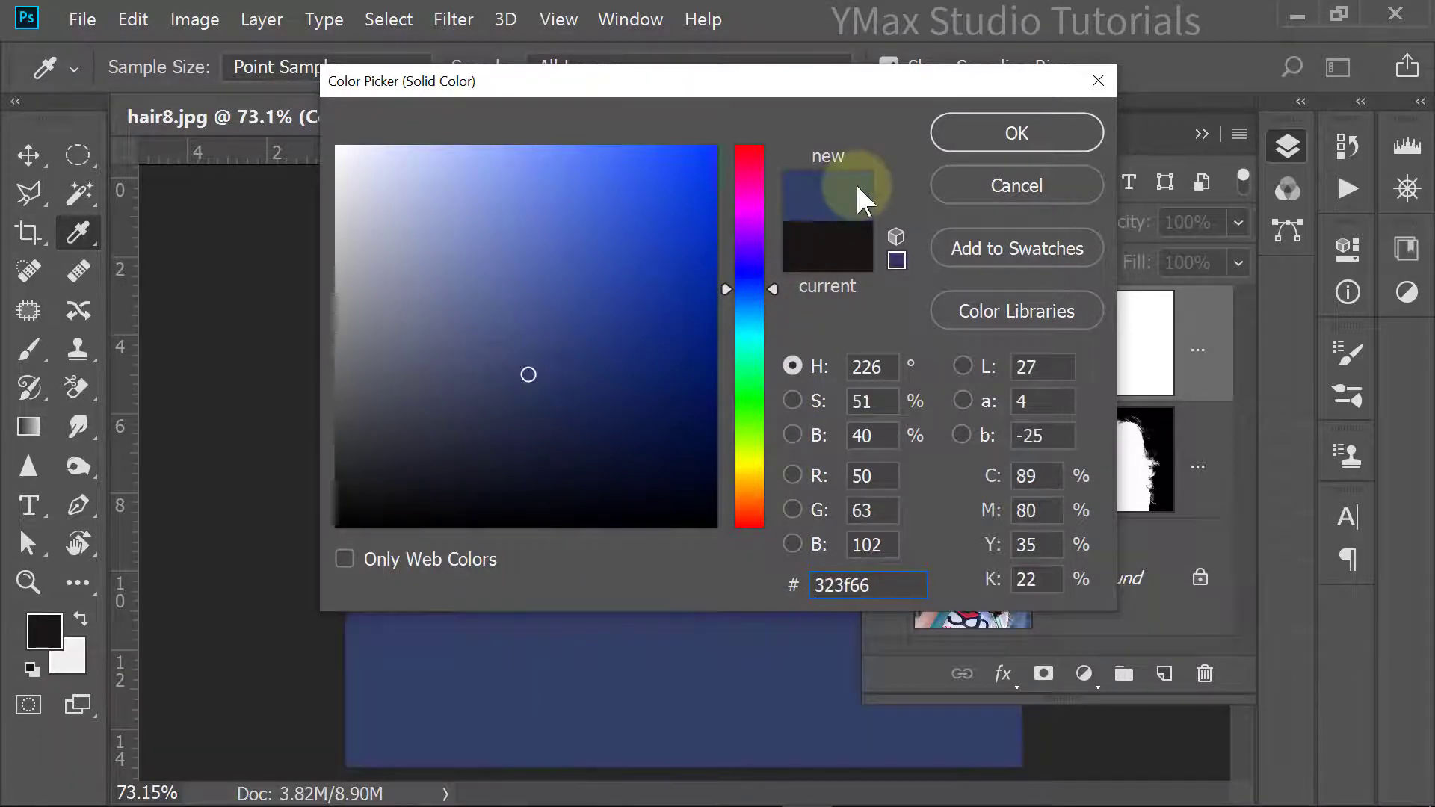
left_click(981, 133)
left_click_drag(971, 350, 979, 516)
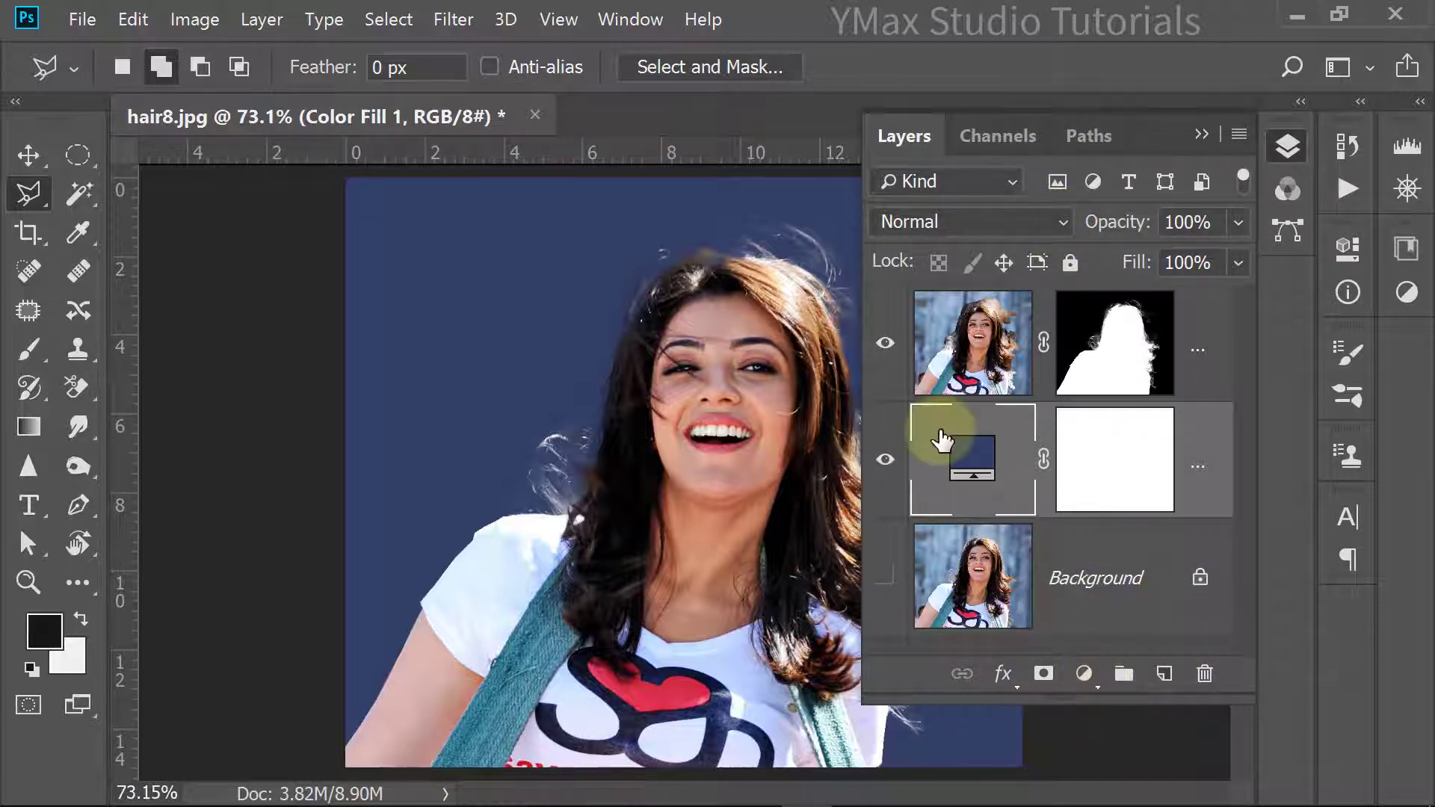
left_click(1201, 134)
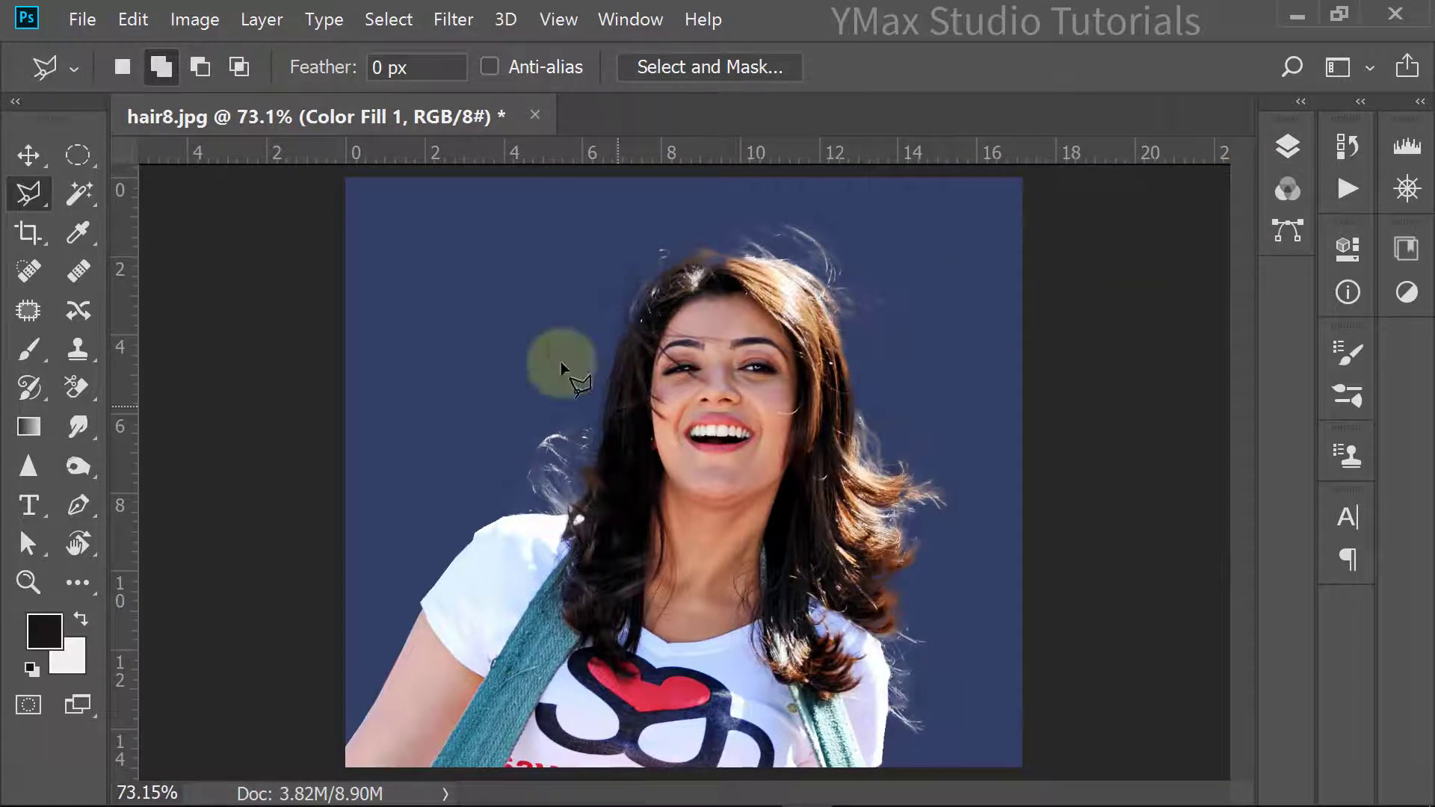
Step: Examine the cutout's hair edges and flyaway strands around the crown against the blue fill at 300%
key("ctrl+plus")
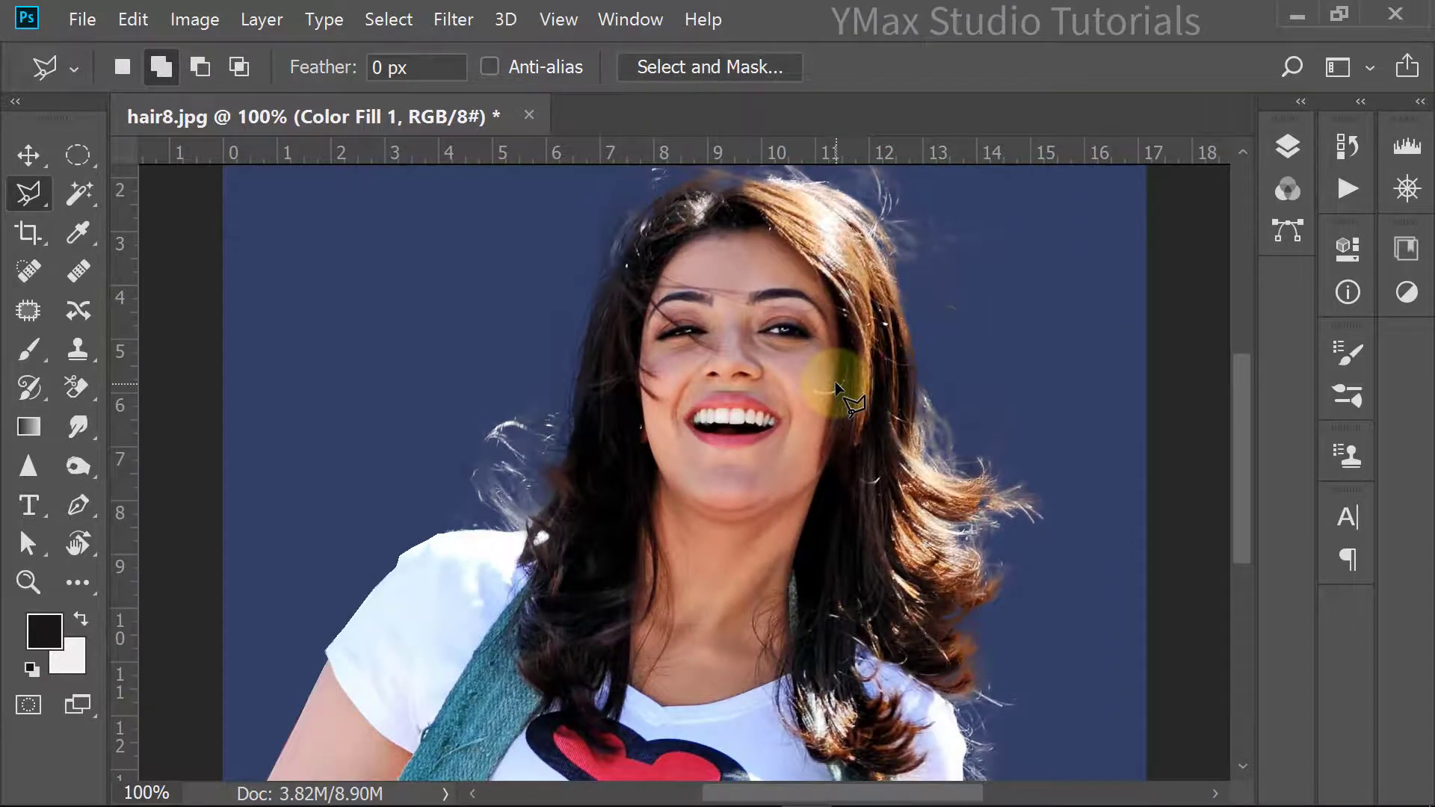
key("ctrl+plus")
key("ctrl+plus")
left_click_drag(827, 403, 624, 639)
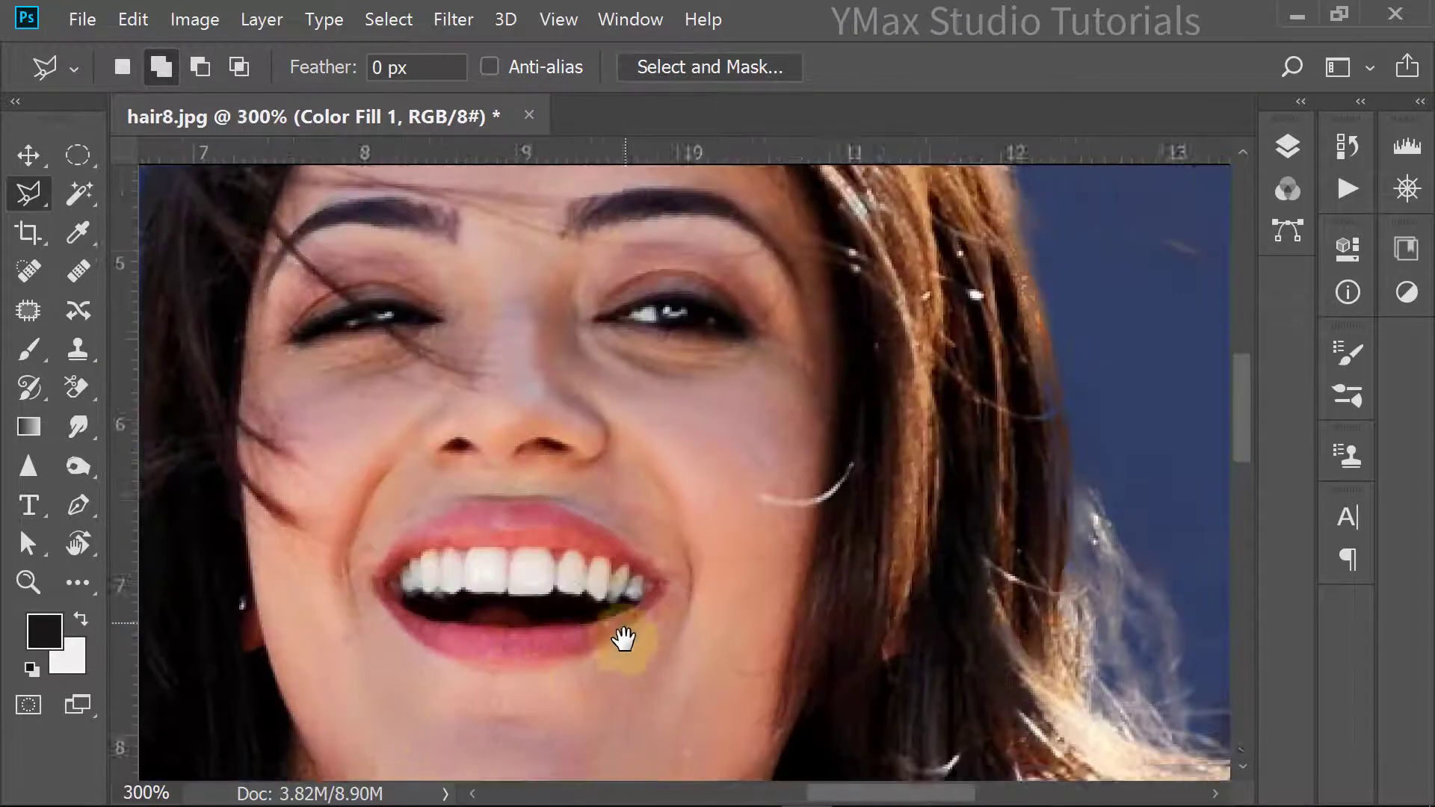
left_click_drag(1019, 269, 842, 580)
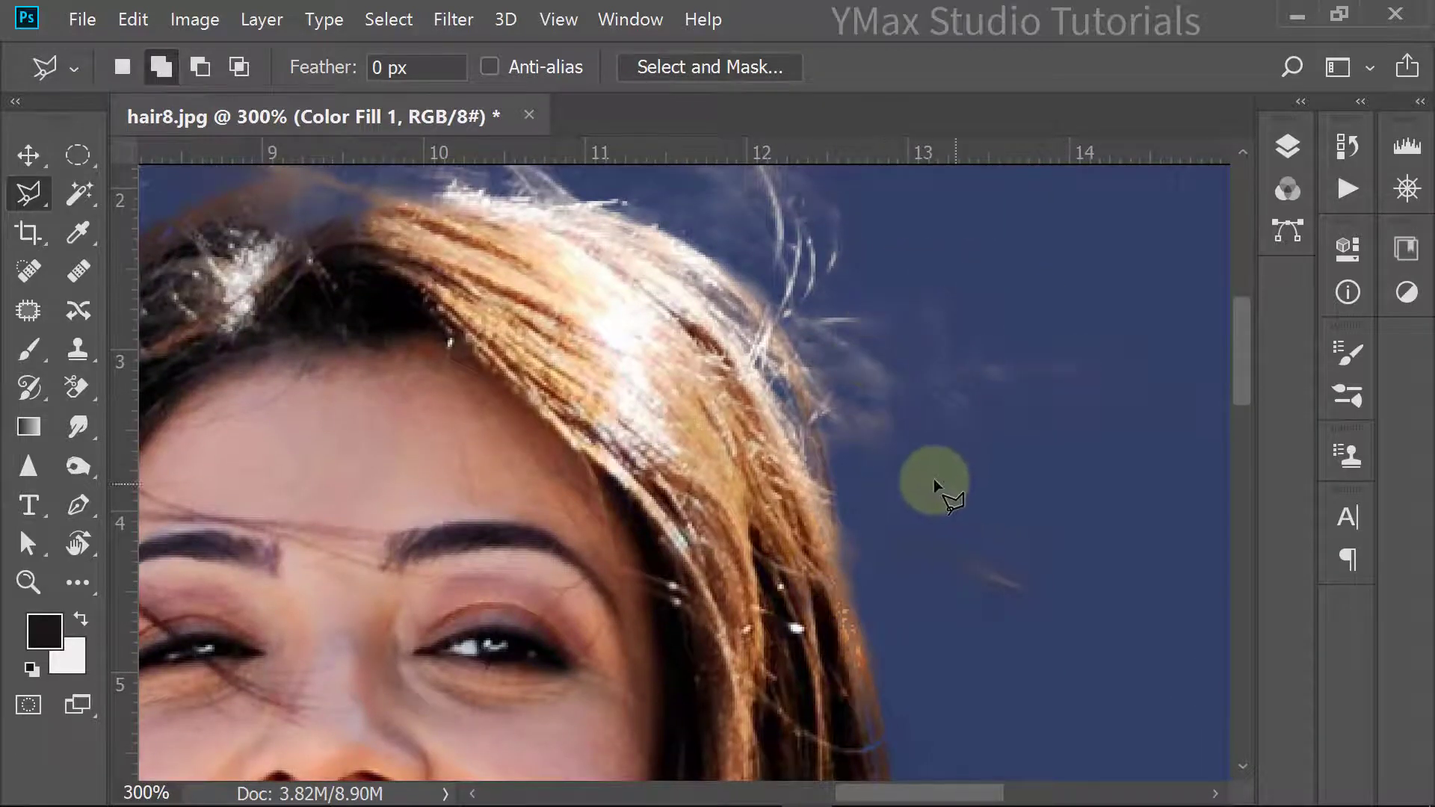
left_click_drag(645, 295, 843, 657)
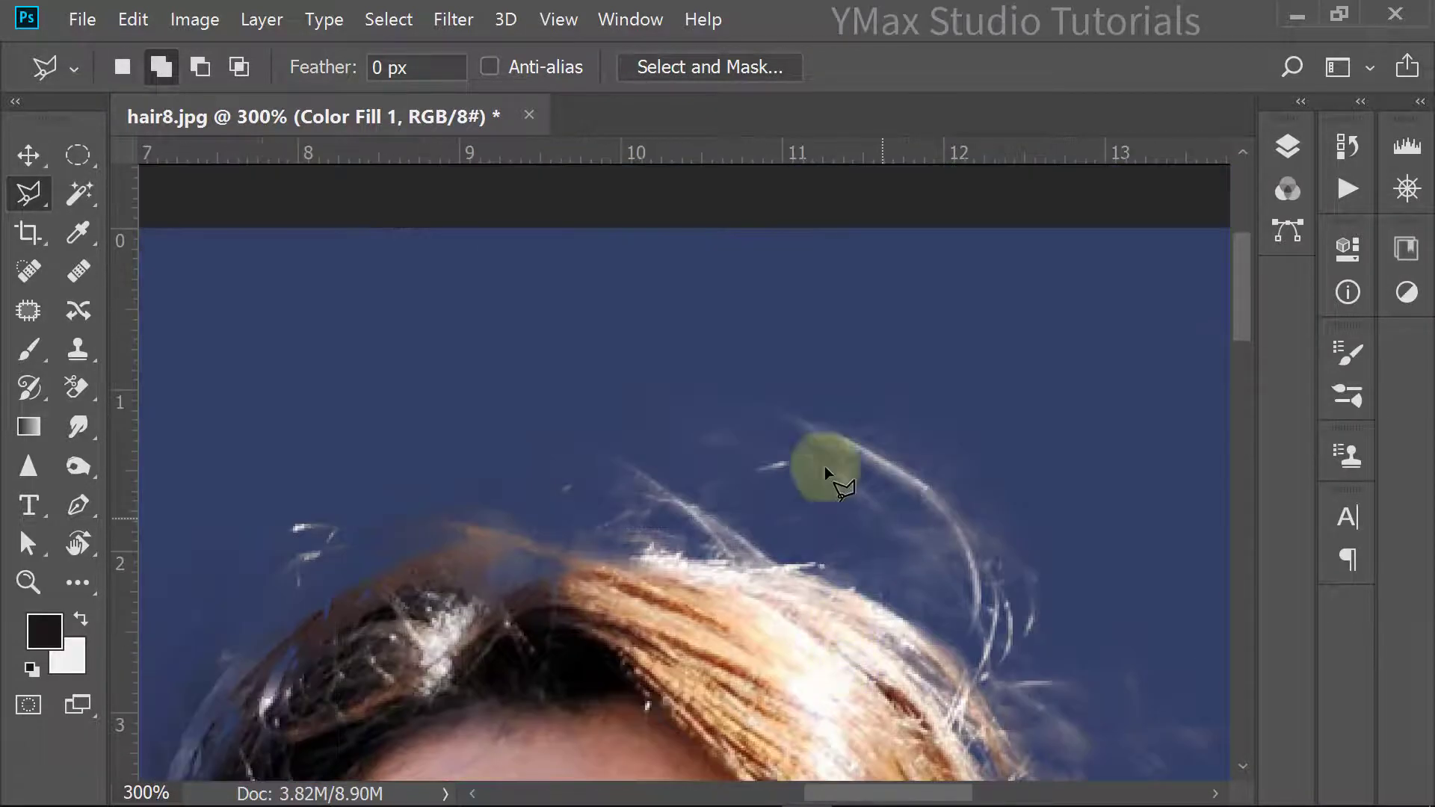
Step: Show the cutout layer's black-and-white mask alone on the canvas
left_click_drag(895, 456, 772, 215)
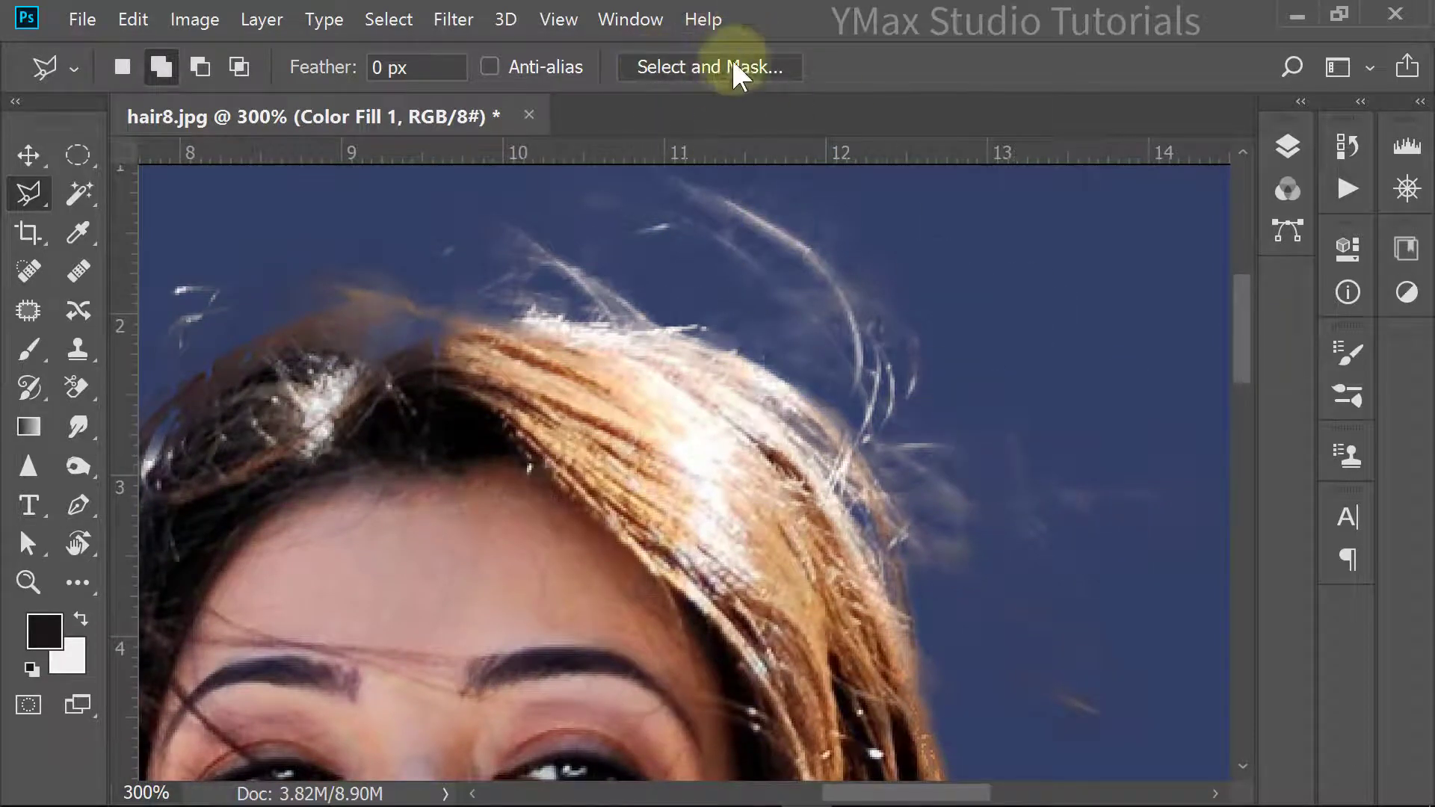
left_click(1286, 146)
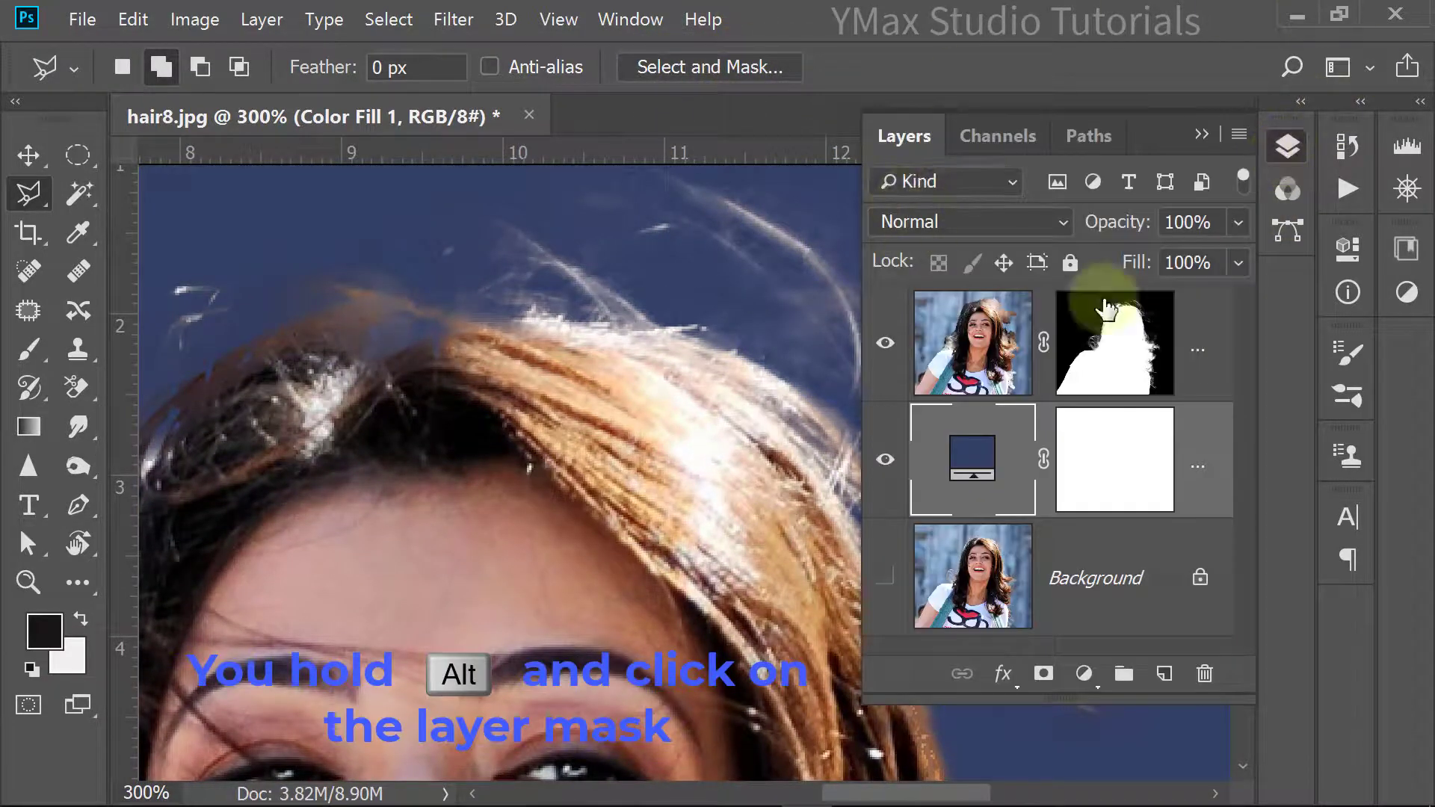
left_click(1133, 382, "alt")
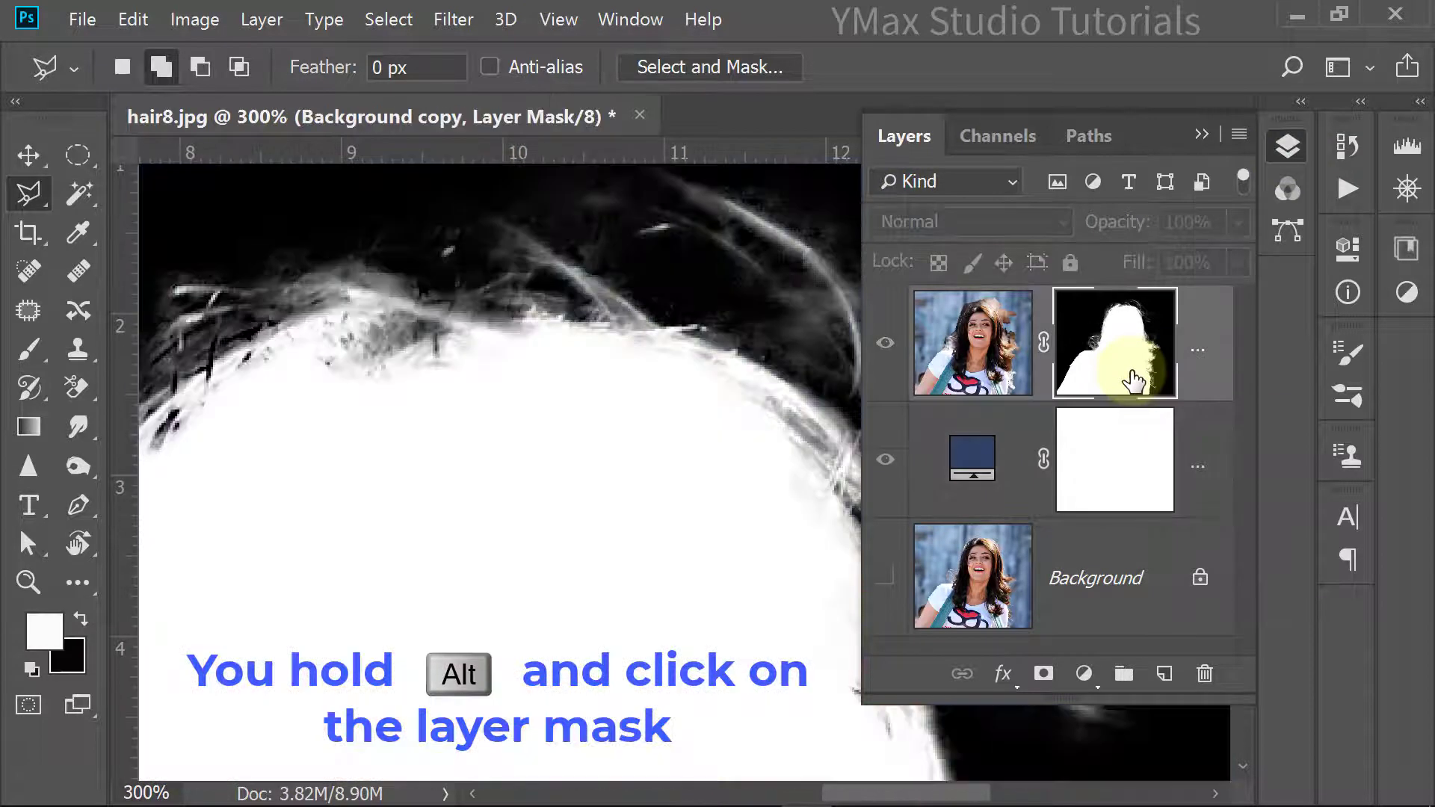
left_click(1199, 135)
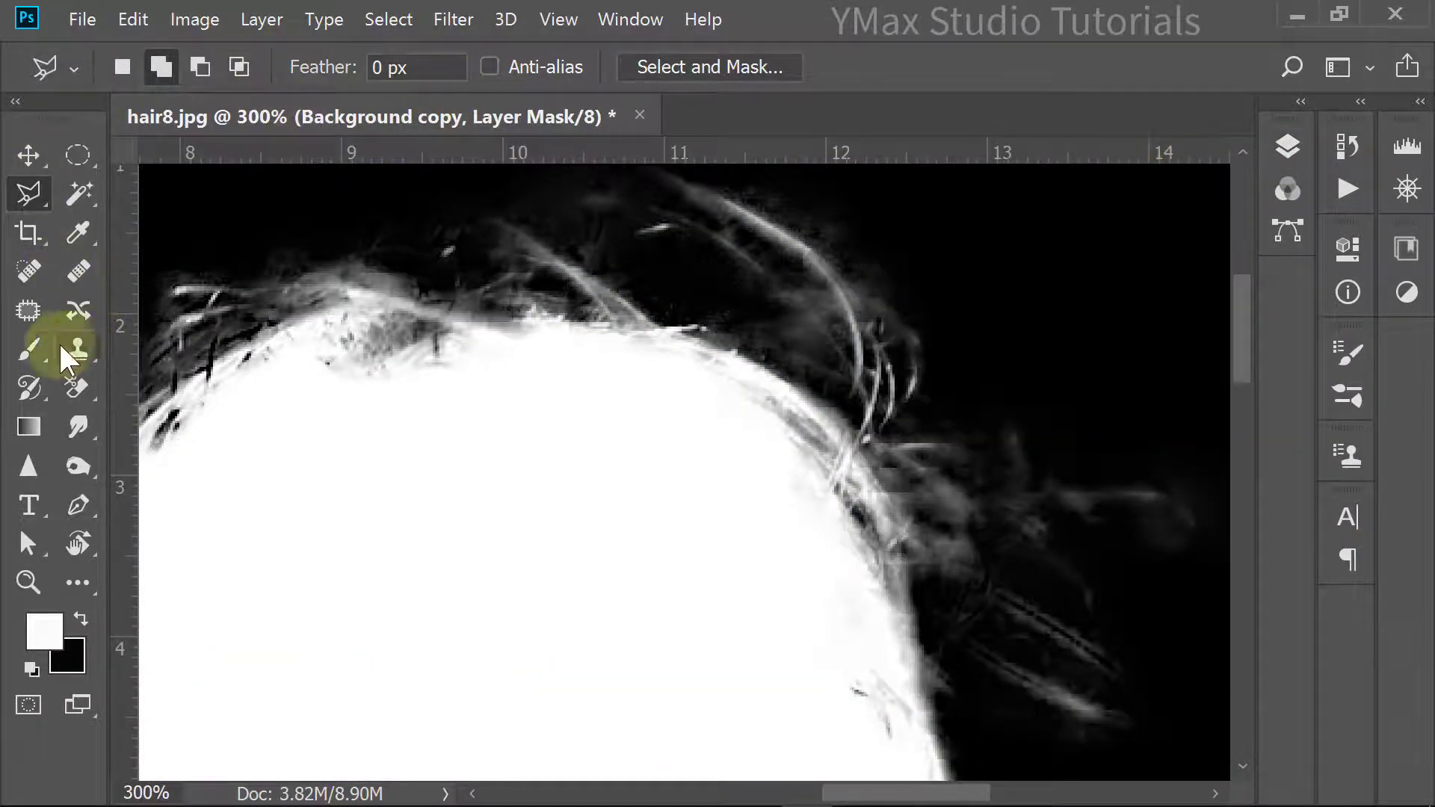
Step: Set up the Brush tool with black as the foreground color and Overlay as the painting mode
left_click(29, 345)
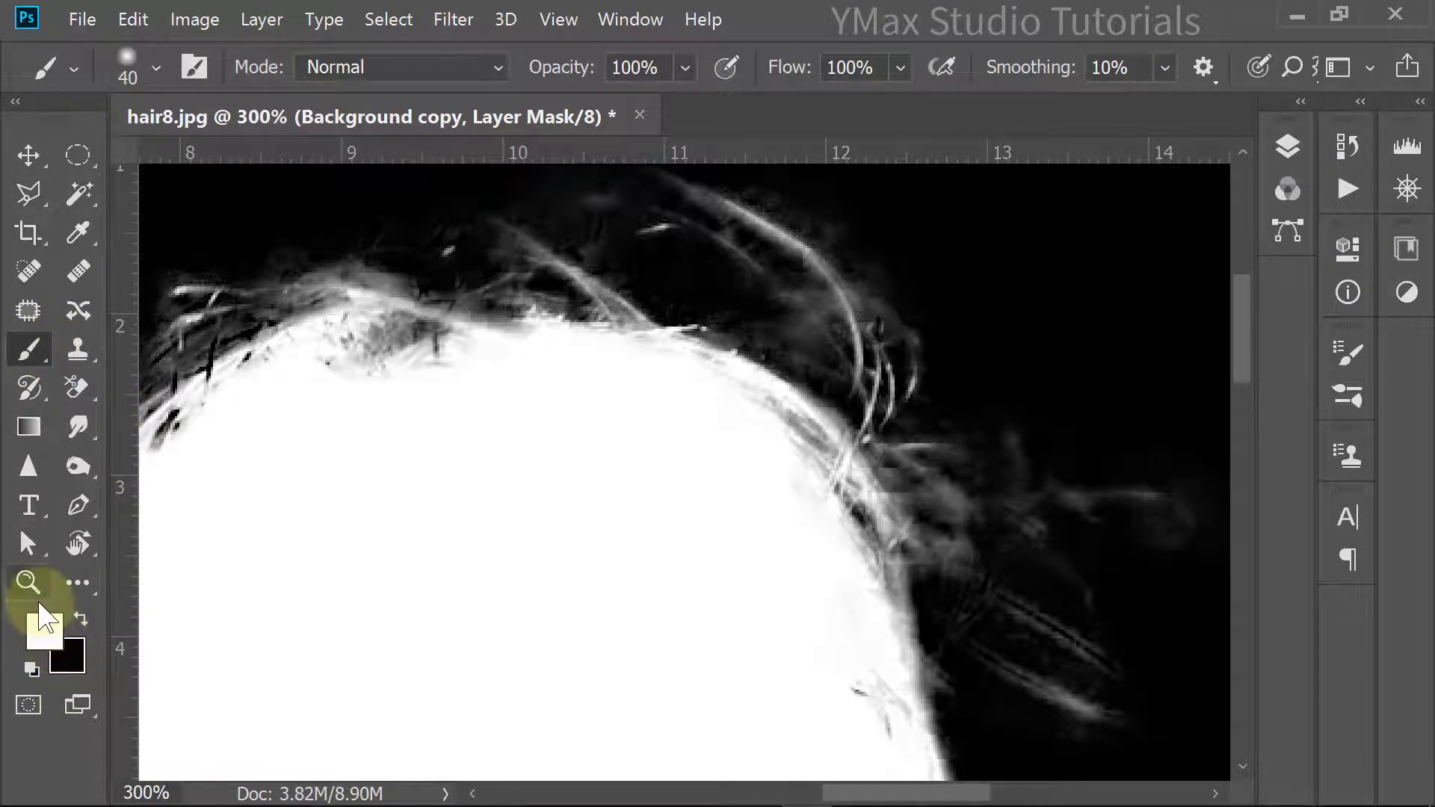
left_click(78, 619)
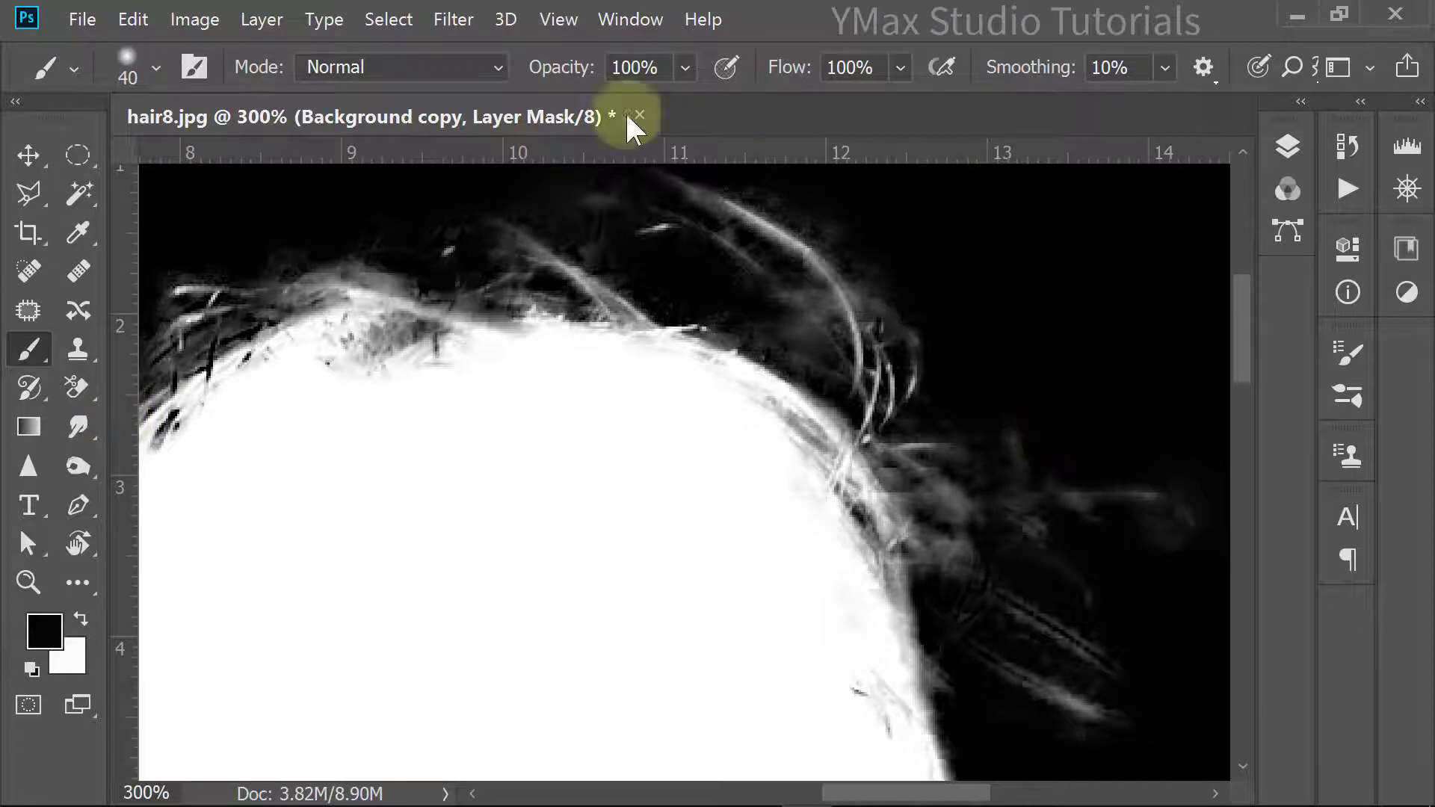
left_click(497, 67)
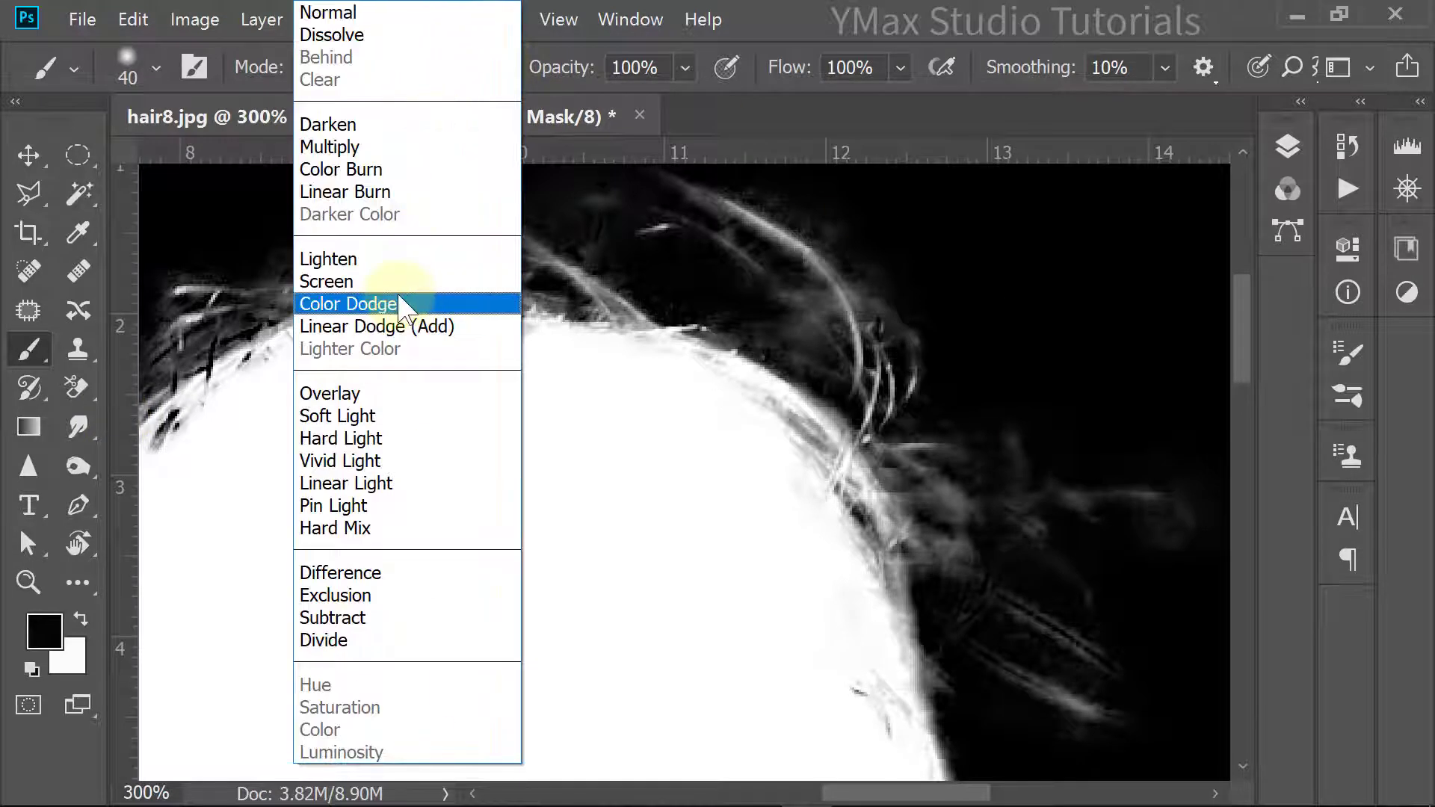
left_click(410, 396)
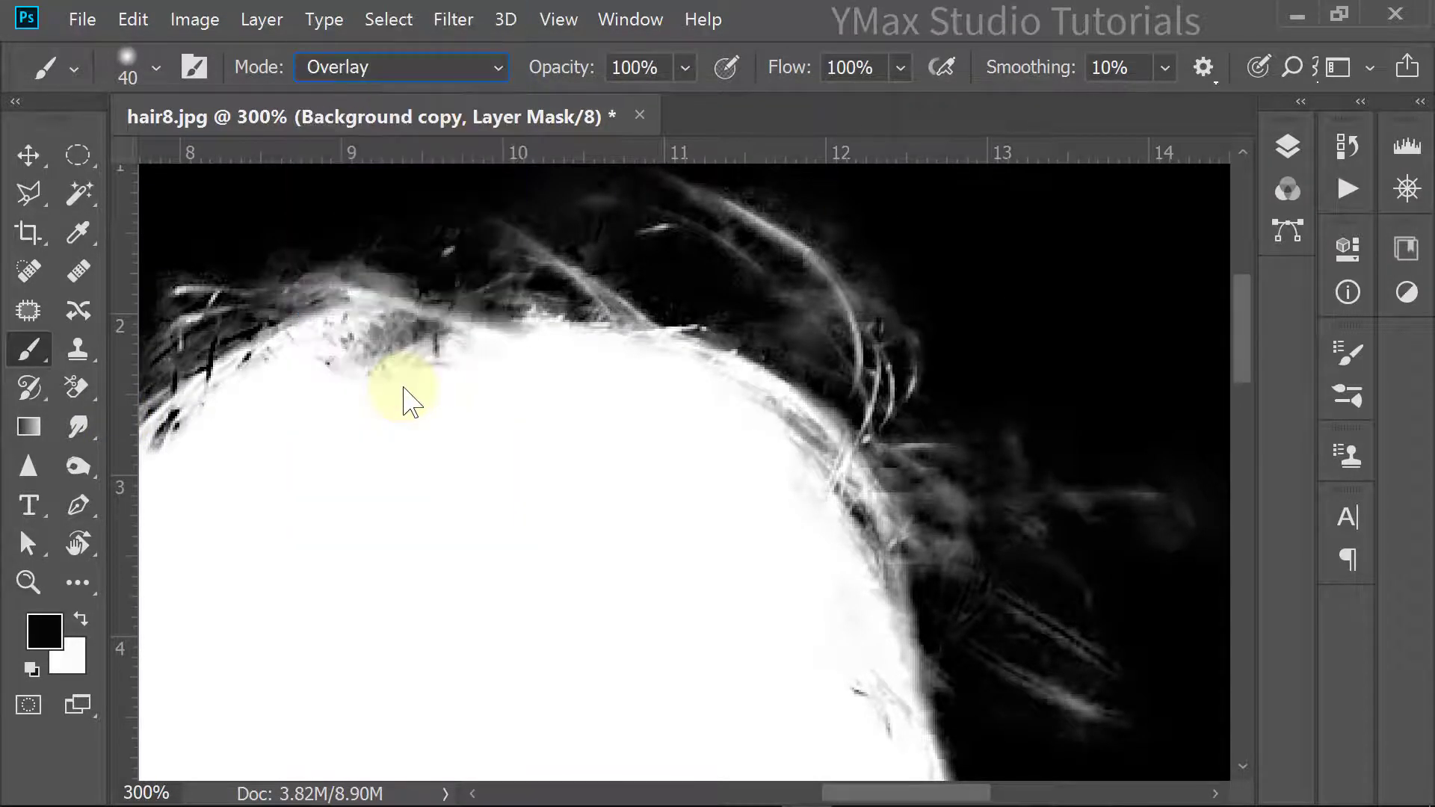
Step: Paint over the gray haze outside the right-hand curls on the mask with the brush at 26% opacity
left_click_drag(1112, 523, 920, 549)
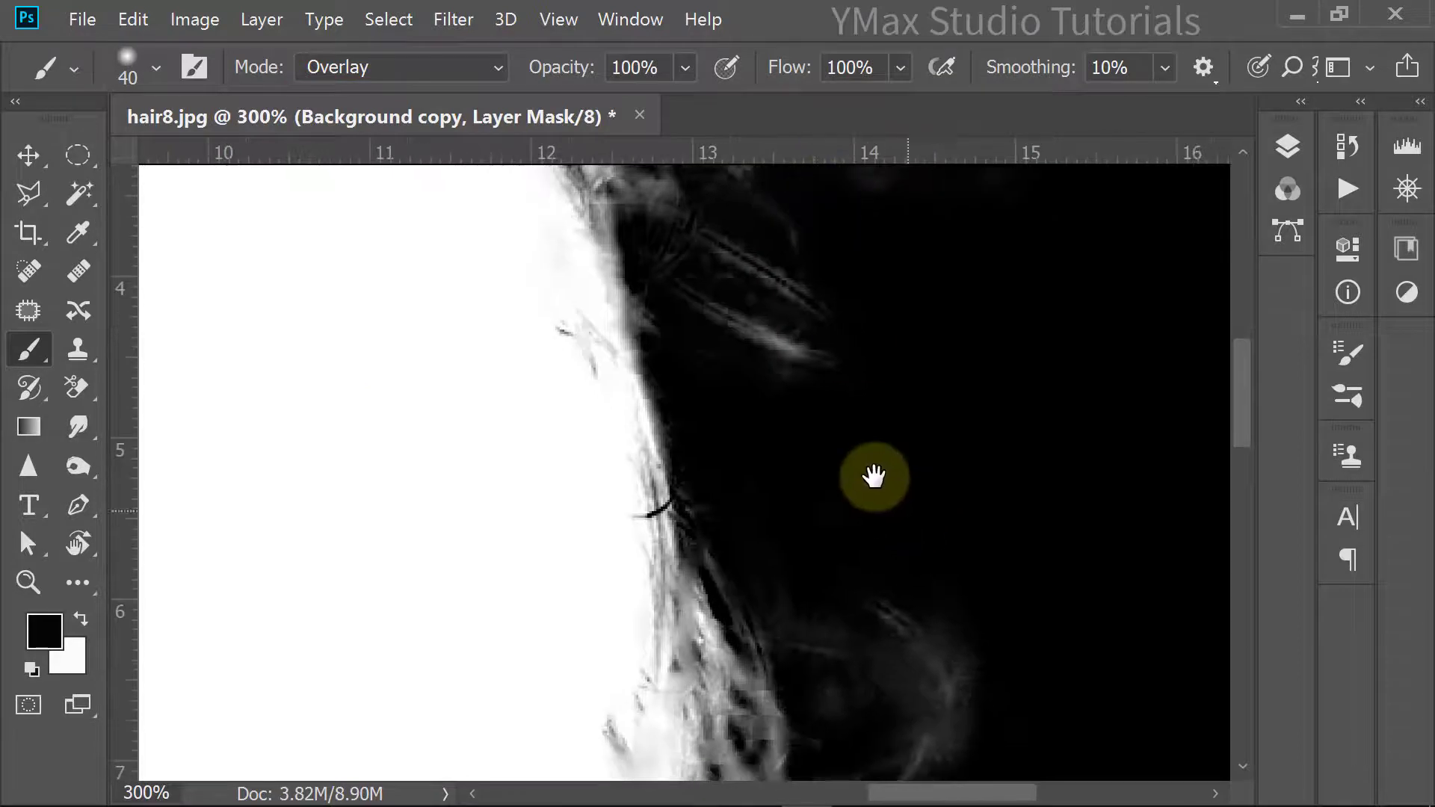
left_click(683, 68)
left_click_drag(682, 100, 679, 100)
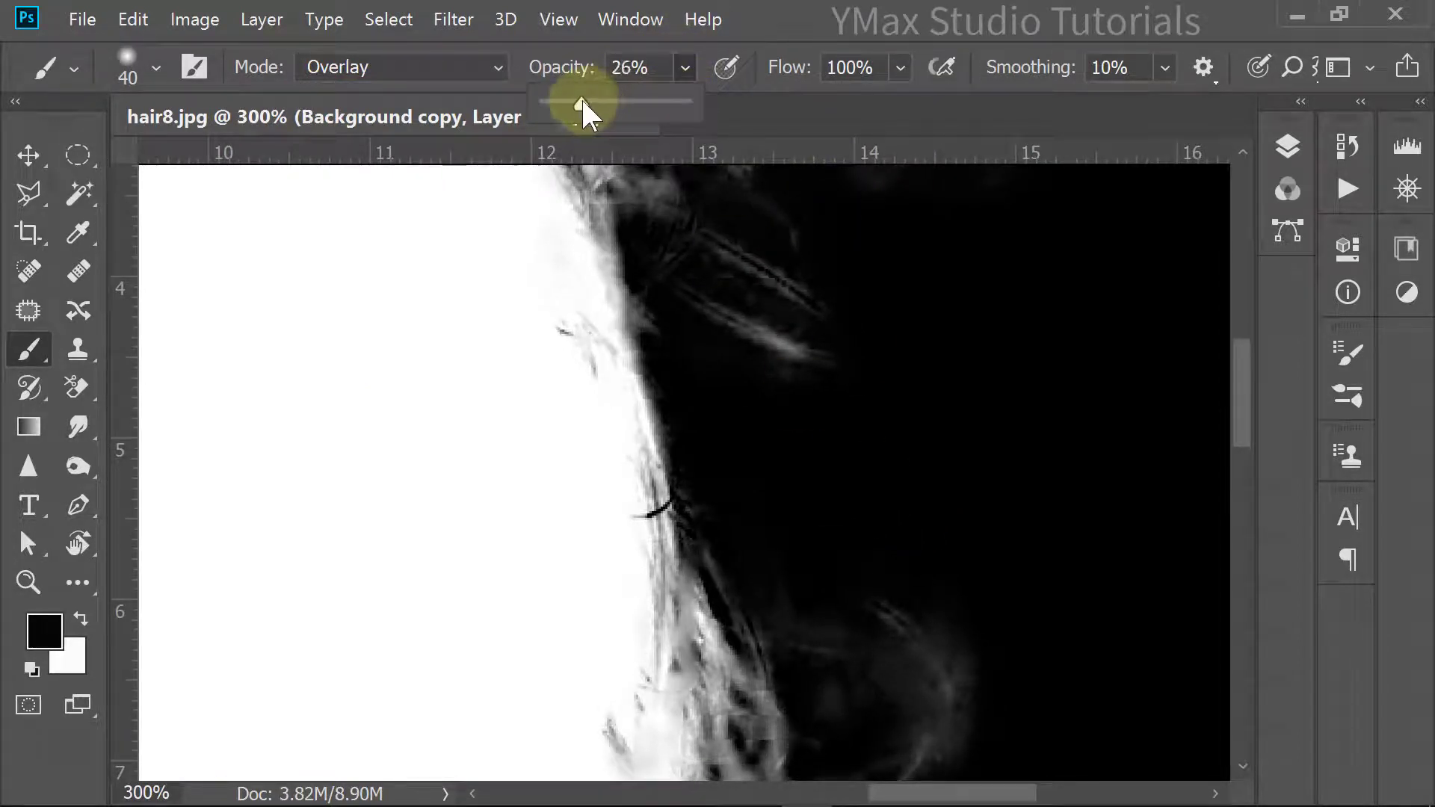
mouse_move(912, 580)
left_mouse_down()
mouse_move(817, 127)
mouse_move(794, 267)
left_mouse_up()
left_click_drag(849, 323, 841, 427)
mouse_move(783, 245)
left_mouse_down()
mouse_move(811, 373)
mouse_move(790, 315)
mouse_move(736, 366)
mouse_move(775, 387)
mouse_move(726, 283)
mouse_move(774, 443)
mouse_move(770, 318)
mouse_move(743, 373)
mouse_move(733, 262)
mouse_move(764, 351)
left_mouse_up()
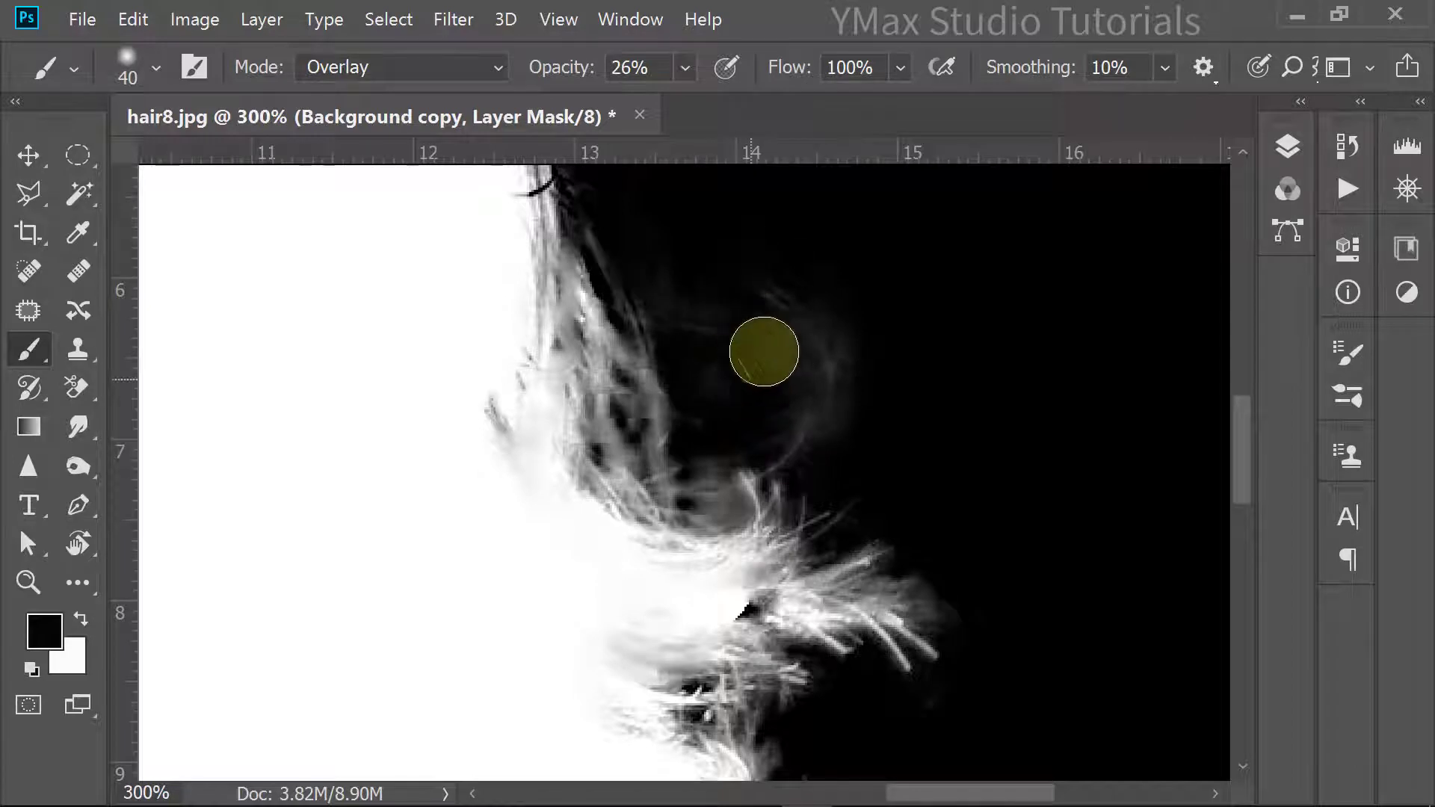
Step: Try painting over the haze outside the right-hand curls at 75% brush opacity, and undo the stroke
left_click(685, 67)
left_click_drag(680, 101, 758, 108)
mouse_move(753, 356)
left_mouse_down()
mouse_move(810, 432)
mouse_move(790, 322)
mouse_move(719, 252)
mouse_move(862, 343)
mouse_move(858, 410)
left_mouse_up()
key("ctrl+z")
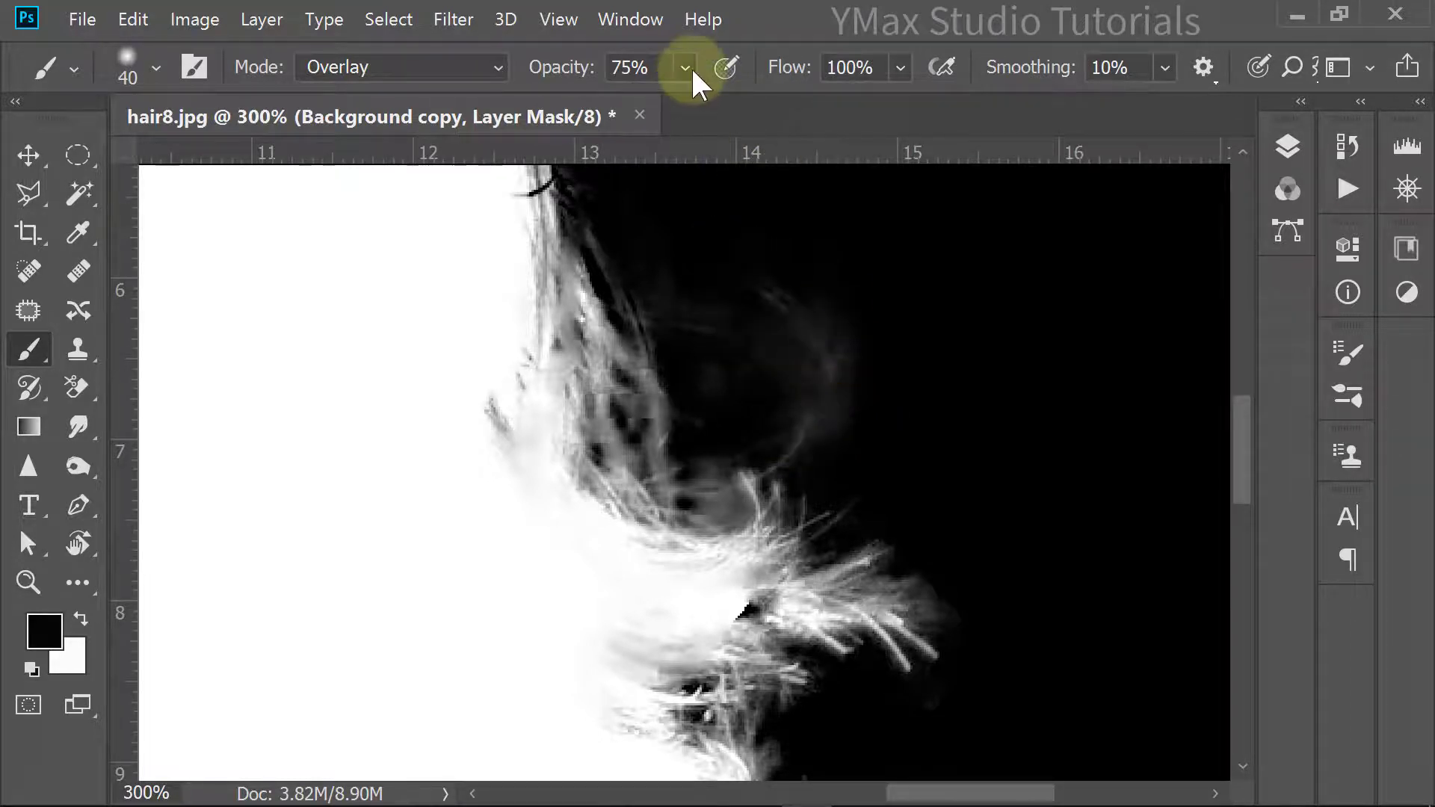
Step: Set the brush opacity to 45% and darken the mask's gray haze around the flyaway strands on the right side
left_click_drag(691, 66, 641, 106)
mouse_move(743, 294)
left_mouse_down()
mouse_move(772, 303)
mouse_move(763, 422)
mouse_move(841, 356)
mouse_move(818, 255)
mouse_move(852, 355)
mouse_move(680, 251)
mouse_move(976, 532)
mouse_move(967, 590)
mouse_move(961, 507)
left_mouse_up()
left_click_drag(937, 496, 951, 615)
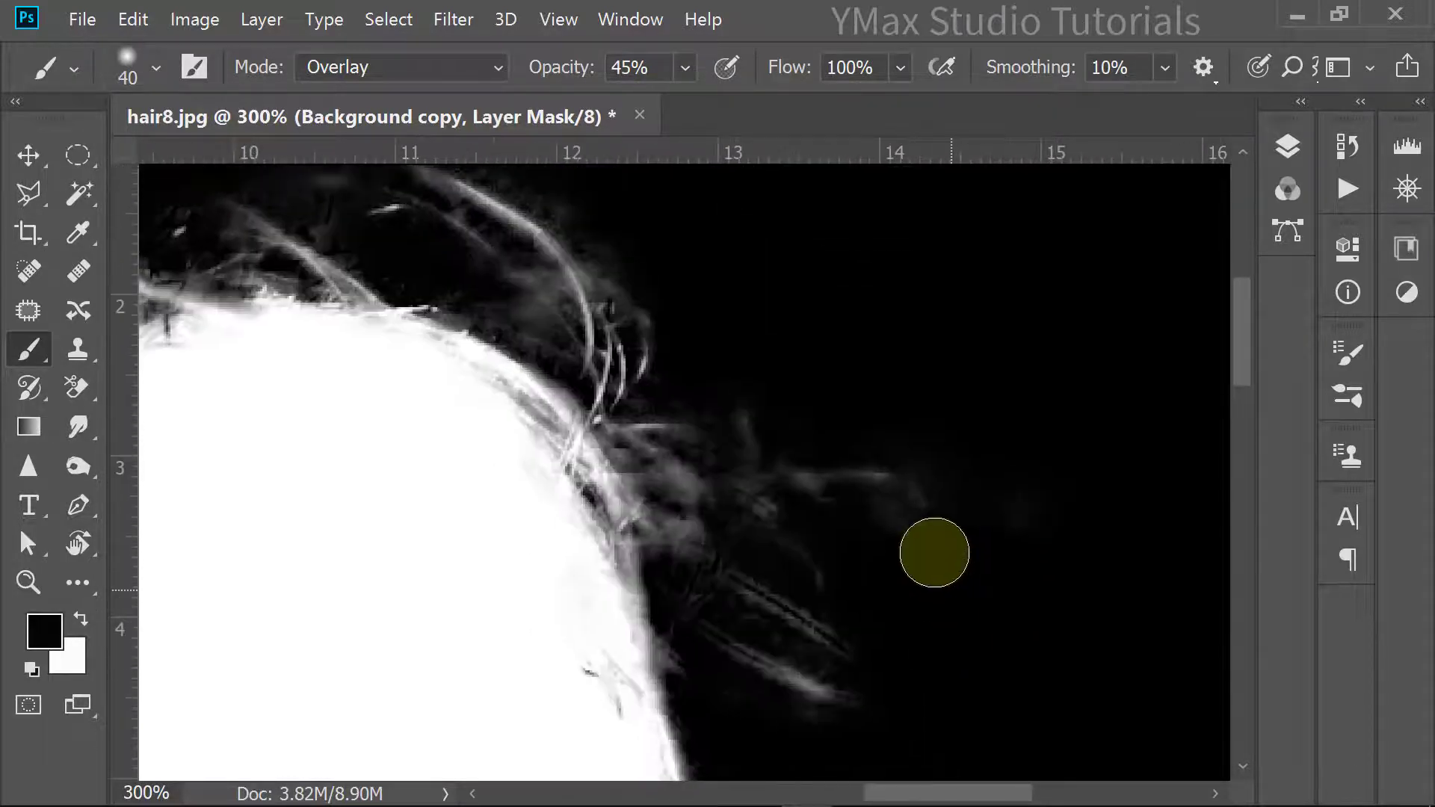
mouse_move(796, 429)
left_mouse_down()
mouse_move(728, 426)
mouse_move(686, 478)
mouse_move(645, 433)
left_mouse_up()
Step: Darken the gray haze above the crown and around its flyaway strands on the mask
left_click_drag(761, 381, 1083, 577)
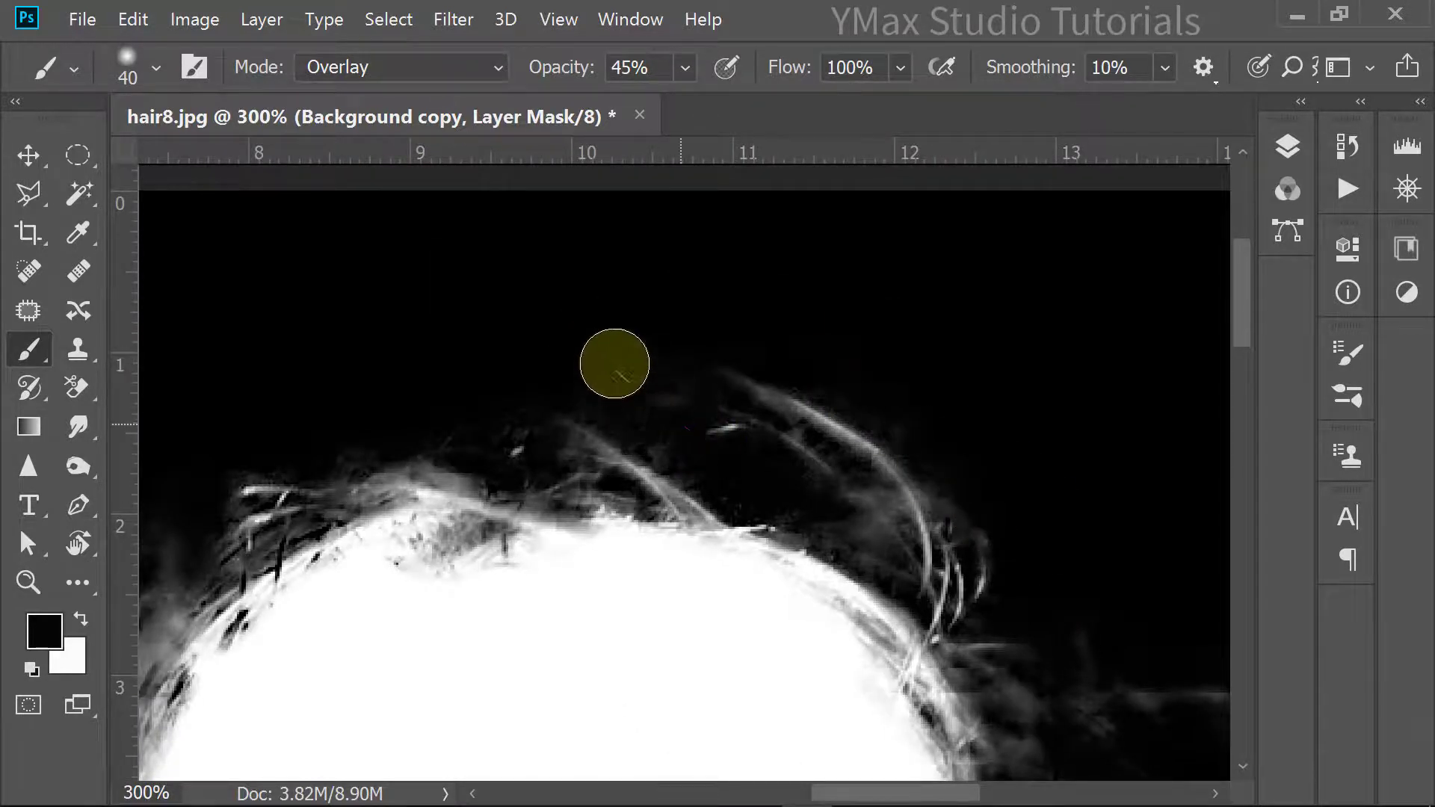
left_click_drag(775, 289, 1243, 120)
mouse_move(687, 291)
left_mouse_down()
mouse_move(587, 488)
mouse_move(499, 515)
left_mouse_up()
Step: Darken the gray haze along the left hair edge and inside the loose curl above the shoulder
left_click_drag(703, 497, 702, 11)
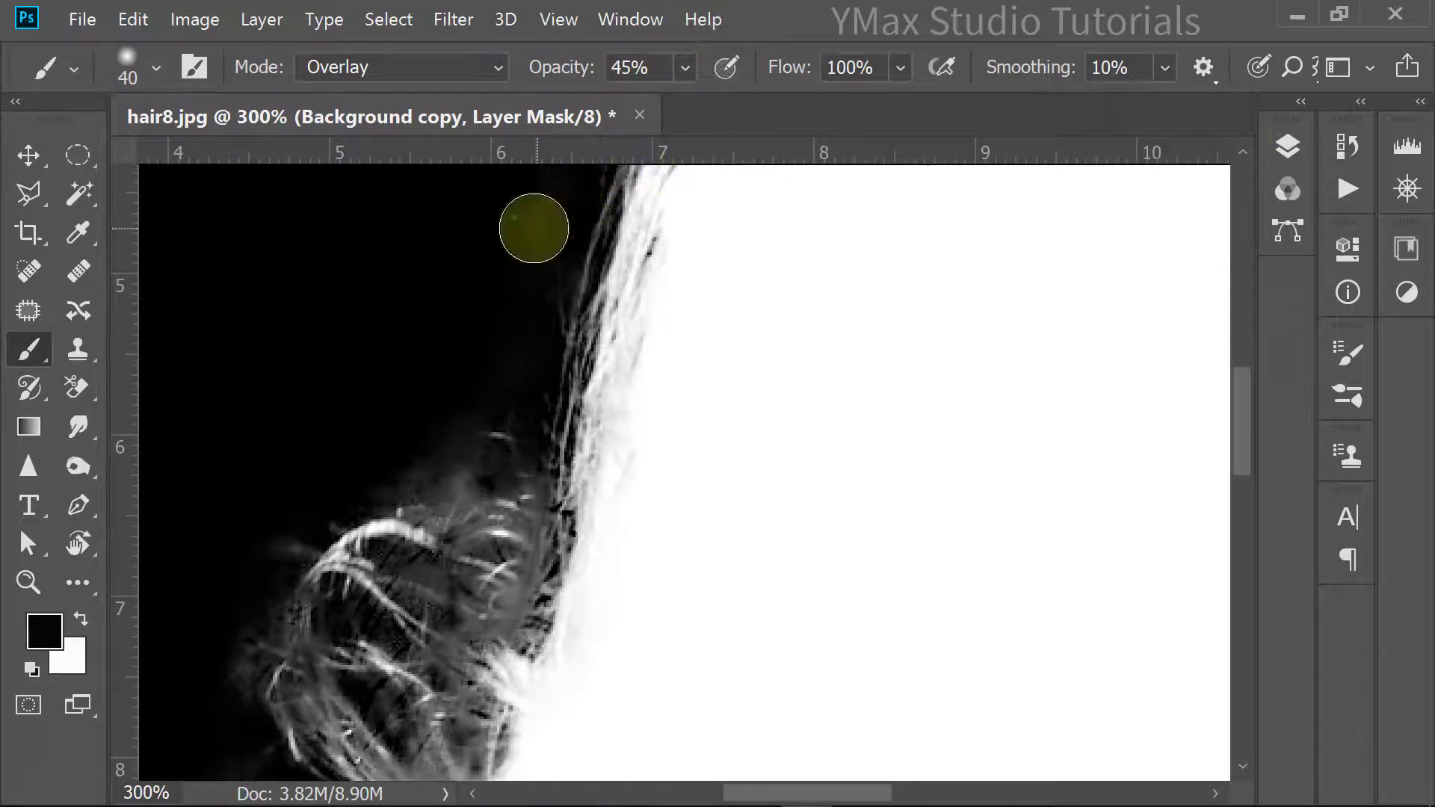
mouse_move(374, 405)
left_mouse_down()
mouse_move(421, 397)
mouse_move(387, 447)
mouse_move(416, 473)
mouse_move(353, 451)
mouse_move(362, 321)
left_mouse_up()
mouse_move(635, 462)
left_mouse_down()
mouse_move(794, 70)
mouse_move(692, 249)
left_mouse_up()
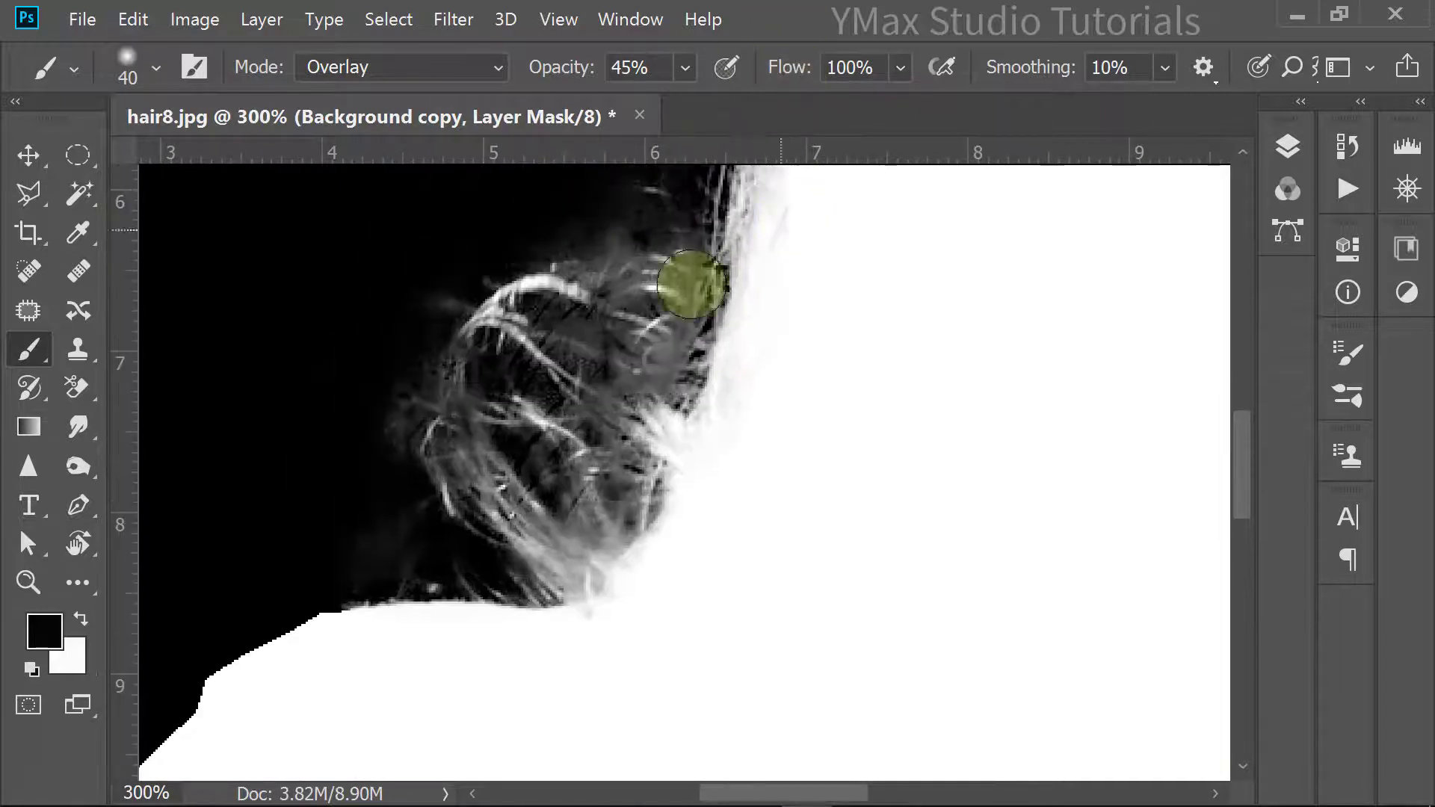
mouse_move(558, 301)
left_mouse_down()
mouse_move(571, 350)
mouse_move(574, 336)
mouse_move(605, 359)
mouse_move(554, 329)
mouse_move(636, 313)
mouse_move(639, 272)
mouse_move(616, 250)
mouse_move(687, 287)
mouse_move(649, 378)
mouse_move(627, 382)
mouse_move(612, 412)
mouse_move(597, 468)
mouse_move(617, 504)
mouse_move(594, 477)
mouse_move(582, 538)
mouse_move(482, 422)
mouse_move(390, 424)
mouse_move(465, 541)
mouse_move(542, 559)
left_mouse_up()
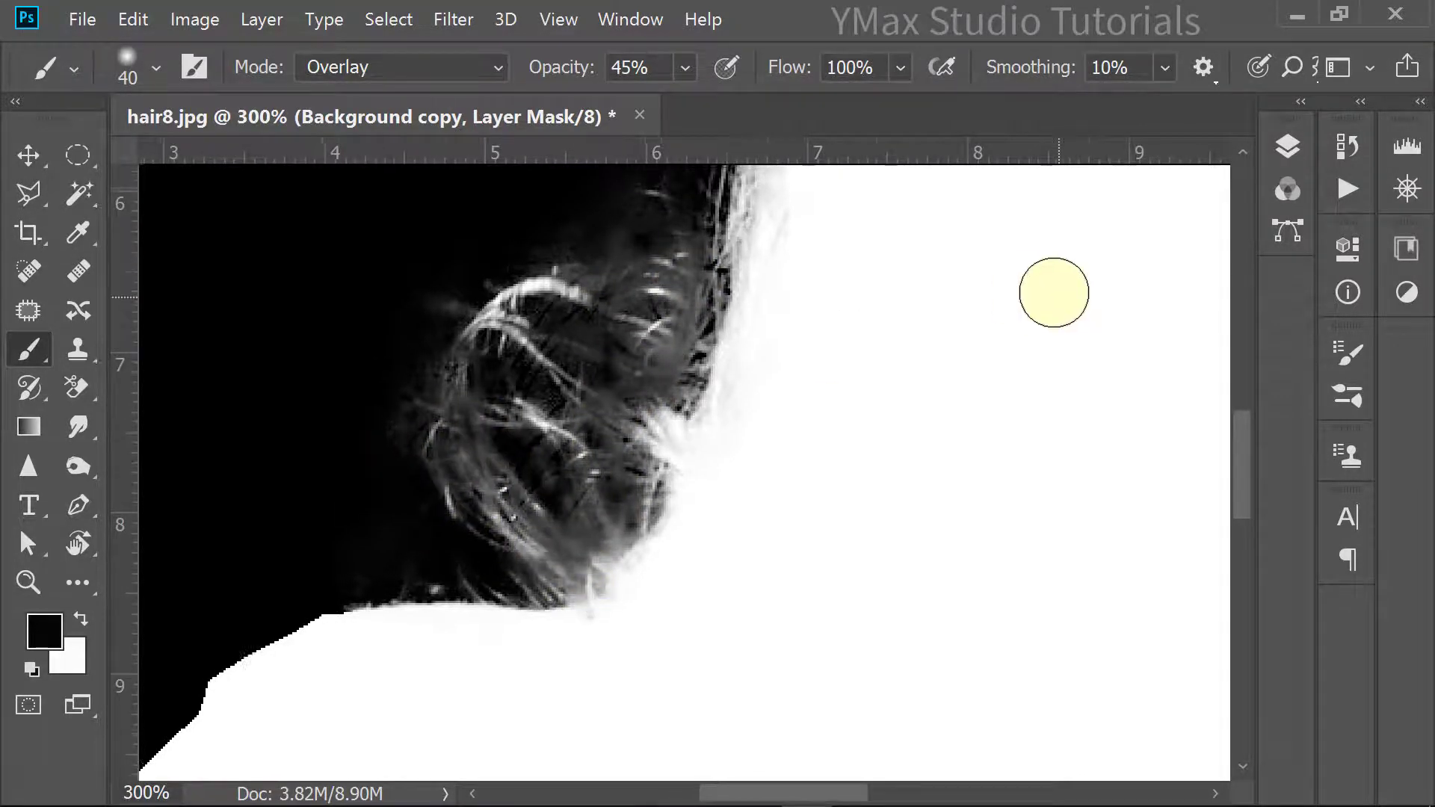
Step: Darken the haze around the lowest right-hand curls on the mask and return to the normal image view
key("ctrl+minus")
key("ctrl+minus")
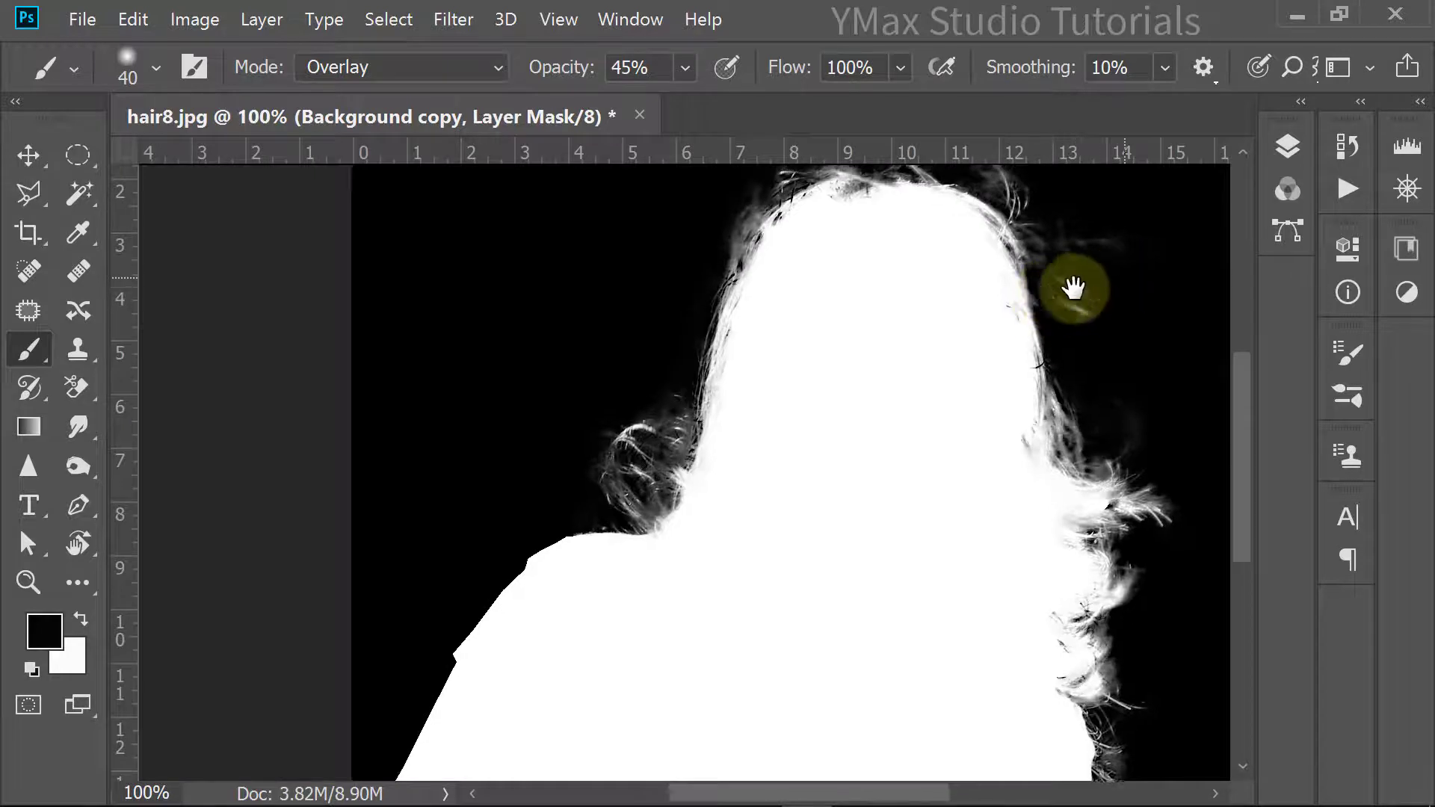
left_click_drag(1083, 294, 842, 226)
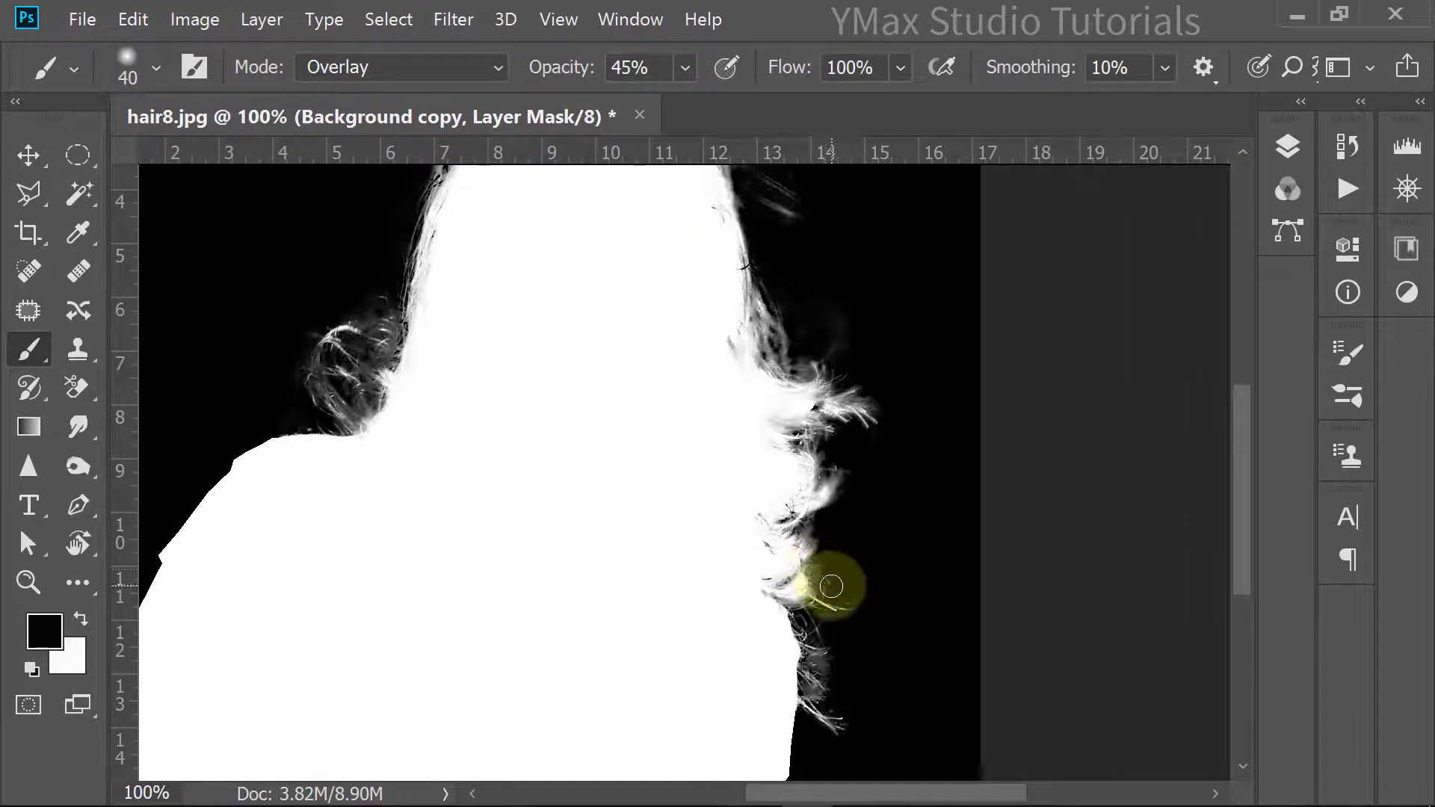
mouse_move(832, 586)
left_mouse_down()
mouse_move(839, 647)
mouse_move(833, 668)
mouse_move(812, 666)
mouse_move(825, 707)
left_mouse_up()
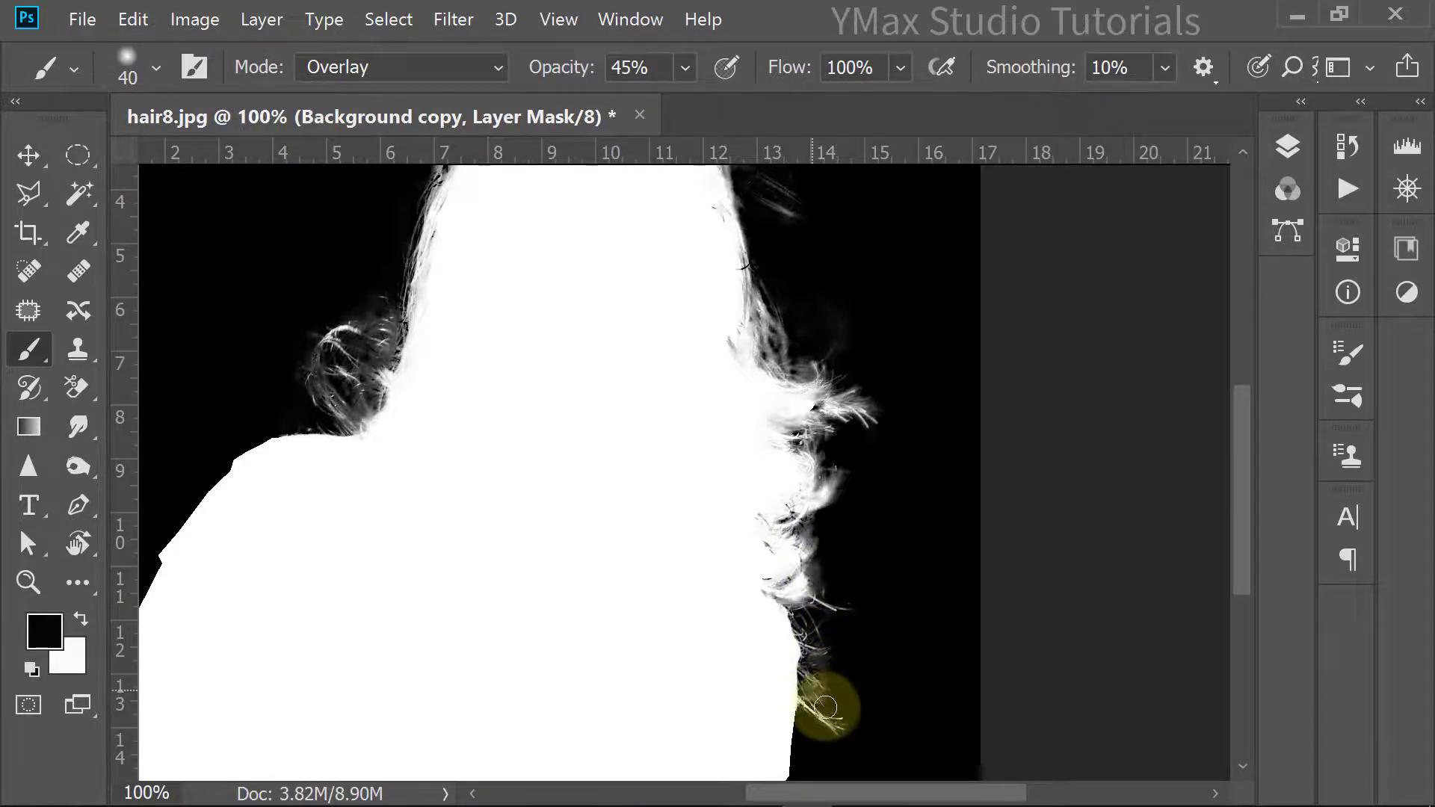
left_click(1297, 151)
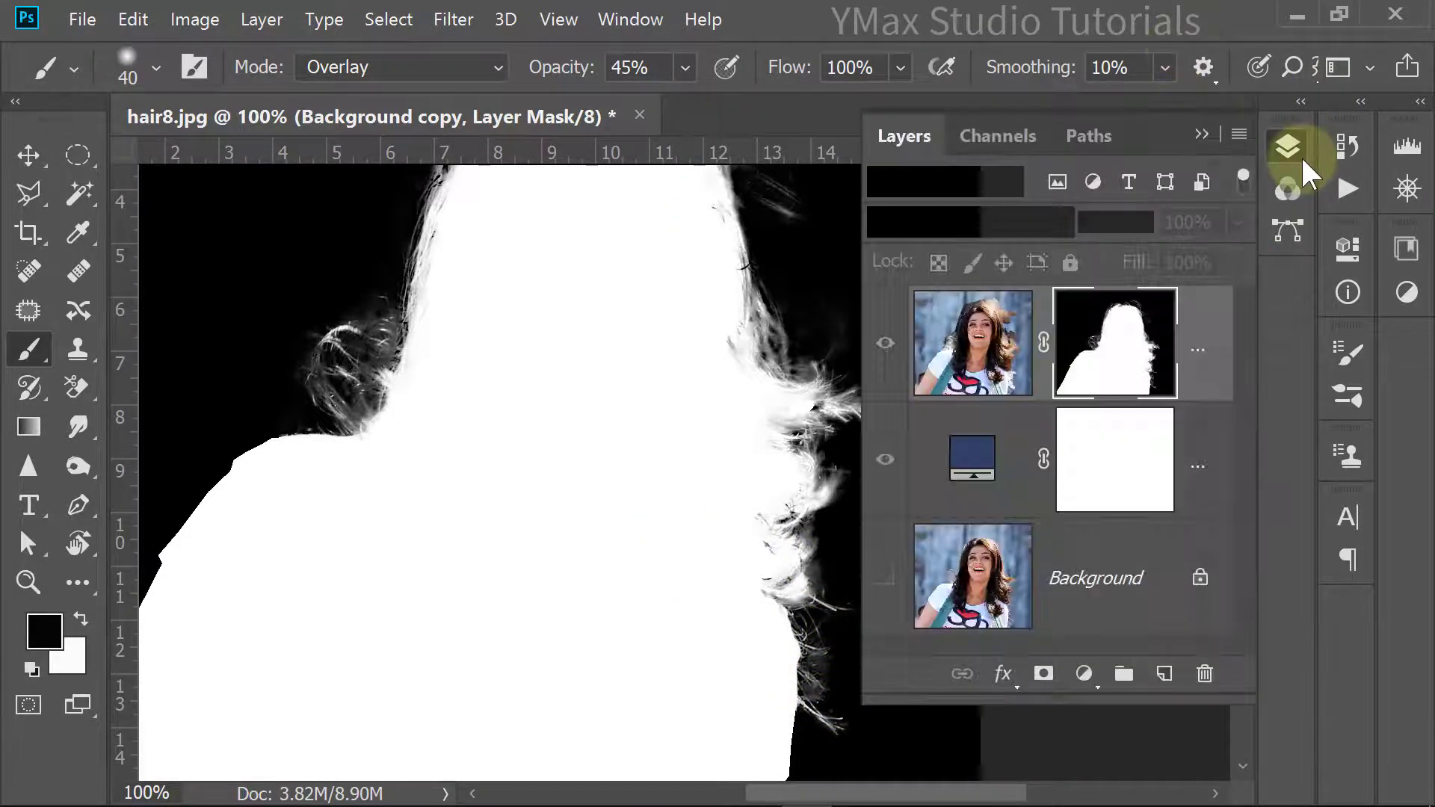
left_click(1146, 382, "alt")
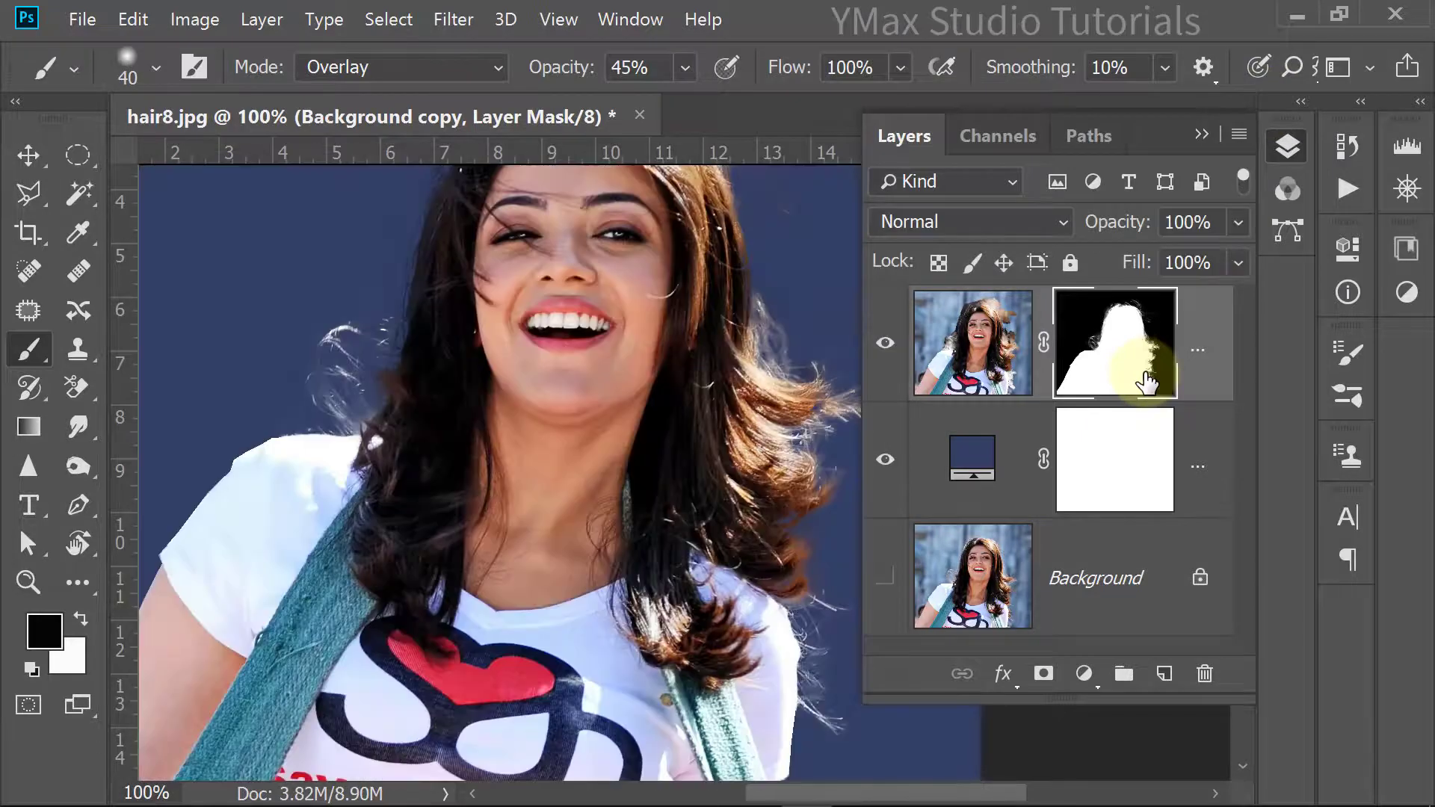
Step: Examine the cutout's hair edges against the blue fill, from the whole image up to 200%
scroll(650, 320, "up", 3)
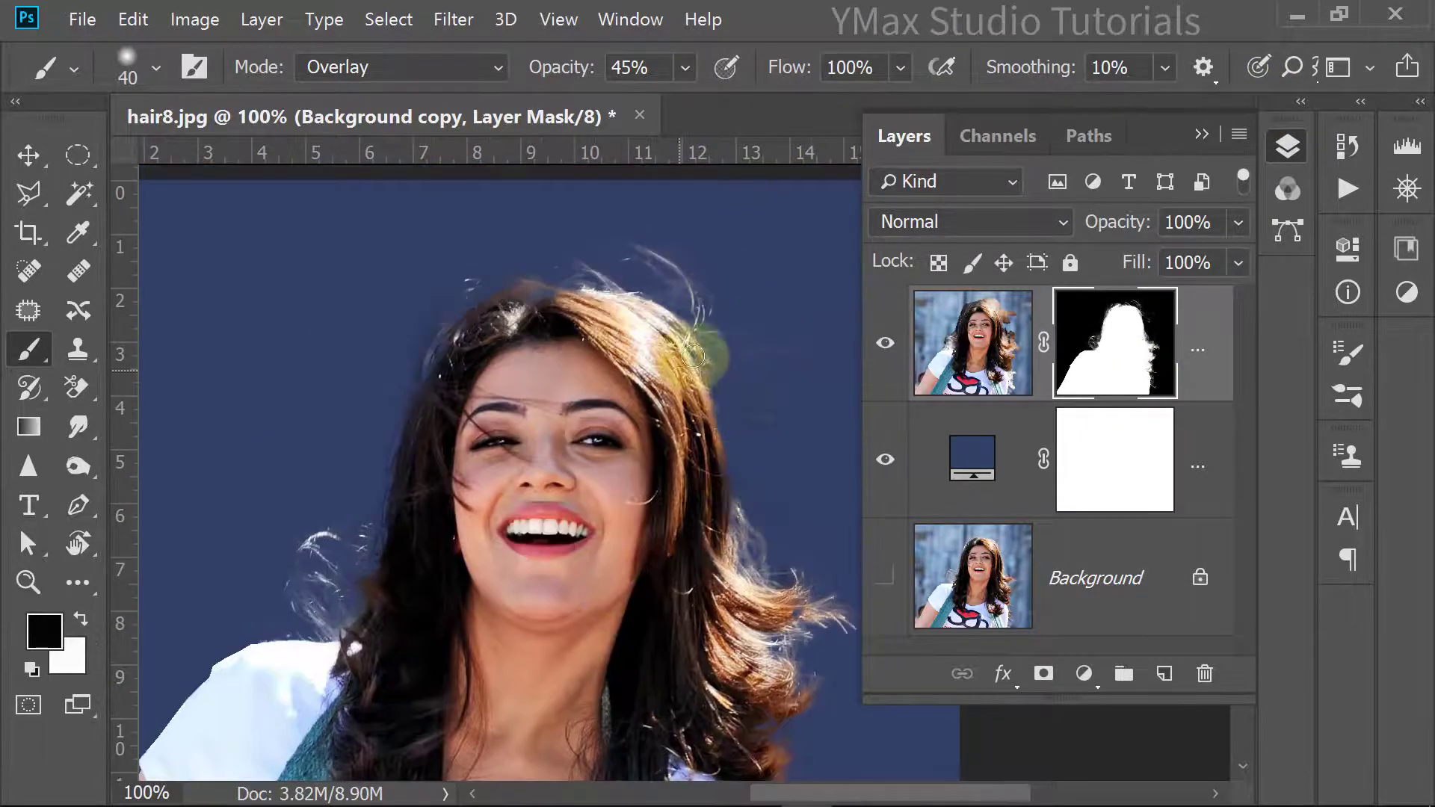
key("ctrl+minus")
key("ctrl+minus")
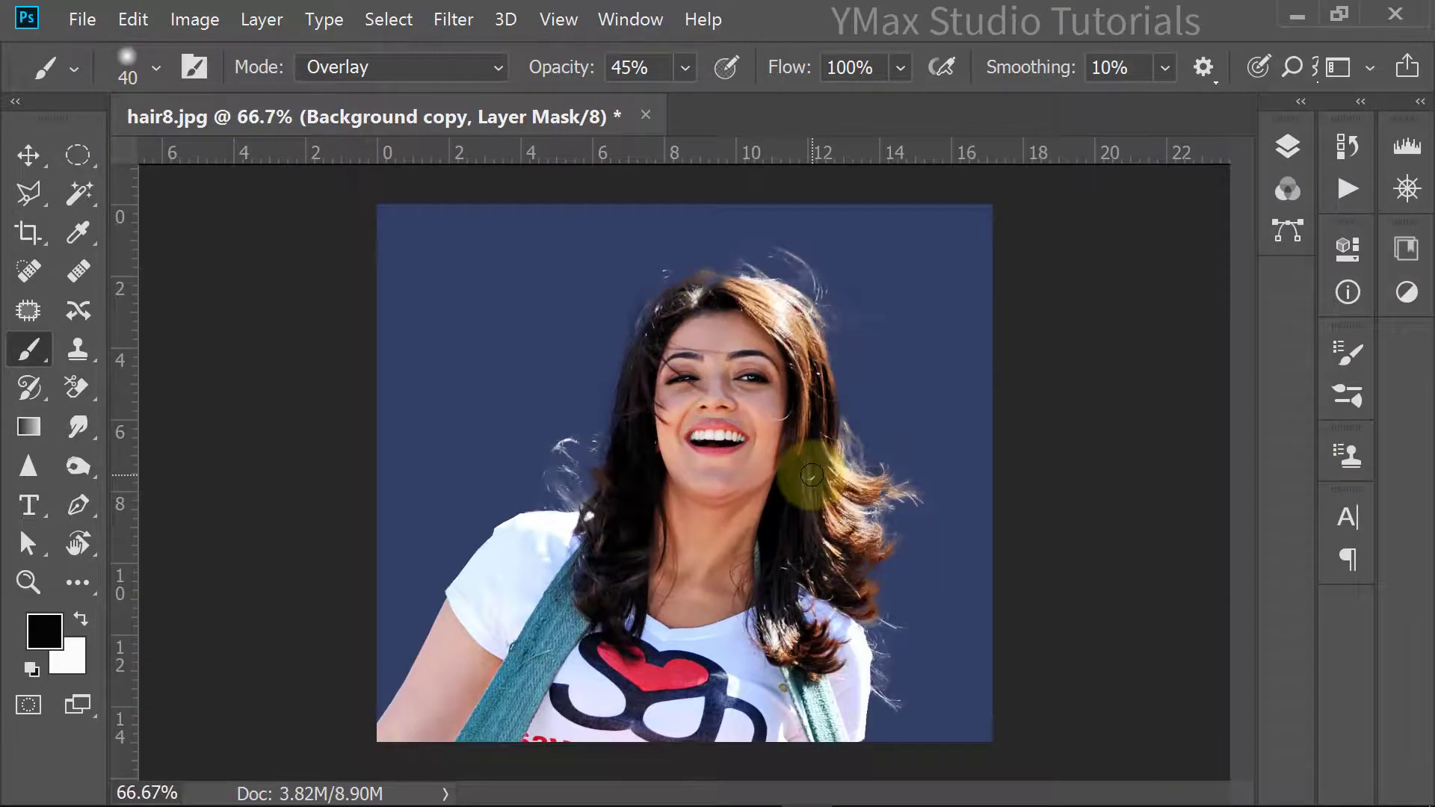
key("ctrl+plus")
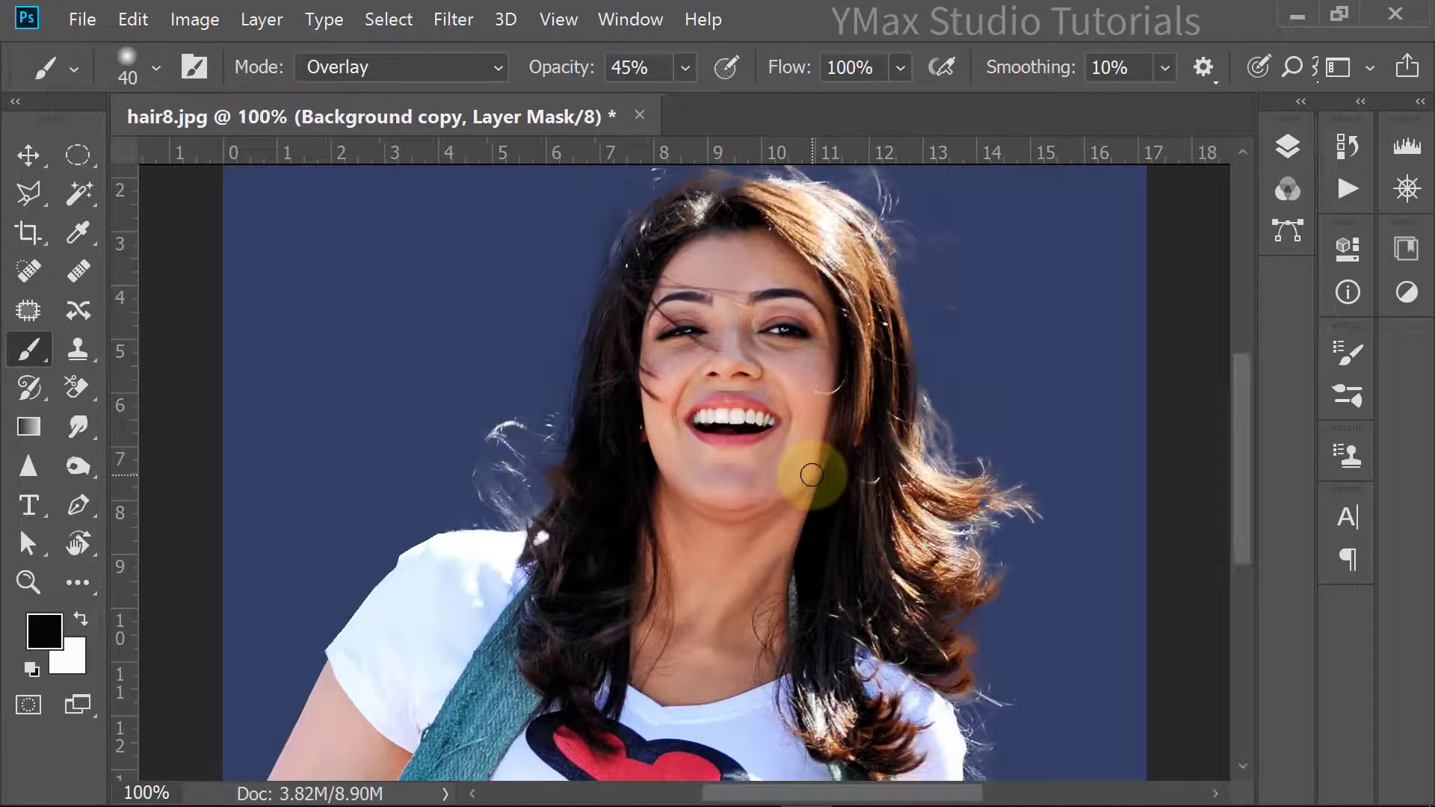
key("ctrl+plus")
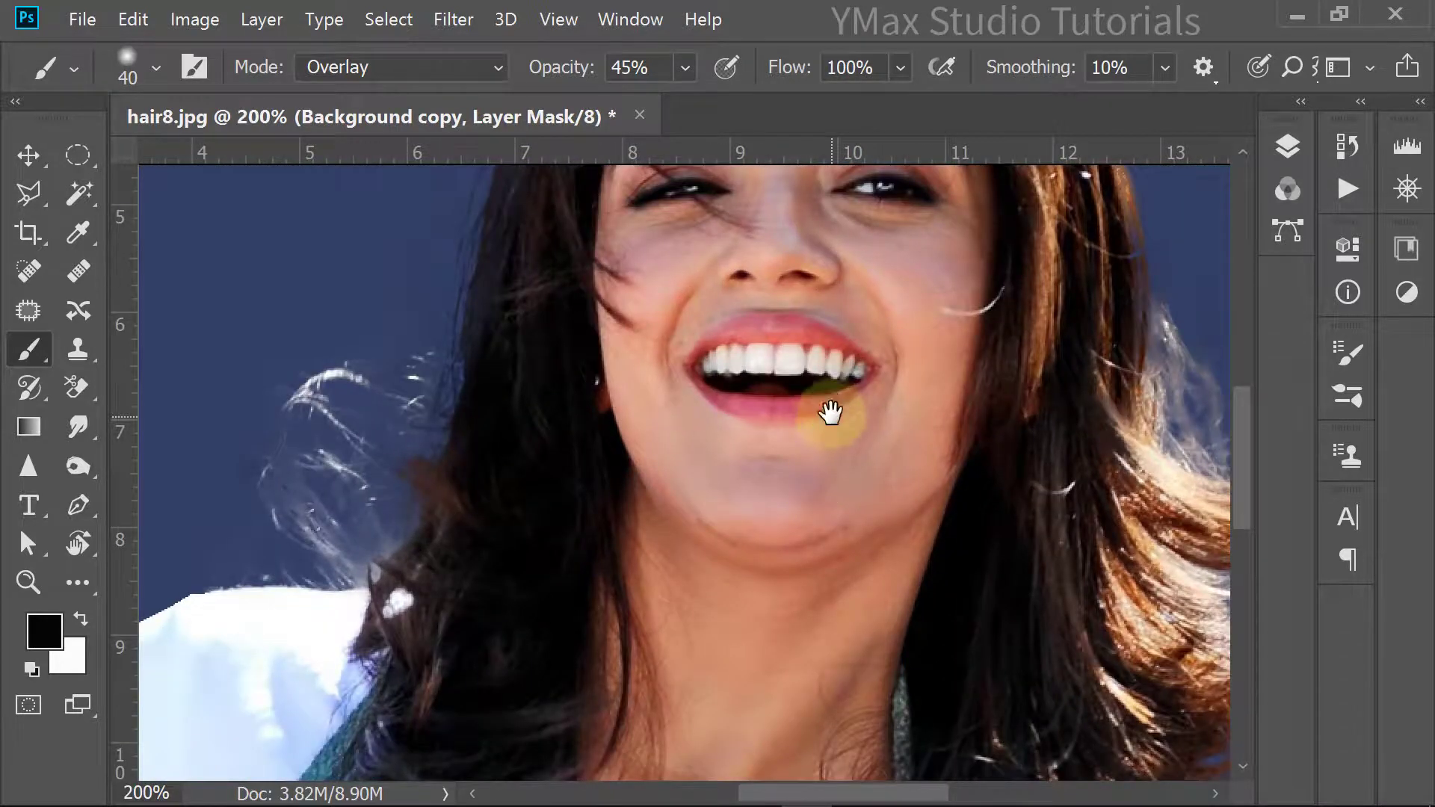
left_click_drag(830, 411, 722, 622)
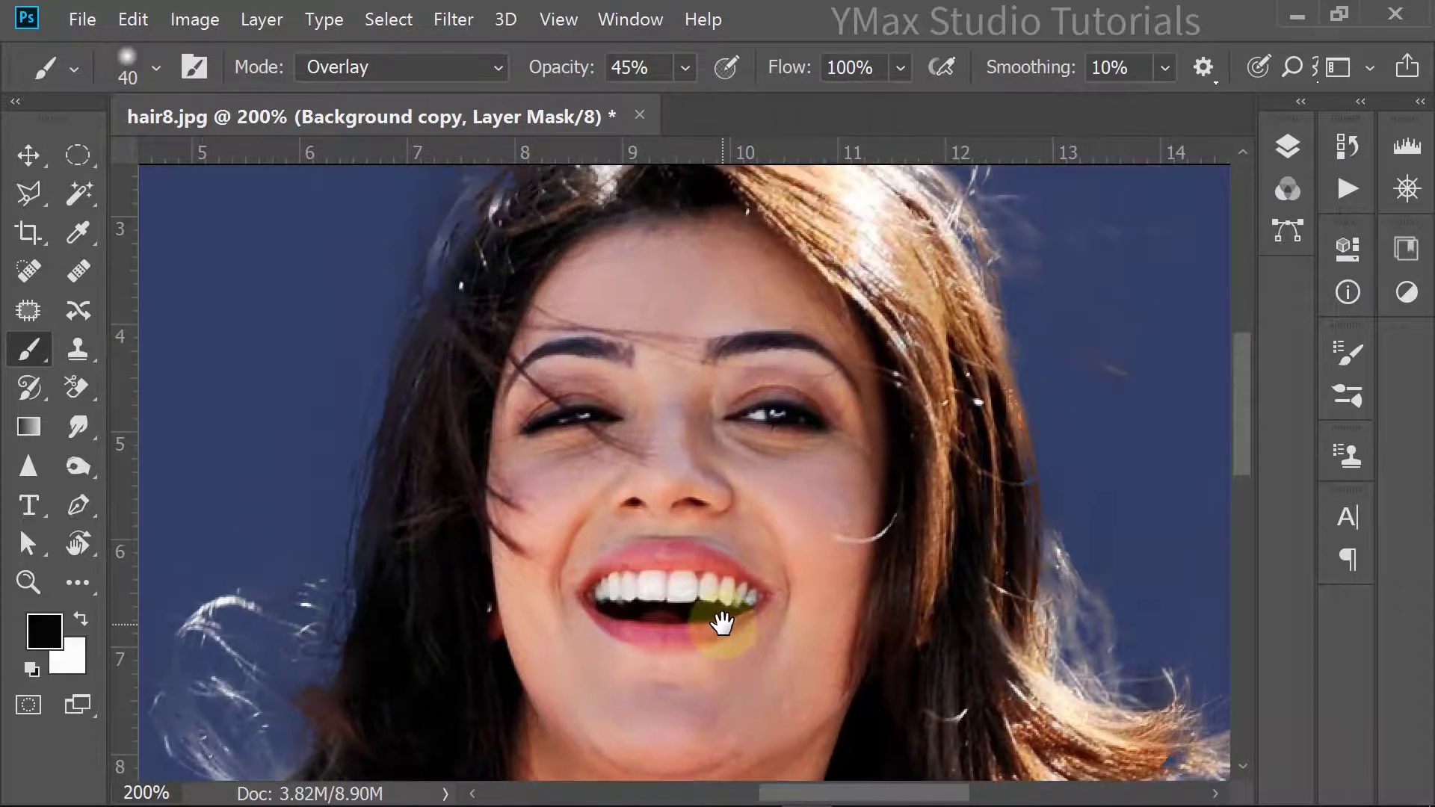
key("ctrl+0")
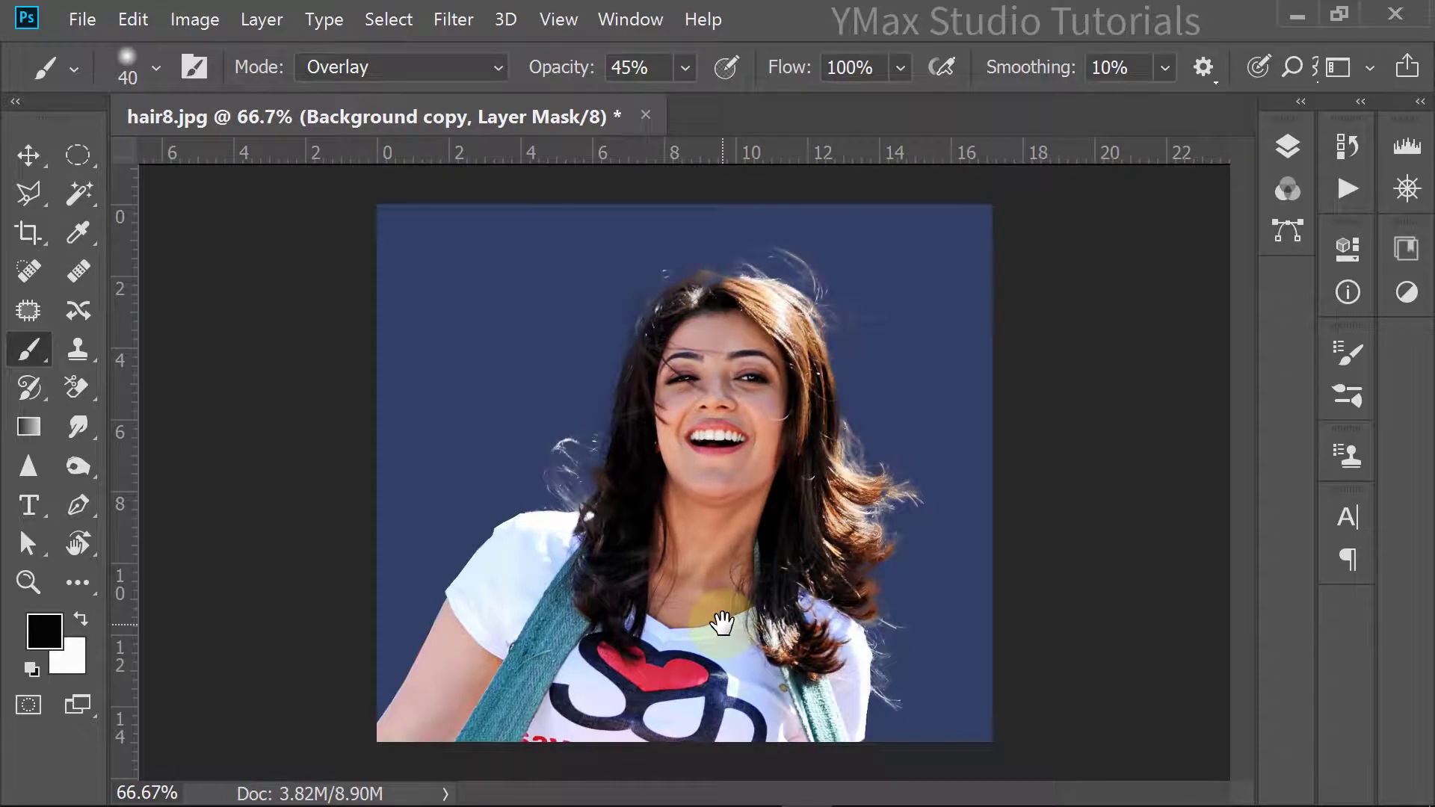
Step: Open the background picture bg1 from the Picture folder
left_click(81, 21)
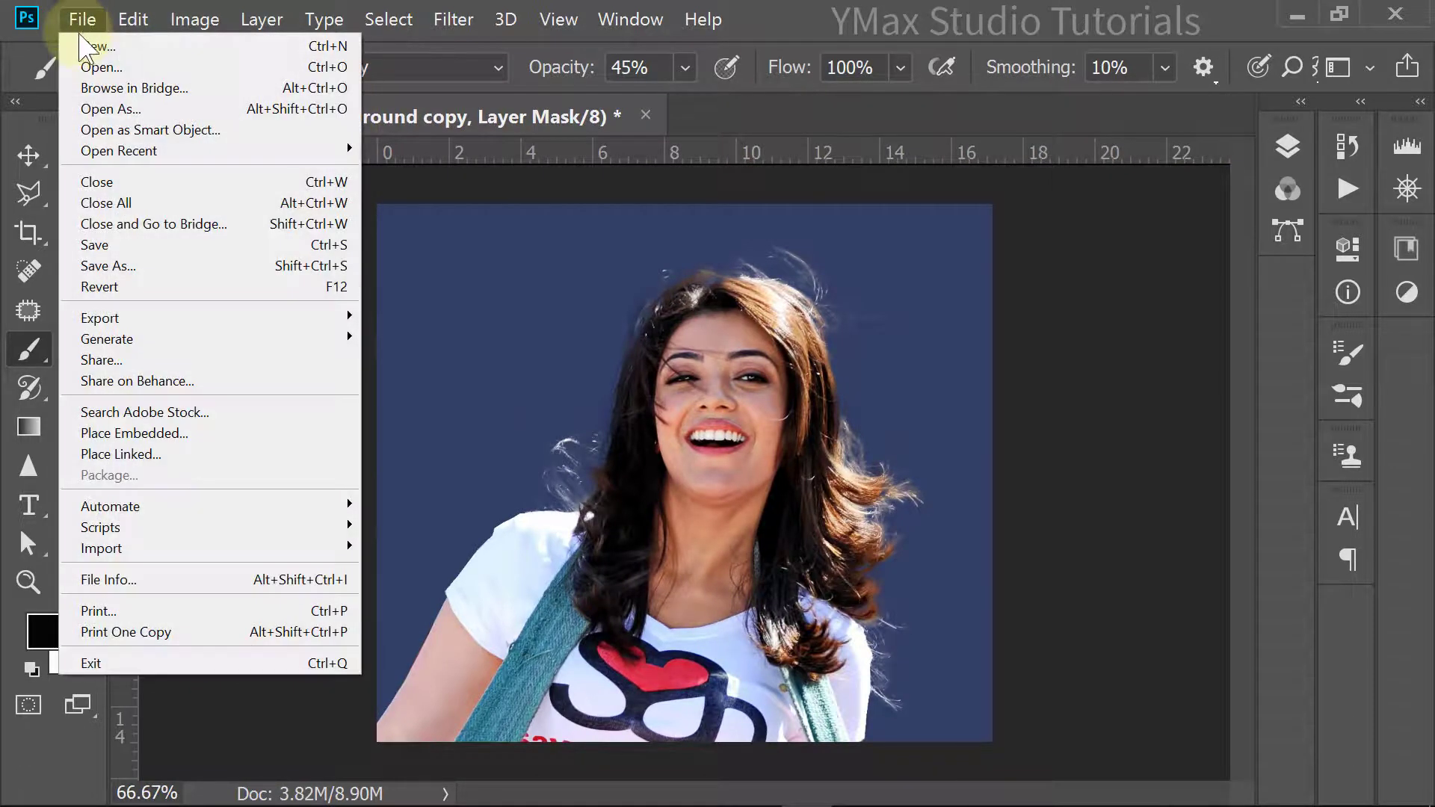
left_click(105, 69)
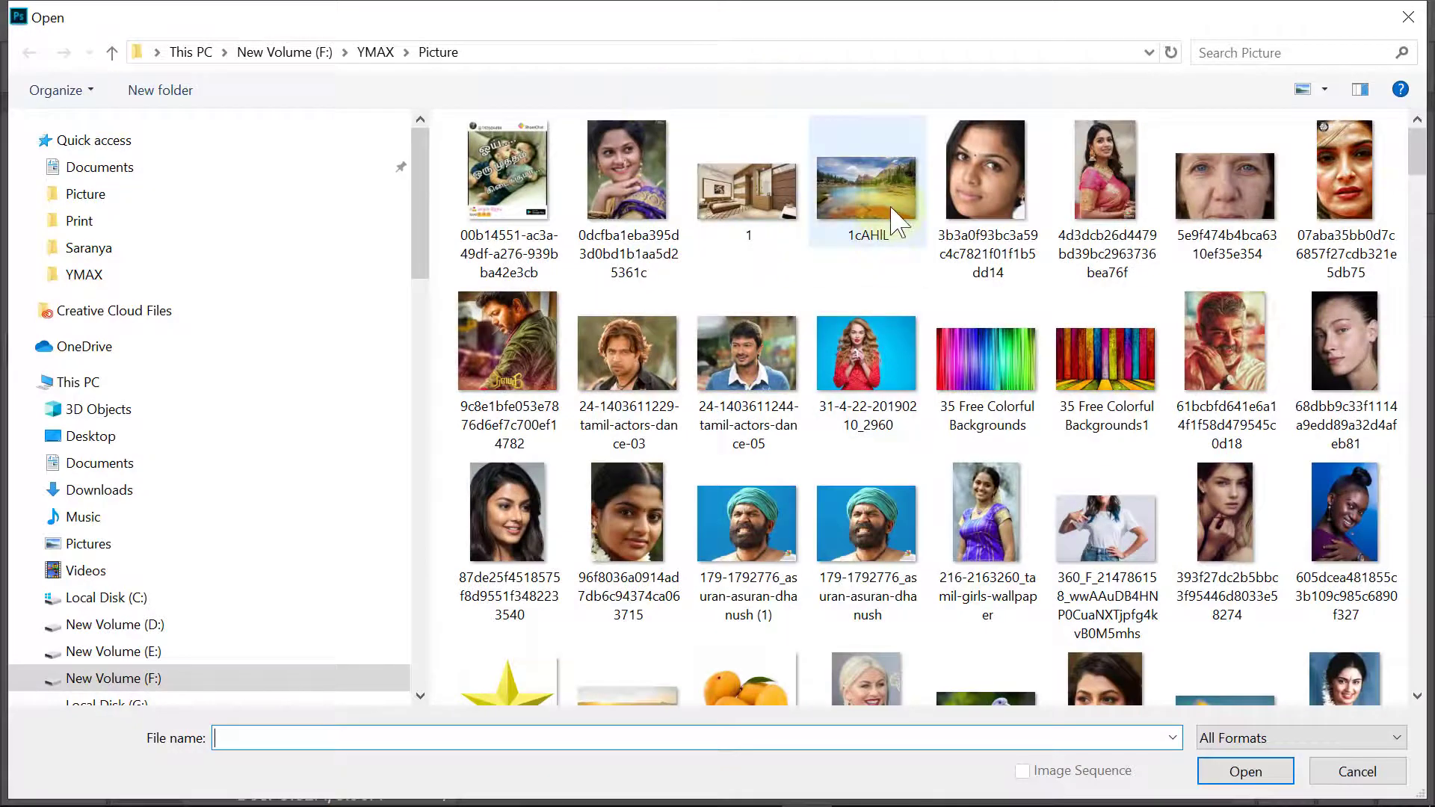
left_click(892, 211)
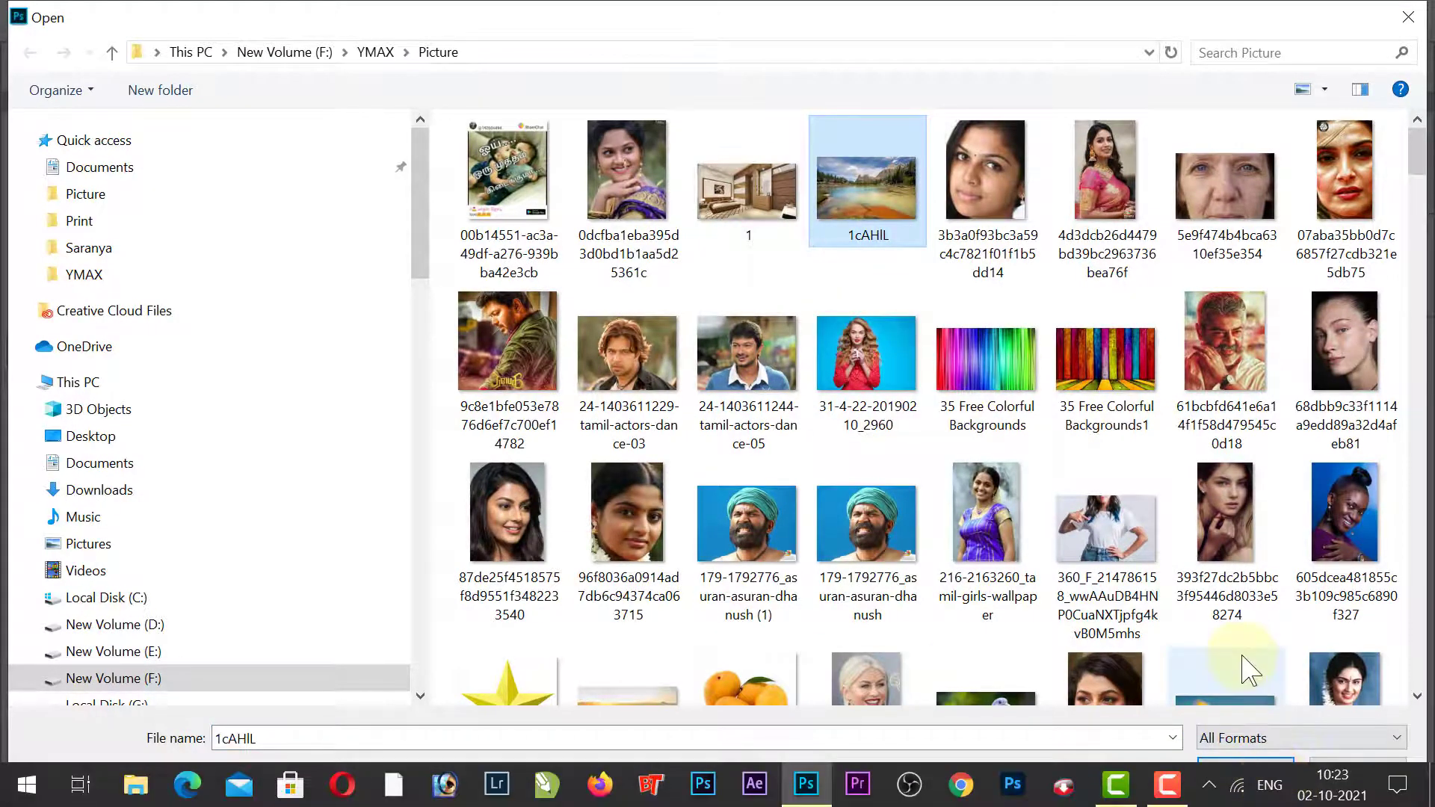
scroll(1237, 706, "down", 10)
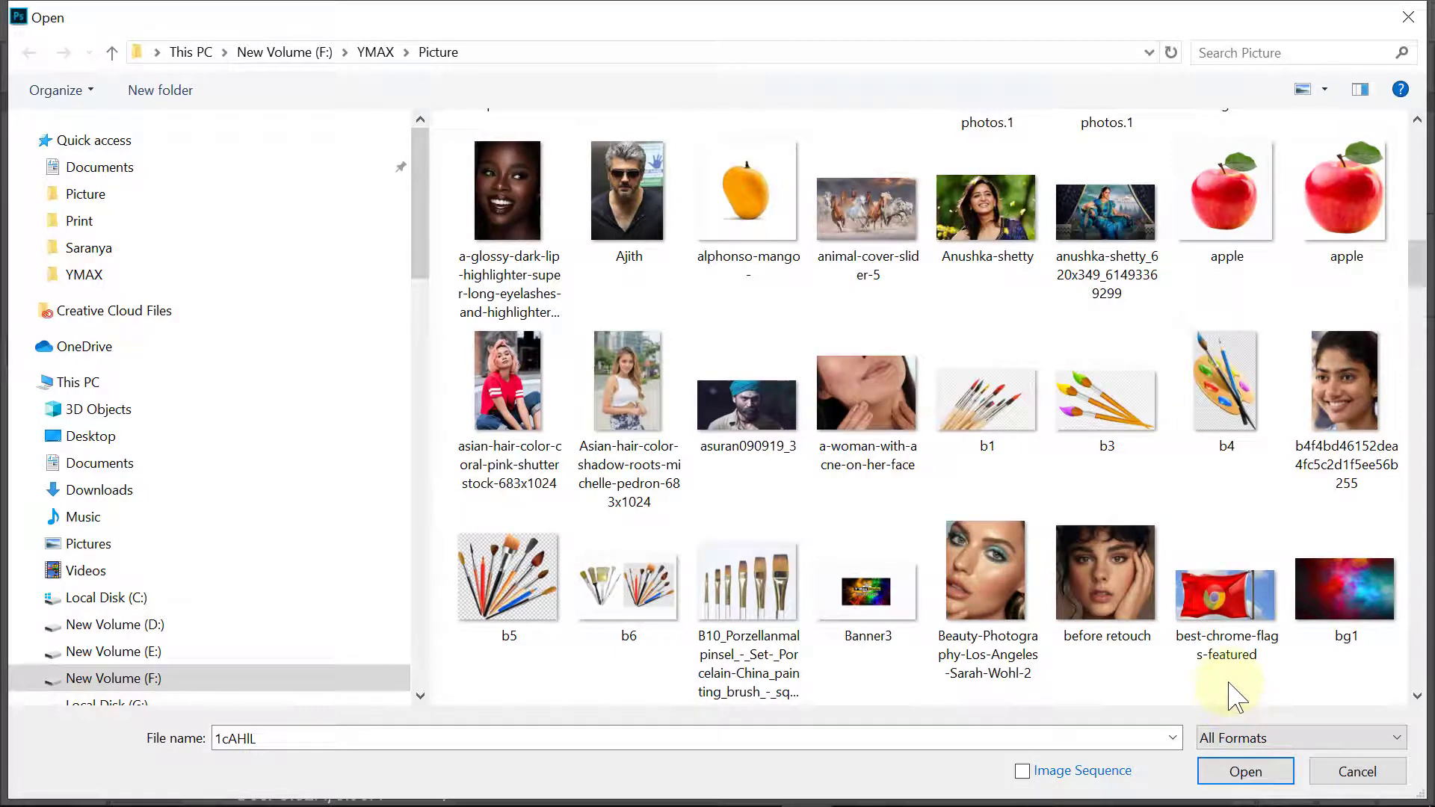
left_click(1315, 620)
left_click(1244, 773)
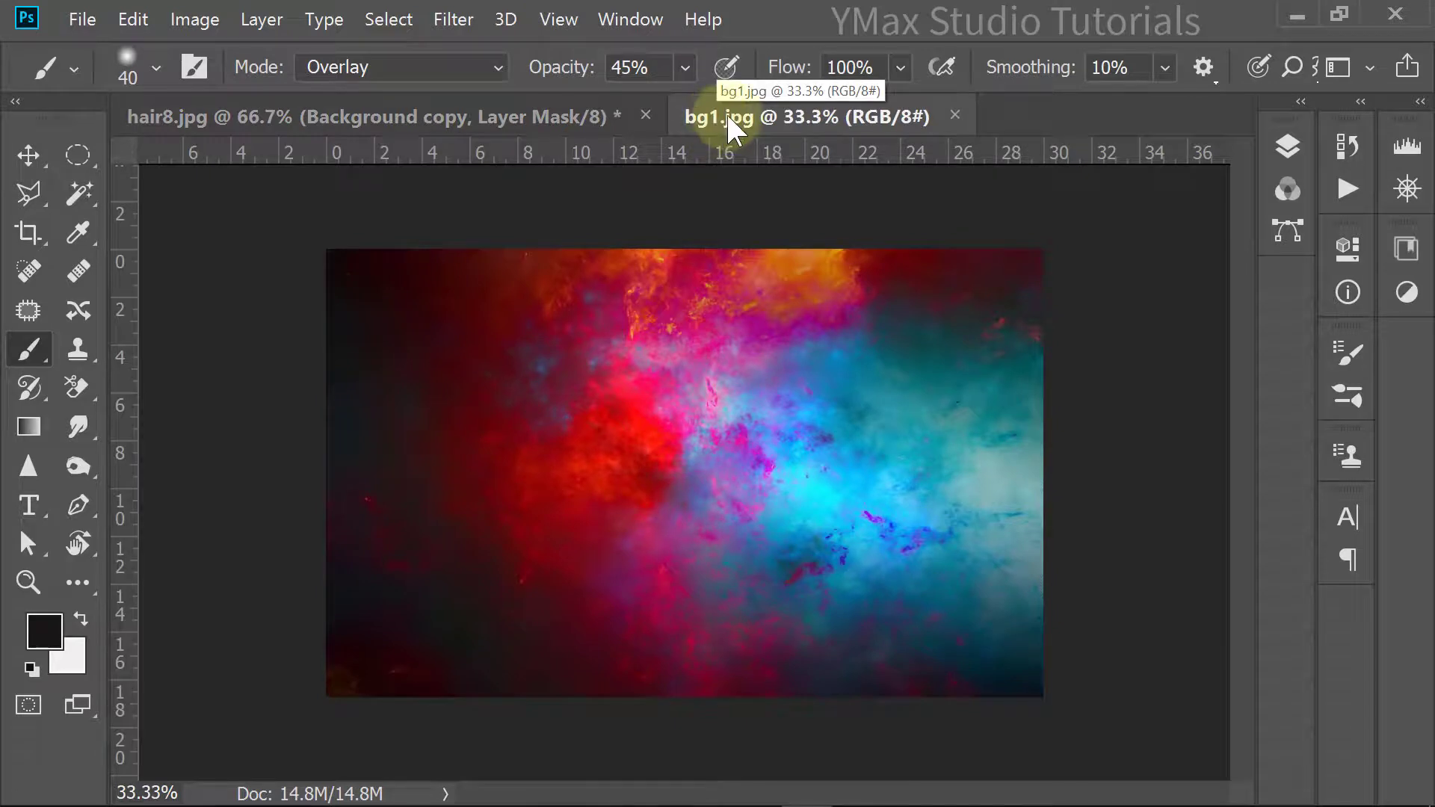
Step: Copy the bg1.jpg image into hair8.jpg, close bg1.jpg and place the new layer beneath the woman's cutout
left_click_drag(728, 115, 817, 160)
key("v")
left_click_drag(894, 419, 560, 415)
left_click_drag(1215, 162, 875, 234)
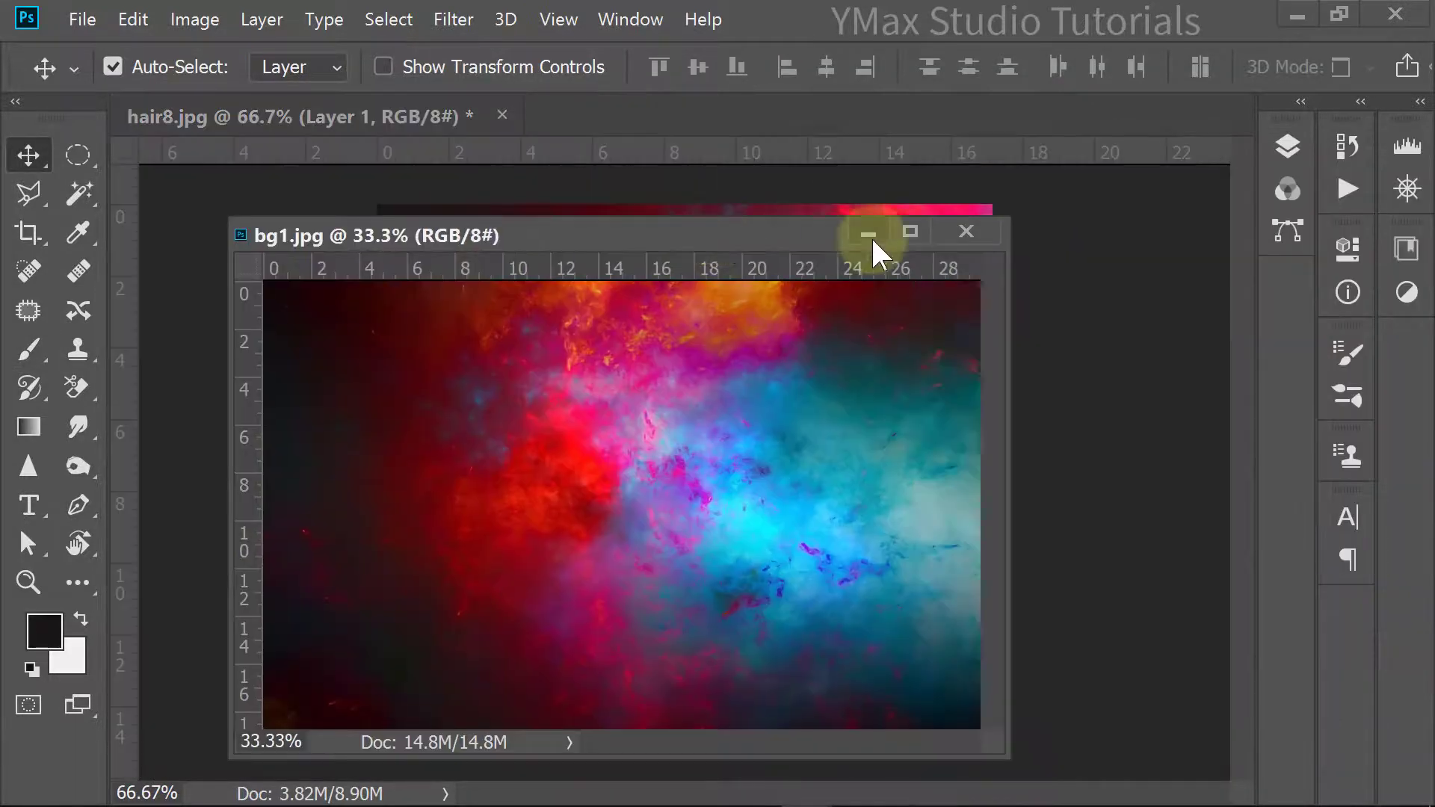
left_click(969, 231)
key("ctrl+bracketleft")
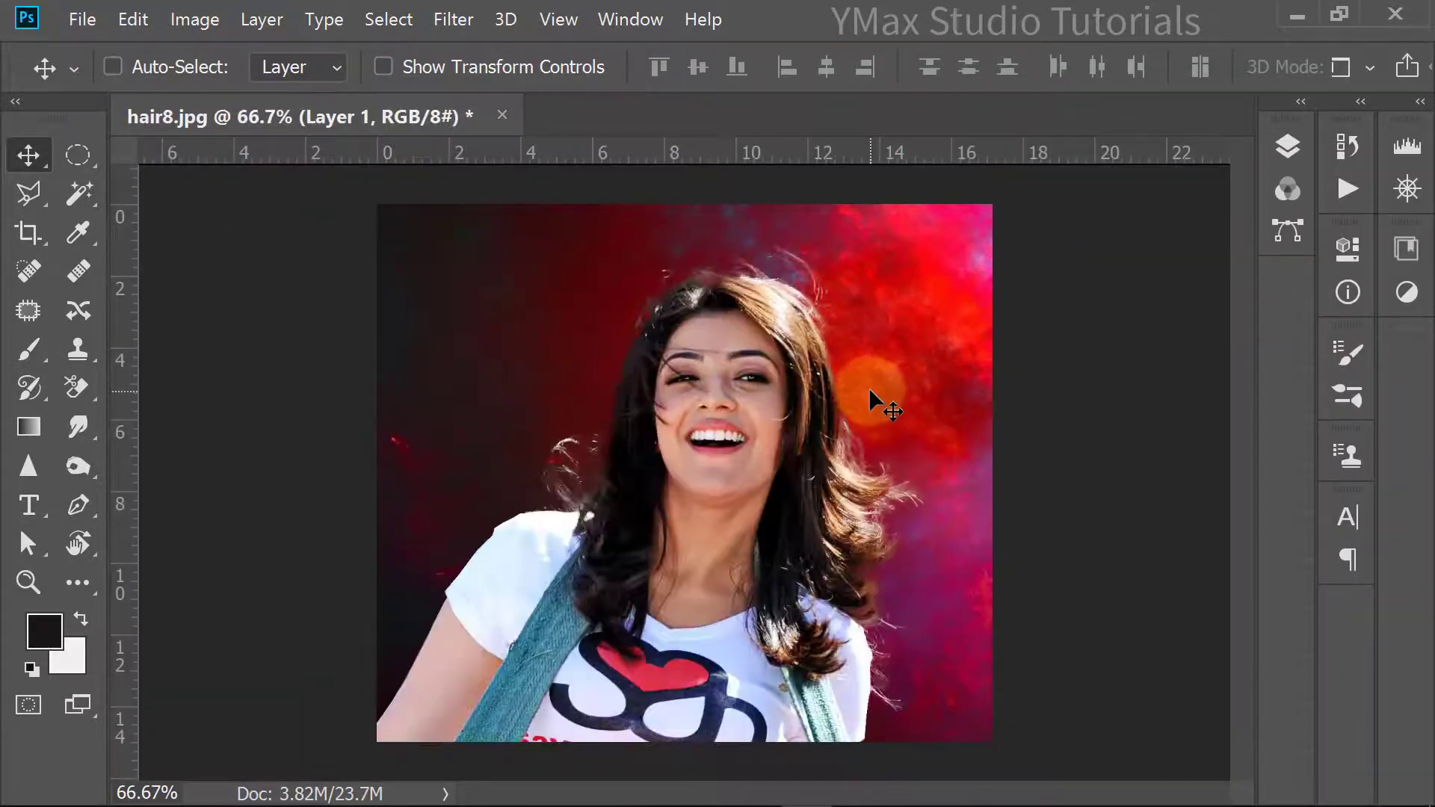
Step: Scale the colorful background layer to about 60% and center it horizontally behind the woman, covering the whole canvas
key("ctrl+t")
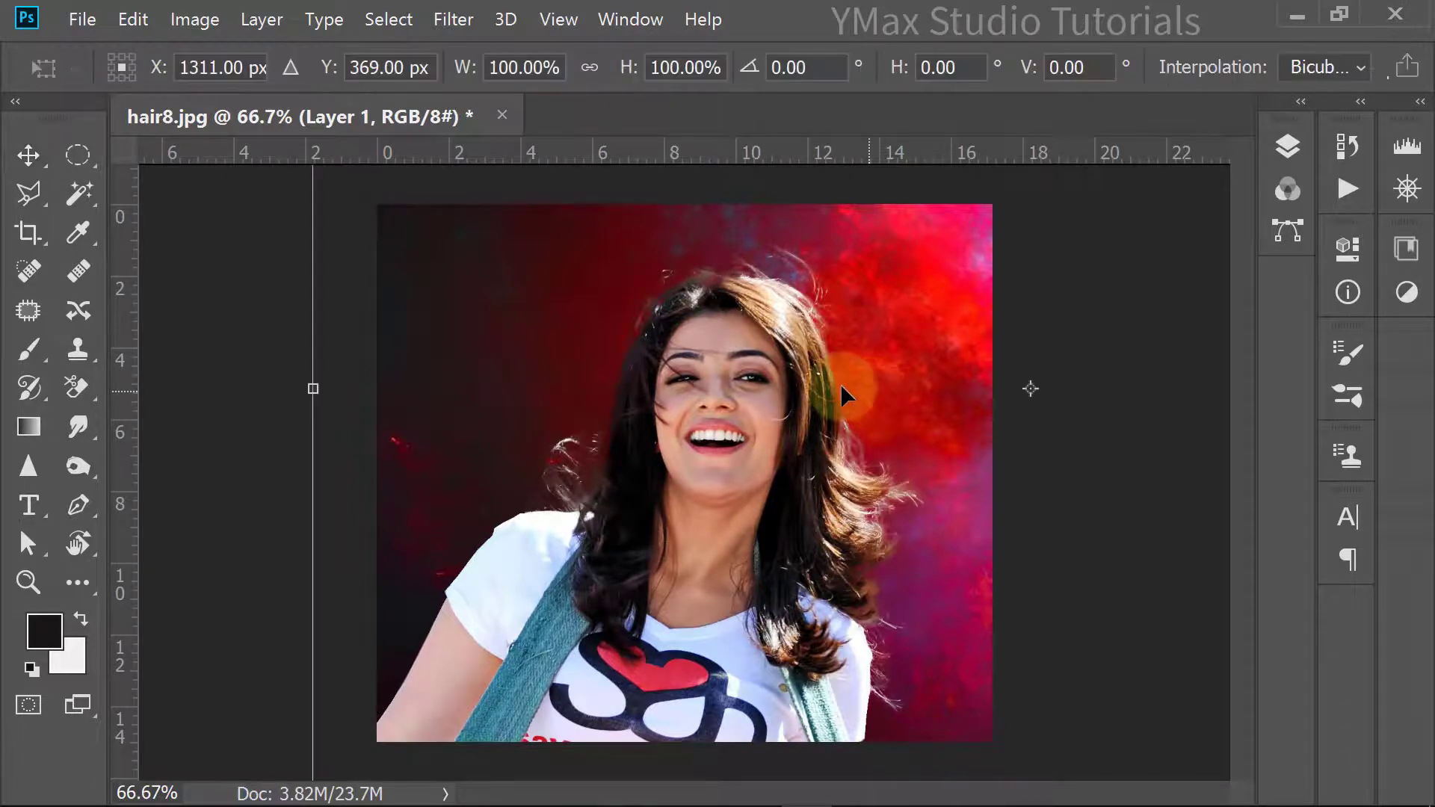
key("ctrl+minus")
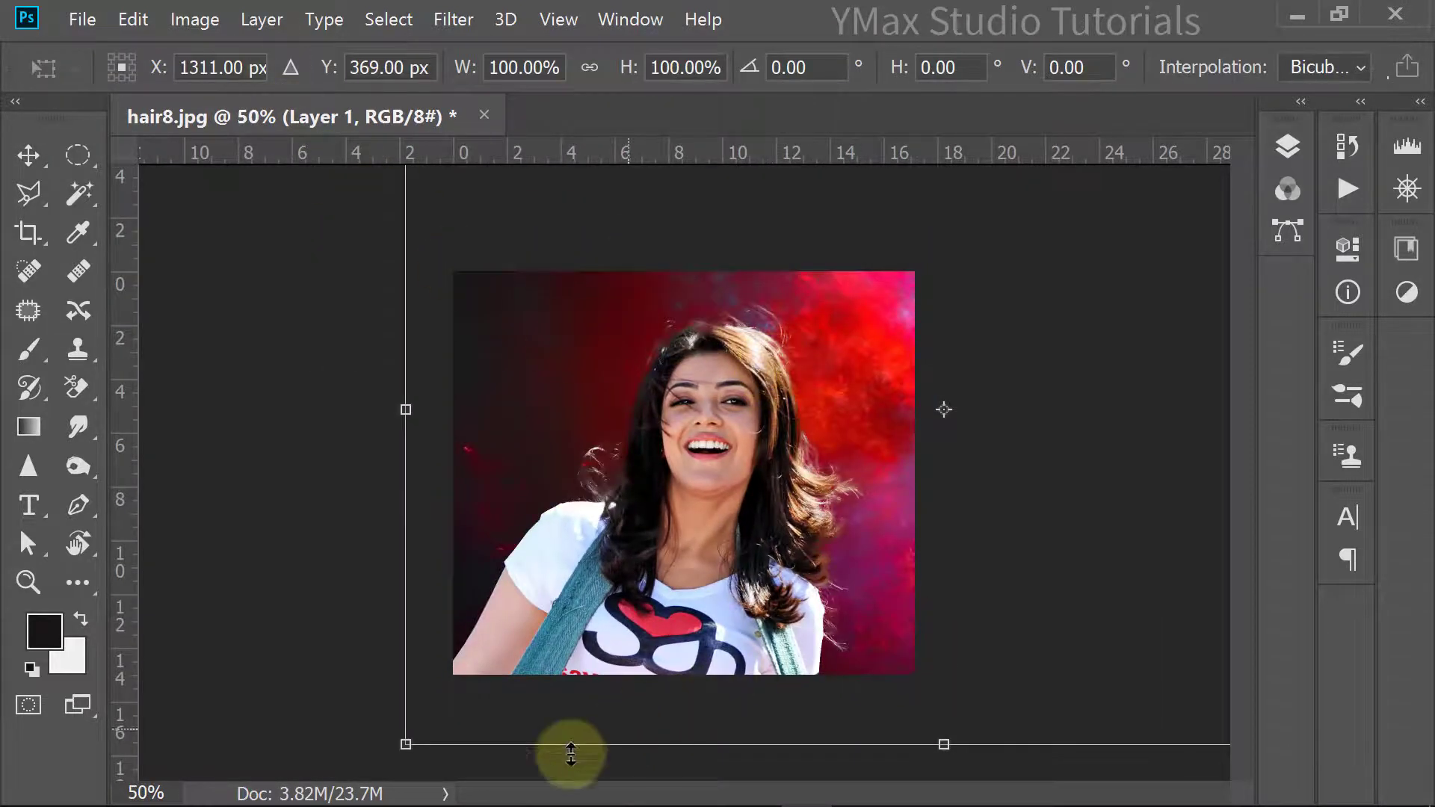
left_click_drag(410, 745, 654, 620)
left_click_drag(786, 371, 598, 424)
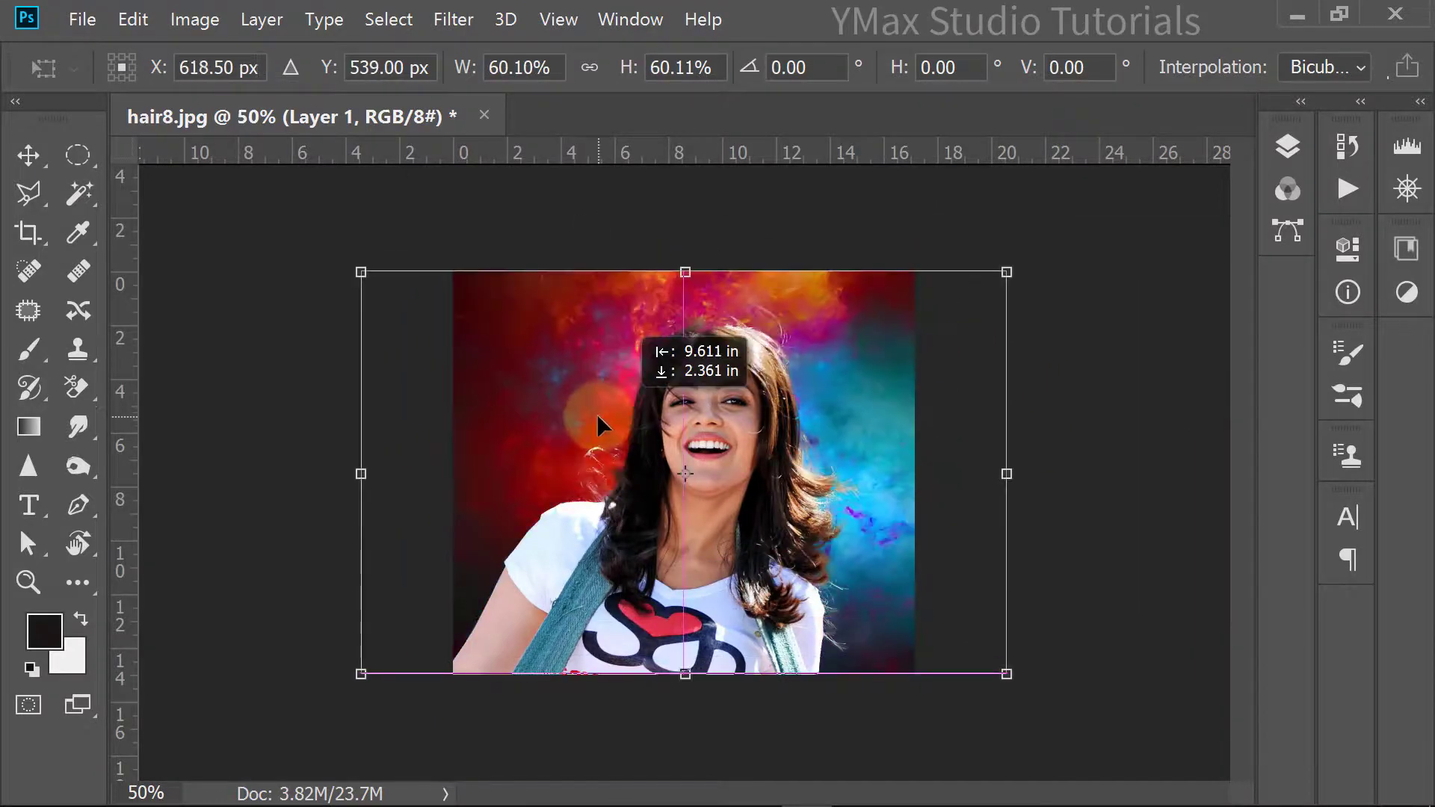
key("Return")
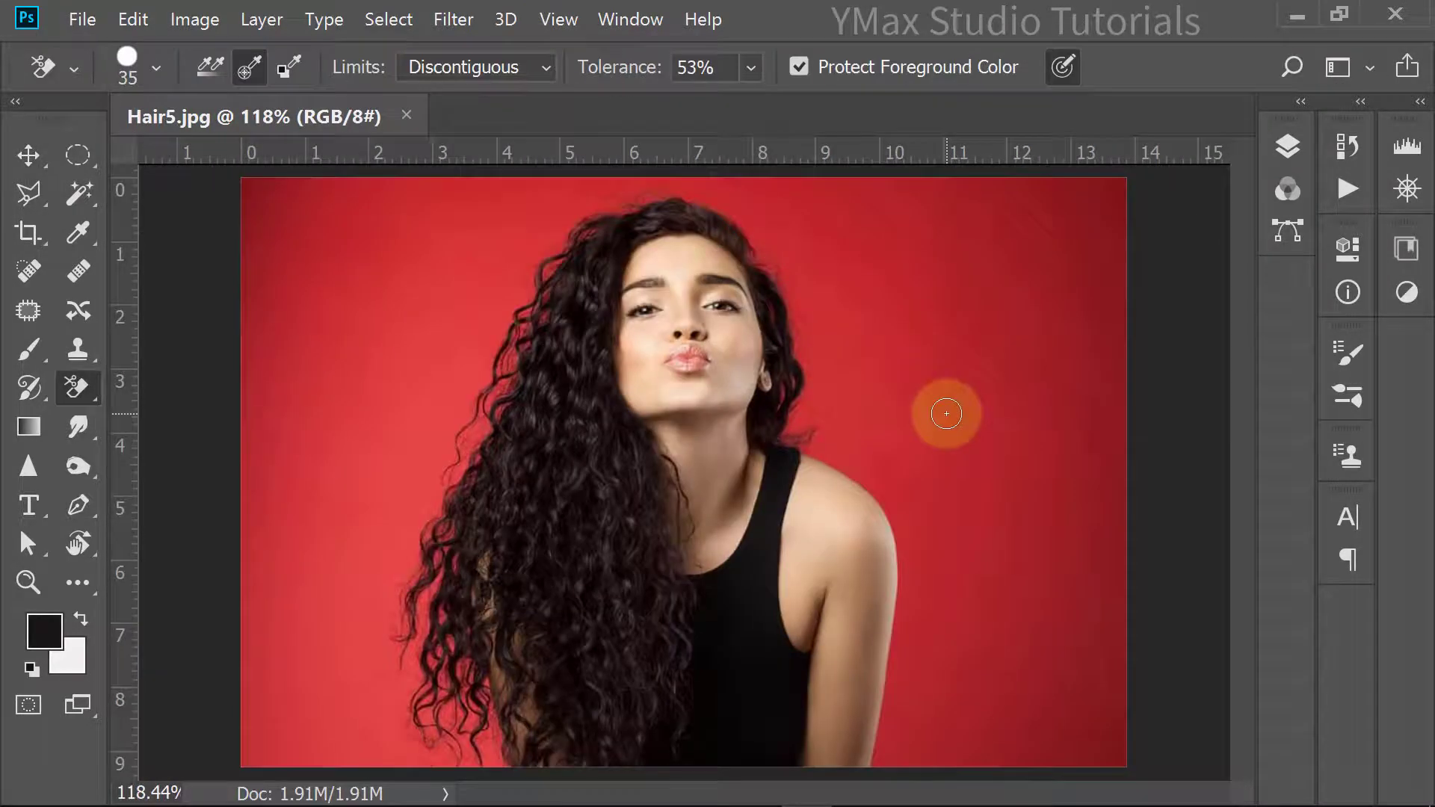